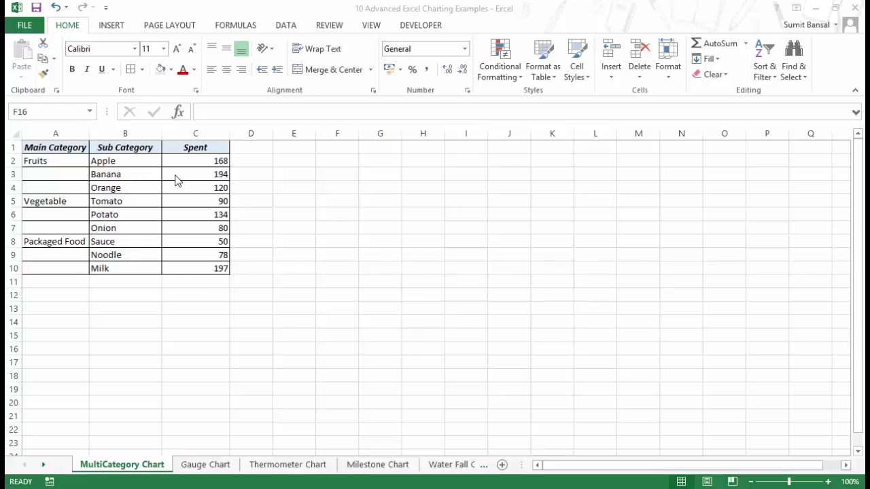
- Try a clustered column chart of the Sub Category and Spent data in B1:C10, reposition it, and delete it
{"action": "left_click", "coordinate": [111, 26]}
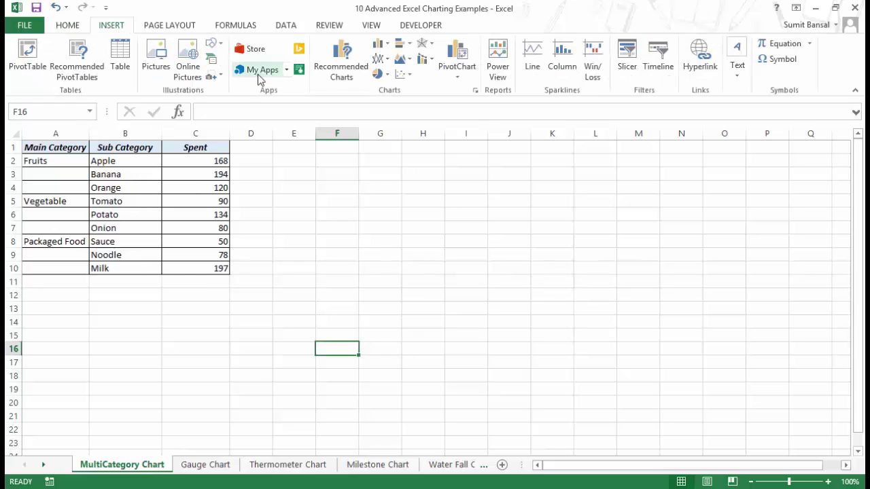
{"action": "left_click_drag", "start_coordinate": [142, 160], "coordinate": [198, 260]}
{"action": "left_click_drag", "start_coordinate": [146, 145], "coordinate": [217, 271]}
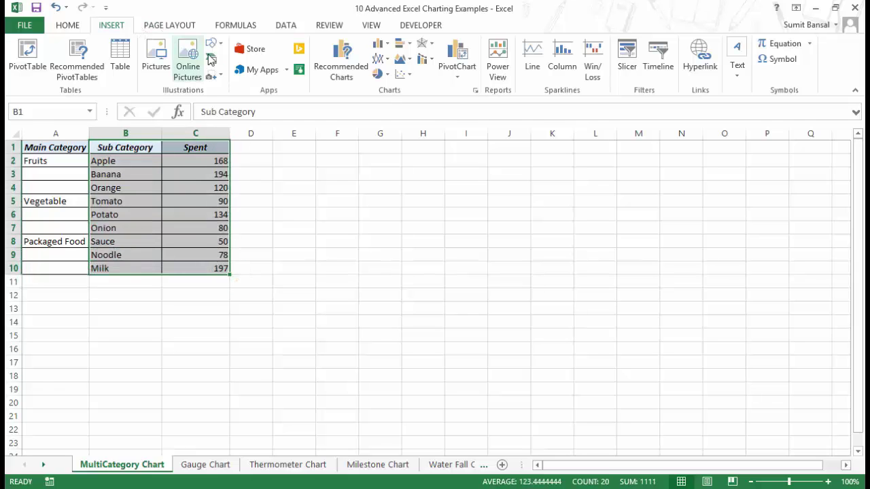
{"action": "left_click", "coordinate": [379, 43]}
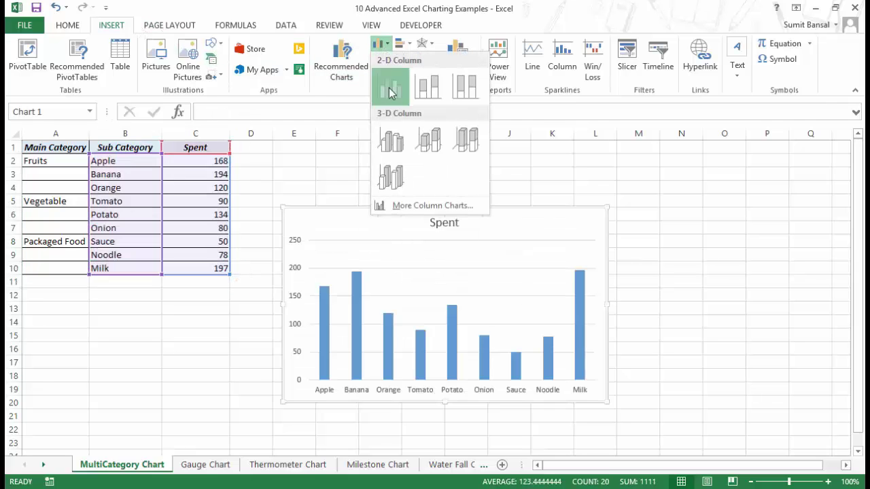
{"action": "left_click", "coordinate": [390, 83]}
{"action": "left_click_drag", "start_coordinate": [420, 204], "coordinate": [440, 175]}
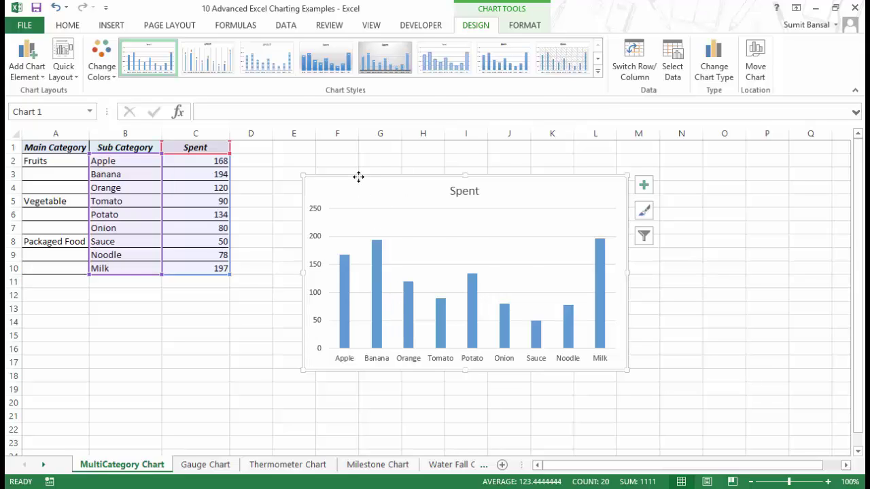
{"action": "key", "text": "Delete"}
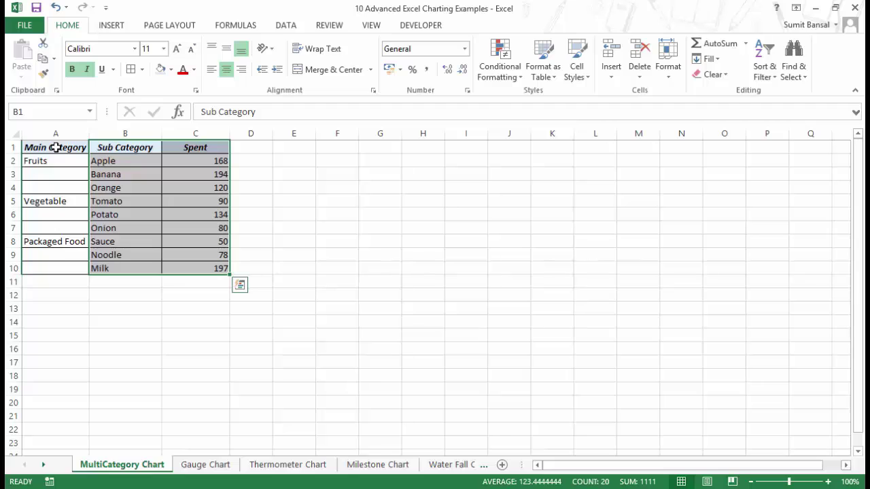
- Insert a 2-D clustered column chart from the main category, subcategory and spent data in A2:C10, and place it beside the table
{"action": "left_click_drag", "start_coordinate": [64, 161], "coordinate": [191, 267]}
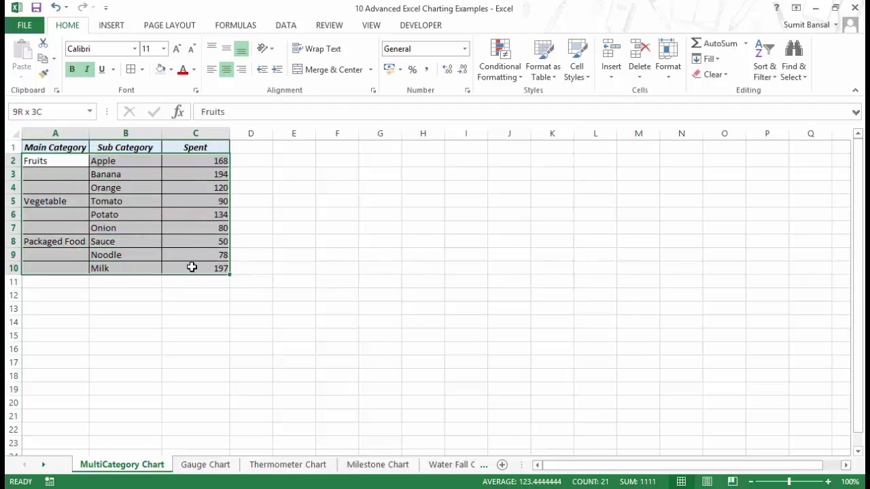
{"action": "left_click", "coordinate": [116, 27]}
{"action": "left_click", "coordinate": [379, 43]}
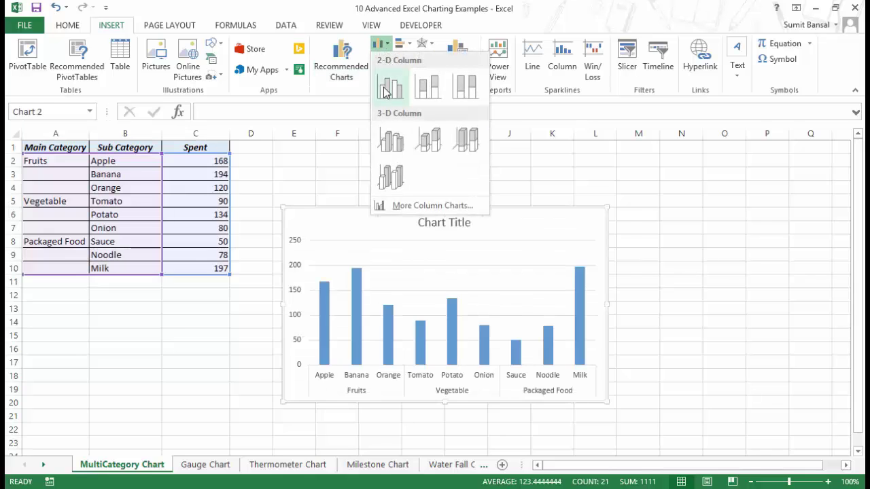
{"action": "left_click", "coordinate": [386, 91]}
{"action": "left_click_drag", "start_coordinate": [414, 207], "coordinate": [443, 161]}
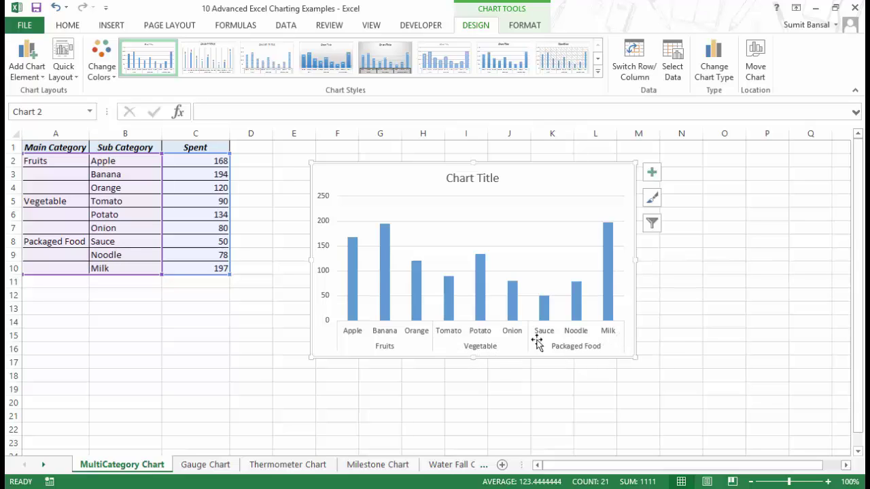
{"action": "left_click", "coordinate": [249, 322]}
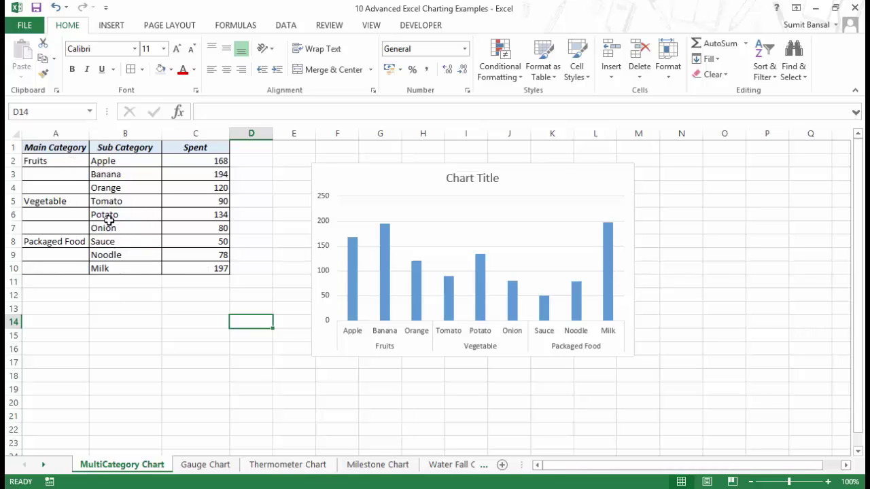
- Examine how the blank Main Category cells below Fruits and Vegetable group the subcategories
{"action": "left_click", "coordinate": [62, 162]}
{"action": "left_click_drag", "start_coordinate": [101, 161], "coordinate": [62, 185]}
{"action": "left_click", "coordinate": [62, 172]}
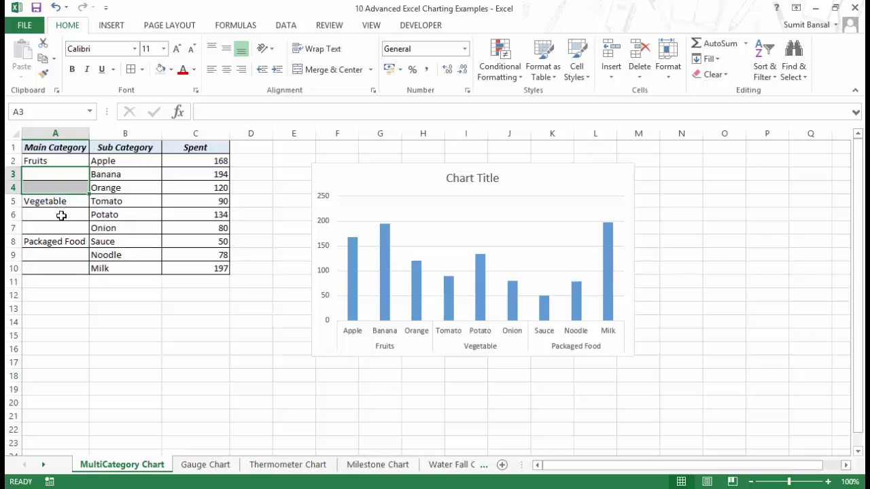
{"action": "left_click_drag", "start_coordinate": [102, 201], "coordinate": [102, 228]}
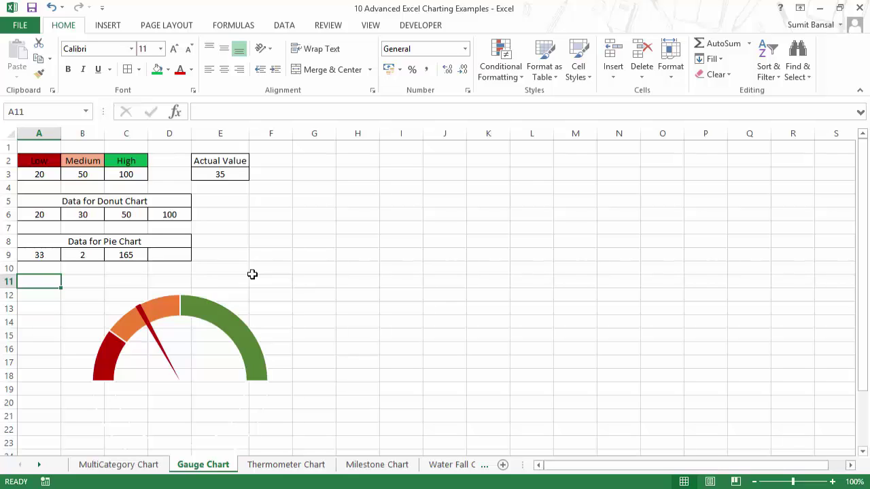
- On the Gauge Chart sheet, set the Actual Value in E3 to 70
{"action": "left_click", "coordinate": [210, 164]}
{"action": "left_click", "coordinate": [224, 174]}
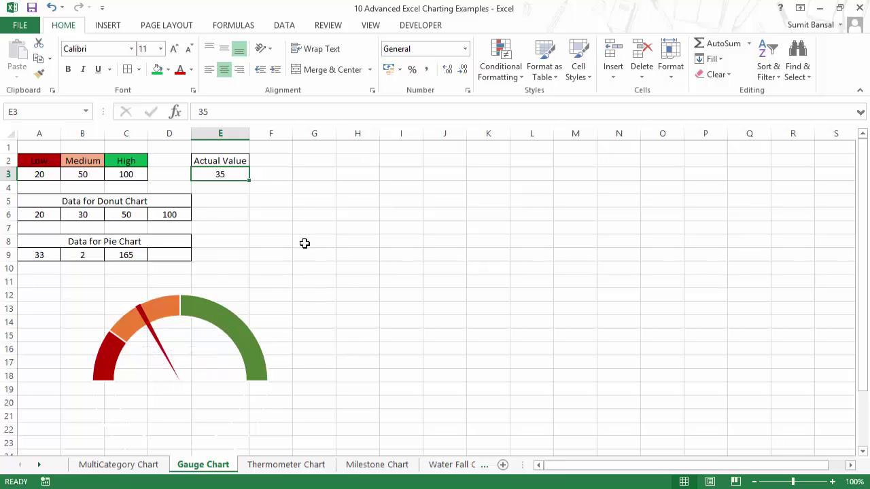
{"action": "type", "text": "70"}
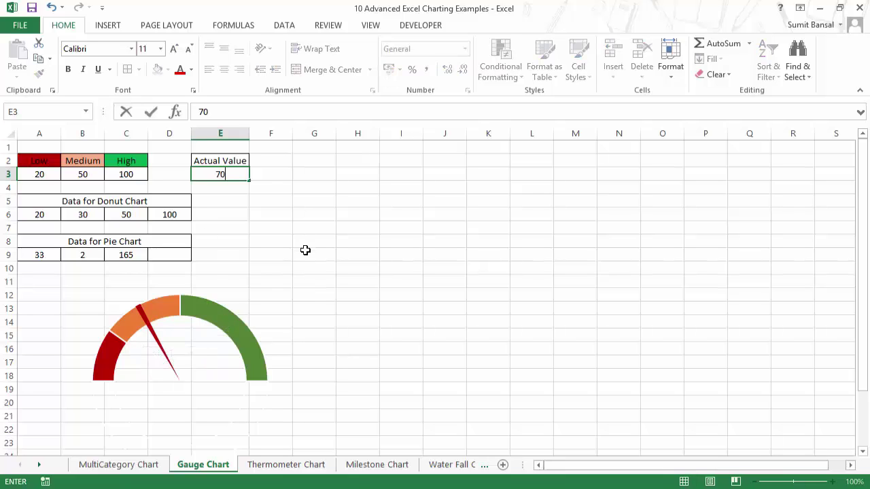
{"action": "key", "text": "Return"}
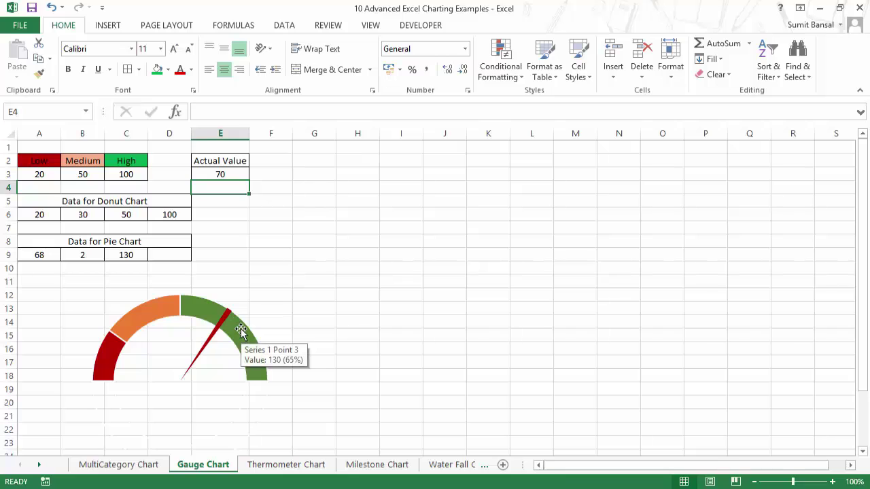
- Set the Actual Value in E3 to 50
{"action": "left_click", "coordinate": [227, 175]}
{"action": "type", "text": "50"}
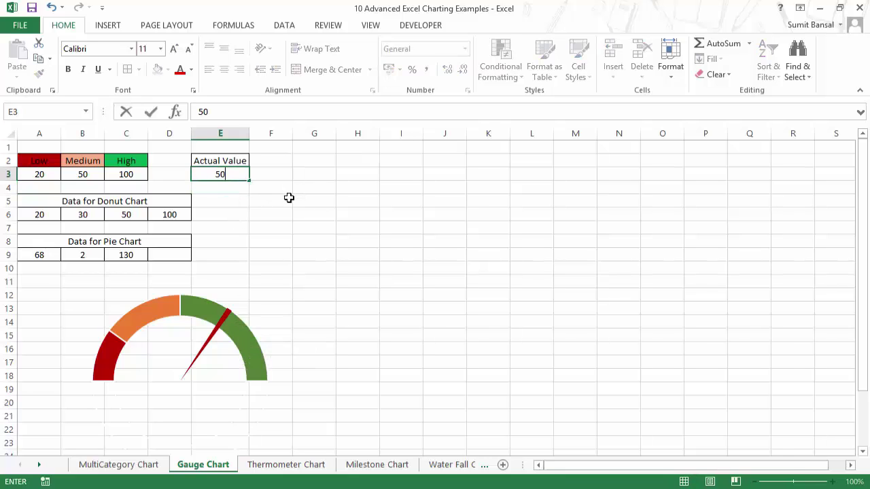
{"action": "key", "text": "Return"}
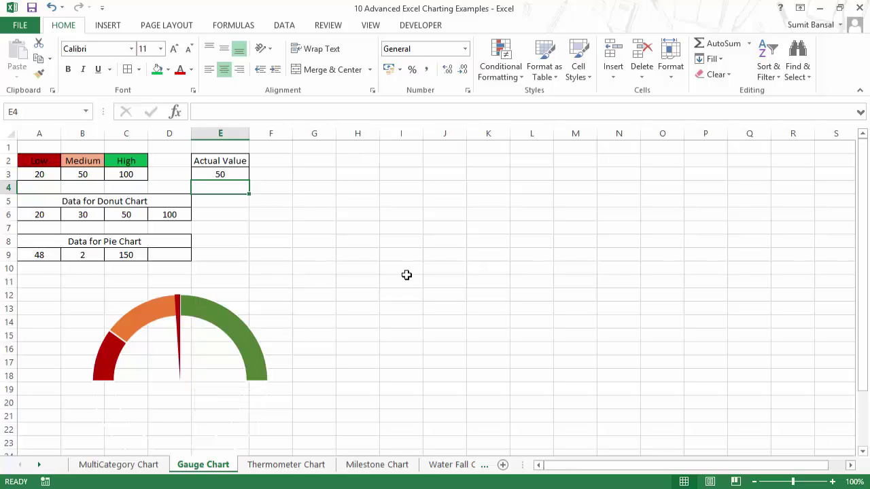
- Examine the Low, Medium and High thresholds in A2:C3 and the headings of the donut and pie chart data
{"action": "left_click_drag", "start_coordinate": [29, 165], "coordinate": [89, 175]}
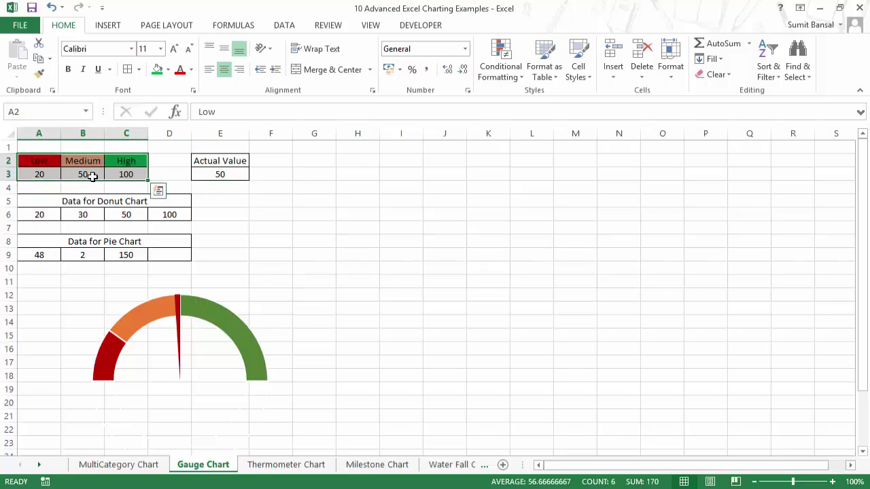
{"action": "left_click", "coordinate": [50, 175]}
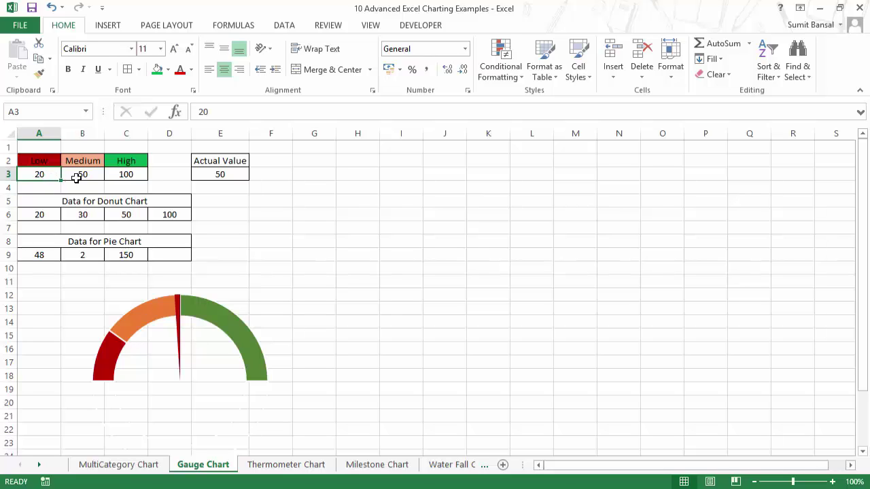
{"action": "left_click", "coordinate": [76, 178]}
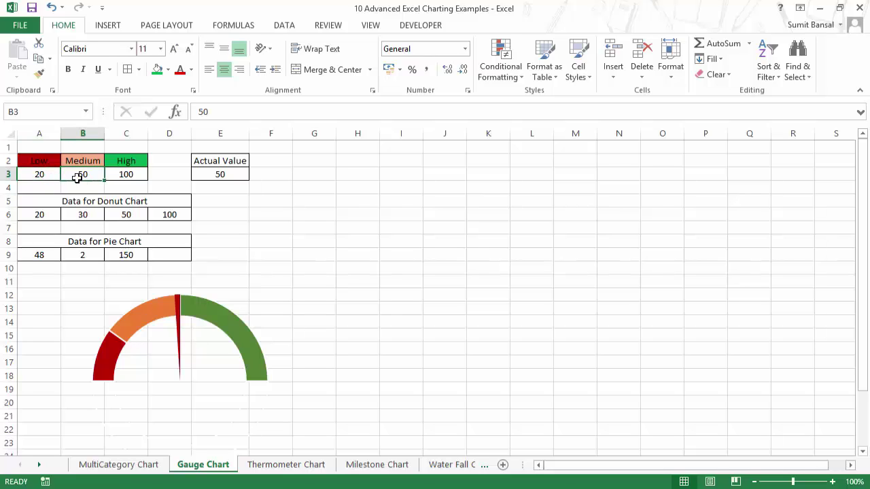
{"action": "left_click", "coordinate": [124, 173]}
{"action": "mouse_move", "coordinate": [120, 336]}
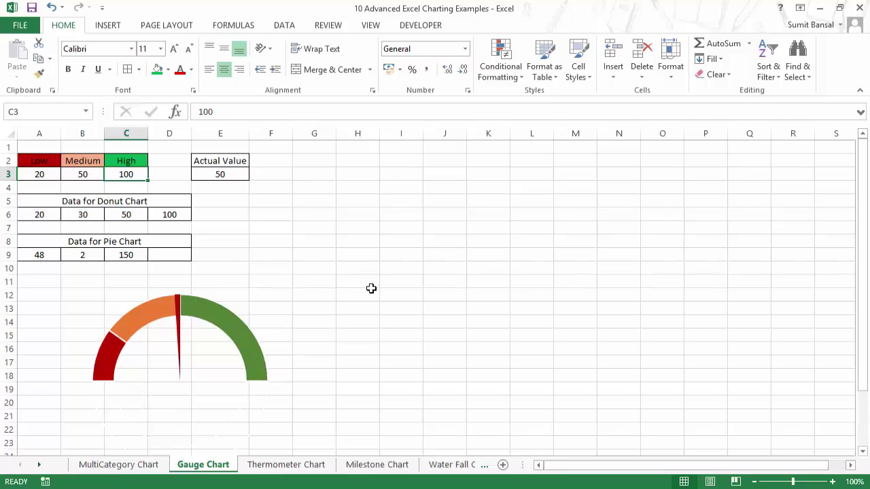
{"action": "left_click", "coordinate": [35, 201]}
{"action": "left_click_drag", "start_coordinate": [36, 201], "coordinate": [142, 252]}
{"action": "left_click", "coordinate": [145, 202]}
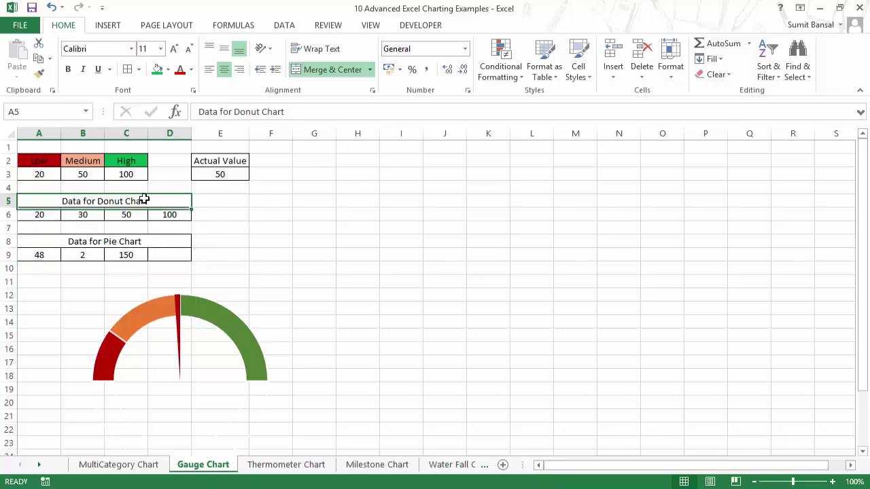
{"action": "left_click", "coordinate": [148, 244]}
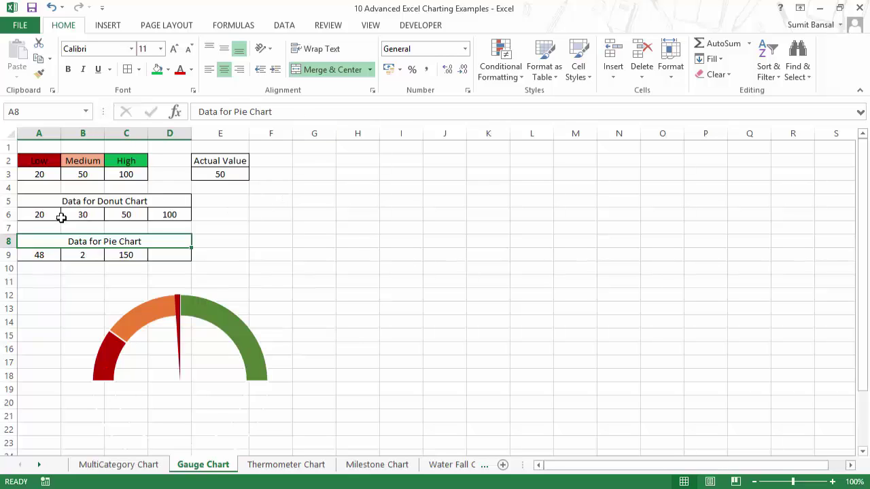
- Examine the donut chart data formulas in A6:D6 and how they relate to the thresholds and the gauge
{"action": "left_click", "coordinate": [38, 215]}
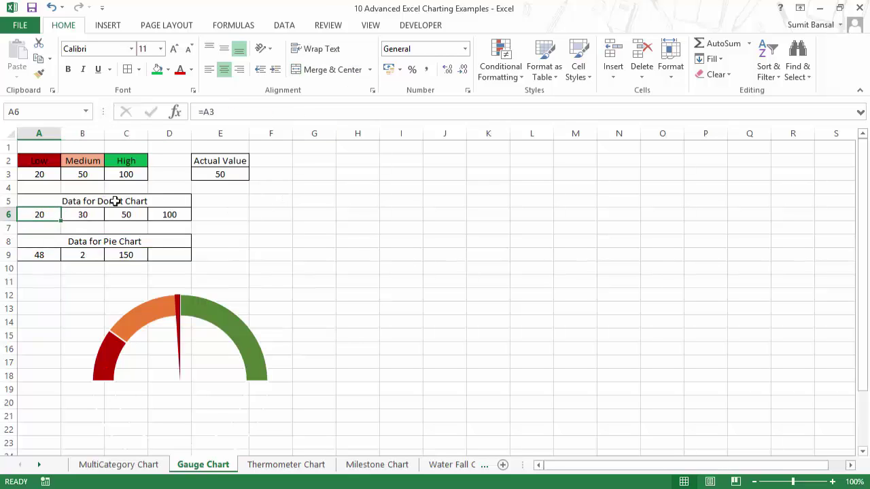
{"action": "double_click", "coordinate": [50, 217]}
{"action": "key", "text": "Escape"}
{"action": "left_click", "coordinate": [81, 216]}
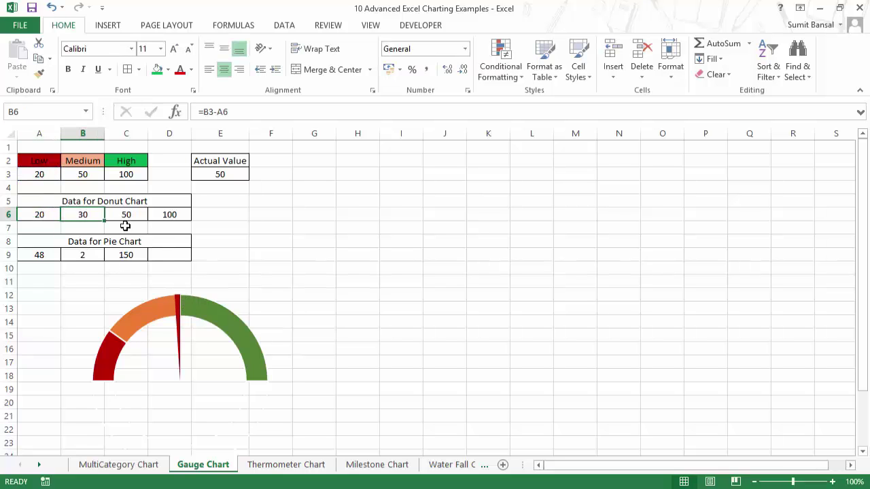
{"action": "key", "text": "F2"}
{"action": "key", "text": "Escape"}
{"action": "left_click", "coordinate": [124, 216]}
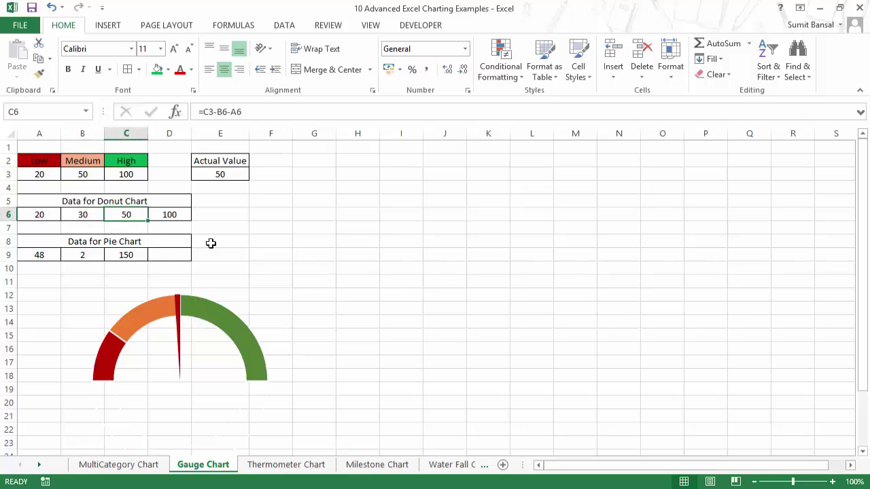
{"action": "key", "text": "F2"}
{"action": "key", "text": "Escape"}
{"action": "left_click_drag", "start_coordinate": [44, 214], "coordinate": [117, 214]}
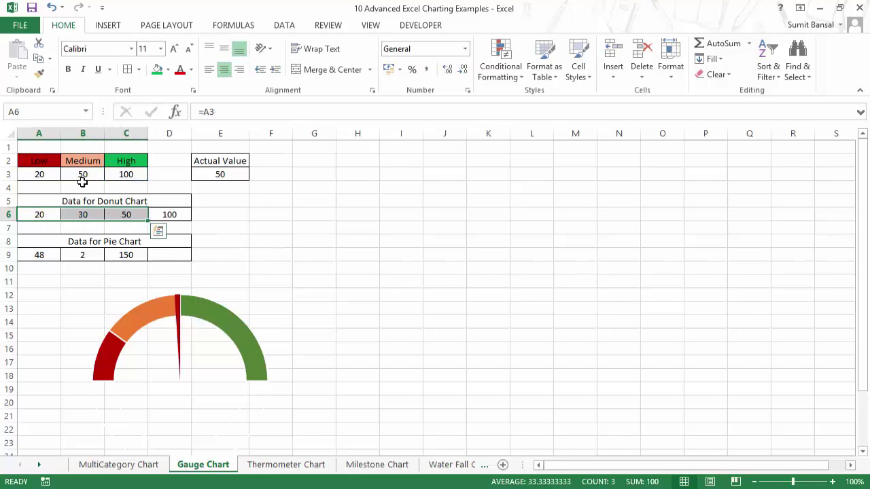
{"action": "left_click", "coordinate": [174, 216]}
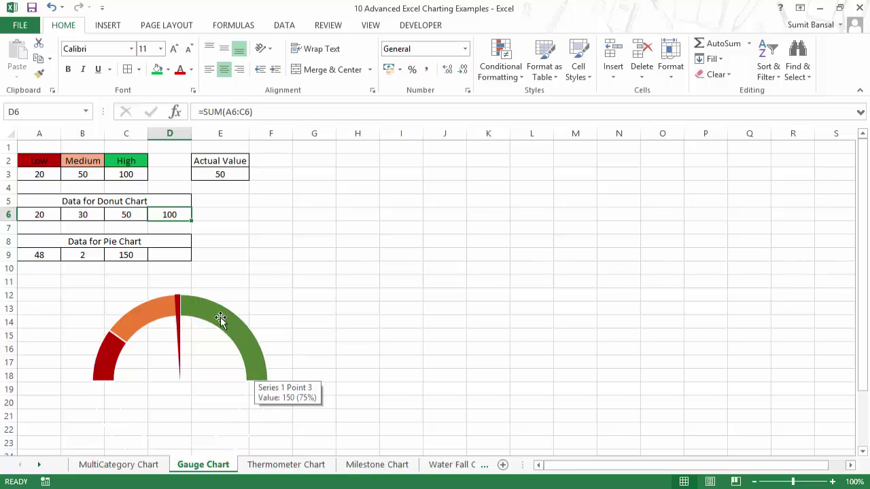
{"action": "left_click_drag", "start_coordinate": [47, 216], "coordinate": [126, 216]}
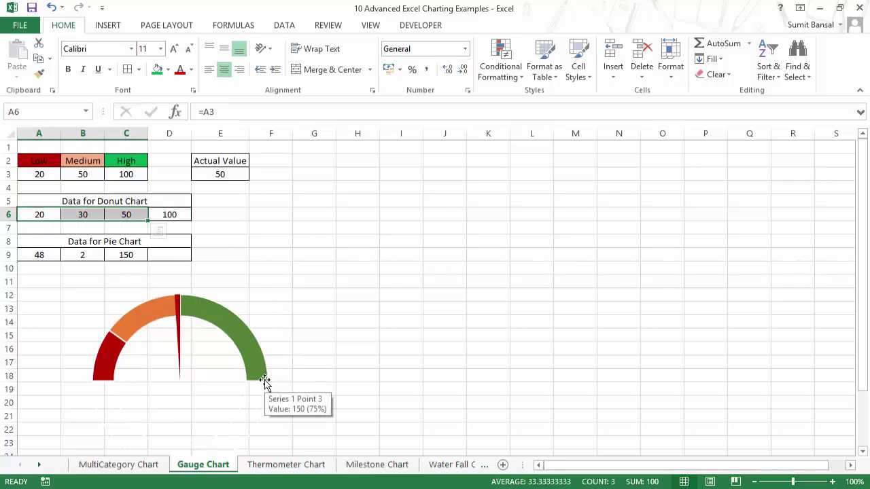
{"action": "left_click", "coordinate": [445, 224]}
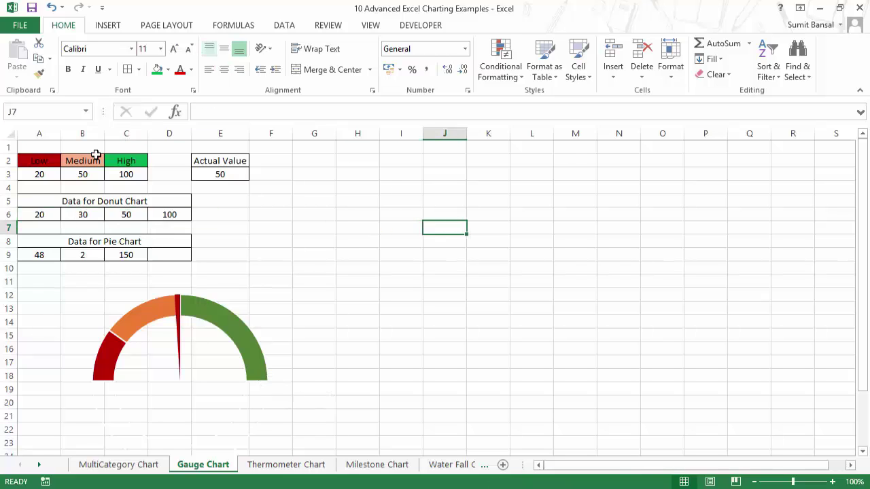
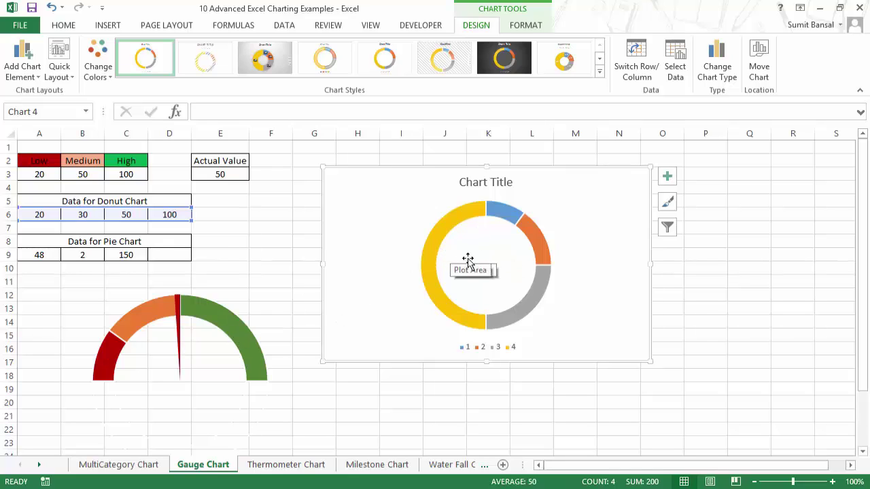
- Open the chart area formatting options for the new doughnut chart
{"action": "right_click", "coordinate": [433, 202]}
{"action": "key", "text": "Escape"}
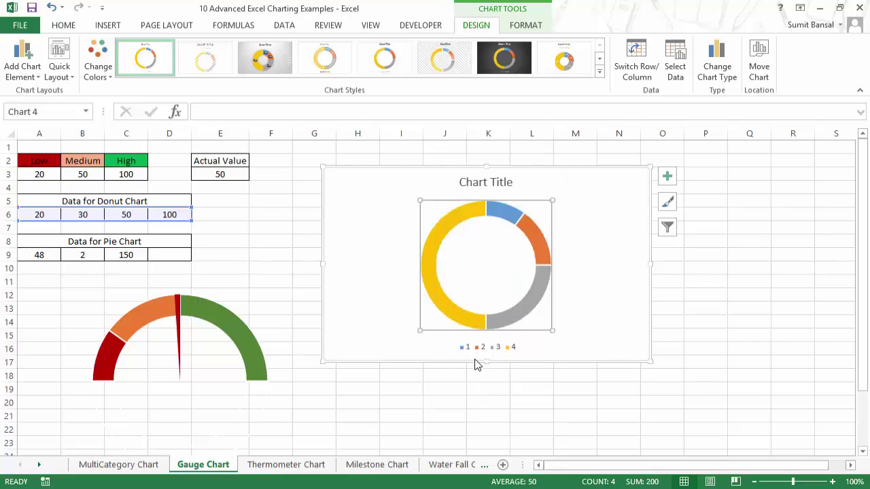
{"action": "right_click", "coordinate": [471, 361]}
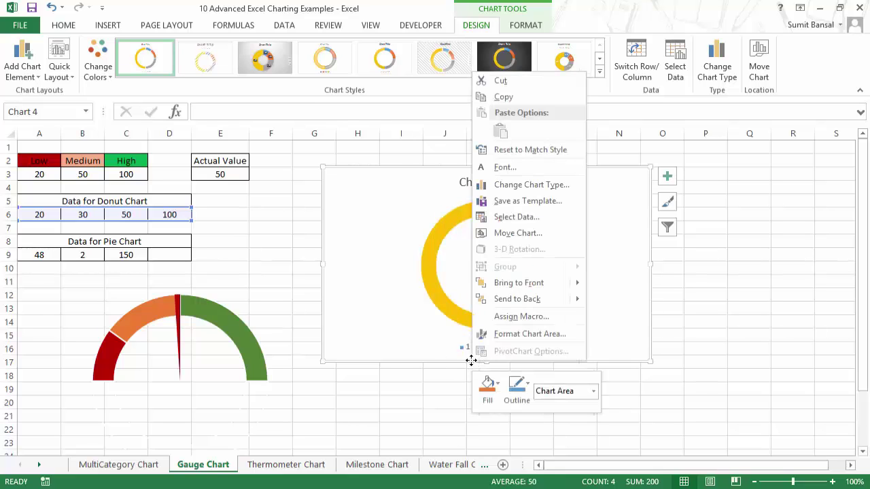
{"action": "left_click", "coordinate": [506, 334]}
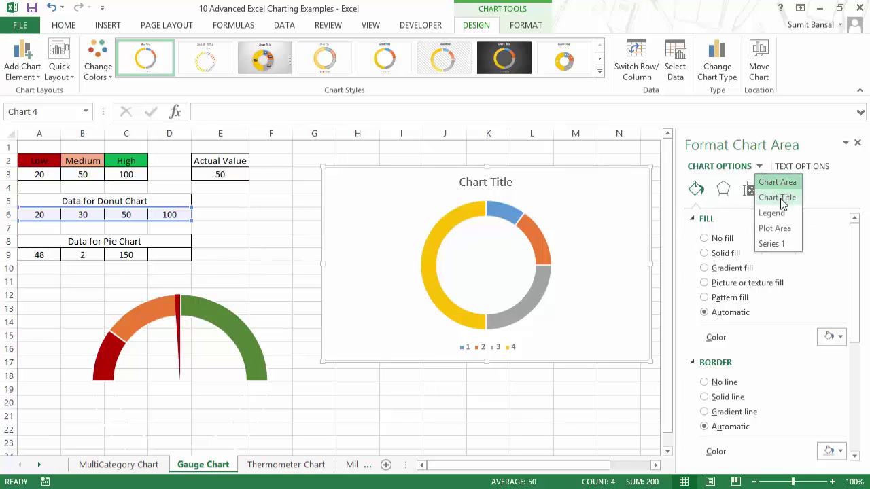
{"action": "left_click", "coordinate": [515, 360]}
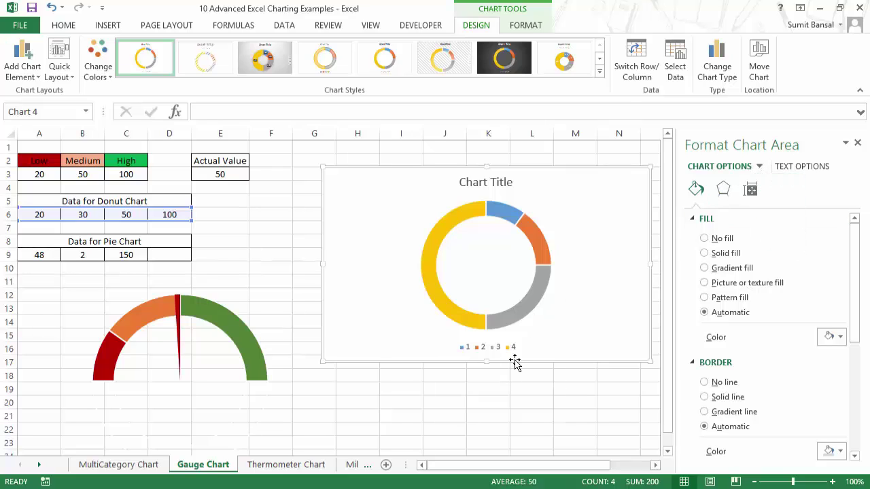
- Set the doughnut series' angle of first slice to 270°
{"action": "right_click", "coordinate": [529, 360]}
{"action": "key", "text": "Escape"}
{"action": "right_click", "coordinate": [527, 304]}
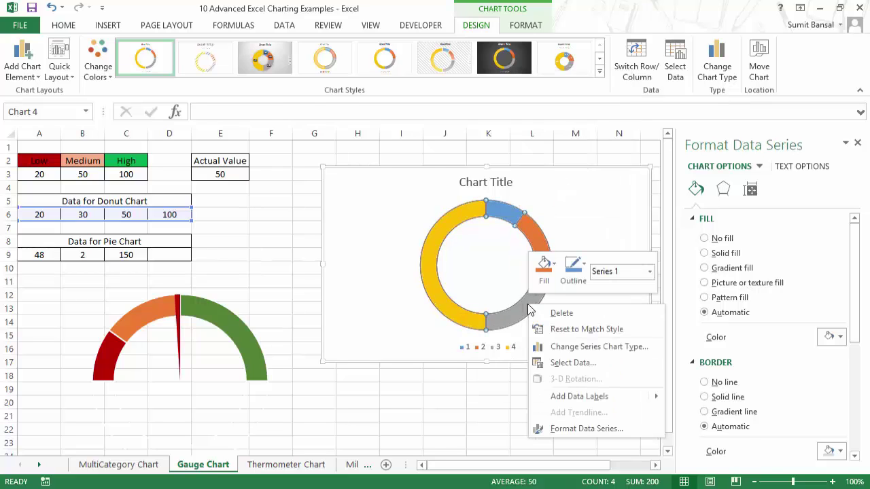
{"action": "left_click", "coordinate": [586, 428]}
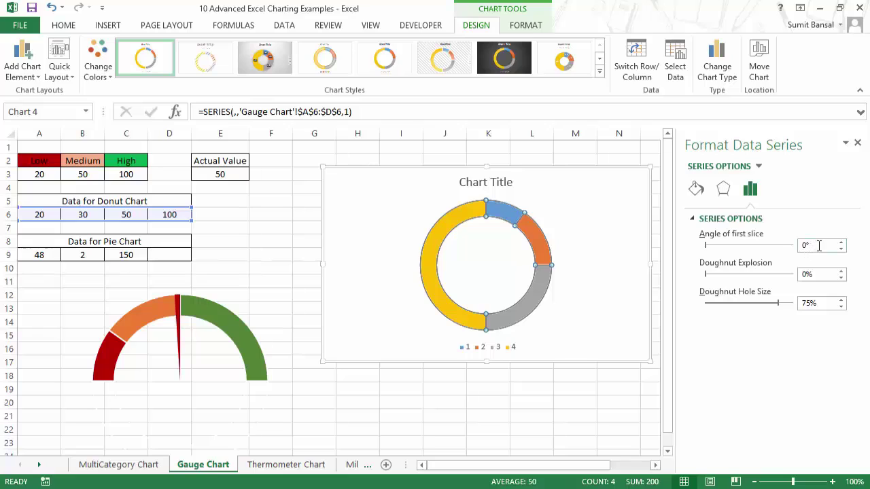
{"action": "left_click_drag", "start_coordinate": [819, 246], "coordinate": [800, 249]}
{"action": "key", "text": "Return"}
{"action": "left_click", "coordinate": [554, 407]}
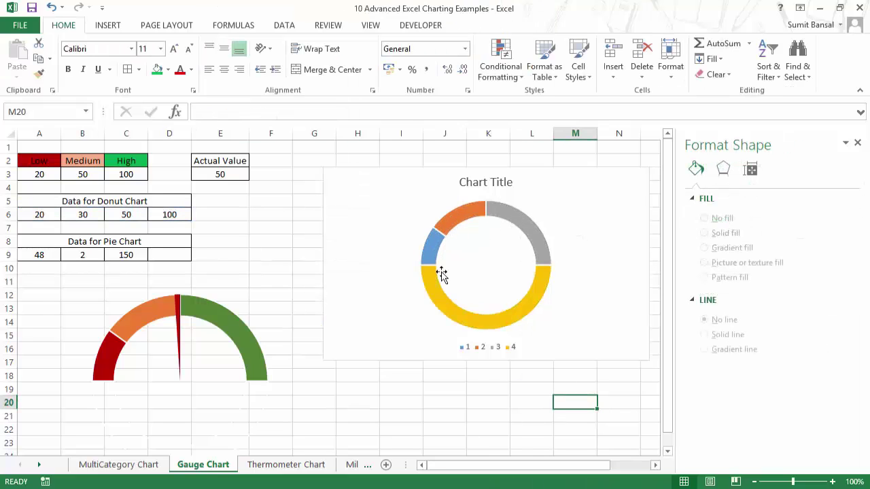
- Delete the legend and the chart title from the new doughnut chart
{"action": "left_click", "coordinate": [509, 348]}
{"action": "left_click", "coordinate": [501, 183]}
{"action": "left_click", "coordinate": [503, 348]}
{"action": "key", "text": "Delete"}
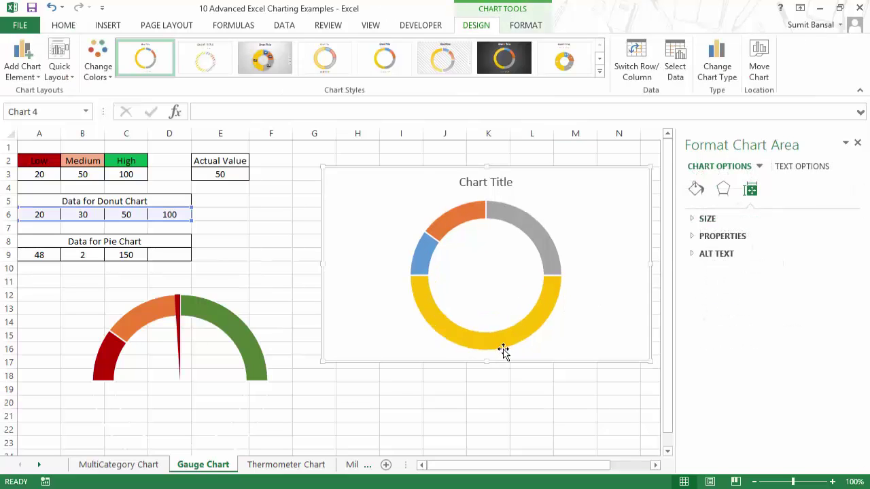
{"action": "left_click", "coordinate": [492, 183]}
{"action": "key", "text": "Delete"}
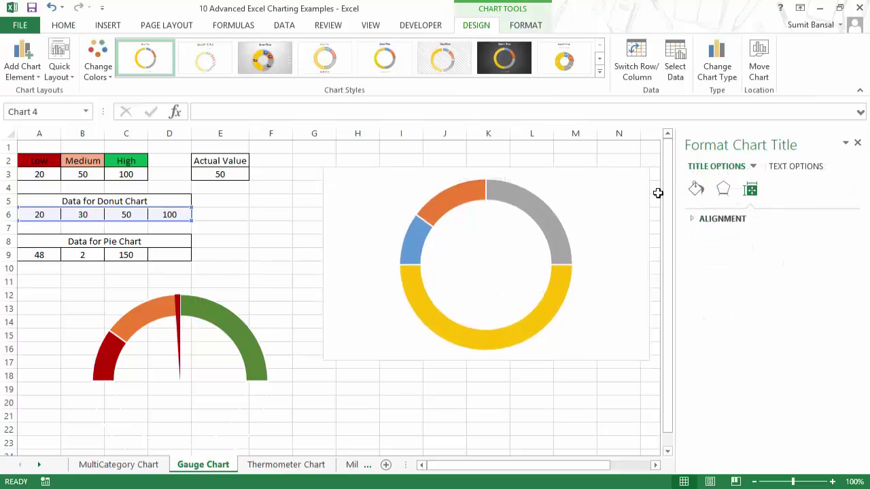
- Give the yellow half slice of the doughnut no fill and no border line
{"action": "left_click", "coordinate": [570, 288]}
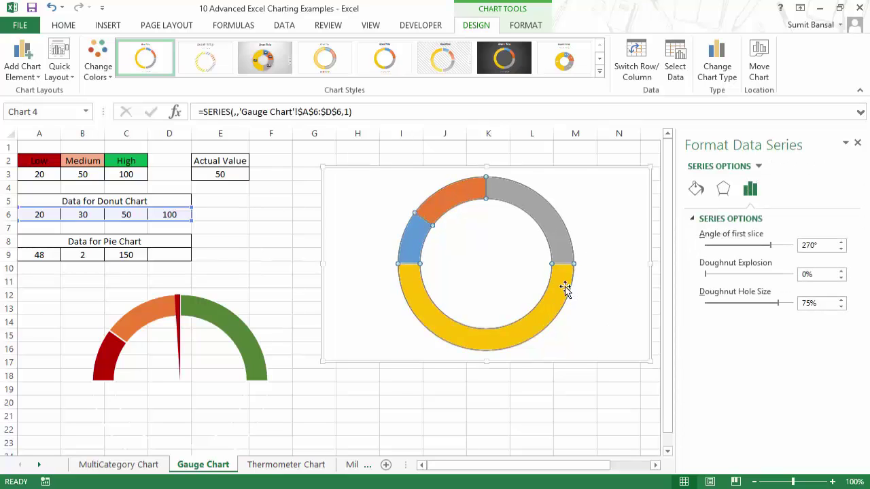
{"action": "left_click", "coordinate": [568, 288]}
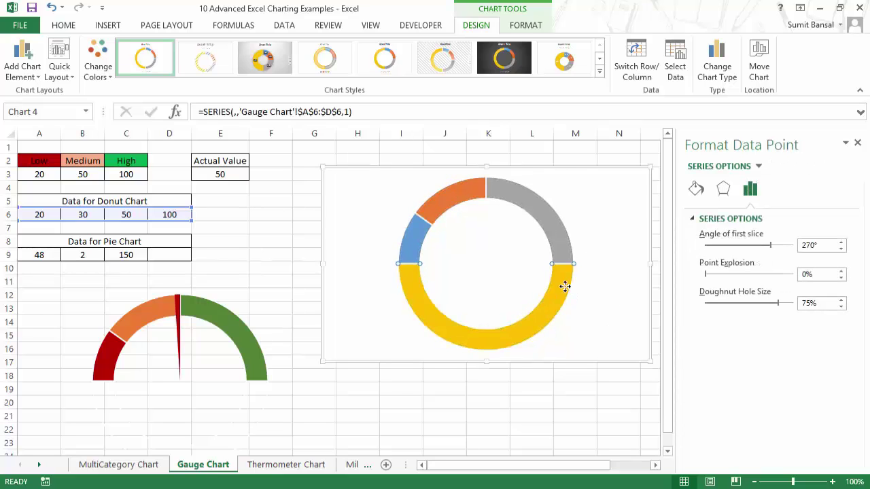
{"action": "left_click", "coordinate": [695, 190]}
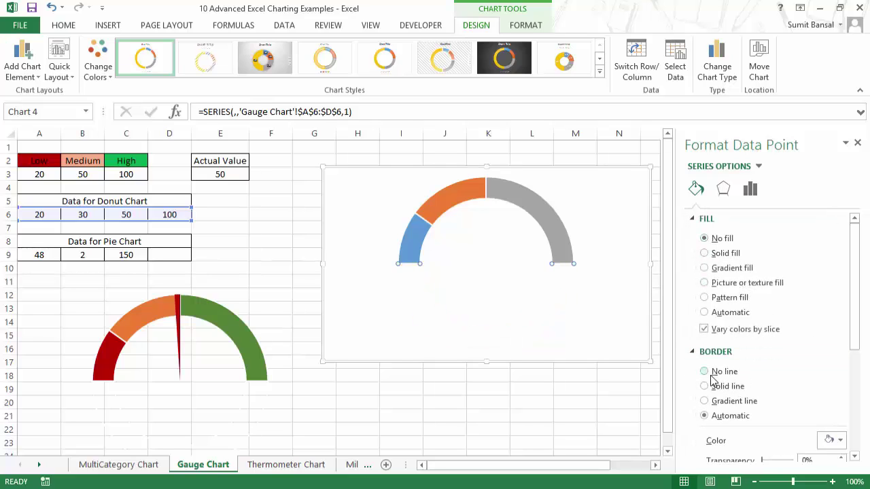
{"action": "left_click", "coordinate": [704, 371]}
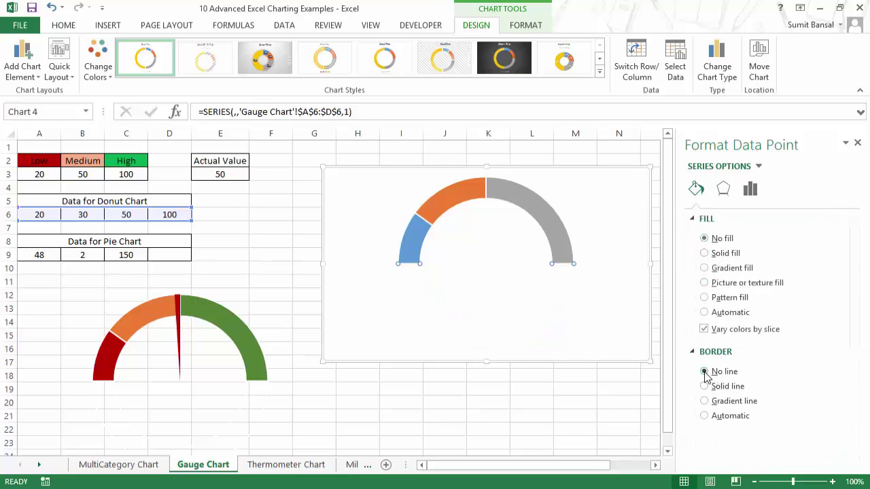
- Fill the grey doughnut slice with dark green and remove its border line
{"action": "left_click", "coordinate": [557, 231]}
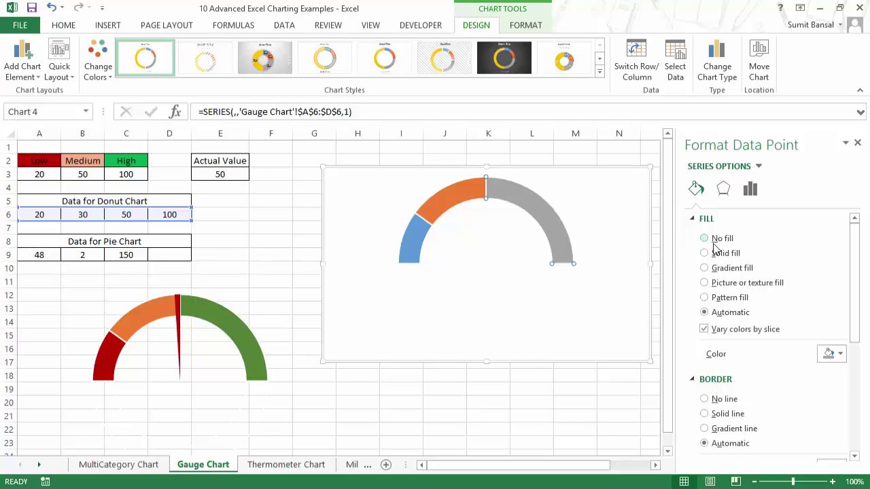
{"action": "left_click", "coordinate": [828, 354]}
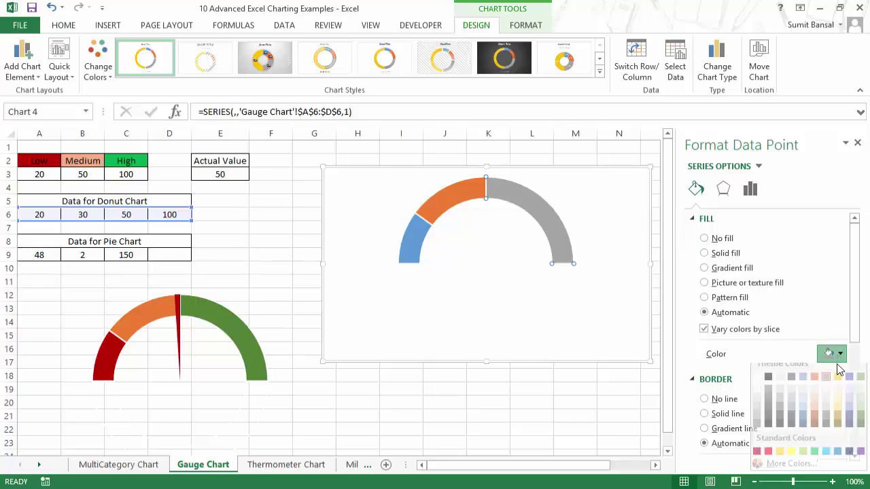
{"action": "left_click", "coordinate": [860, 426]}
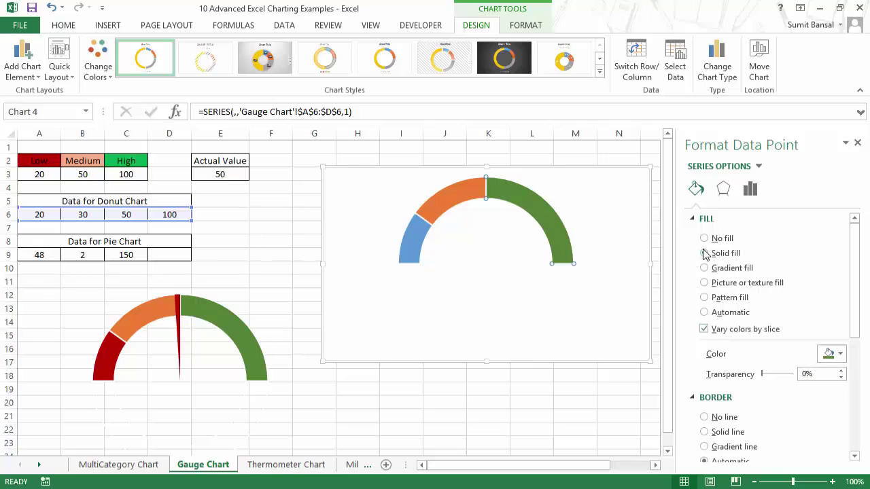
{"action": "left_click", "coordinate": [703, 417]}
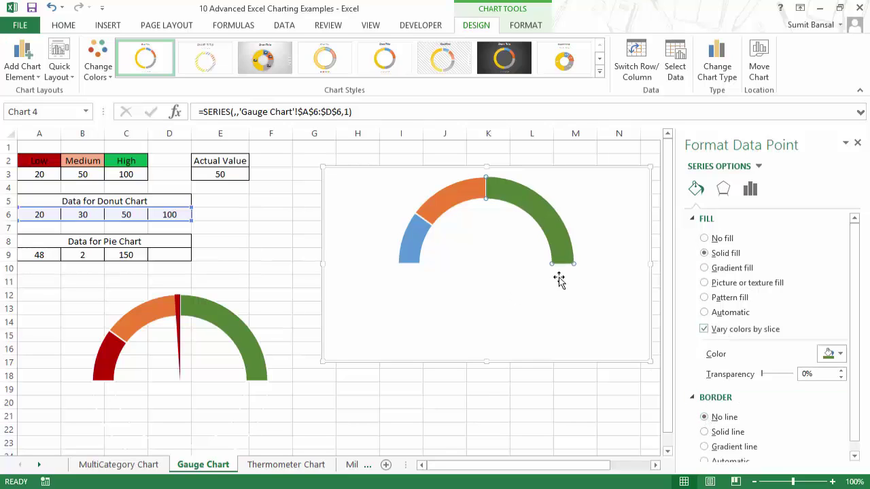
- Fill the blue doughnut slice with standard dark red, remove its border line and close the formatting options
{"action": "left_click", "coordinate": [462, 195]}
{"action": "left_click", "coordinate": [419, 231]}
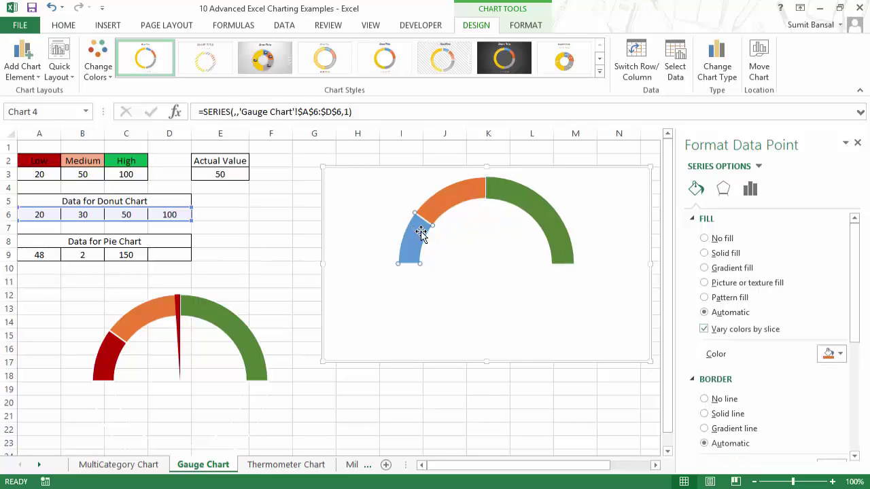
{"action": "left_click", "coordinate": [840, 354]}
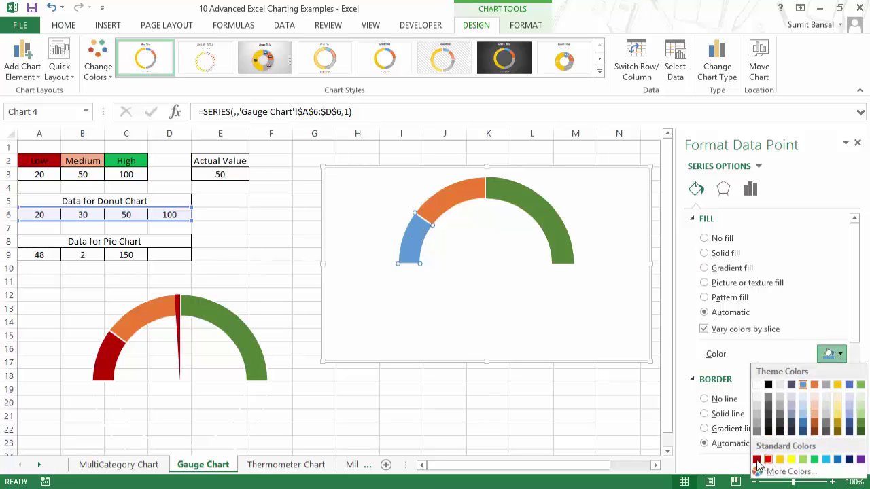
{"action": "left_click", "coordinate": [756, 460]}
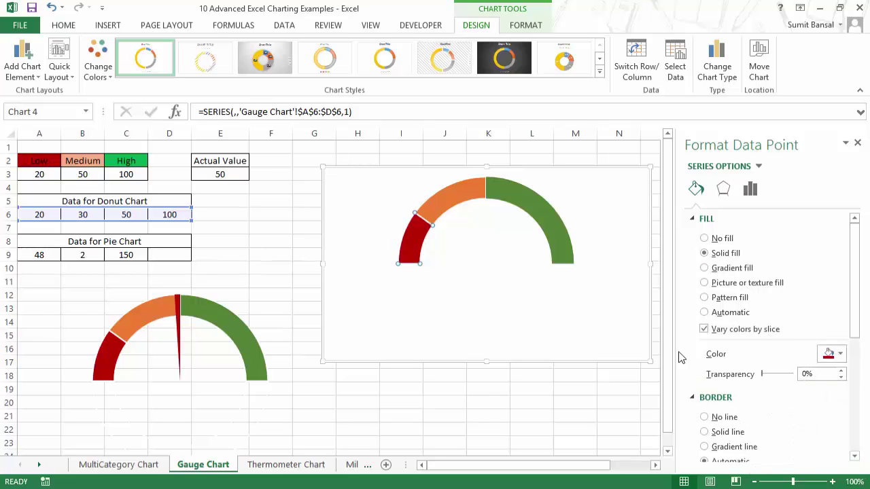
{"action": "left_click", "coordinate": [704, 417]}
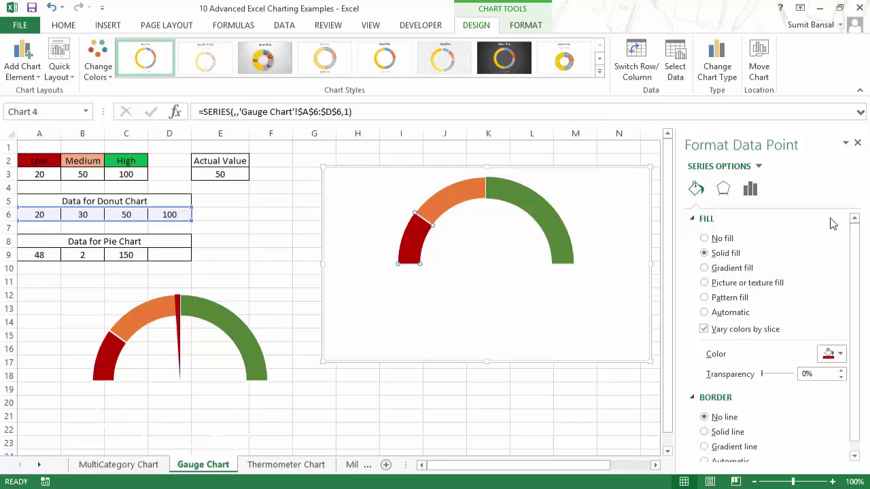
{"action": "left_click", "coordinate": [857, 144]}
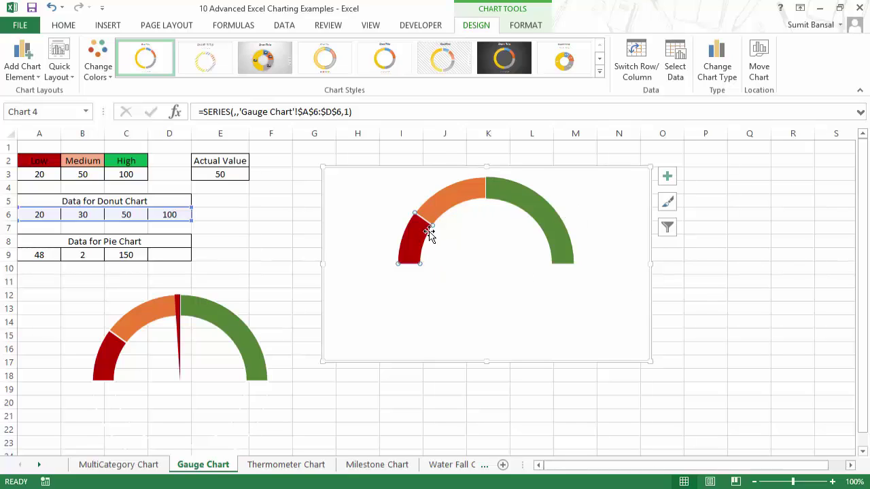
- Move the doughnut chart away from the work area so its upper-left corner sits at about cell M15
{"action": "mouse_move", "coordinate": [411, 244]}
{"action": "mouse_move", "coordinate": [562, 275]}
{"action": "mouse_move", "coordinate": [550, 319]}
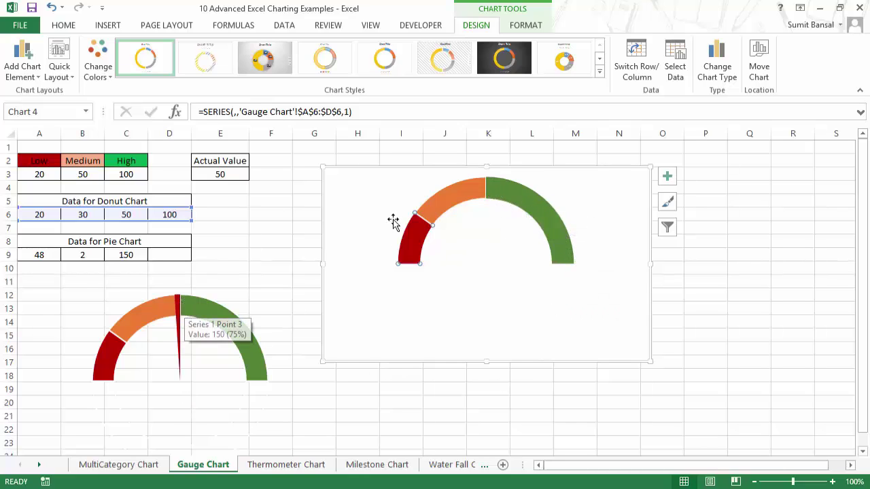
{"action": "left_click", "coordinate": [401, 170]}
{"action": "left_click_drag", "start_coordinate": [398, 169], "coordinate": [636, 337]}
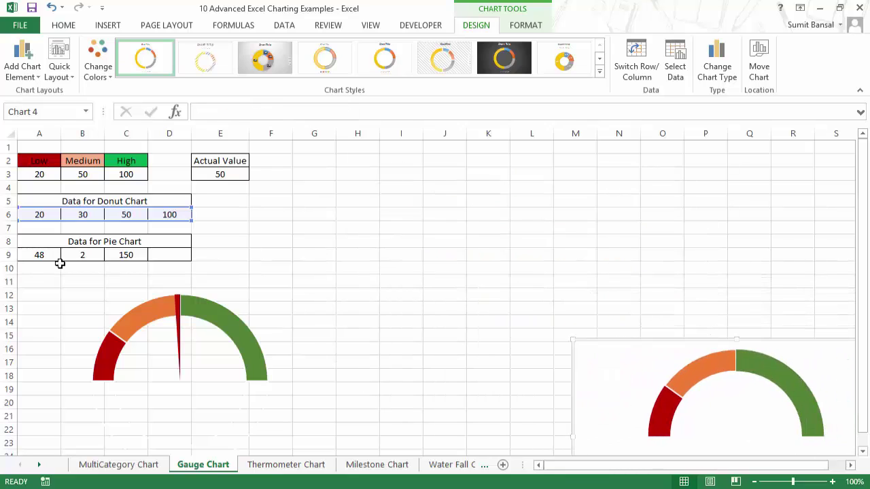
- Examine the pie chart data in A9:C9, its formulas and how they relate to the actual value and donut data
{"action": "left_click_drag", "start_coordinate": [46, 255], "coordinate": [126, 252]}
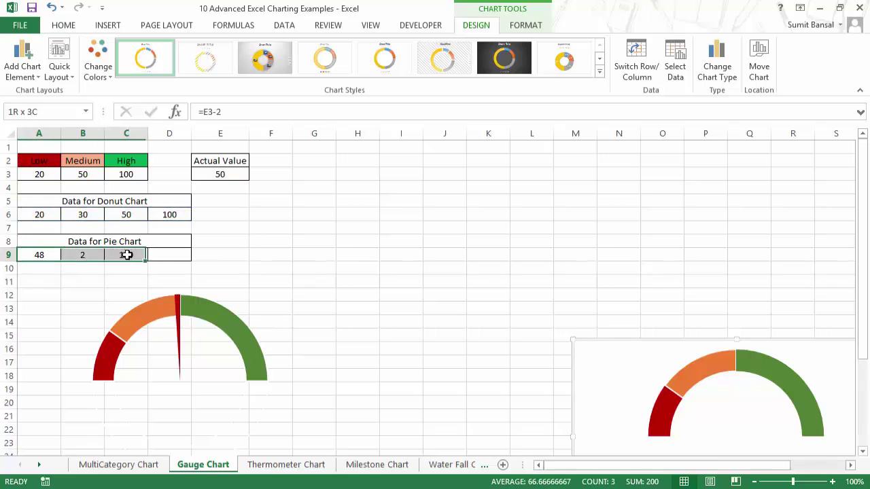
{"action": "left_click", "coordinate": [214, 177]}
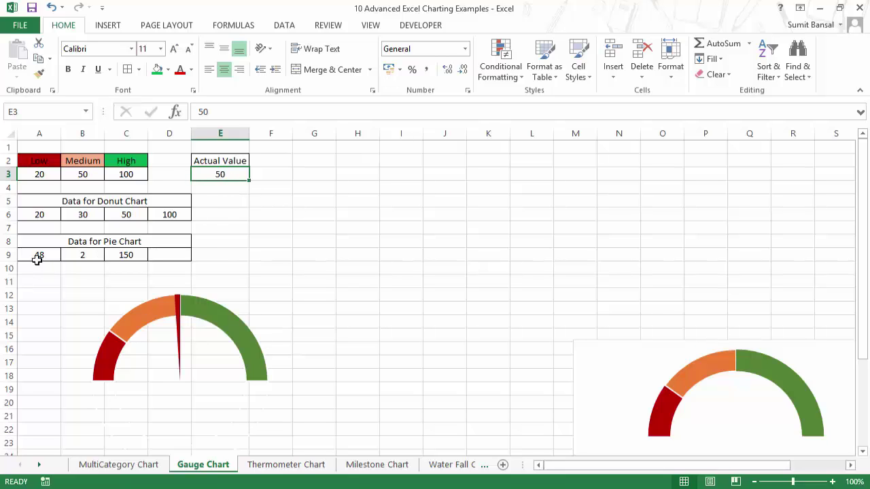
{"action": "left_click", "coordinate": [38, 257]}
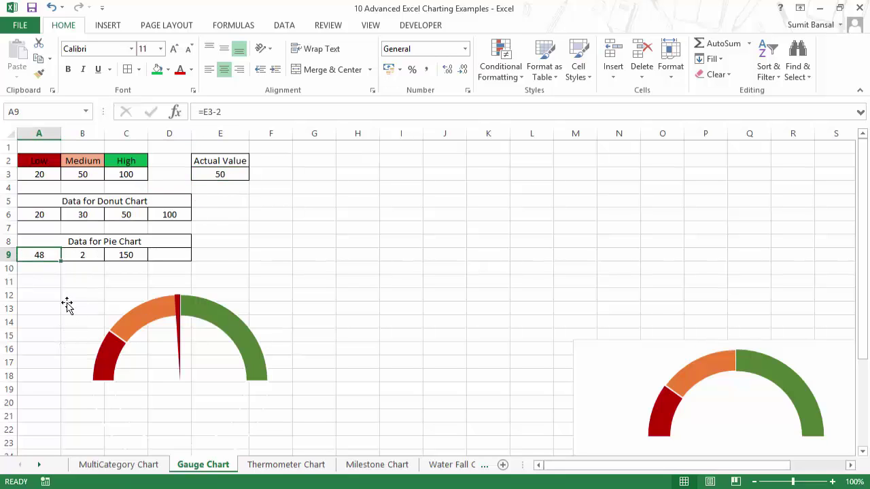
{"action": "key", "text": "F2"}
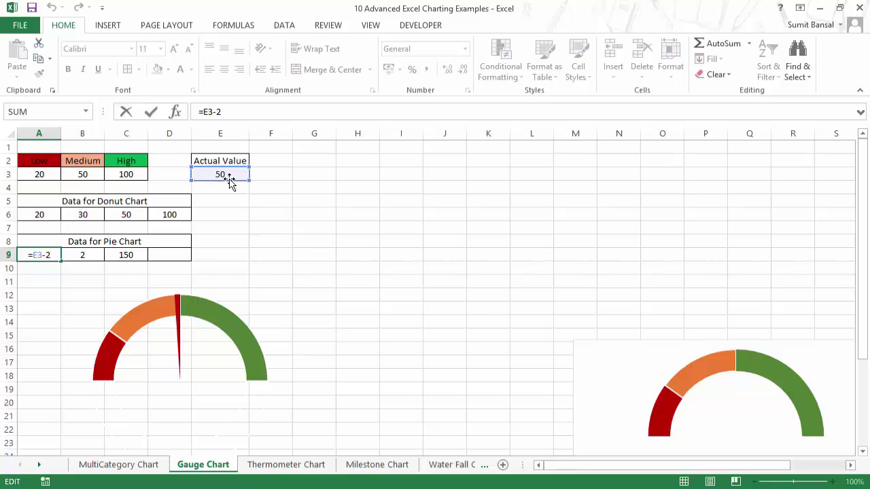
{"action": "key", "text": "Escape"}
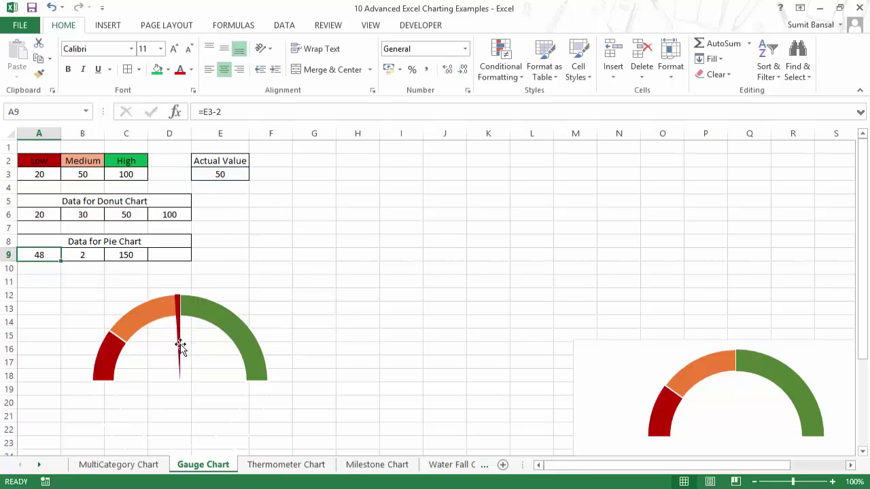
{"action": "mouse_move", "coordinate": [180, 346]}
{"action": "left_click", "coordinate": [74, 255]}
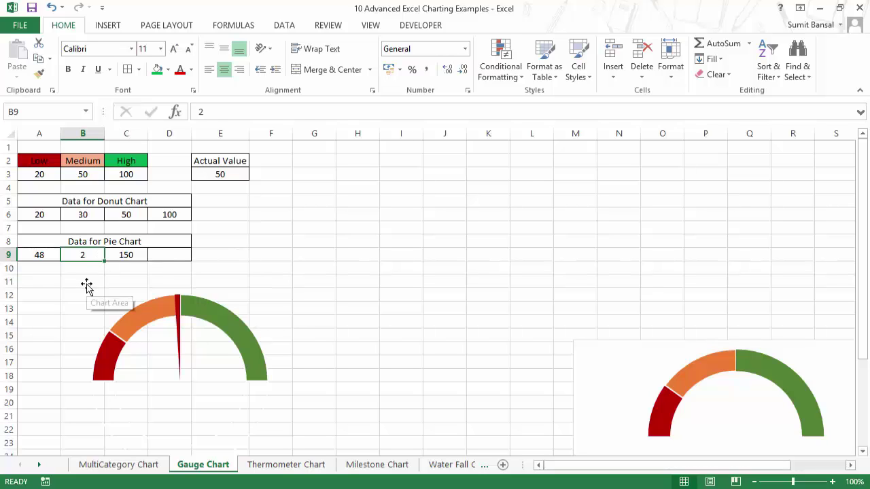
{"action": "left_click", "coordinate": [117, 257]}
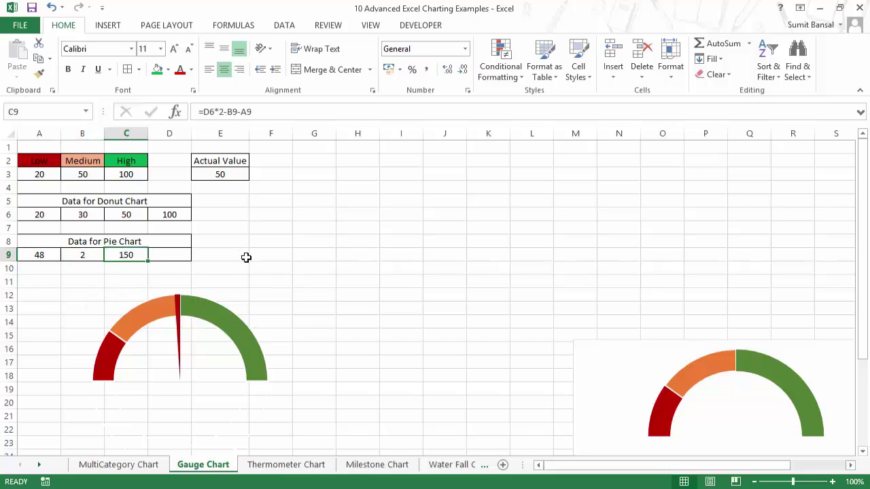
{"action": "key", "text": "F2"}
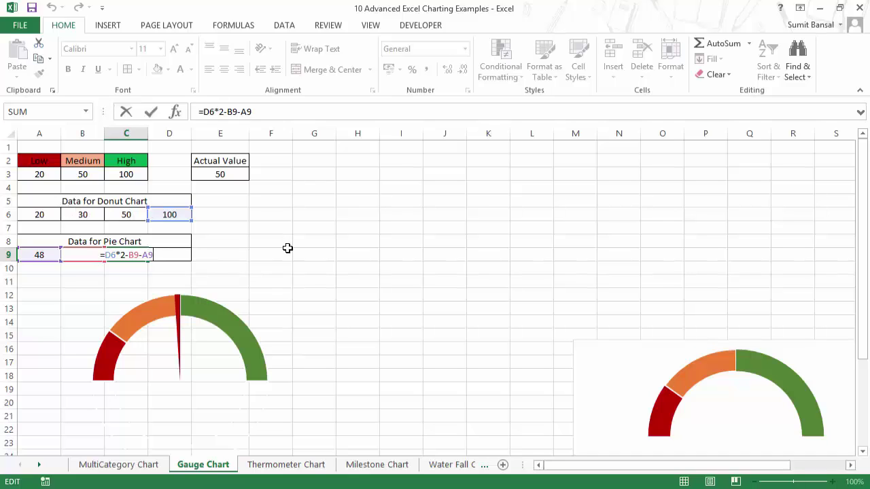
{"action": "key", "text": "ctrl+Return"}
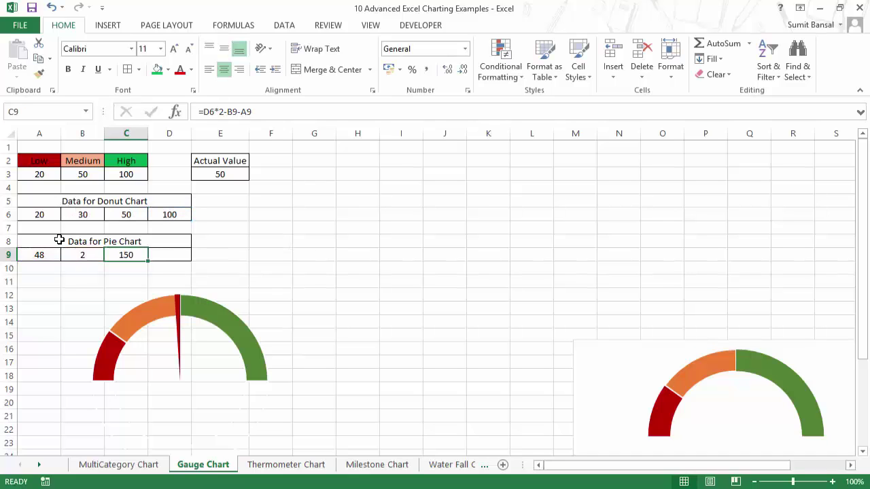
- Insert a 2-D pie chart from A9:C9 and place its upper-left corner at about cell G3
{"action": "left_click_drag", "start_coordinate": [41, 253], "coordinate": [126, 253]}
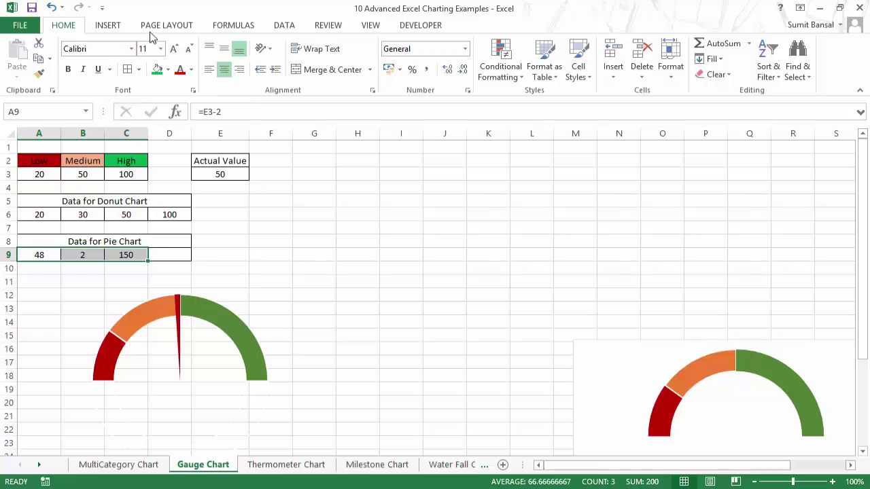
{"action": "left_click", "coordinate": [108, 25]}
{"action": "left_click", "coordinate": [379, 73]}
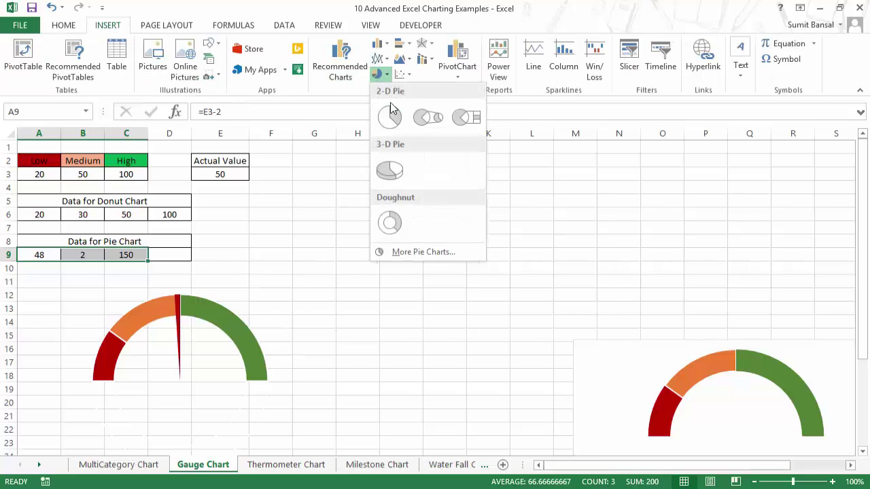
{"action": "left_click", "coordinate": [389, 117]}
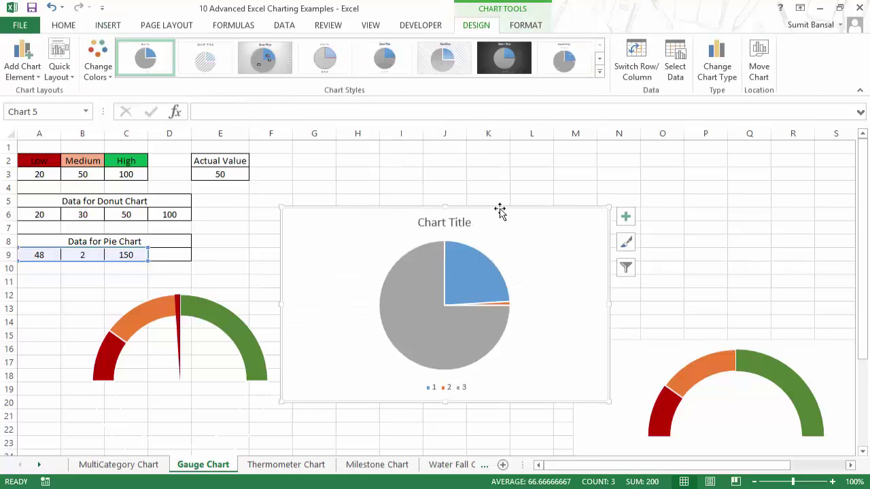
{"action": "left_click_drag", "start_coordinate": [500, 210], "coordinate": [524, 171]}
- Delete the chart title and the legend from the new pie chart
{"action": "left_click", "coordinate": [474, 189]}
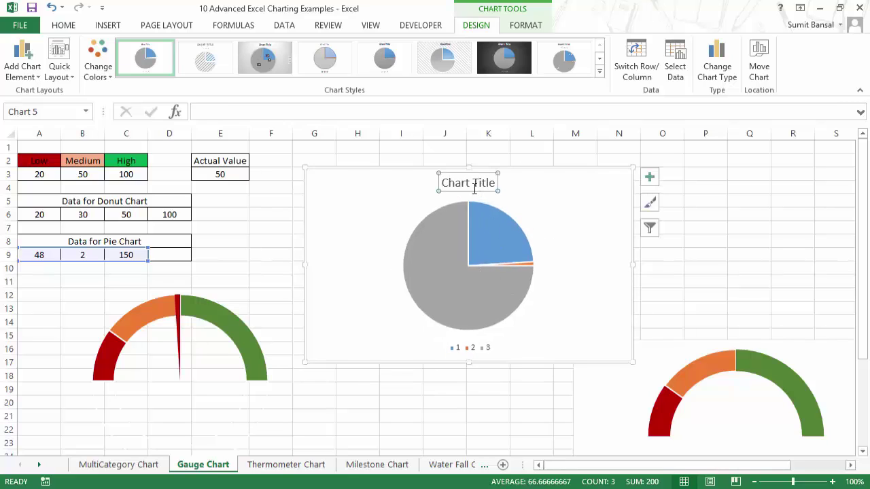
{"action": "key", "text": "Delete"}
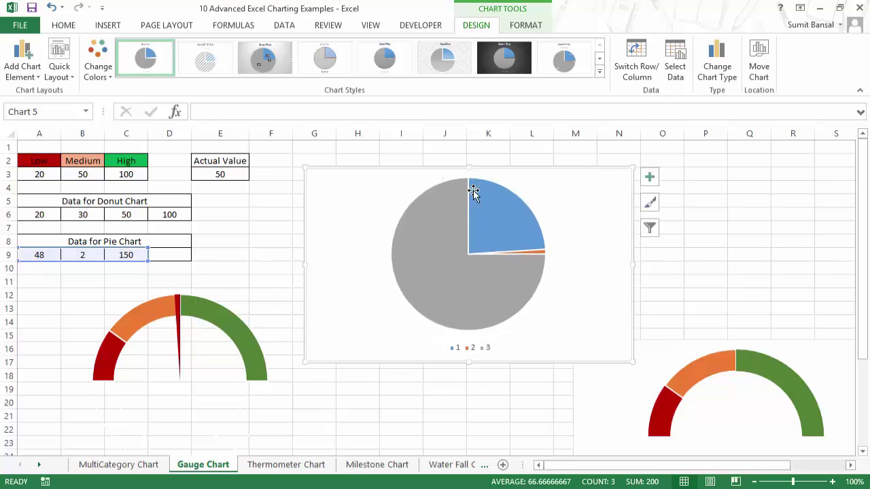
{"action": "left_click", "coordinate": [474, 348]}
{"action": "key", "text": "Delete"}
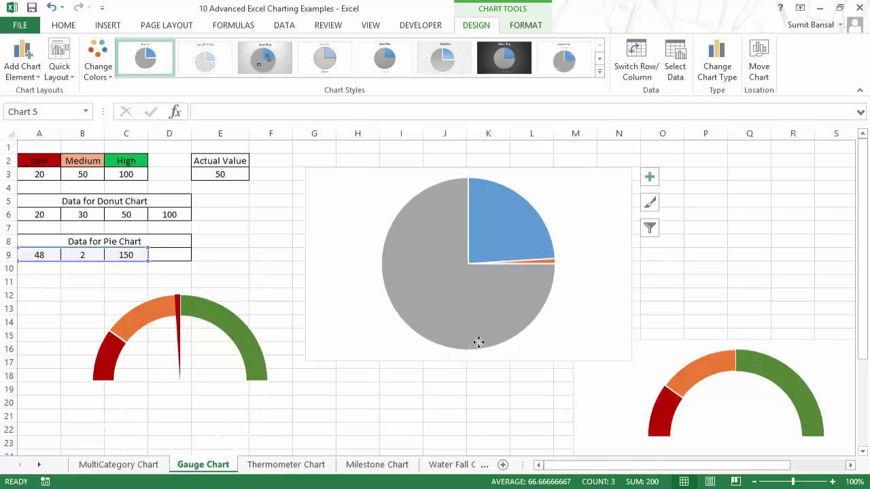
- Set the pie series' angle of first slice to 270°
{"action": "right_click", "coordinate": [489, 305]}
{"action": "left_click", "coordinate": [539, 427]}
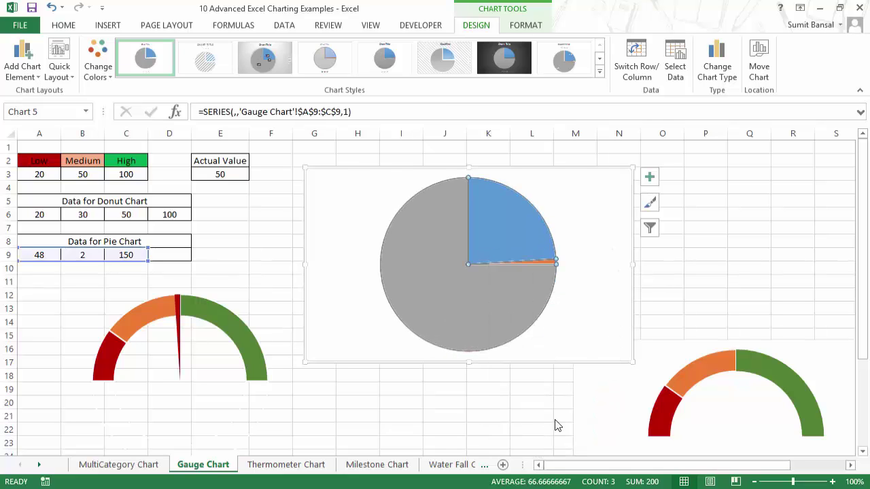
{"action": "left_click_drag", "start_coordinate": [817, 301], "coordinate": [770, 303]}
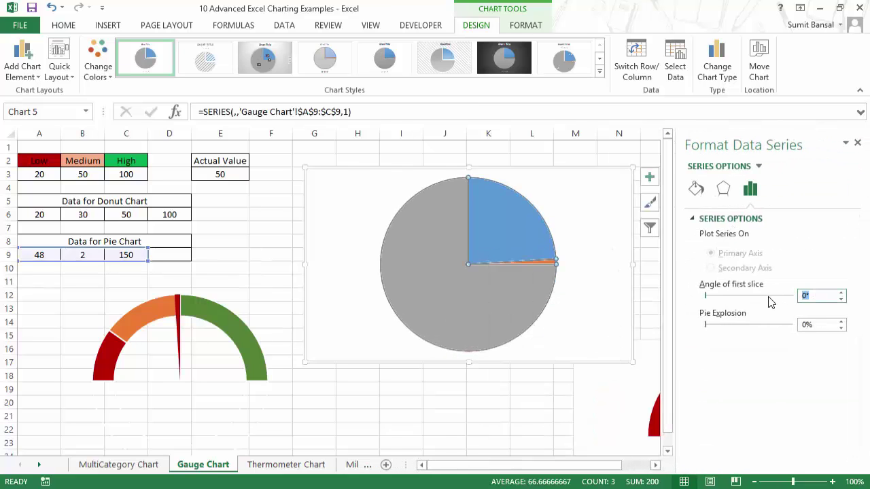
{"action": "type", "text": "270"}
{"action": "key", "text": "Return"}
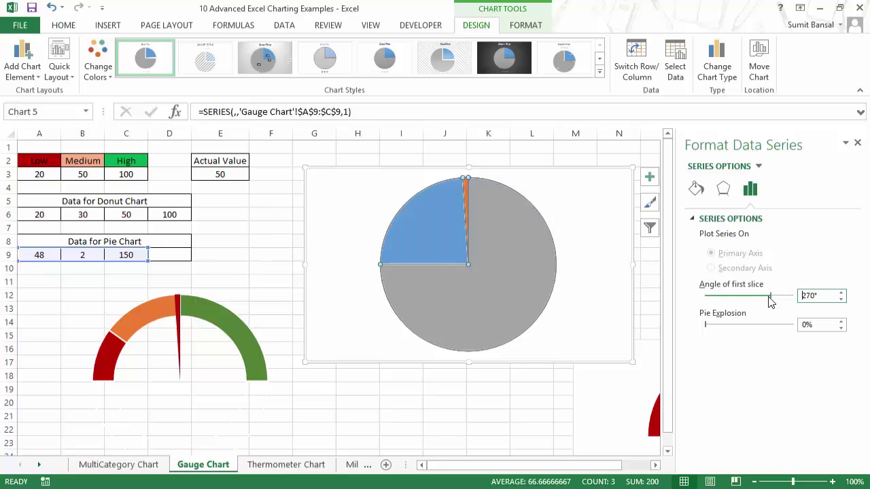
- Format the large grey pie slice with no fill and no border line
{"action": "left_click", "coordinate": [479, 394]}
{"action": "left_click", "coordinate": [529, 280]}
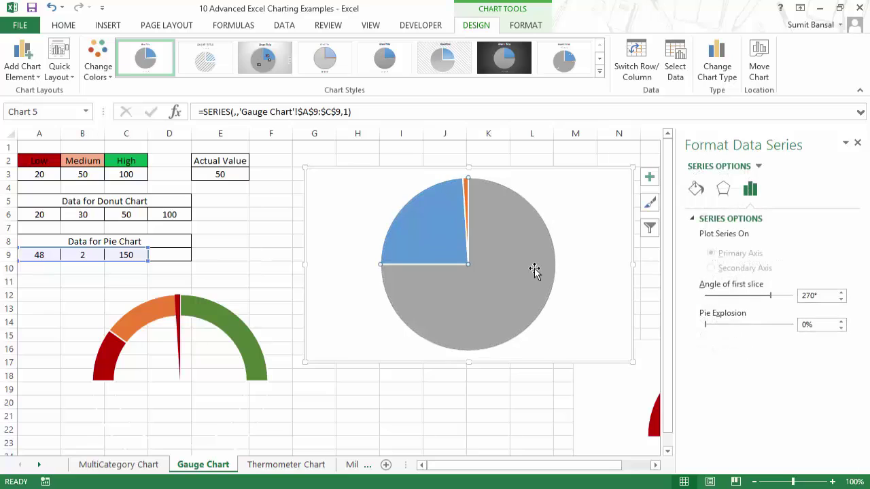
{"action": "left_click", "coordinate": [534, 270]}
{"action": "left_click", "coordinate": [695, 189]}
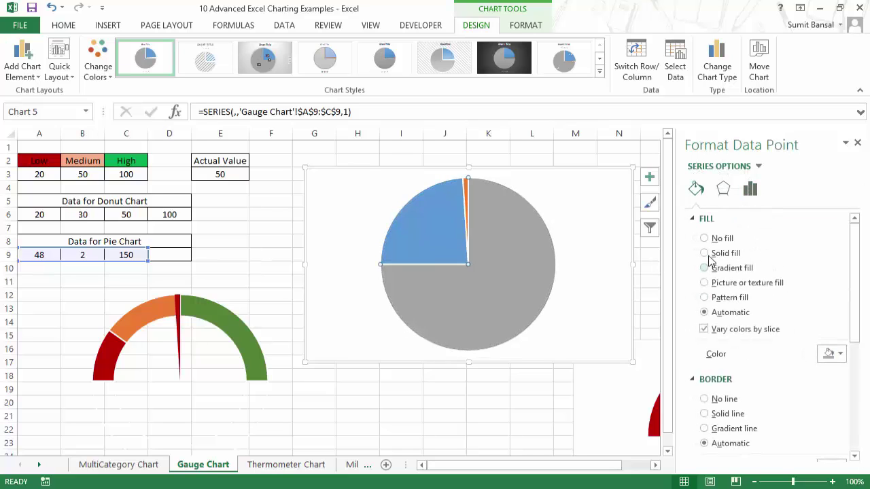
{"action": "left_click", "coordinate": [709, 240]}
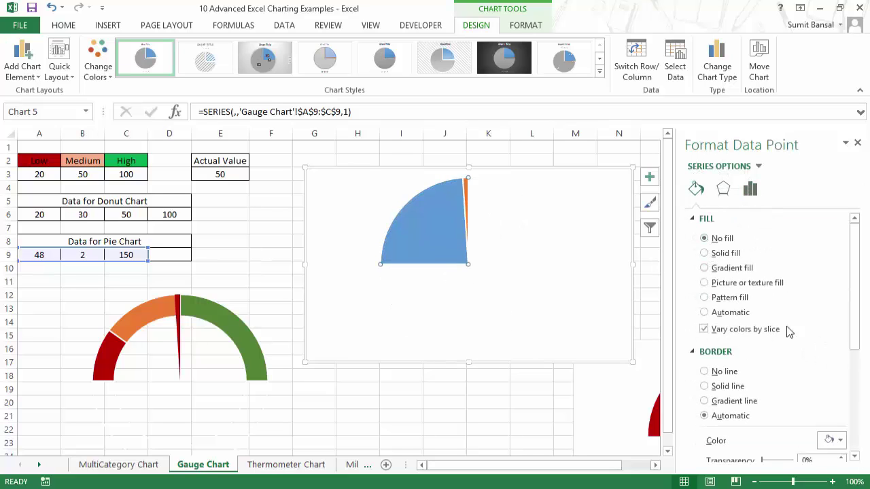
{"action": "left_click", "coordinate": [705, 373]}
- Format the blue pie slice with no fill and no border line, then close the formatting pane
{"action": "left_click", "coordinate": [426, 227]}
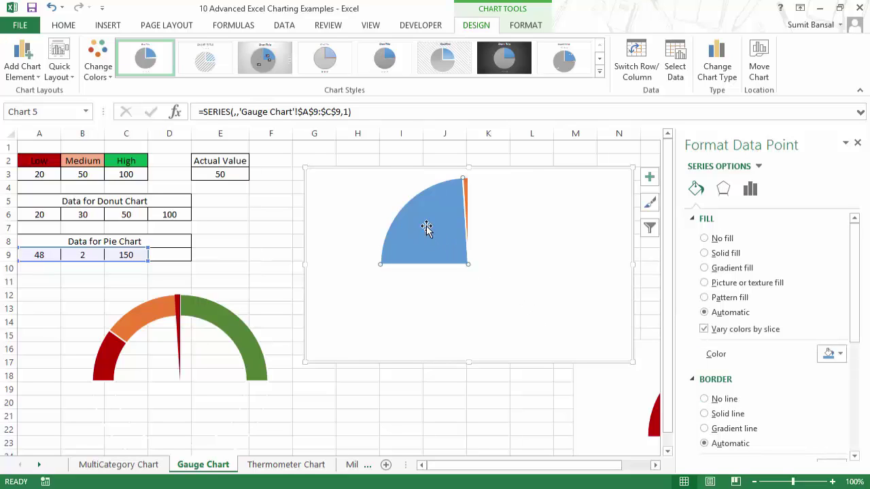
{"action": "left_click", "coordinate": [704, 238]}
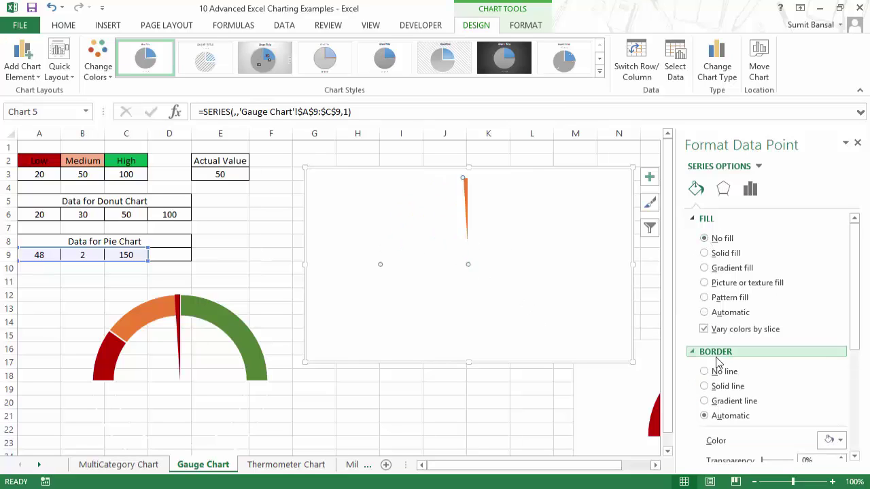
{"action": "left_click", "coordinate": [704, 371]}
{"action": "left_click", "coordinate": [465, 184]}
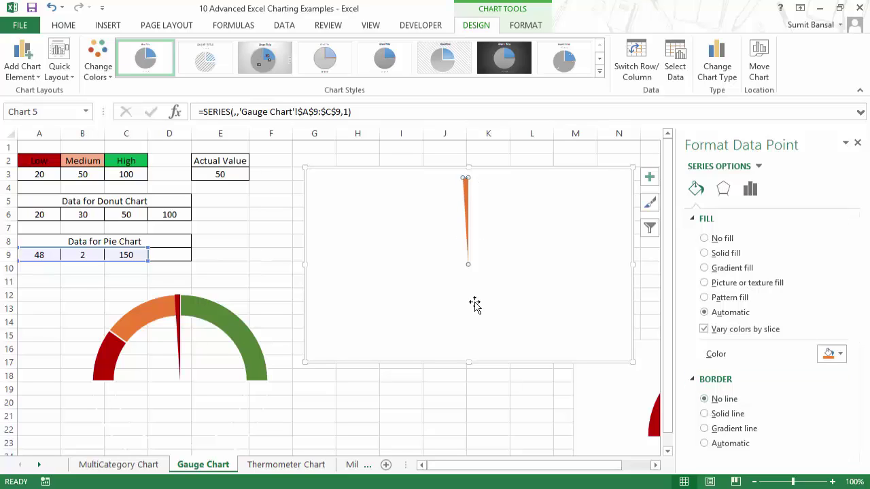
{"action": "left_click", "coordinate": [857, 142]}
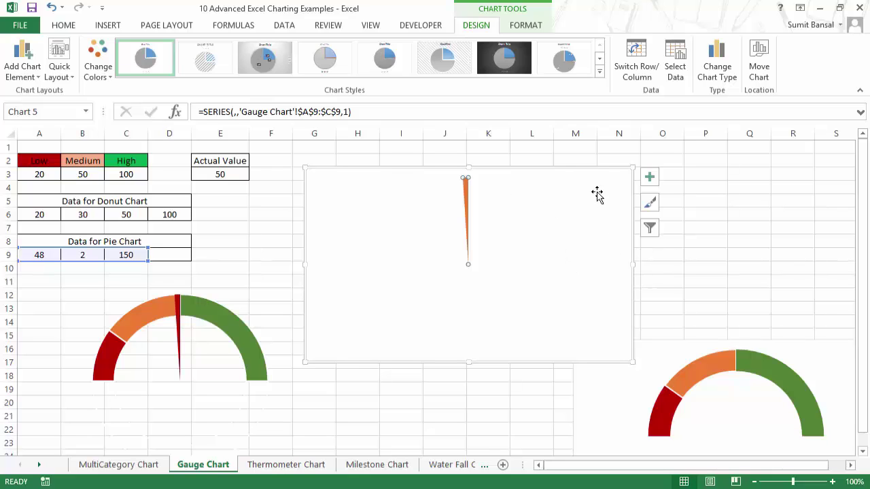
- Move the pie chart to about cell H7 and align the top and left edges of the pie and doughnut charts
{"action": "left_click_drag", "start_coordinate": [589, 193], "coordinate": [634, 247]}
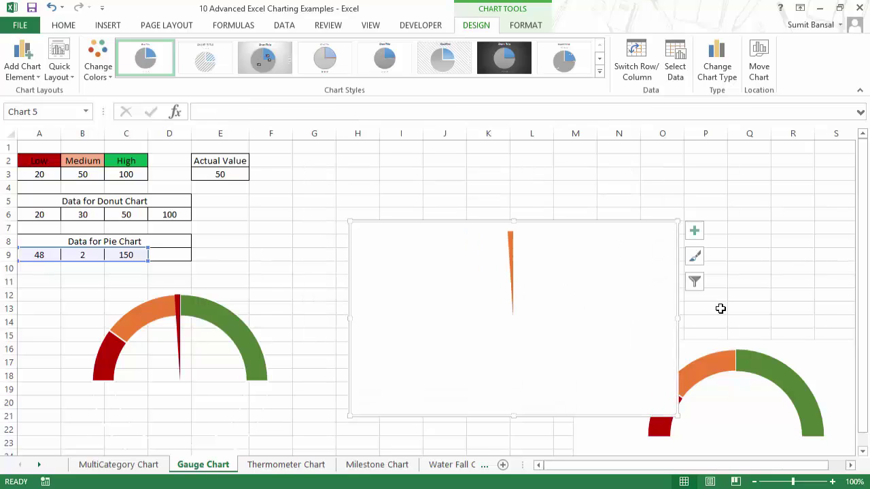
{"action": "left_click", "coordinate": [721, 344]}
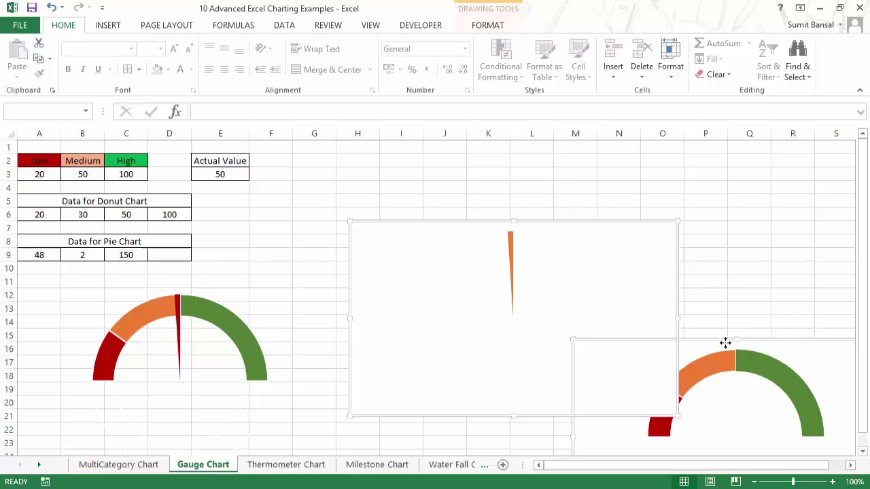
{"action": "left_click", "coordinate": [490, 25]}
{"action": "left_click", "coordinate": [682, 43]}
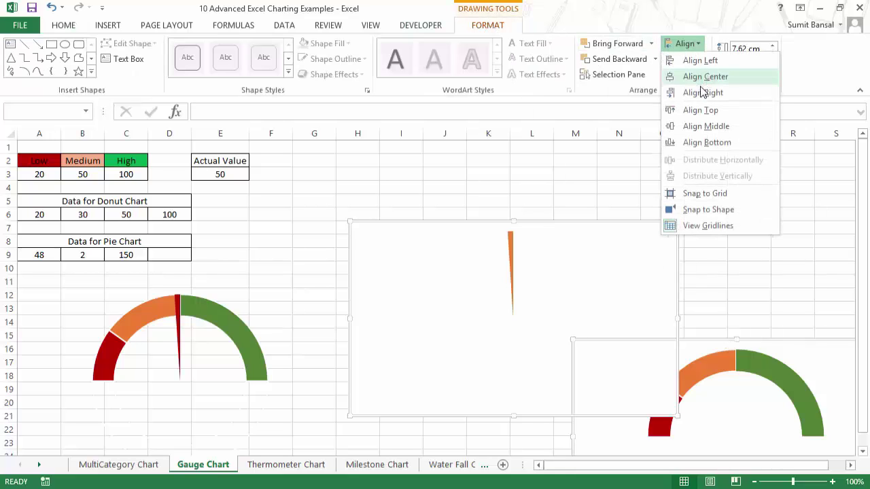
{"action": "left_click", "coordinate": [700, 110]}
{"action": "left_click", "coordinate": [685, 44]}
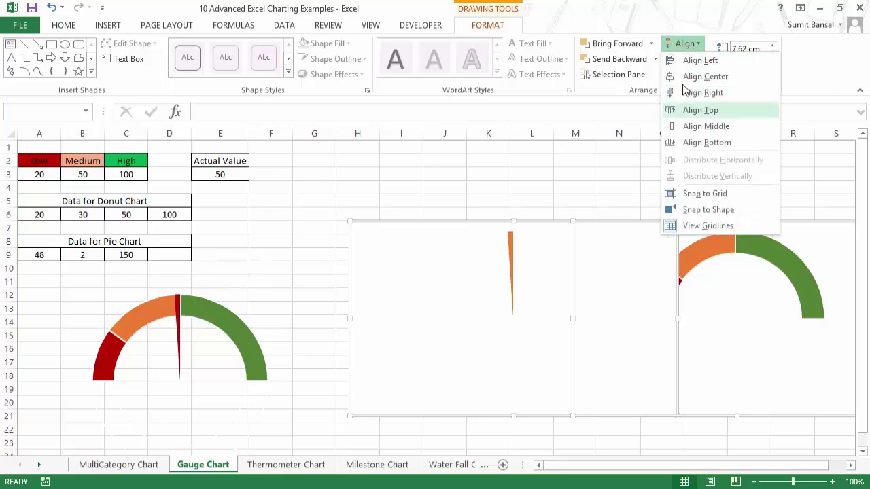
{"action": "left_click", "coordinate": [691, 59]}
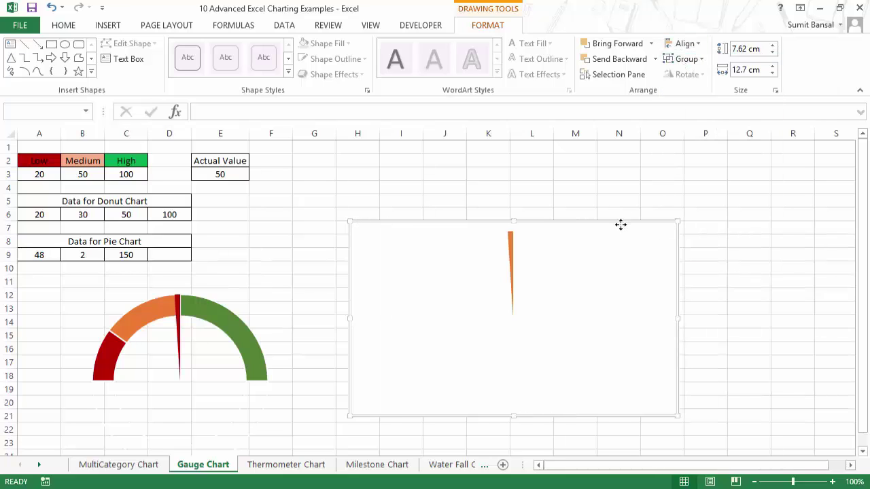
- Set the pie chart's chart area to no fill
{"action": "left_click", "coordinate": [666, 185]}
{"action": "left_click", "coordinate": [597, 237]}
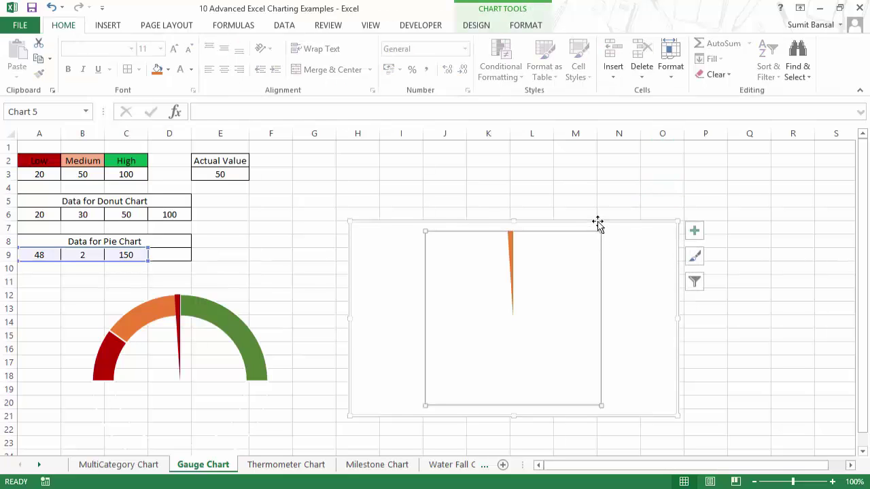
{"action": "left_click", "coordinate": [597, 221]}
{"action": "right_click", "coordinate": [597, 221]}
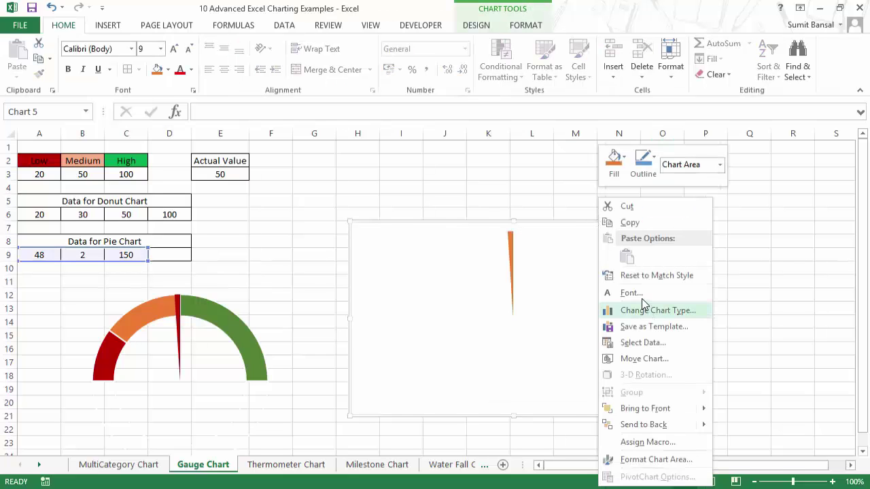
{"action": "left_click", "coordinate": [634, 456]}
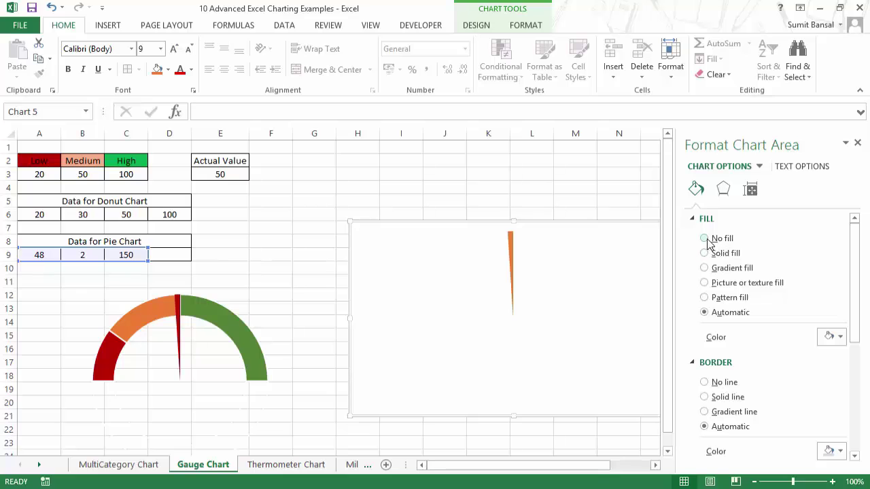
{"action": "left_click", "coordinate": [705, 238]}
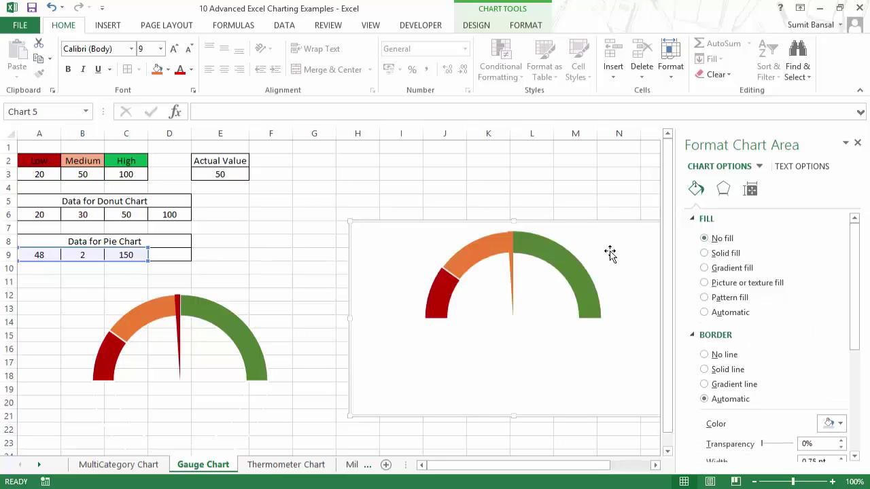
- Move the pie chart down so its upper-left corner sits at about cell H10, exposing the doughnut chart's upper edge
{"action": "left_click", "coordinate": [572, 261]}
{"action": "left_click", "coordinate": [575, 201]}
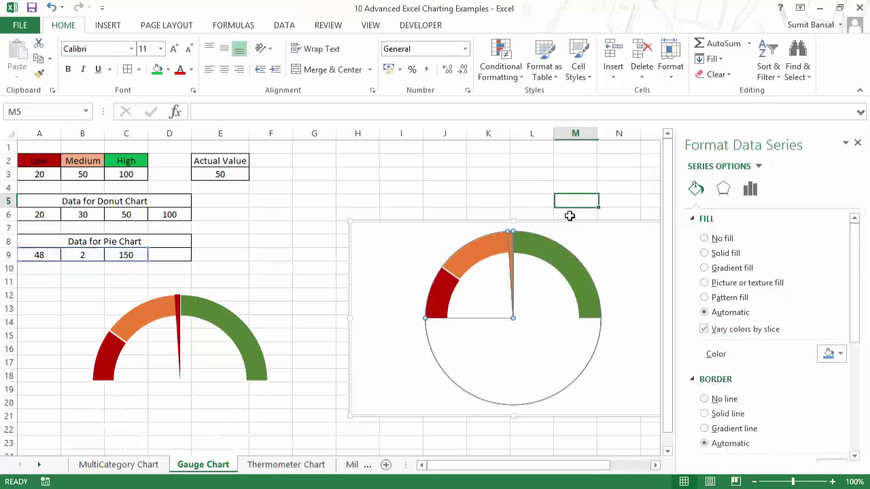
{"action": "left_click", "coordinate": [573, 222]}
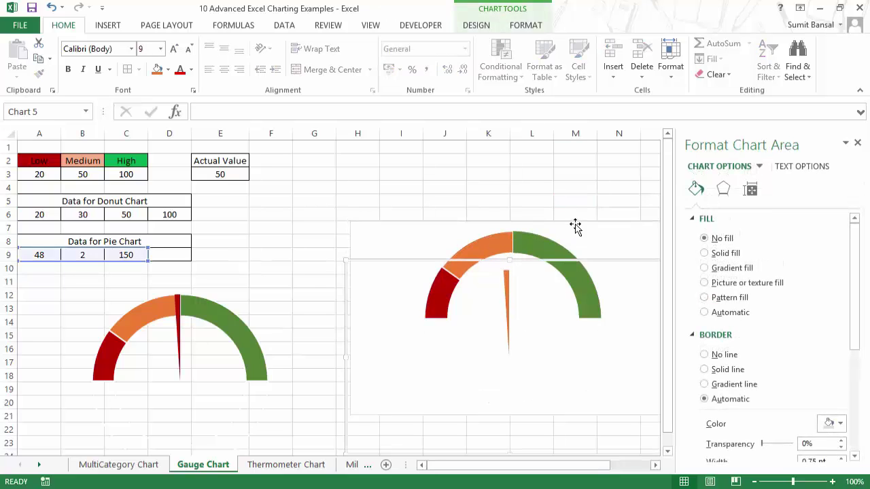
- Remove the doughnut chart area's fill and border line, and the pie chart area's border line
{"action": "left_click", "coordinate": [577, 222]}
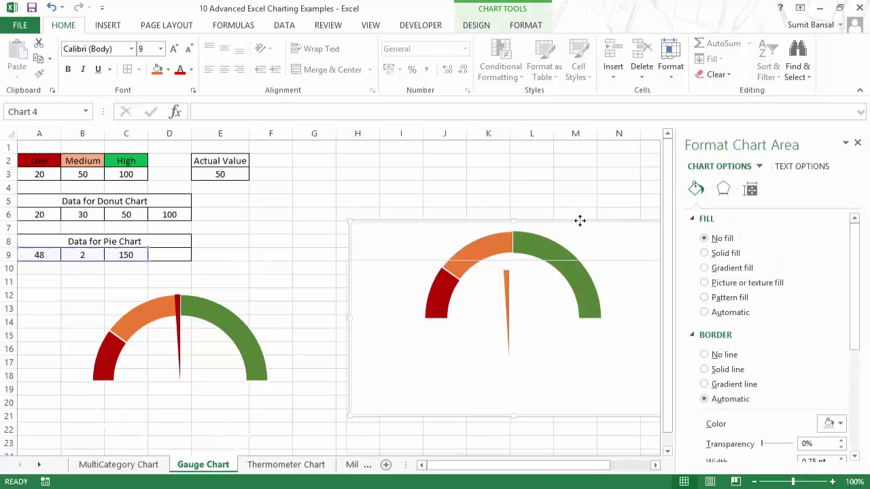
{"action": "left_click", "coordinate": [705, 238]}
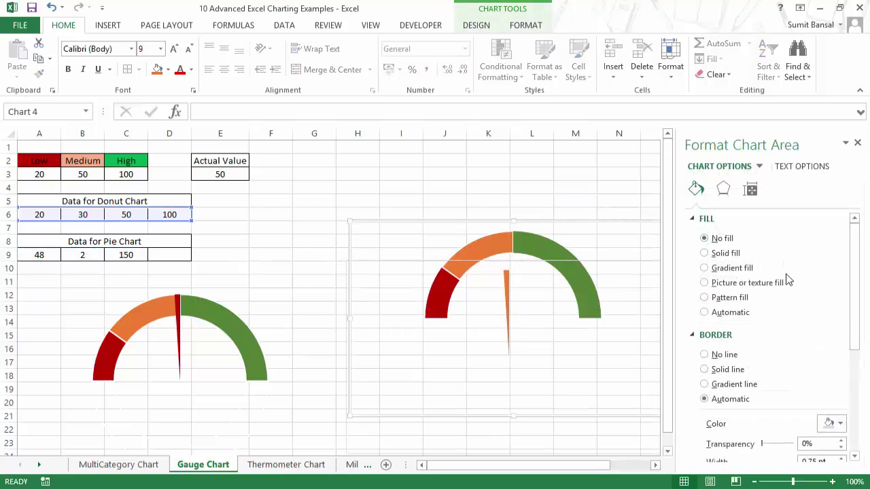
{"action": "left_click", "coordinate": [706, 354]}
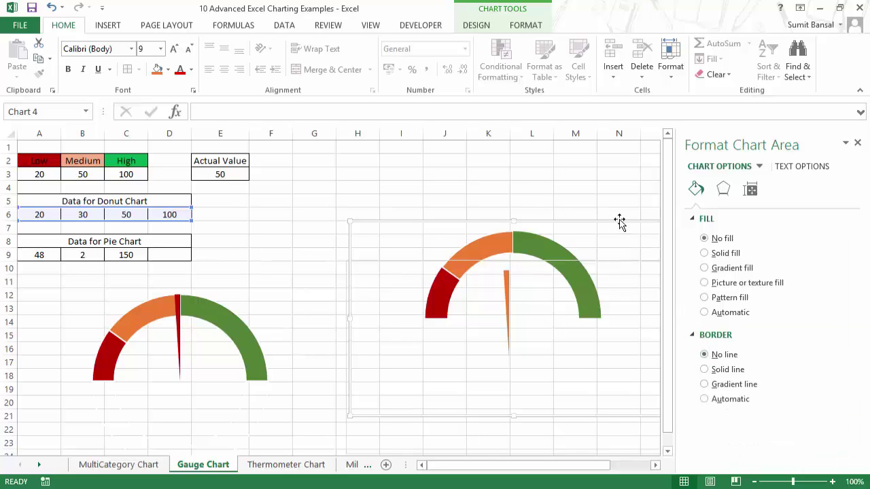
{"action": "left_click", "coordinate": [371, 265]}
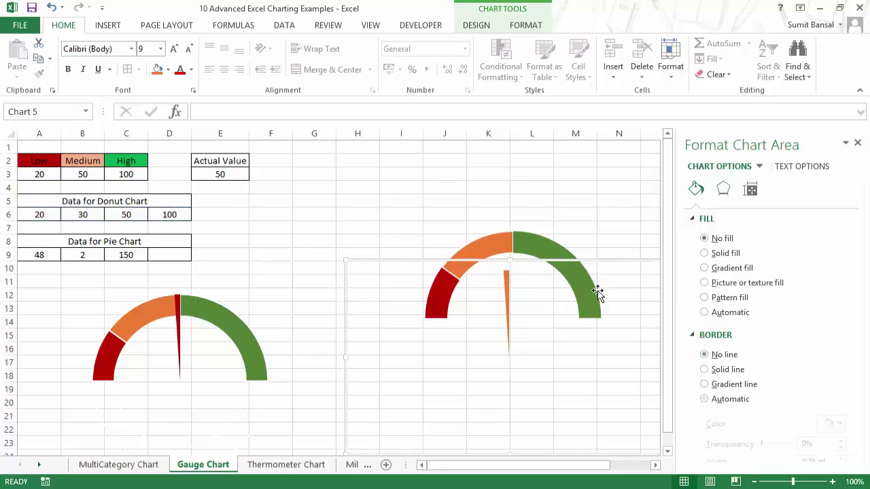
{"action": "left_click", "coordinate": [723, 354]}
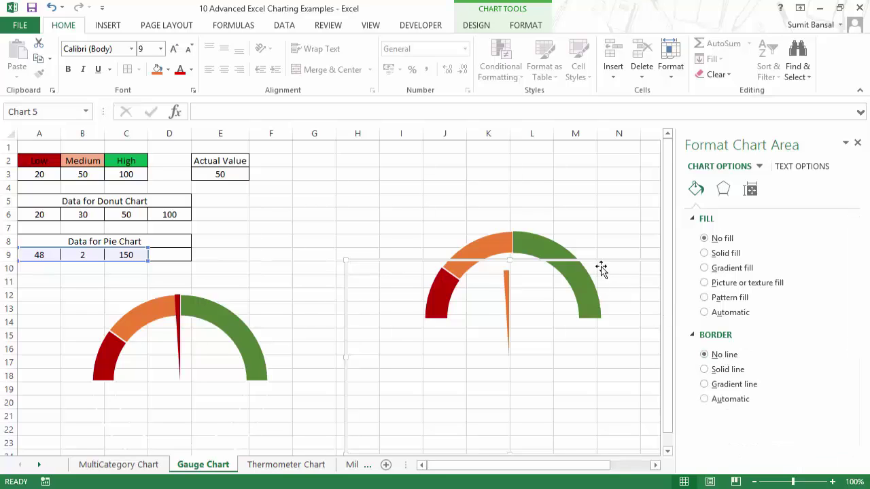
- Select both the pie and doughnut charts and align their top and left edges so they overlap
{"action": "left_click", "coordinate": [571, 222]}
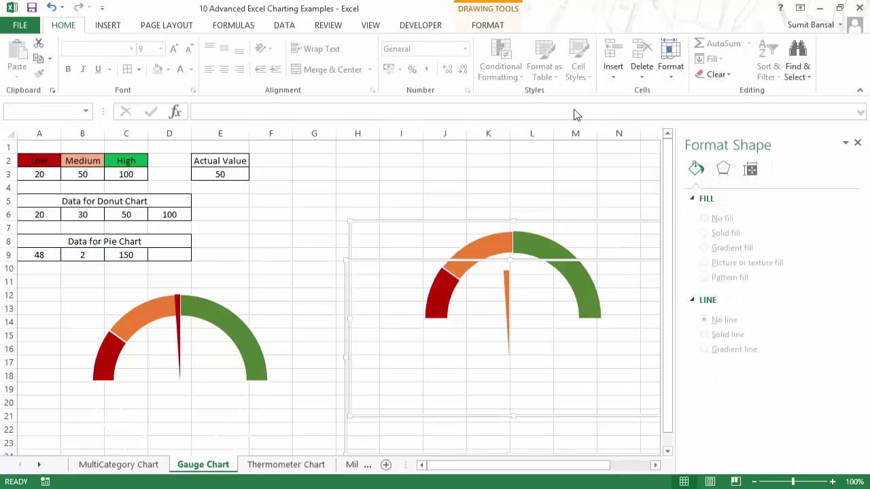
{"action": "left_click", "coordinate": [858, 142]}
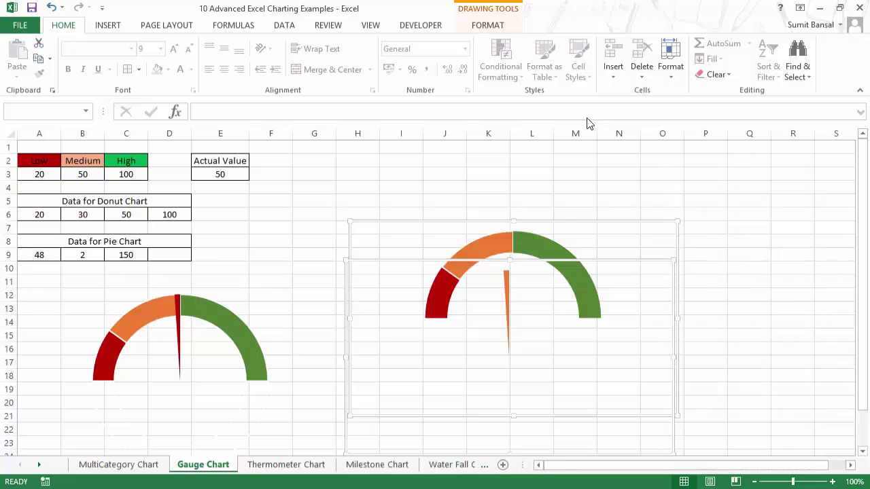
{"action": "left_click", "coordinate": [488, 25]}
{"action": "left_click", "coordinate": [685, 43]}
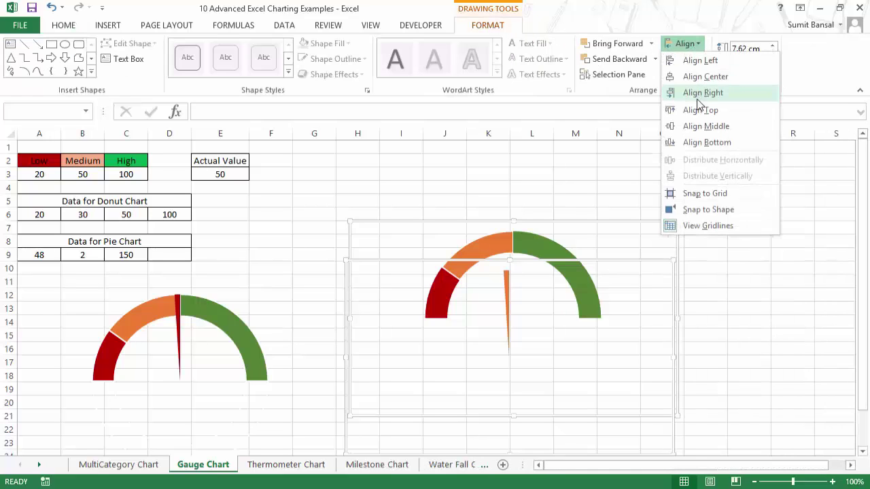
{"action": "left_click", "coordinate": [701, 109]}
{"action": "left_click", "coordinate": [684, 43]}
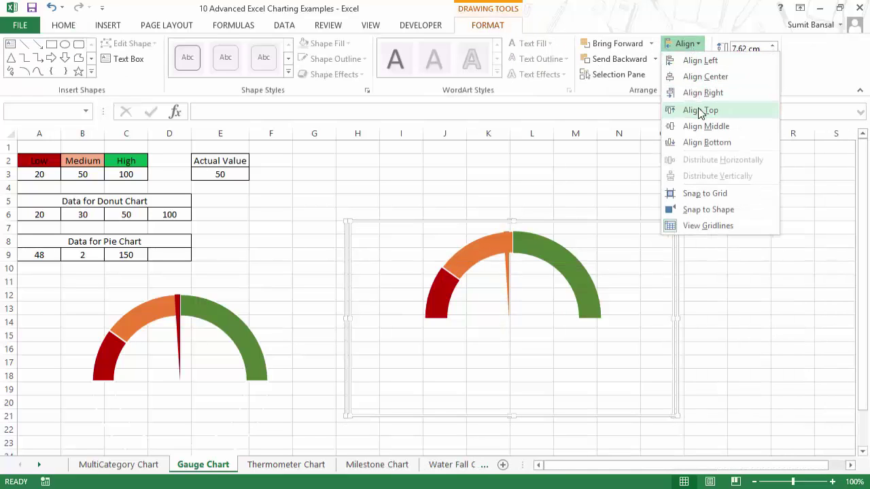
{"action": "left_click", "coordinate": [696, 76]}
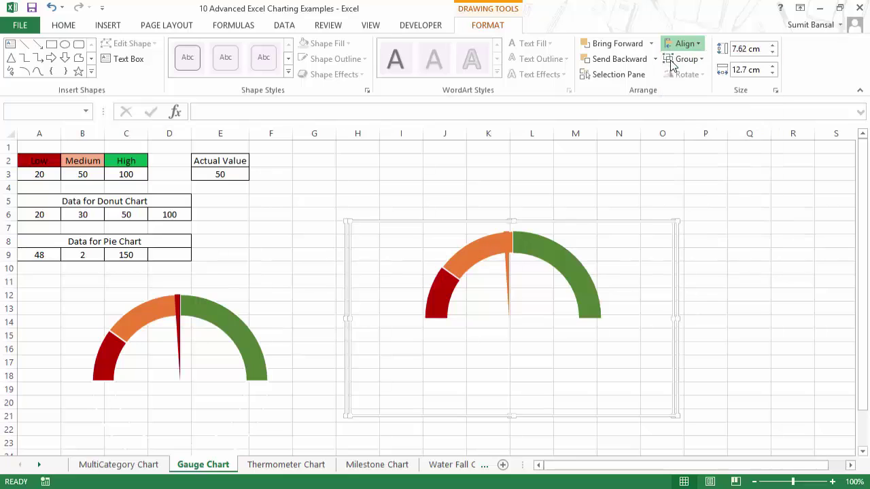
{"action": "left_click", "coordinate": [755, 281]}
{"action": "left_click", "coordinate": [585, 309]}
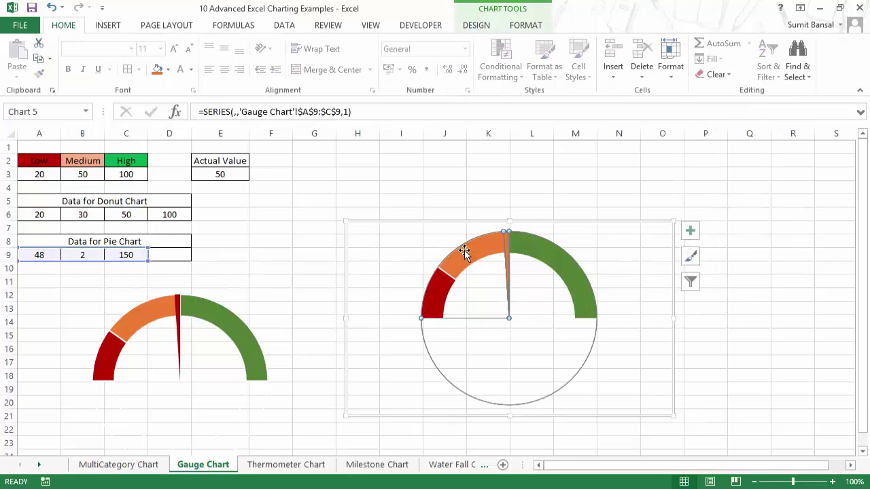
{"action": "left_click", "coordinate": [752, 310]}
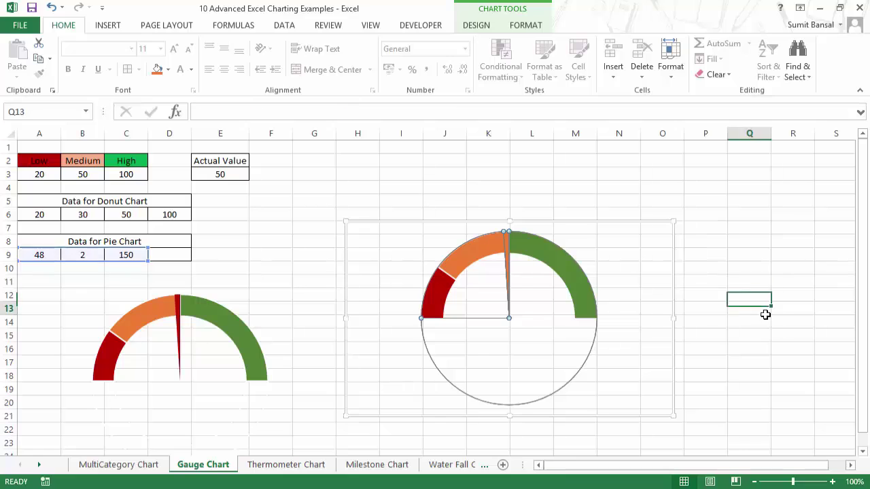
{"action": "left_click", "coordinate": [227, 173]}
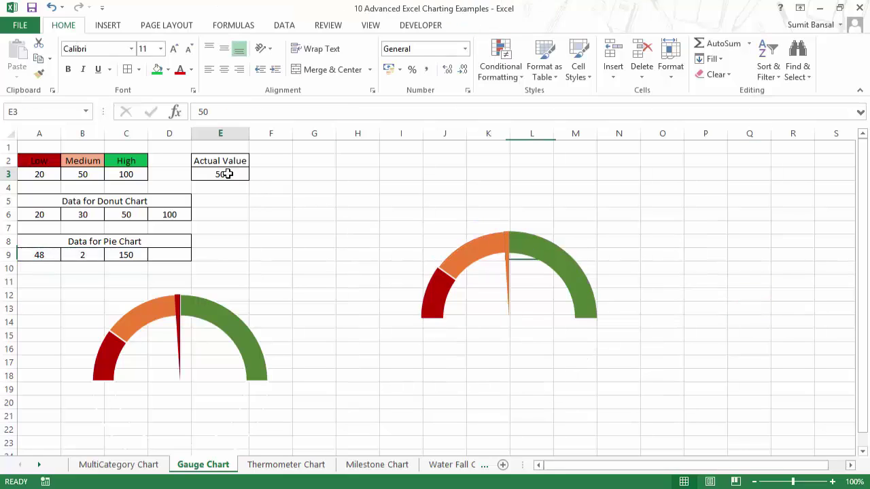
{"action": "left_click", "coordinate": [507, 265]}
{"action": "right_click", "coordinate": [510, 262]}
{"action": "key", "text": "Escape"}
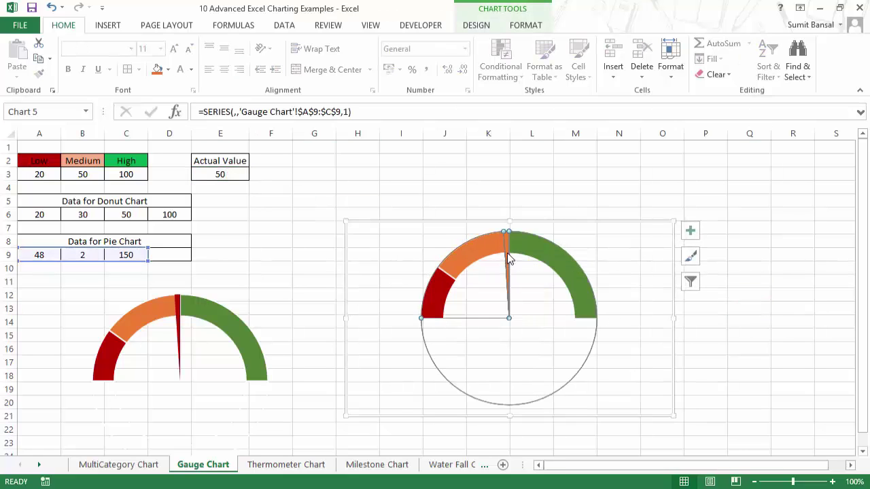
{"action": "left_click", "coordinate": [509, 292]}
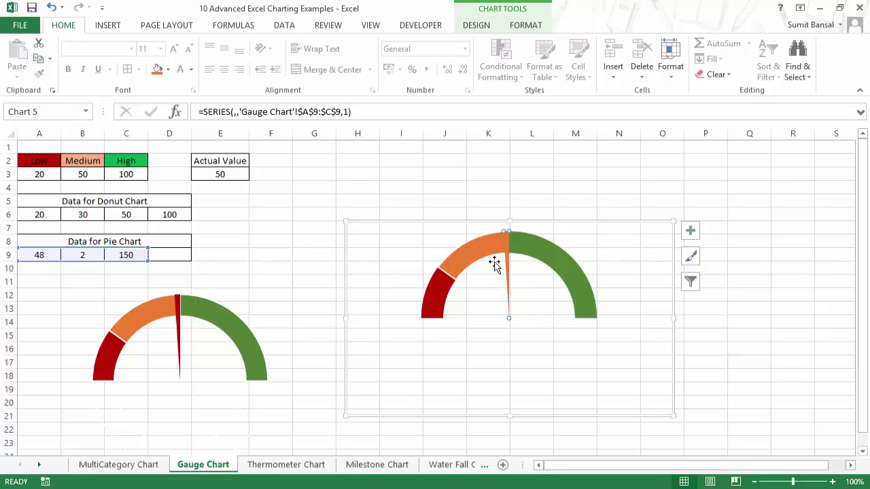
{"action": "left_click", "coordinate": [621, 179]}
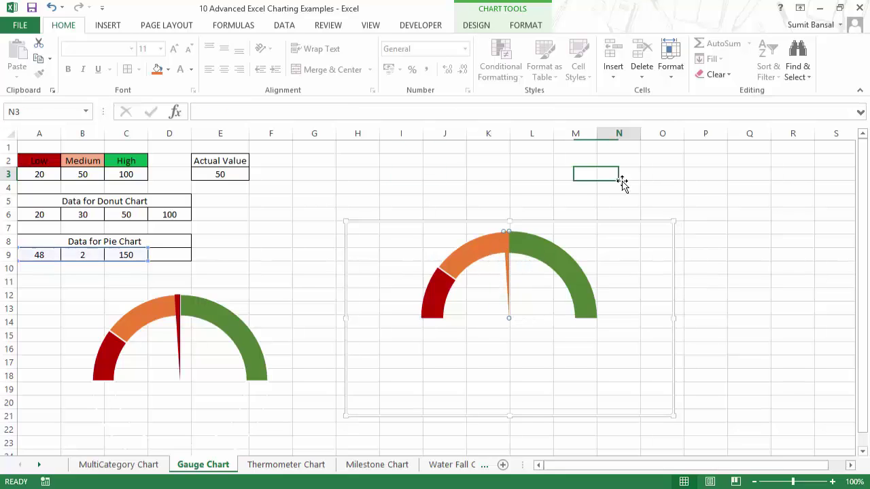
{"action": "left_click", "coordinate": [506, 265]}
- Test the gauge needle by entering 15 and finally 60 as the Actual Value in cell E3
{"action": "left_click", "coordinate": [212, 176]}
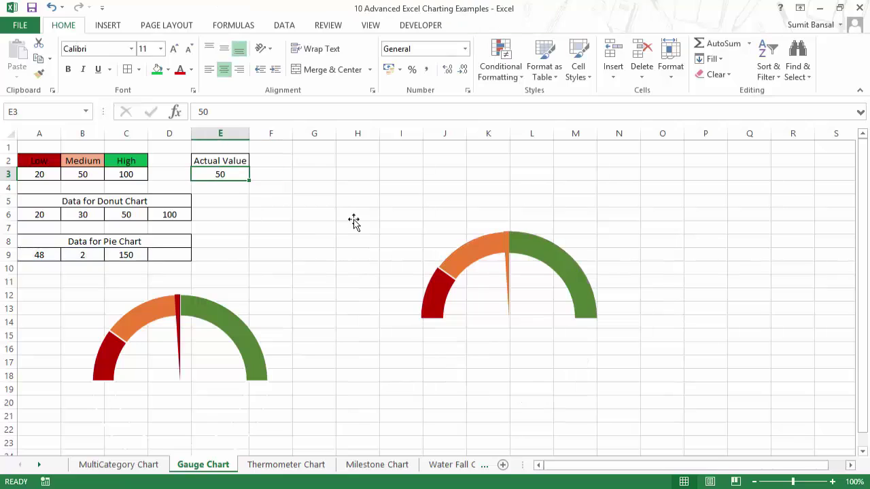
{"action": "type", "text": "5"}
{"action": "key", "text": "BackSpace"}
{"action": "type", "text": "1"}
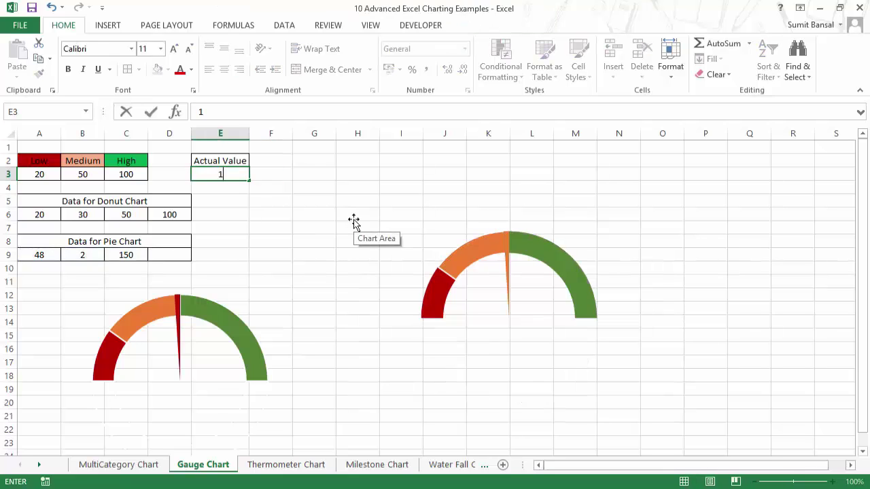
{"action": "type", "text": "5"}
{"action": "key", "text": "Return"}
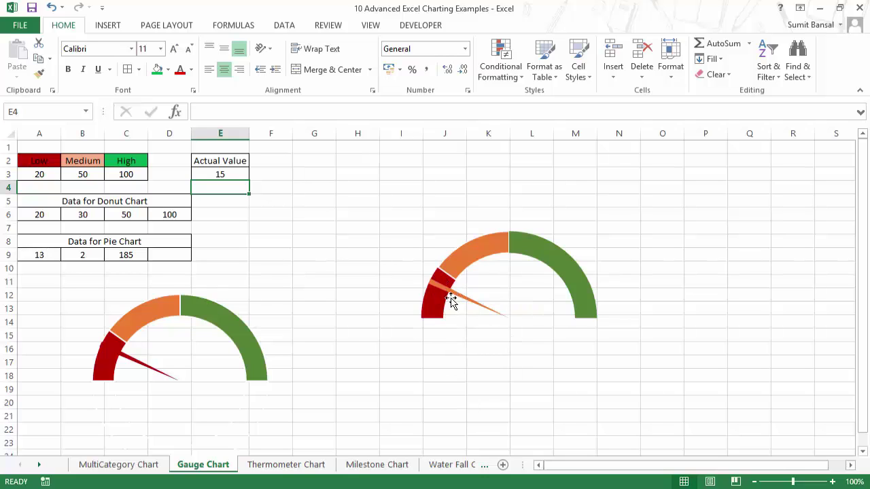
{"action": "left_click", "coordinate": [226, 175]}
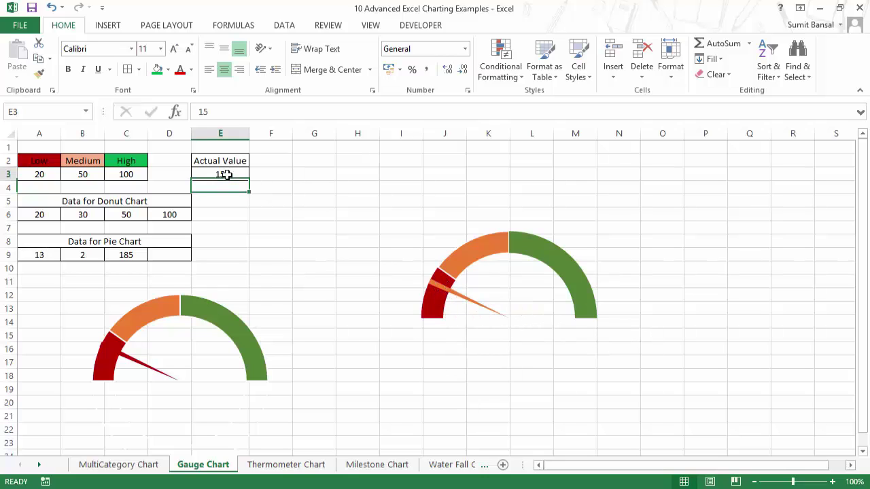
{"action": "type", "text": "60"}
{"action": "key", "text": "Return"}
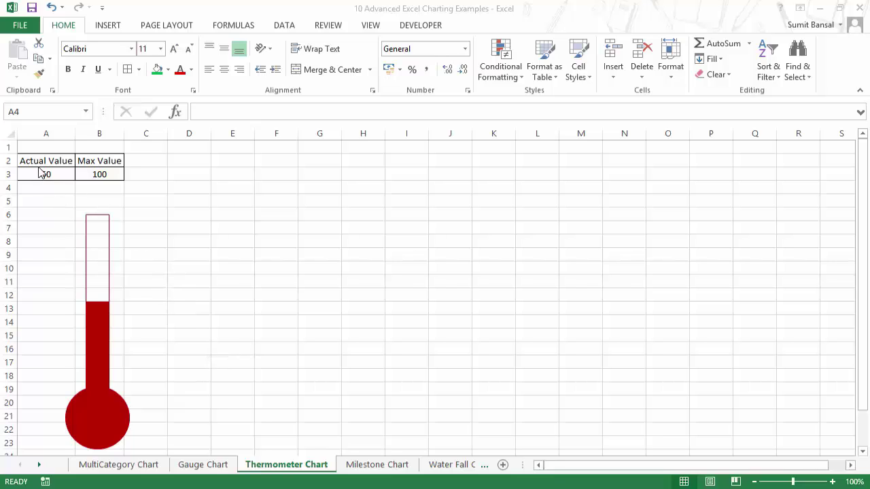
- Test the finished thermometer chart by entering 30, 99 and finally 40 as the Actual Value in cell A3
{"action": "left_click", "coordinate": [61, 183]}
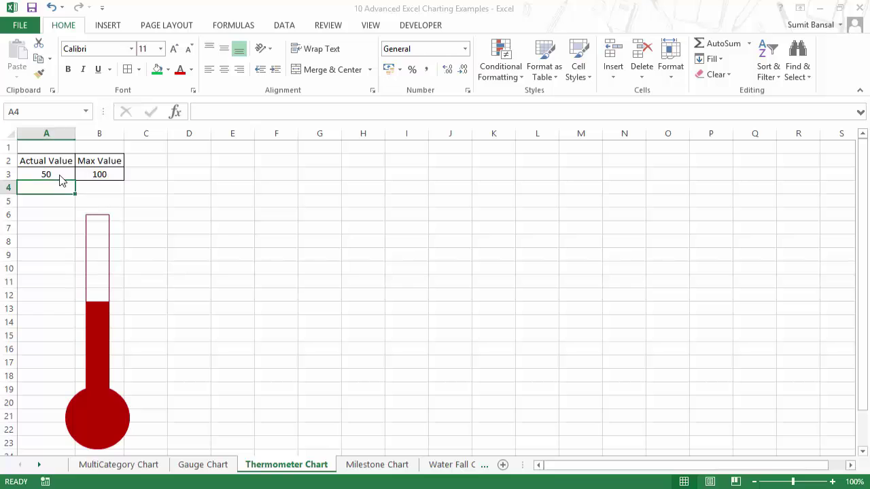
{"action": "left_click", "coordinate": [39, 172]}
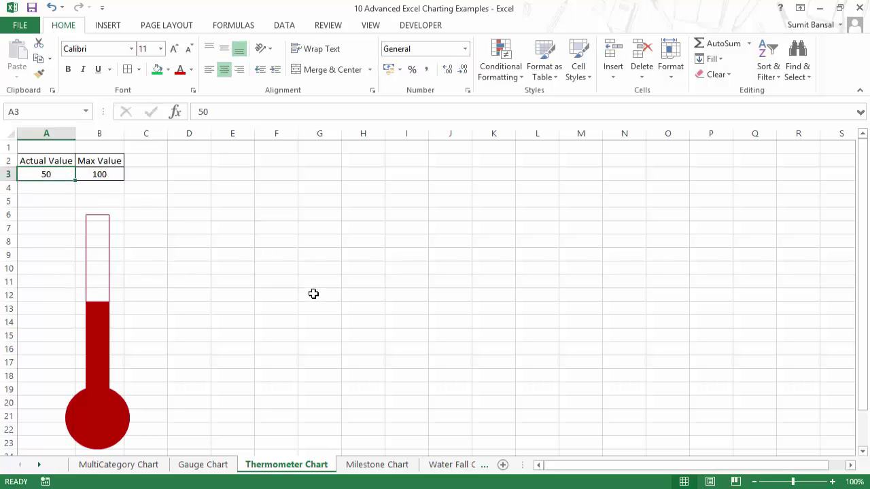
{"action": "type", "text": "30"}
{"action": "key", "text": "ctrl+Return"}
{"action": "key", "text": "Return"}
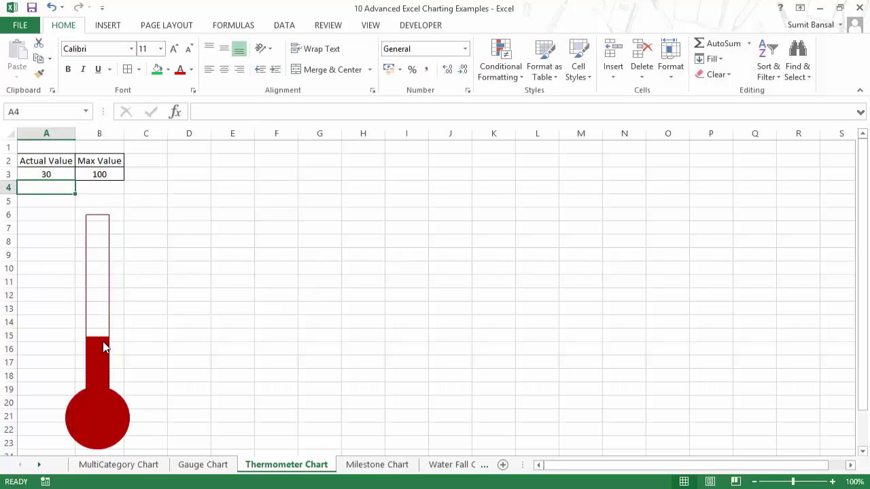
{"action": "left_click", "coordinate": [50, 173]}
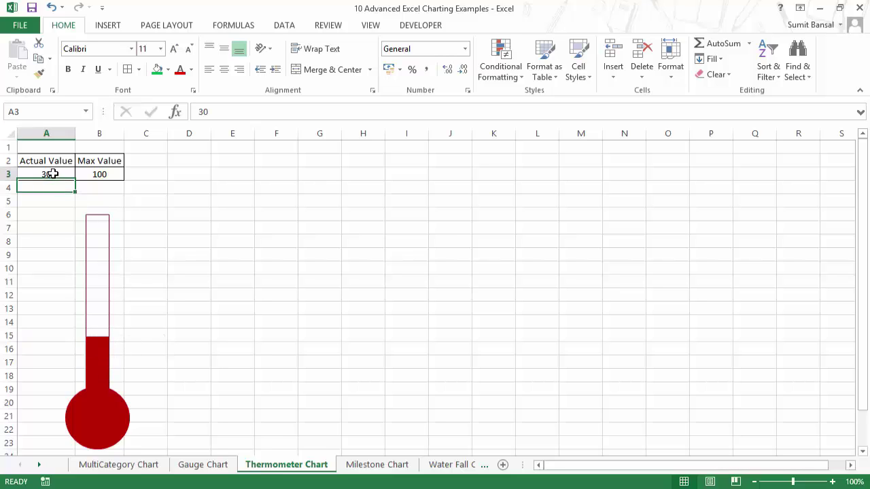
{"action": "type", "text": "99"}
{"action": "key", "text": "Return"}
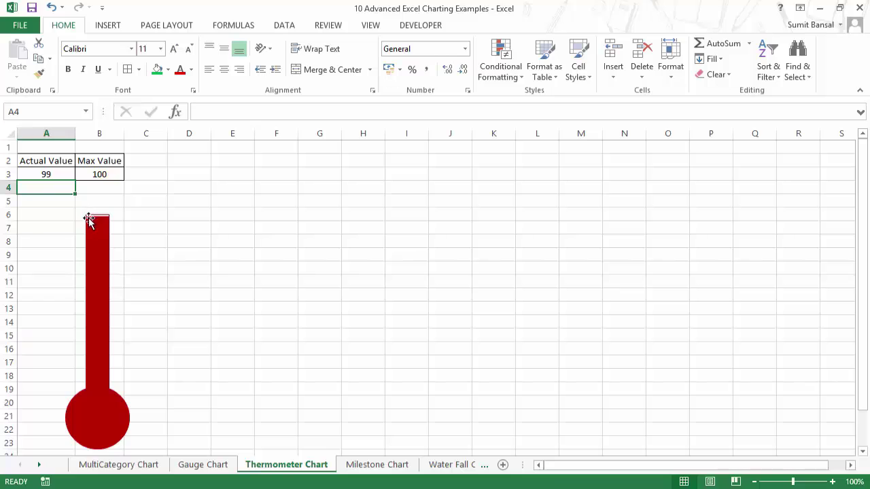
{"action": "left_click", "coordinate": [35, 173]}
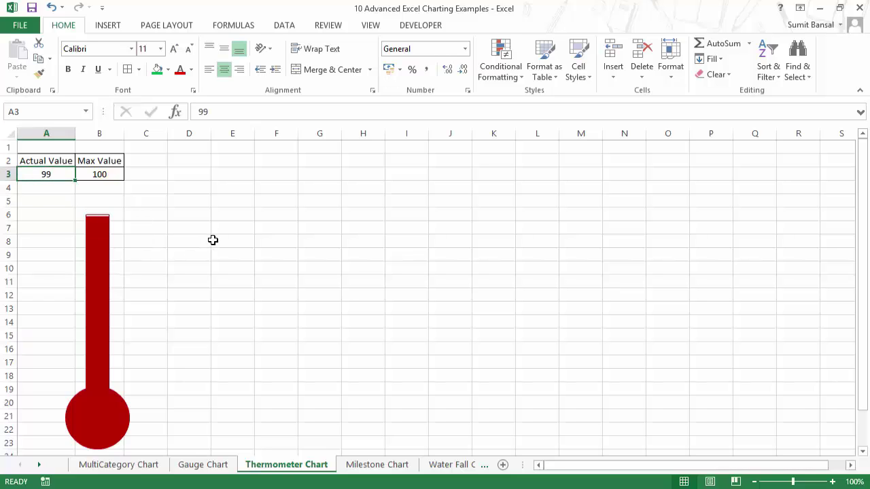
{"action": "type", "text": "40"}
{"action": "key", "text": "Return"}
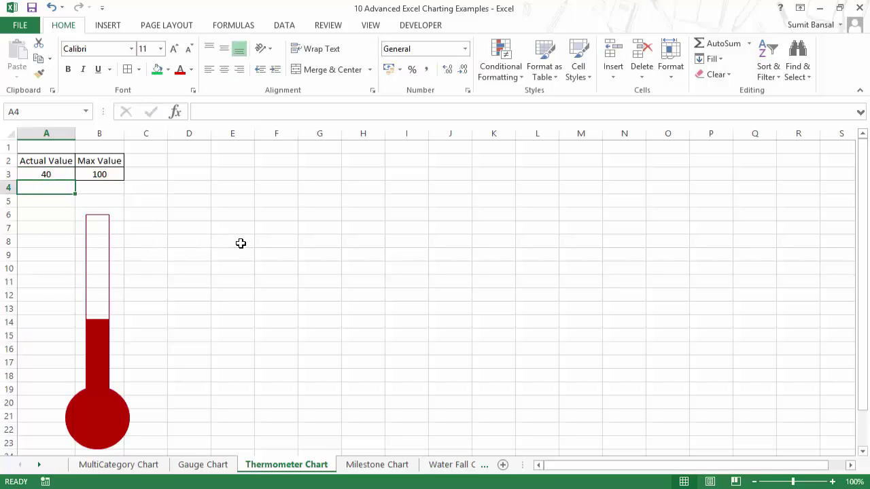
- Insert a 2-D clustered column chart from A3:B3 and move it up so its upper edge lies at about row 2
{"action": "left_click", "coordinate": [217, 204]}
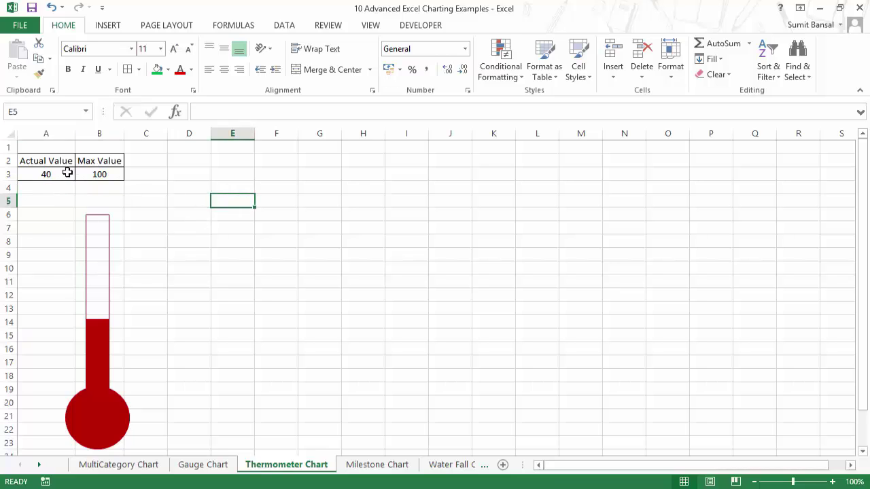
{"action": "left_click_drag", "start_coordinate": [62, 172], "coordinate": [95, 174]}
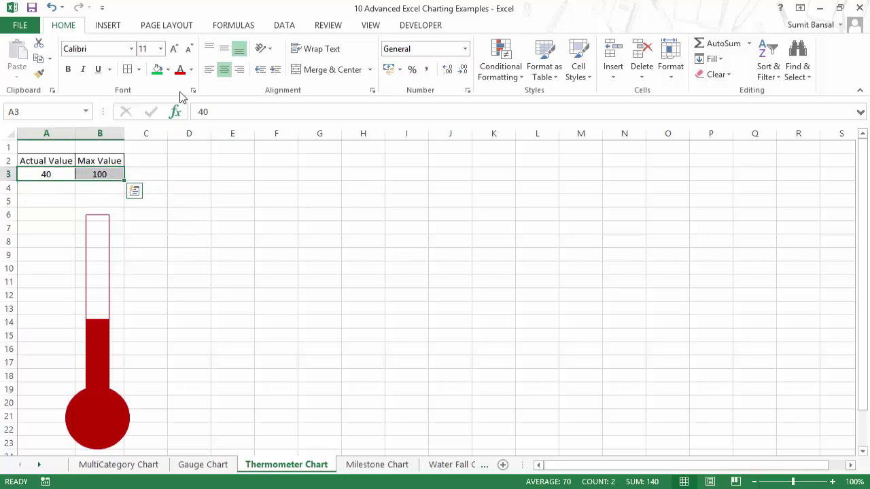
{"action": "left_click", "coordinate": [108, 28]}
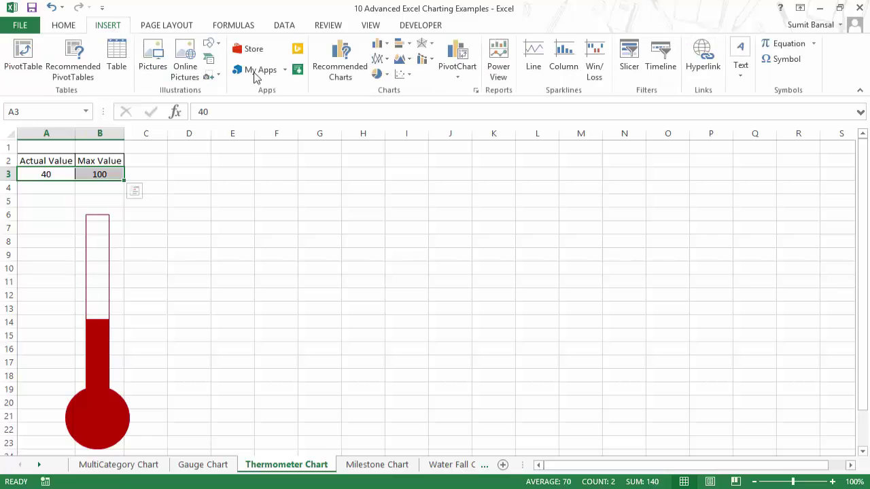
{"action": "left_click", "coordinate": [384, 44]}
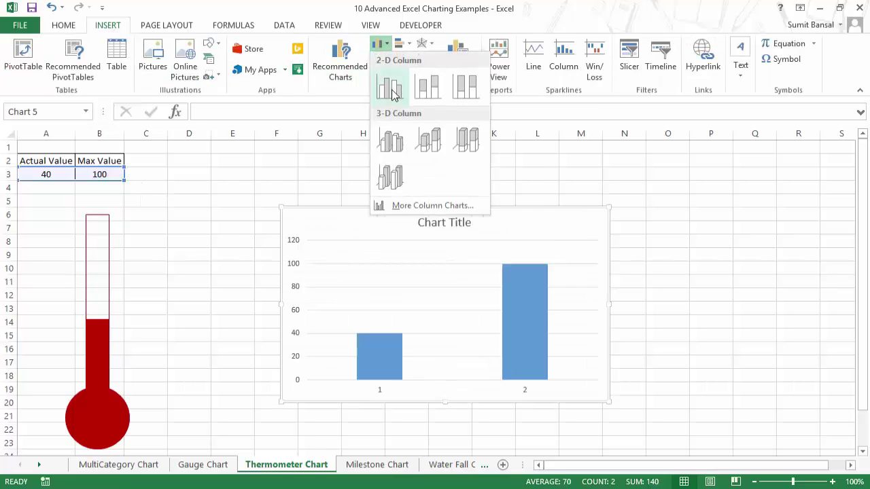
{"action": "left_click", "coordinate": [392, 93]}
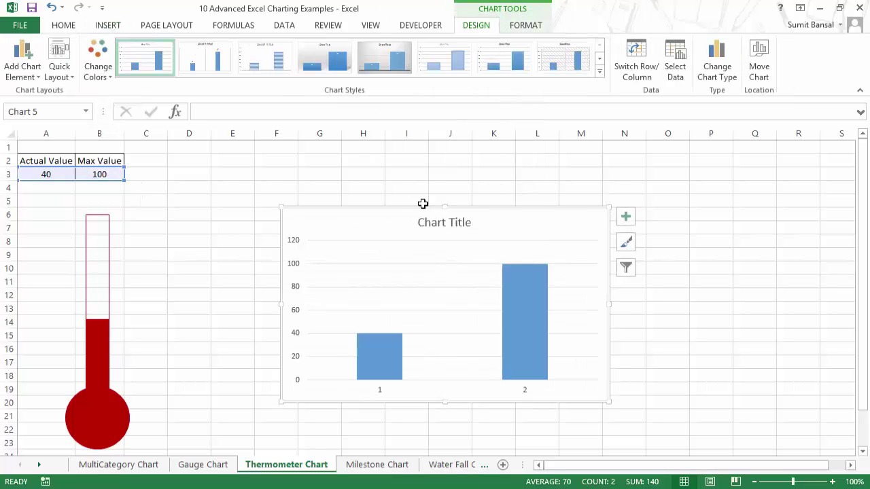
{"action": "left_click_drag", "start_coordinate": [423, 208], "coordinate": [435, 165]}
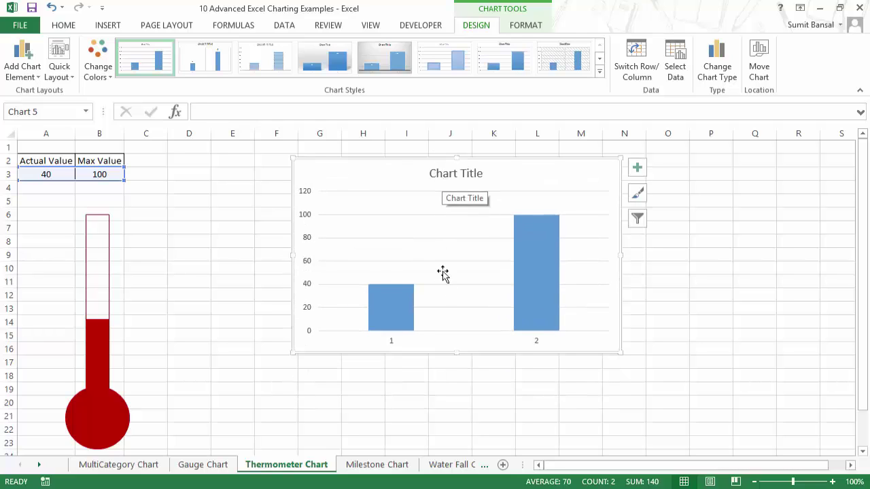
- Switch the column chart's rows and columns so that Actual Value and Max Value are plotted as separate series
{"action": "left_click", "coordinate": [406, 312]}
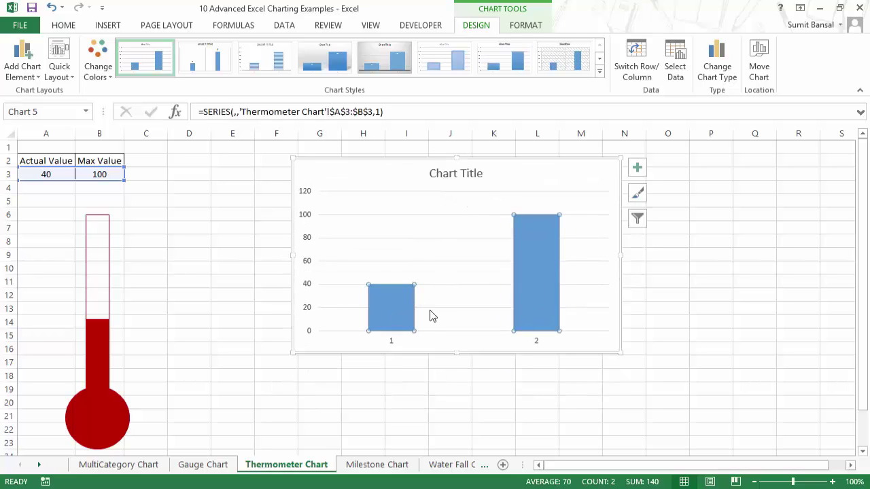
{"action": "left_click", "coordinate": [639, 80]}
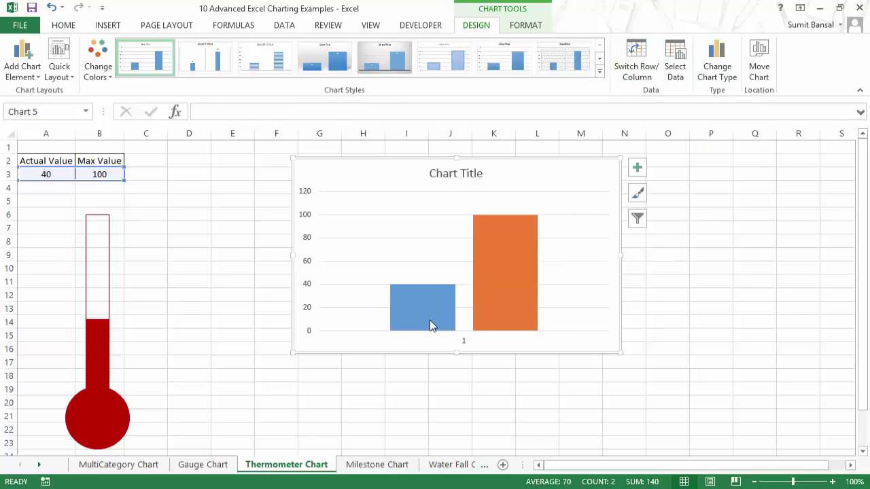
{"action": "mouse_move", "coordinate": [498, 297]}
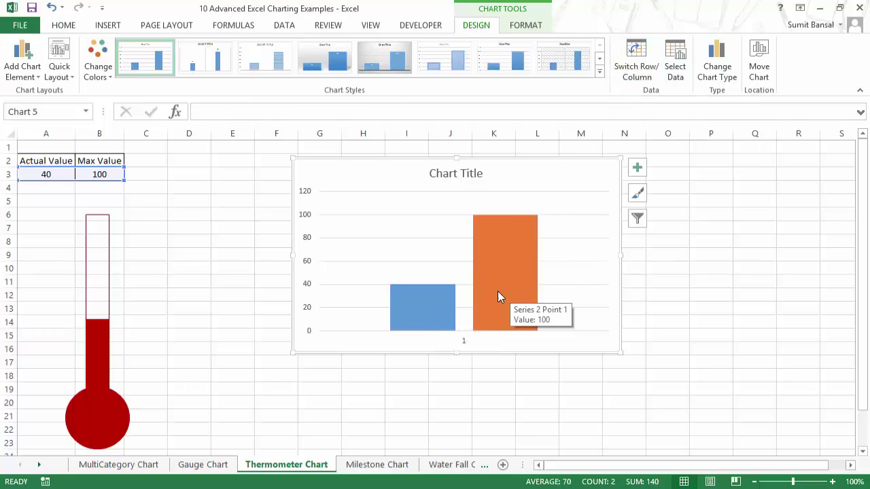
{"action": "mouse_move", "coordinate": [437, 305]}
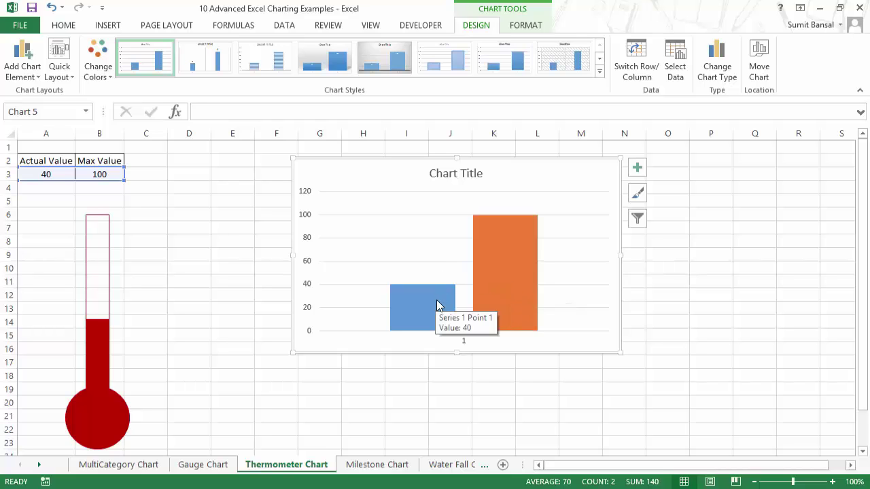
- Demonstrate the row/column switch in the Select Data Source dialog, toggling it to one series and back to two
{"action": "left_click", "coordinate": [676, 66]}
{"action": "left_click_drag", "start_coordinate": [557, 52], "coordinate": [498, 26]}
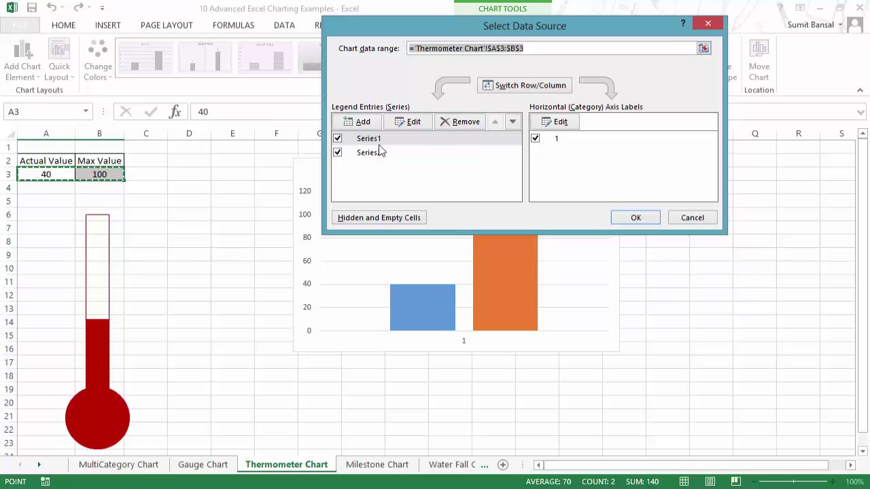
{"action": "left_click", "coordinate": [523, 88]}
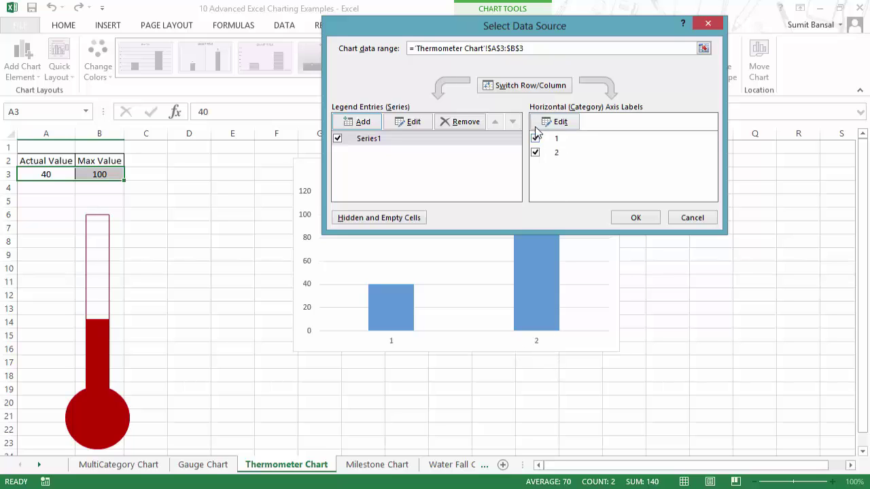
{"action": "left_click", "coordinate": [522, 89]}
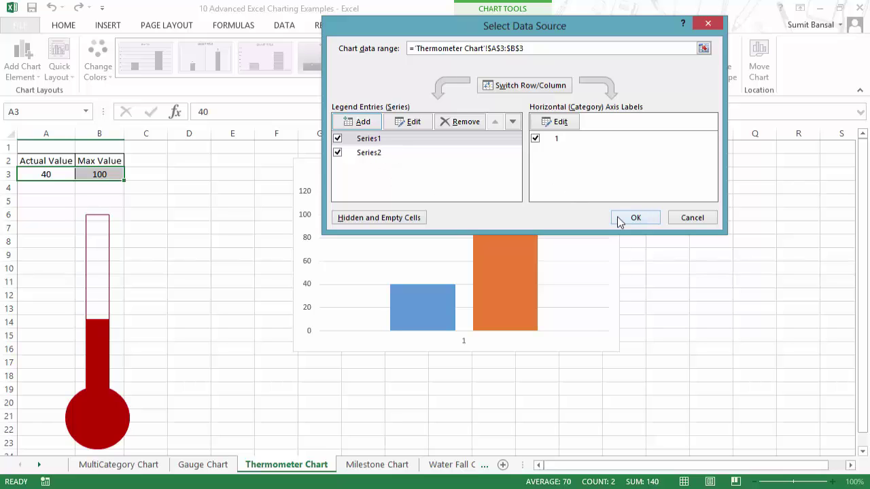
{"action": "left_click", "coordinate": [621, 219]}
- Give the Actual Value column in the new chart a solid dark red fill
{"action": "left_click", "coordinate": [429, 312]}
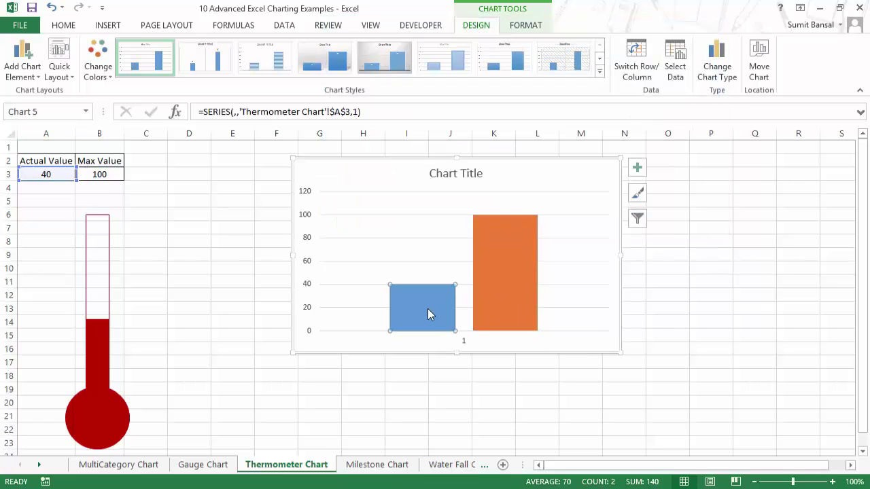
{"action": "right_click", "coordinate": [428, 309]}
{"action": "left_click", "coordinate": [470, 434]}
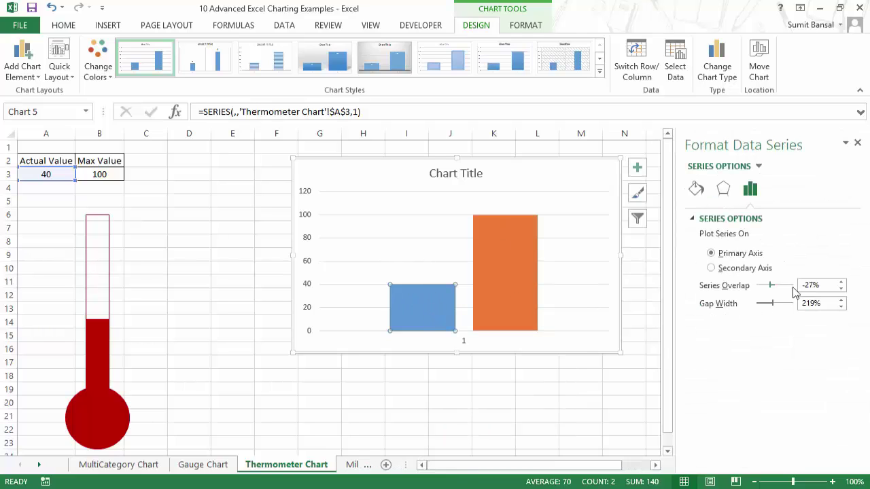
{"action": "left_click", "coordinate": [696, 189]}
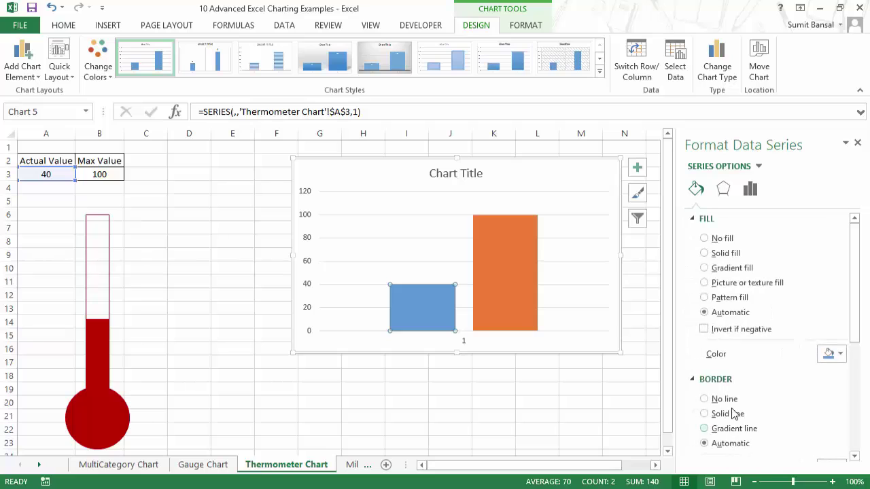
{"action": "left_click", "coordinate": [704, 253]}
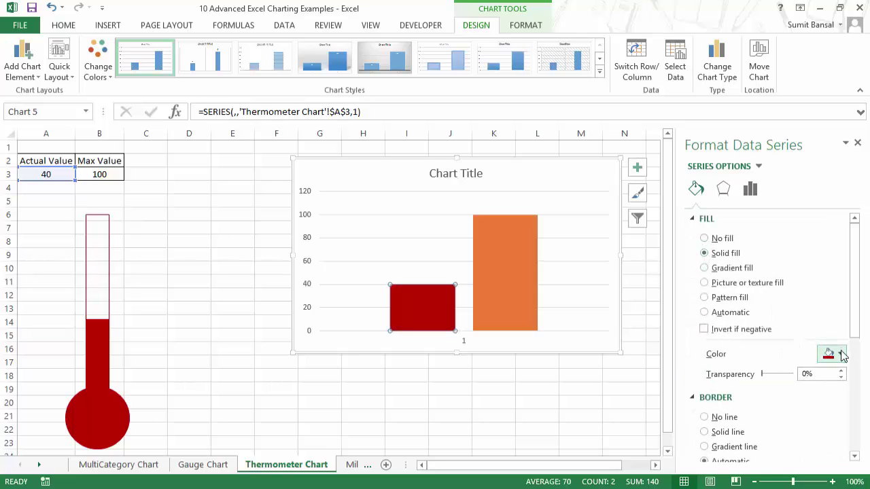
{"action": "left_click", "coordinate": [842, 354]}
{"action": "left_click", "coordinate": [759, 458]}
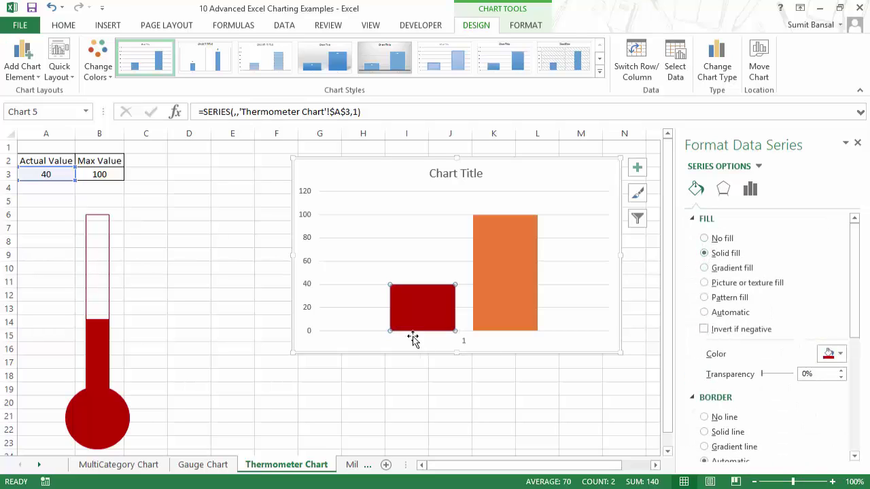
- Give the Max Value column no fill and a solid dark red border, and close the formatting pane
{"action": "left_click", "coordinate": [517, 270]}
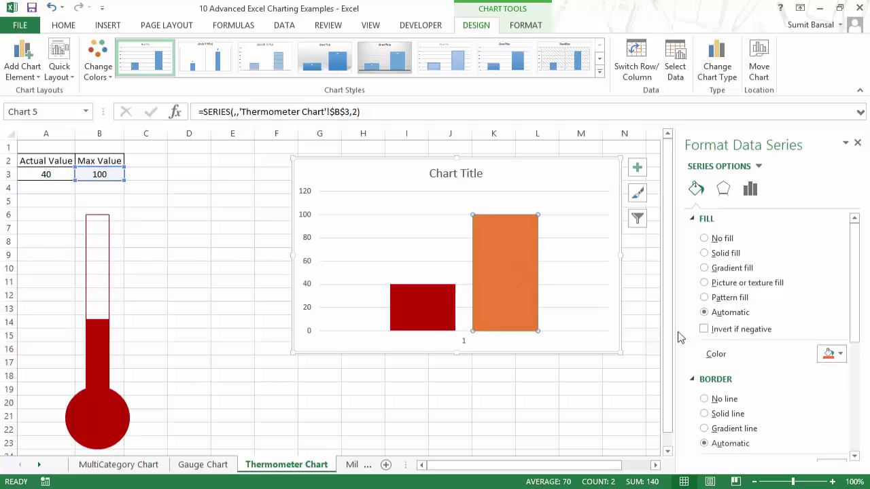
{"action": "left_click", "coordinate": [704, 238]}
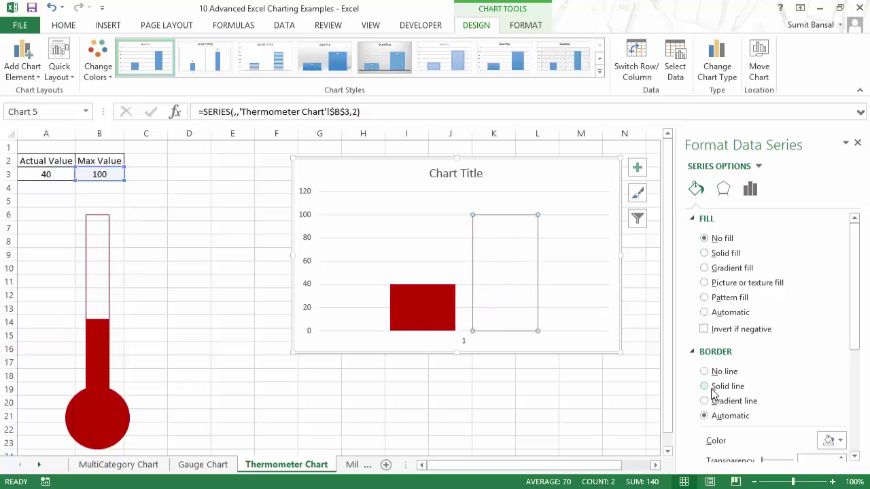
{"action": "left_click", "coordinate": [840, 441]}
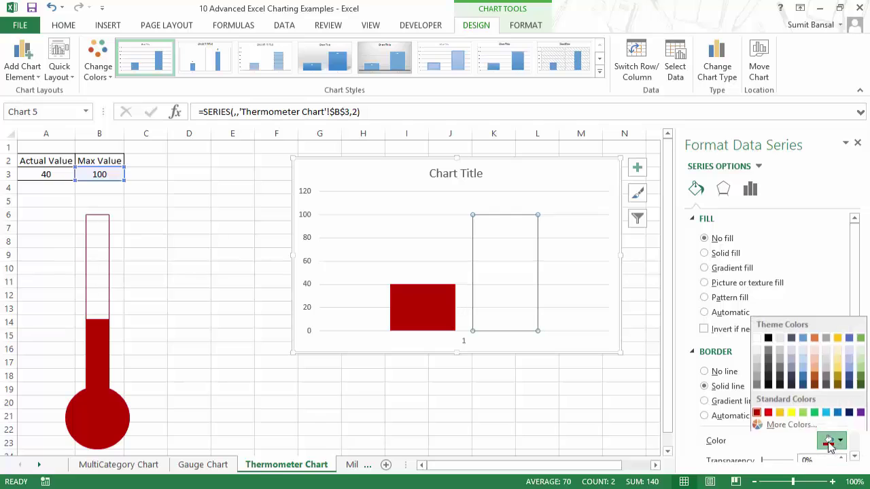
{"action": "left_click", "coordinate": [757, 412]}
{"action": "left_click", "coordinate": [579, 415]}
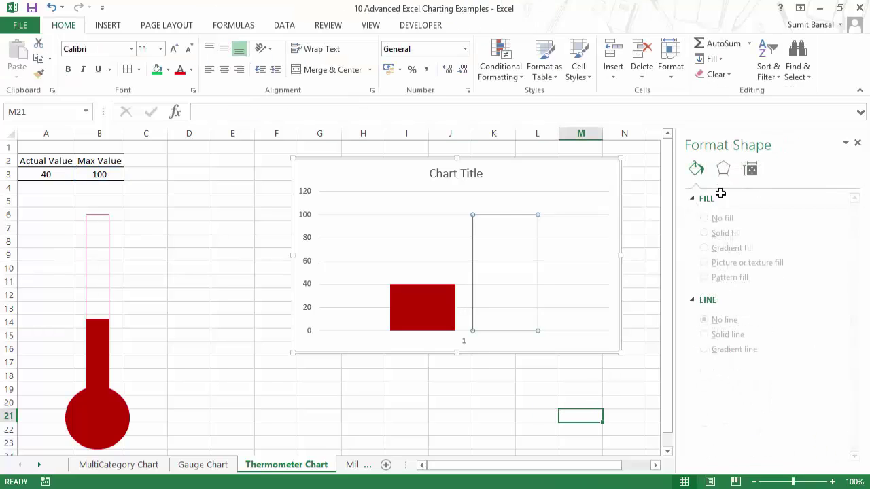
{"action": "left_click", "coordinate": [857, 144]}
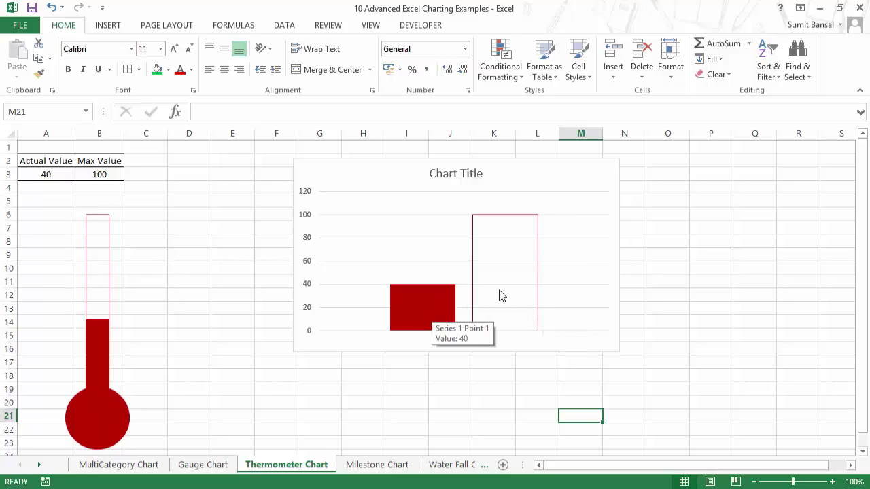
- Set the actual value in A3 to 50 to test the chart's response
{"action": "left_click", "coordinate": [60, 176]}
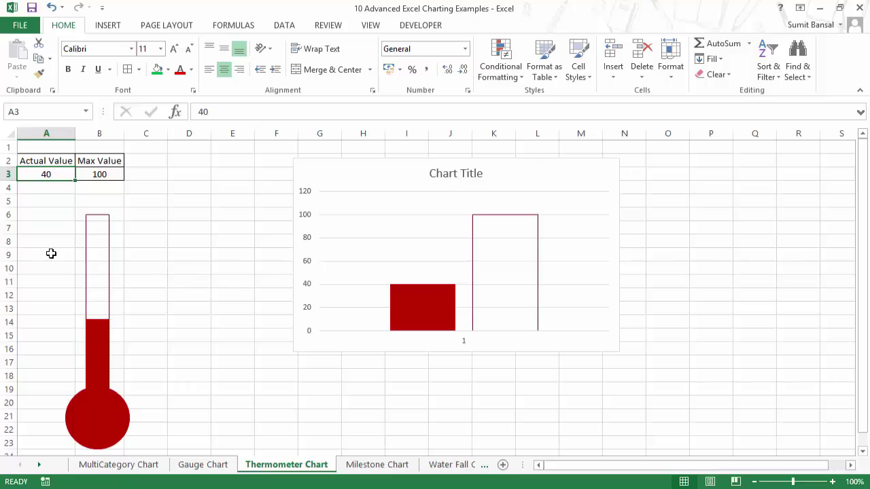
{"action": "type", "text": "50"}
{"action": "key", "text": "Return"}
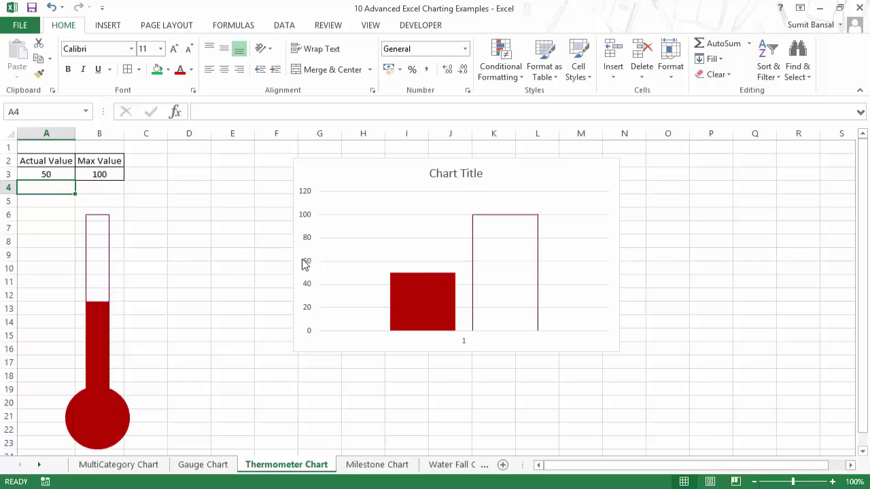
- Set the series overlap of the chart's columns to 100% so the two columns sit on top of each other
{"action": "left_click", "coordinate": [438, 293]}
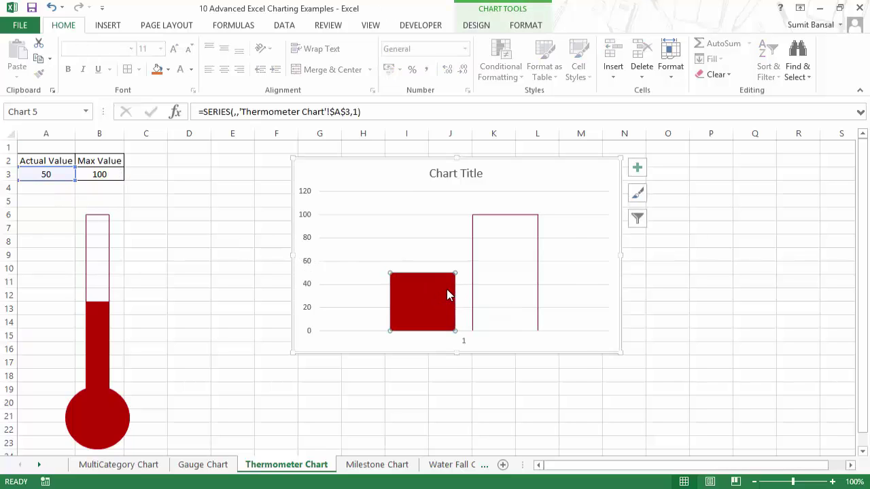
{"action": "right_click", "coordinate": [446, 294]}
{"action": "left_click", "coordinate": [495, 414]}
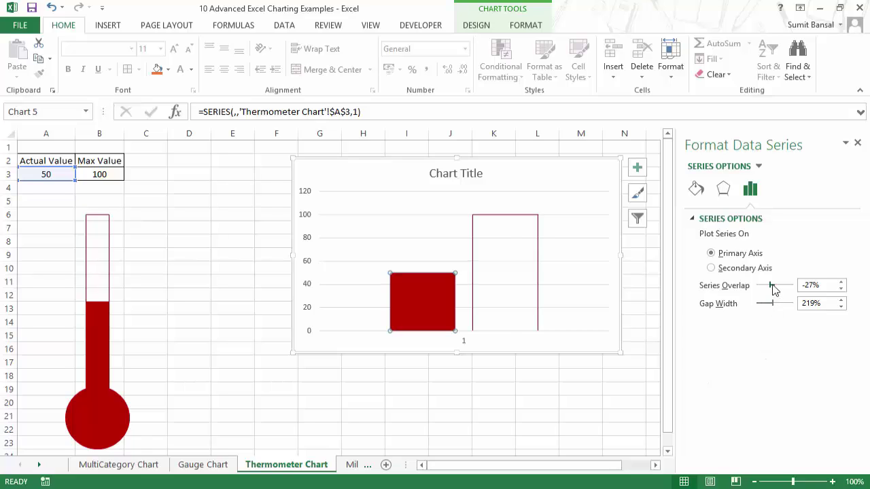
{"action": "left_click_drag", "start_coordinate": [772, 286], "coordinate": [792, 286]}
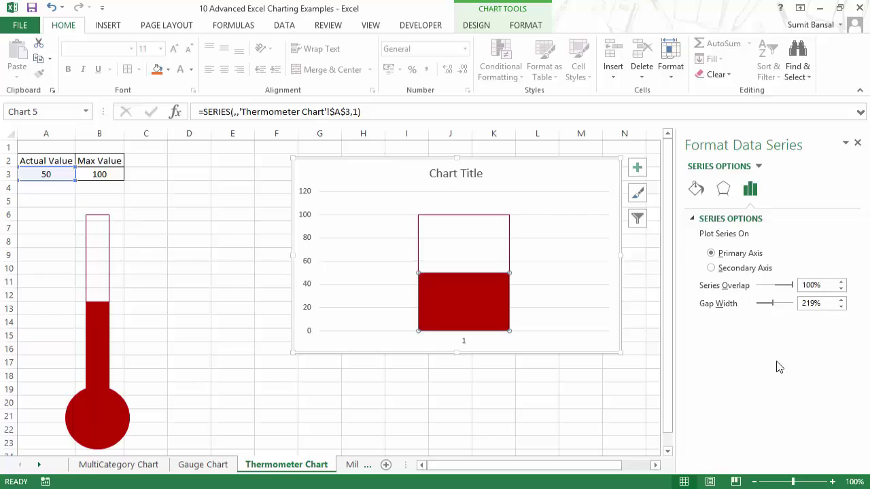
{"action": "left_click", "coordinate": [628, 392]}
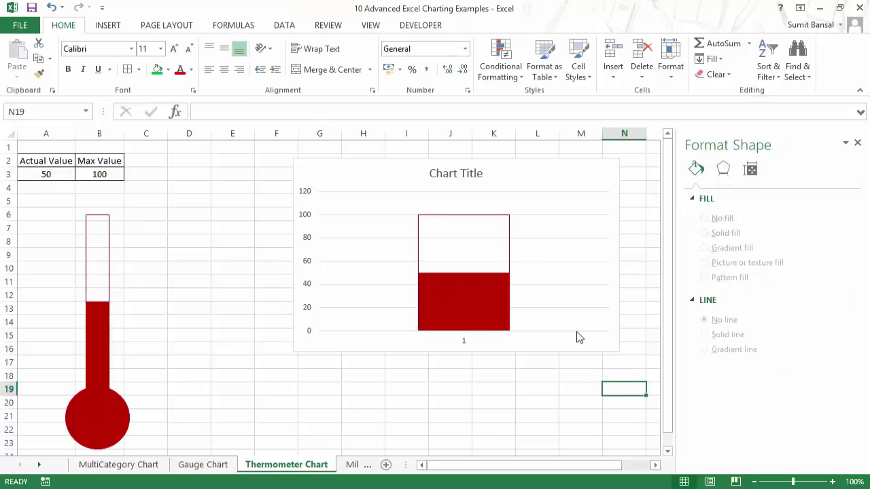
- Delete the title of the overlapped column chart
{"action": "mouse_move", "coordinate": [467, 332]}
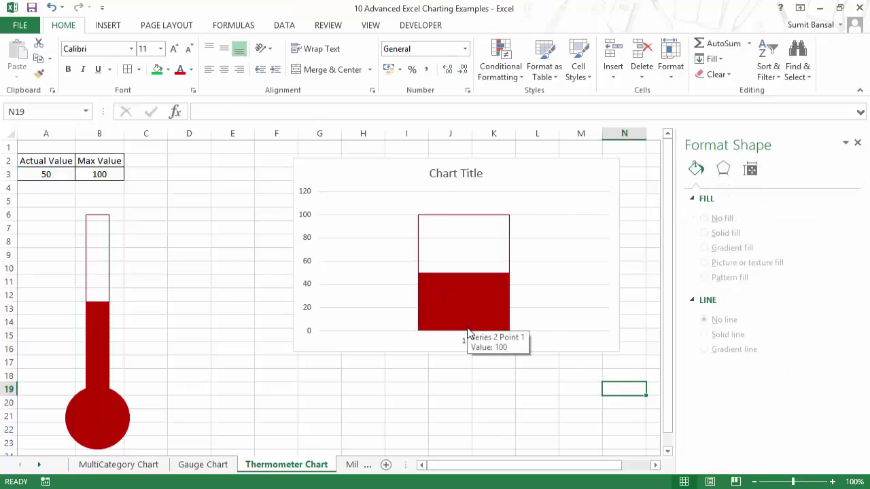
{"action": "left_click", "coordinate": [306, 221]}
{"action": "left_click", "coordinate": [449, 178]}
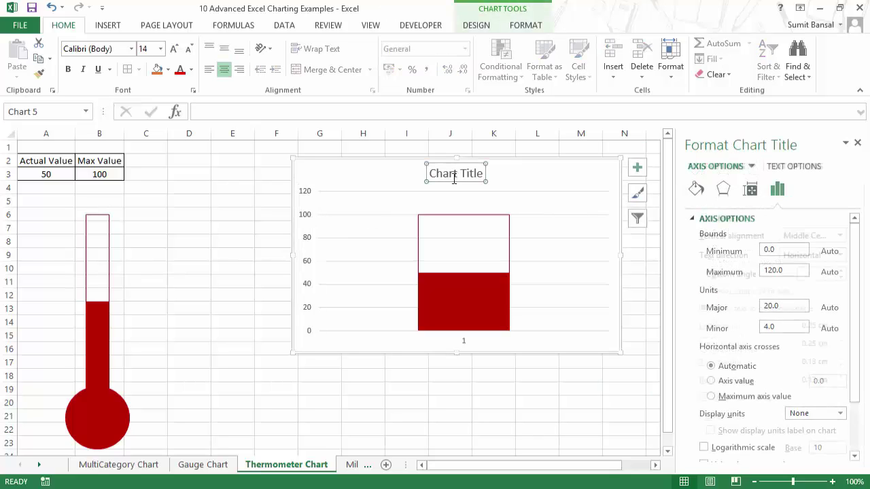
{"action": "key", "text": "Delete"}
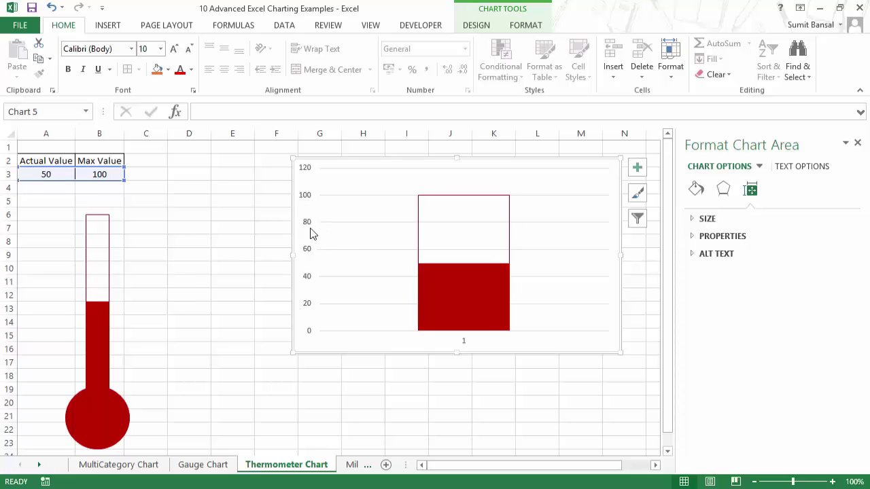
- Change the actual value in A3 to 90 to demonstrate how the vertical axis scales automatically
{"action": "left_click", "coordinate": [49, 177]}
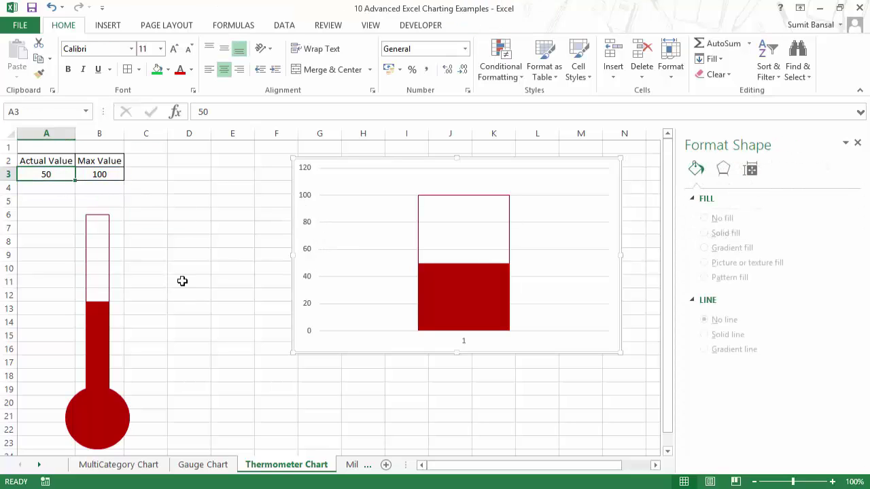
{"action": "type", "text": "90"}
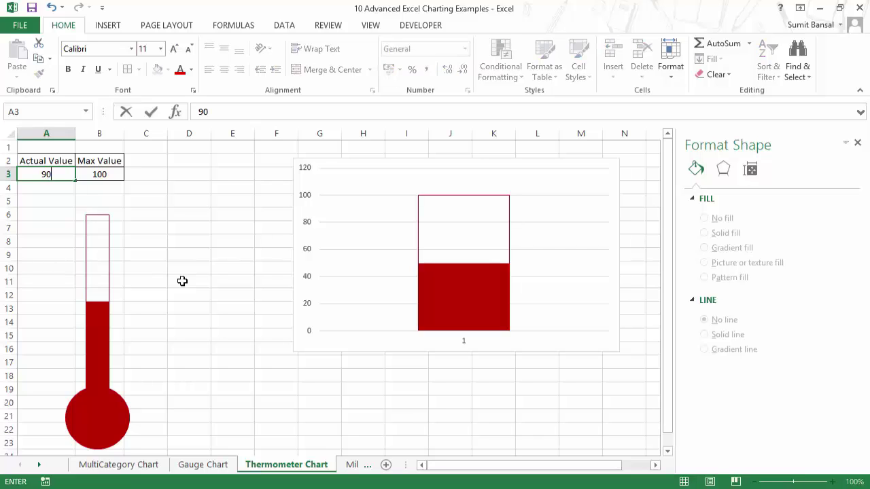
{"action": "key", "text": "Return"}
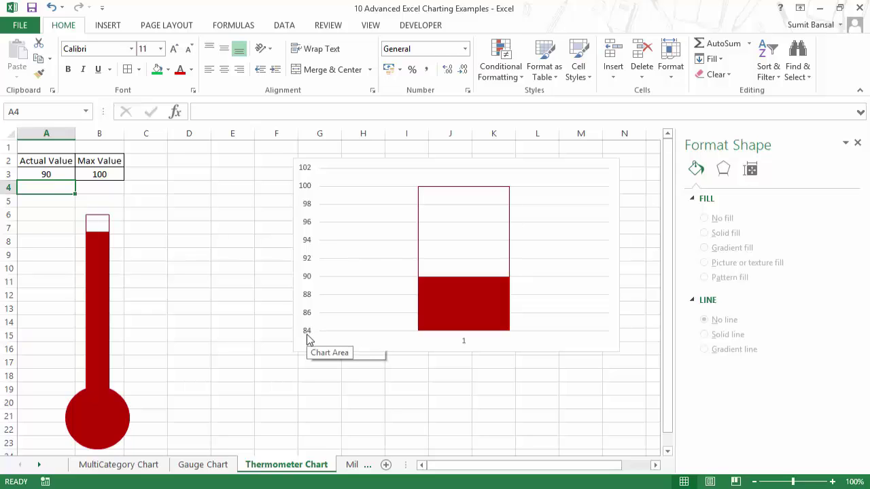
- Fix the chart's vertical axis bounds at a minimum of 0 and a maximum of 100
{"action": "right_click", "coordinate": [305, 193]}
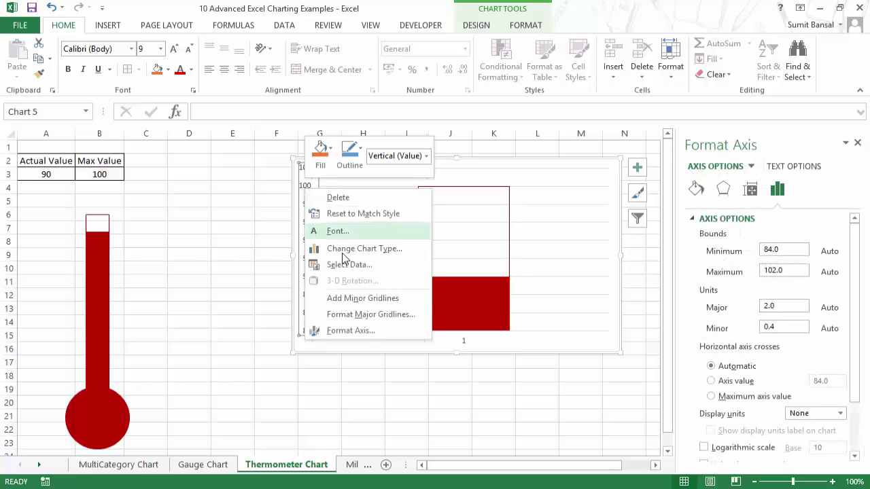
{"action": "left_click", "coordinate": [351, 333]}
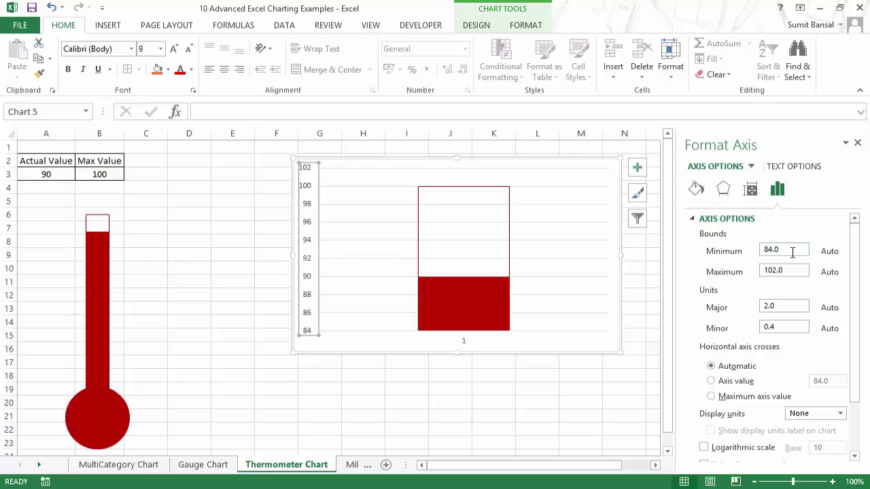
{"action": "left_click_drag", "start_coordinate": [792, 256], "coordinate": [747, 257]}
{"action": "left_click_drag", "start_coordinate": [801, 269], "coordinate": [740, 272]}
{"action": "type", "text": "1"}
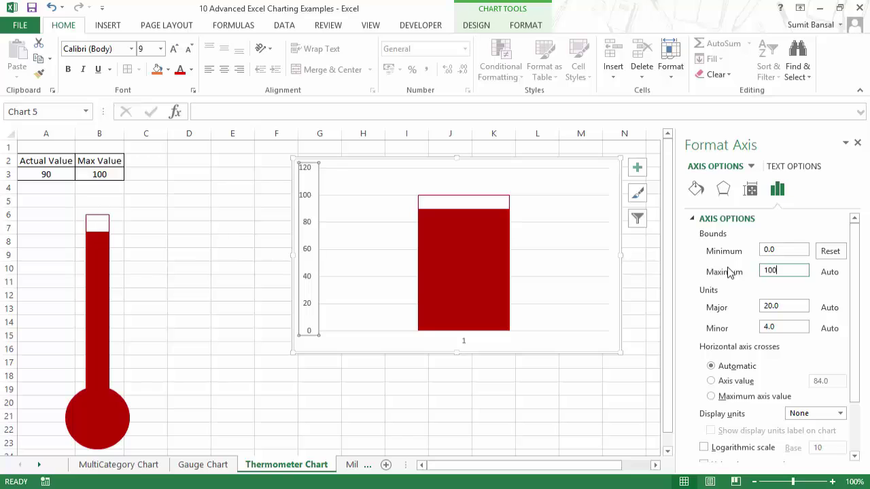
{"action": "key", "text": "Return"}
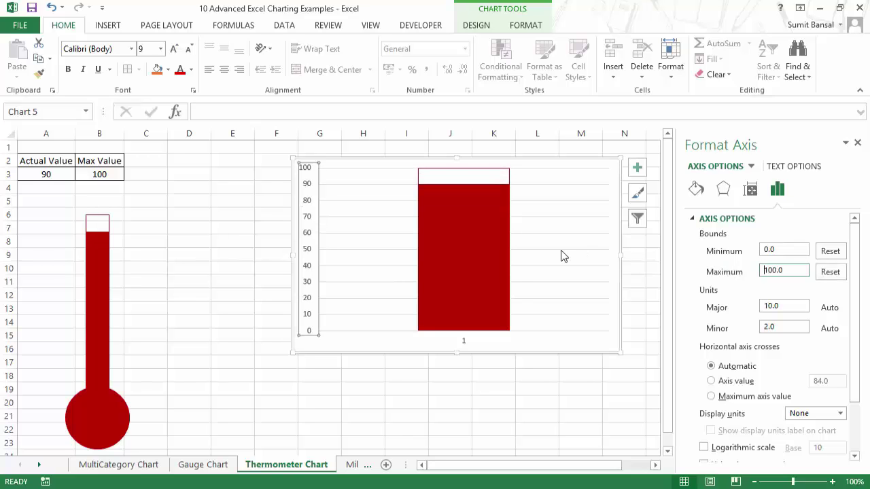
- Enter 99 as the actual value in A3 to test the fixed axis
{"action": "left_click", "coordinate": [31, 176]}
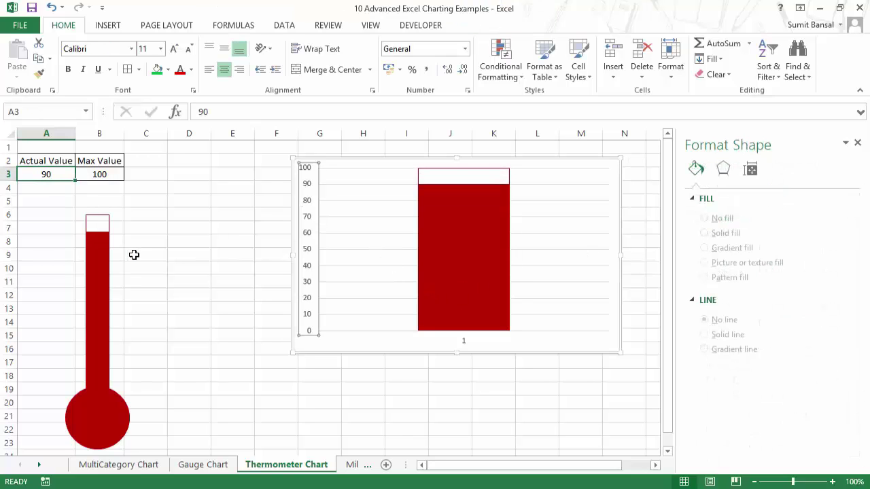
{"action": "type", "text": "99"}
{"action": "key", "text": "ctrl+Return"}
{"action": "key", "text": "Return"}
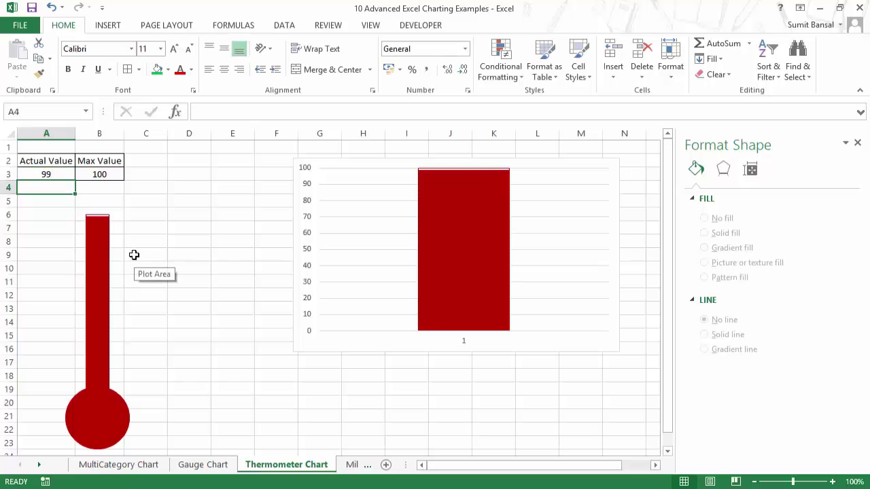
- Delete the chart's vertical axis, gridlines and horizontal axis so only the overlapped columns are left
{"action": "left_click", "coordinate": [307, 177]}
{"action": "key", "text": "Delete"}
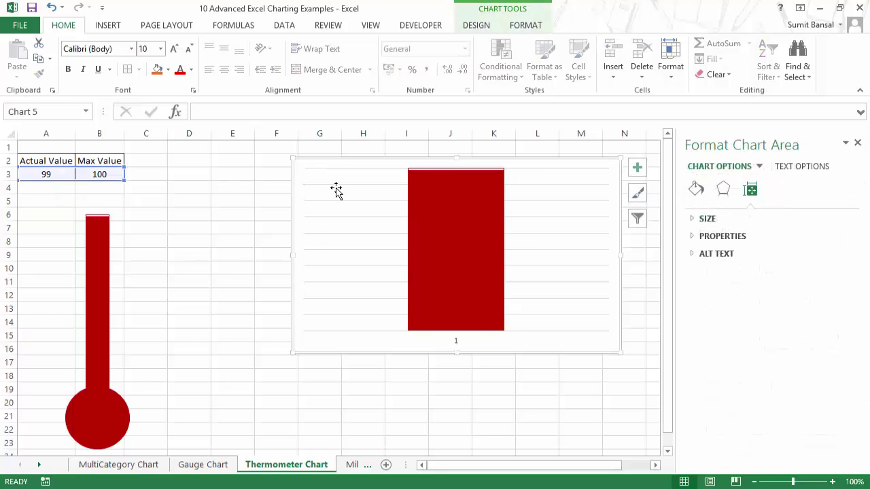
{"action": "left_click", "coordinate": [338, 190]}
{"action": "key", "text": "Delete"}
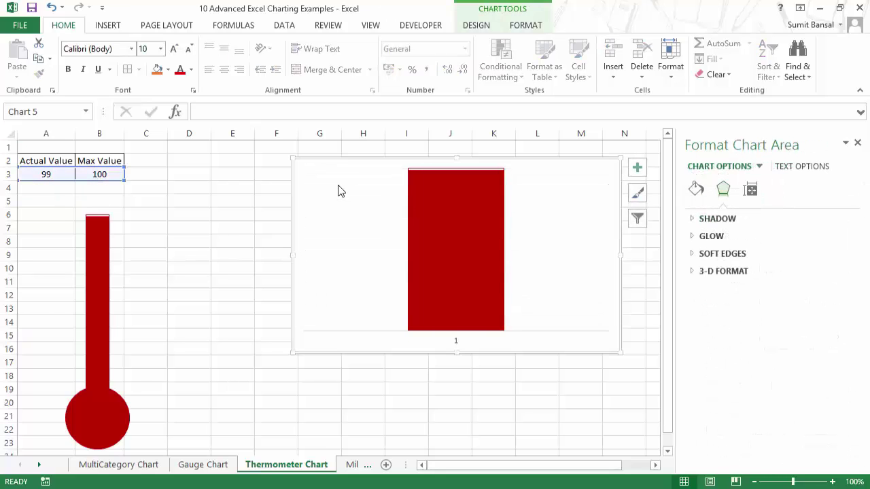
{"action": "left_click", "coordinate": [456, 347]}
{"action": "key", "text": "Delete"}
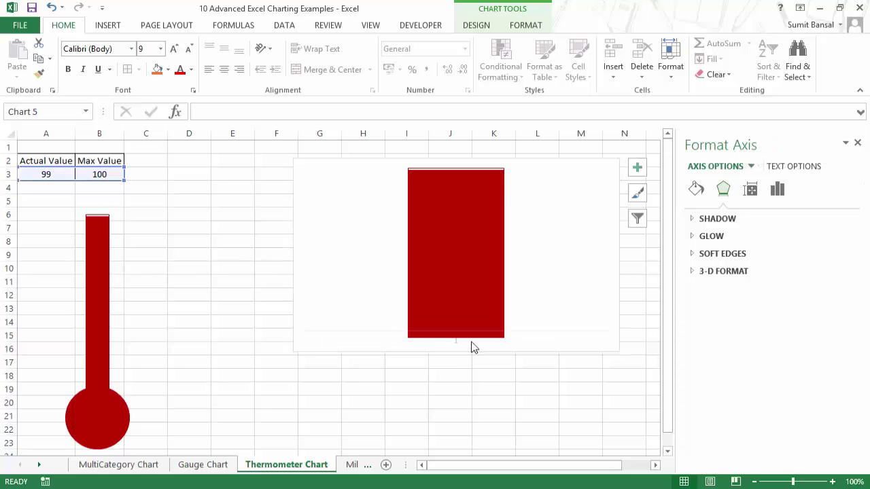
- Set the actual value in A3 back to 40
{"action": "left_click", "coordinate": [70, 180]}
{"action": "type", "text": "40"}
{"action": "key", "text": "Return"}
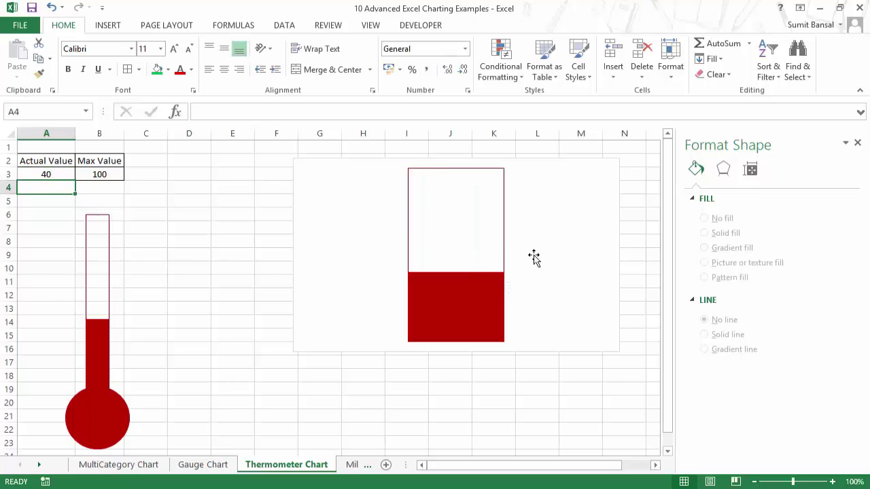
- Narrow the chart to a slim tube over columns E to F, rows 5 to 19, and remove the chart area's fill and border
{"action": "left_click", "coordinate": [616, 256]}
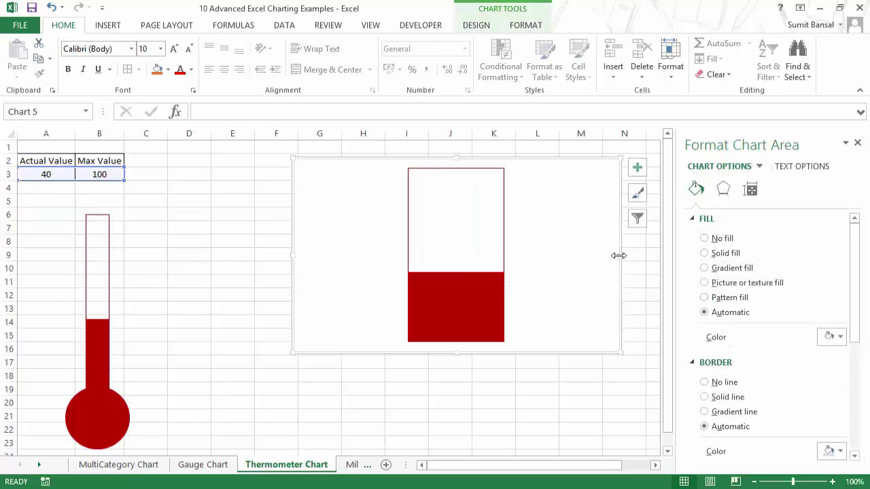
{"action": "left_click_drag", "start_coordinate": [618, 255], "coordinate": [303, 265]}
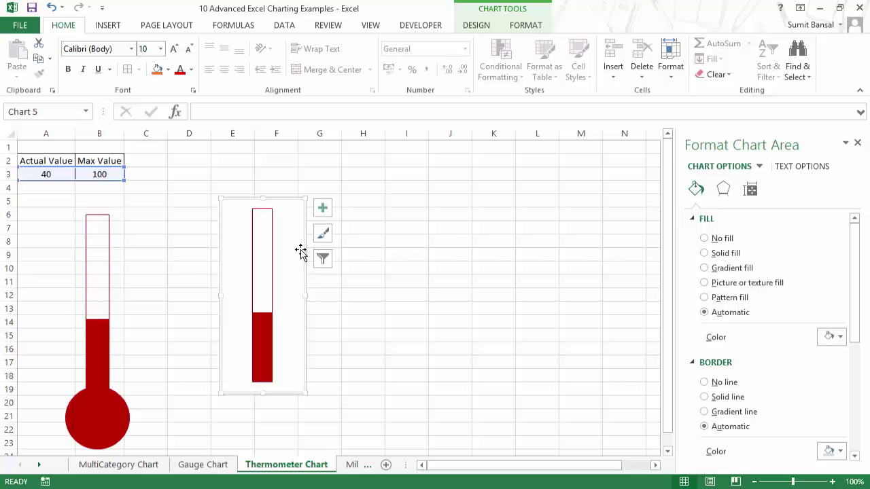
{"action": "left_click", "coordinate": [705, 239]}
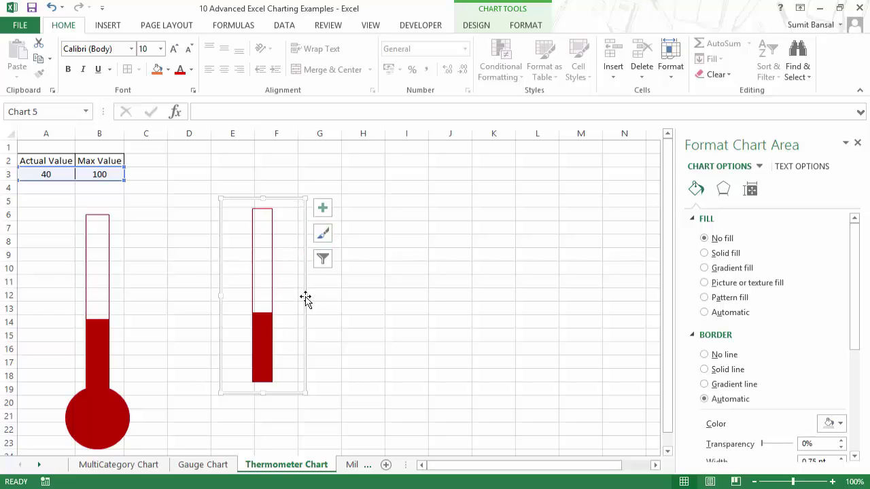
{"action": "left_click", "coordinate": [723, 361]}
{"action": "left_click", "coordinate": [406, 254]}
{"action": "left_click", "coordinate": [464, 253]}
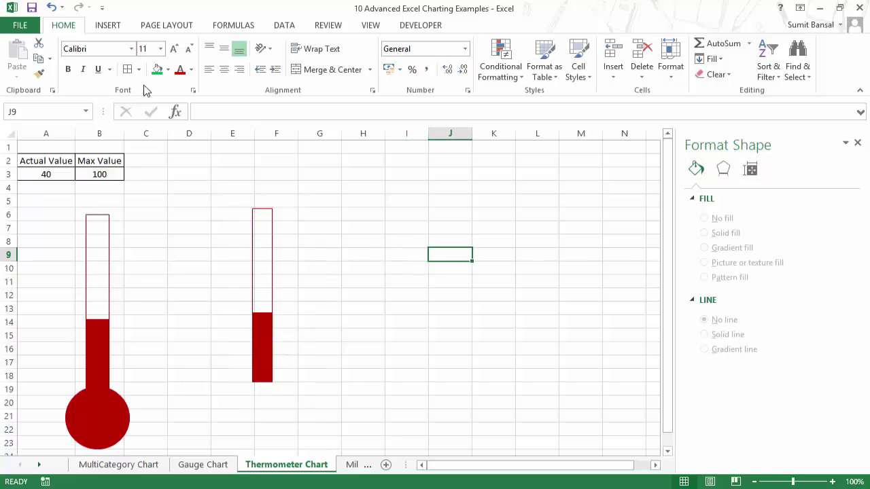
- Draw a circle about 2.09 cm high and 2.14 cm wide over columns G to H, rows 4 to 8
{"action": "left_click", "coordinate": [110, 27]}
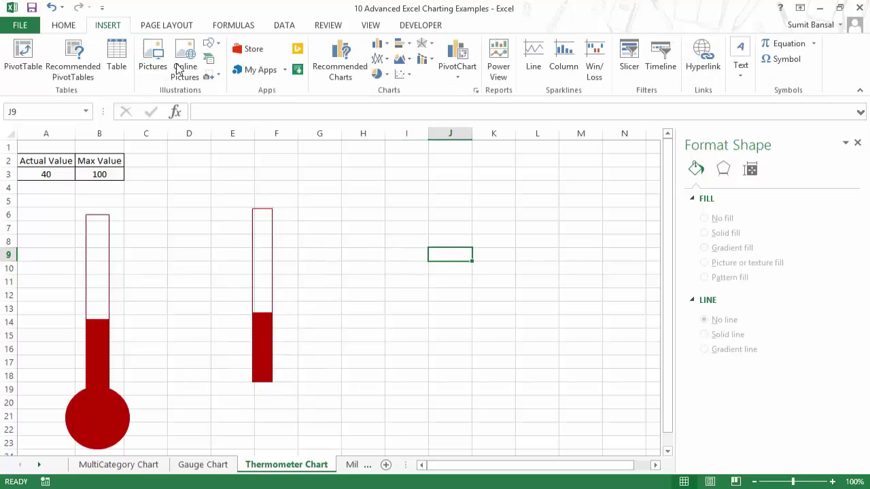
{"action": "left_click", "coordinate": [212, 45]}
{"action": "left_click", "coordinate": [250, 75]}
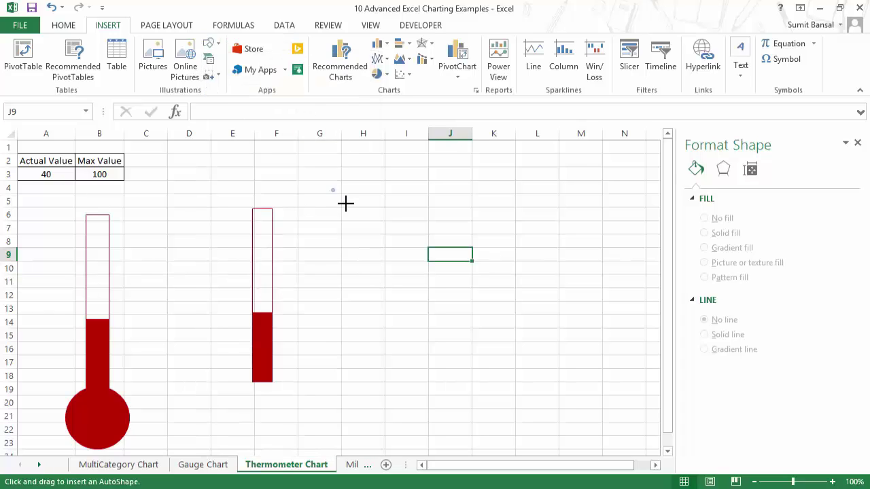
{"action": "left_click_drag", "start_coordinate": [345, 203], "coordinate": [388, 242]}
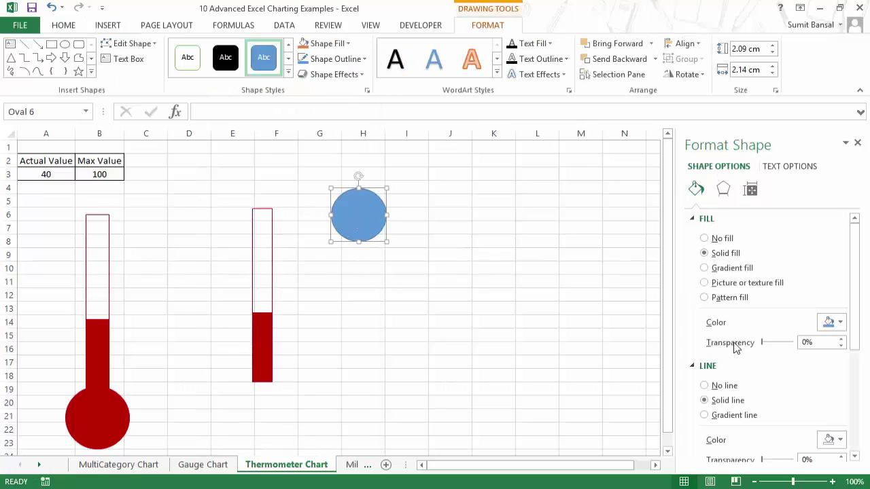
- Give the circle a solid dark red fill and a solid dark red outline to match the thermometer column
{"action": "left_click", "coordinate": [704, 238]}
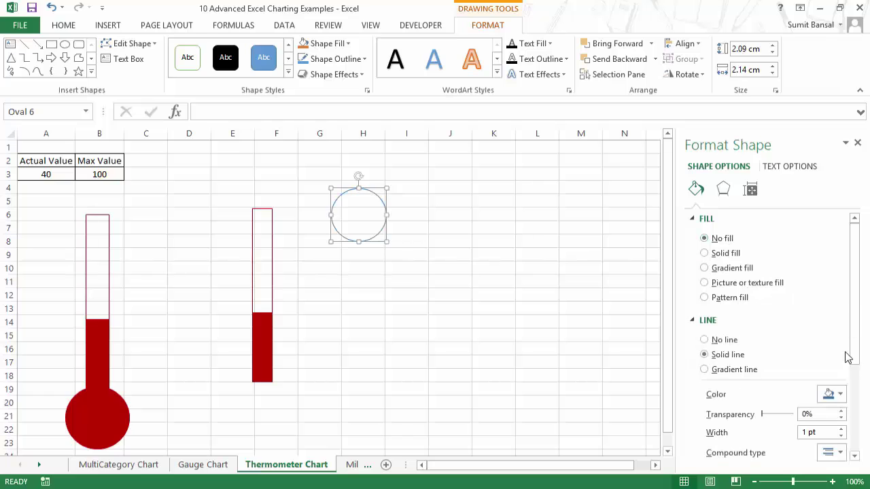
{"action": "left_click", "coordinate": [834, 394]}
{"action": "left_click", "coordinate": [760, 363]}
{"action": "left_click", "coordinate": [724, 252]}
{"action": "left_click", "coordinate": [837, 322]}
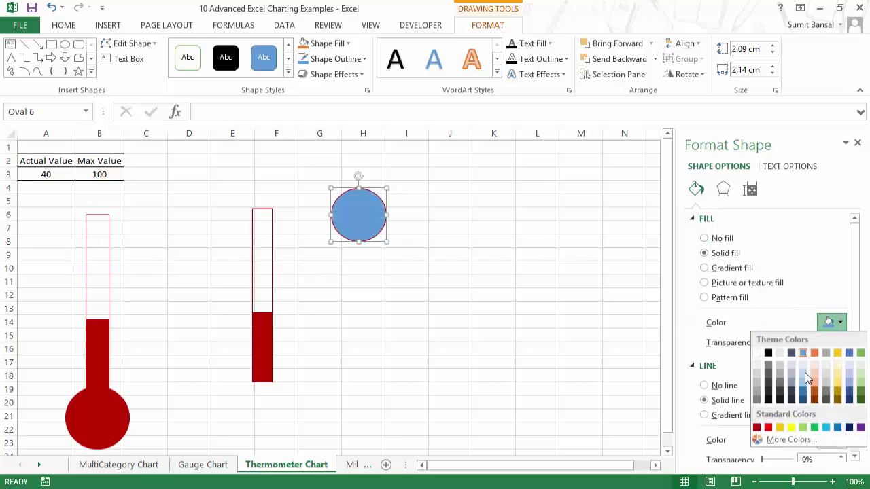
{"action": "left_click", "coordinate": [757, 428]}
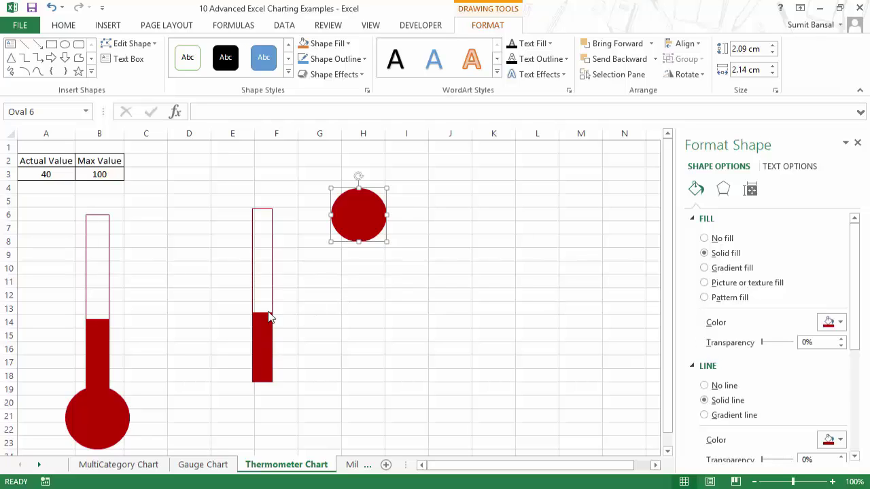
{"action": "left_click", "coordinate": [713, 389]}
{"action": "left_click", "coordinate": [734, 401]}
{"action": "left_click", "coordinate": [831, 440]}
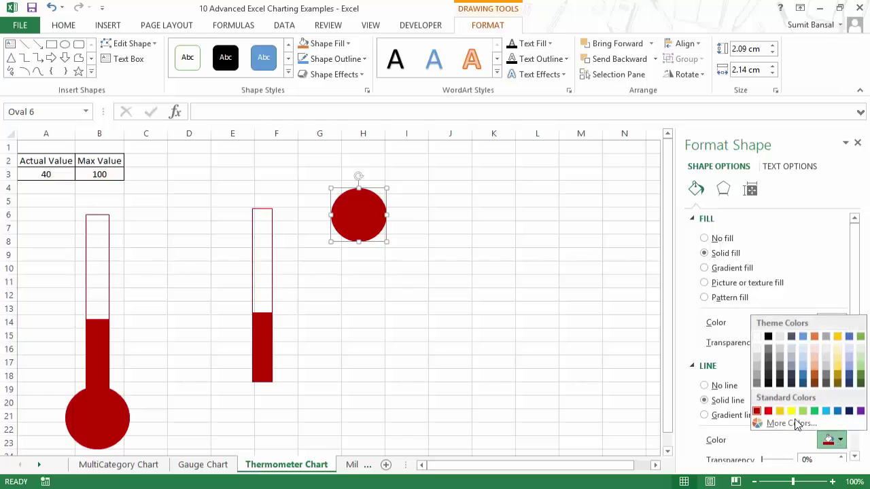
{"action": "left_click", "coordinate": [757, 411]}
- Move the red circle onto the base of the slim tube chart, centred as the thermometer's bulb
{"action": "left_click", "coordinate": [520, 311]}
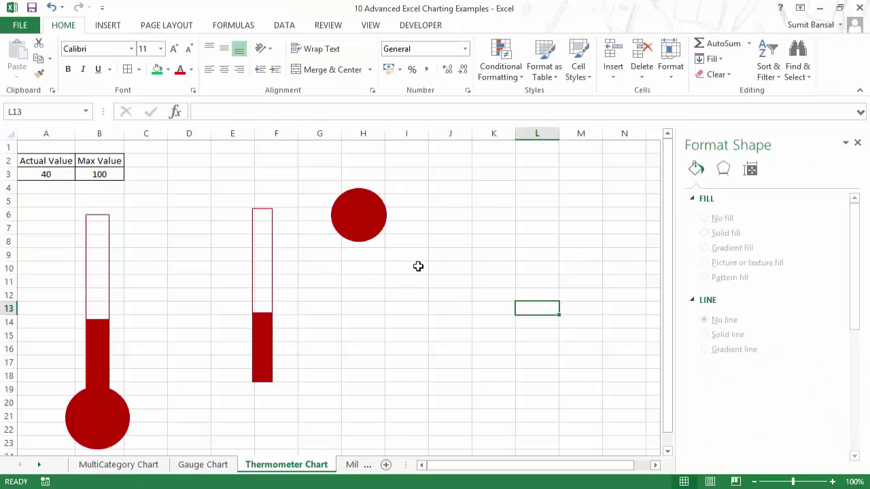
{"action": "mouse_move", "coordinate": [369, 227]}
{"action": "left_mouse_down"}
{"action": "mouse_move", "coordinate": [326, 350]}
{"action": "mouse_move", "coordinate": [274, 406]}
{"action": "left_mouse_up"}
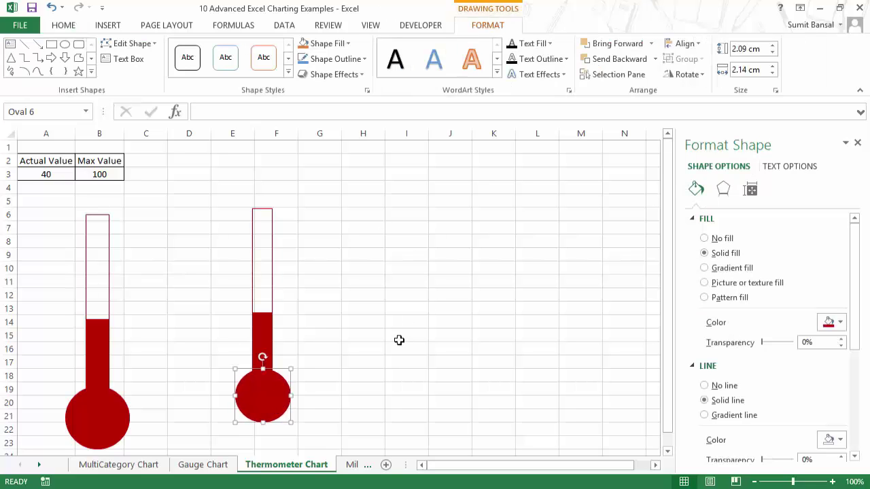
{"action": "left_click", "coordinate": [383, 313]}
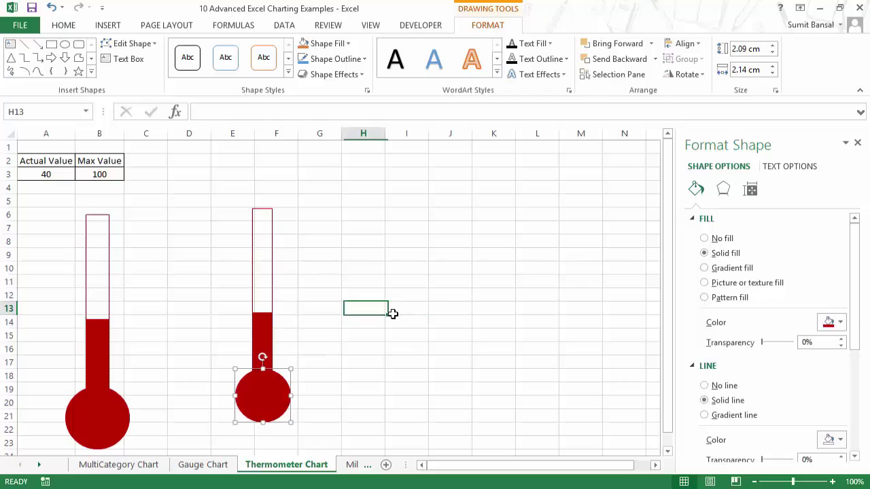
- Test the finished thermometer by entering 20 and 800 as the actual value in A3
{"action": "left_click", "coordinate": [52, 175]}
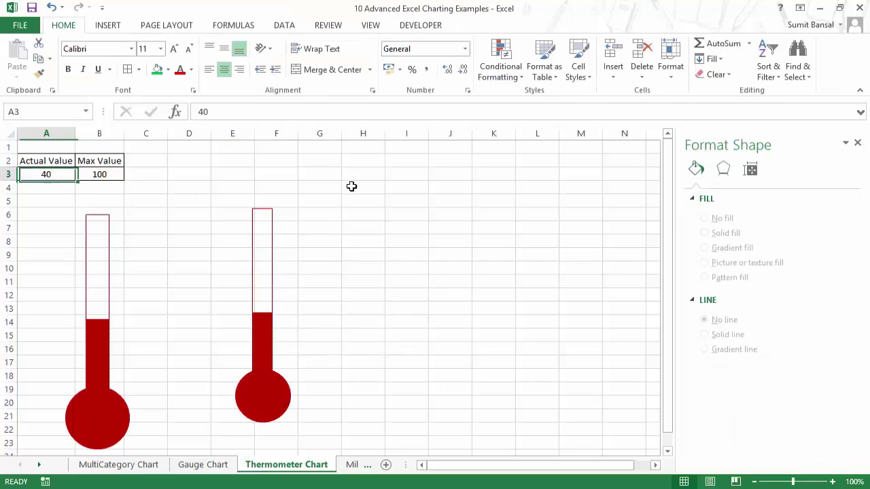
{"action": "type", "text": "20"}
{"action": "key", "text": "Return"}
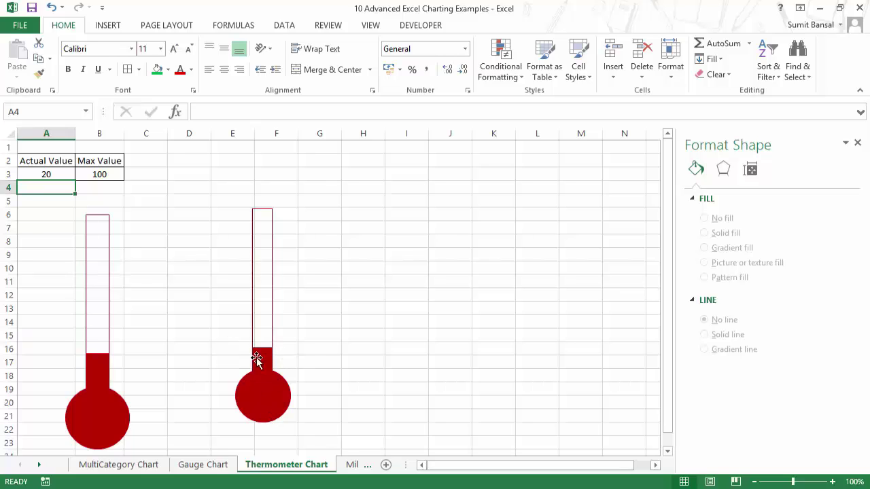
{"action": "left_click", "coordinate": [50, 176]}
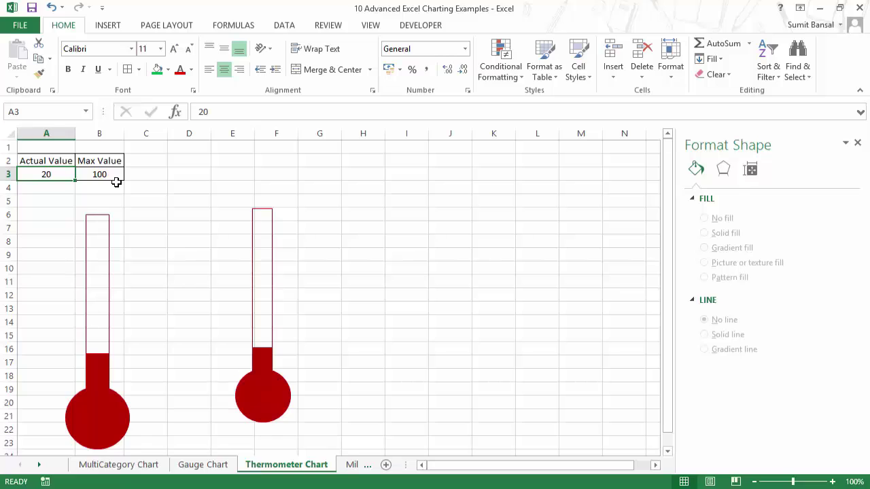
{"action": "type", "text": "800"}
{"action": "key", "text": "Return"}
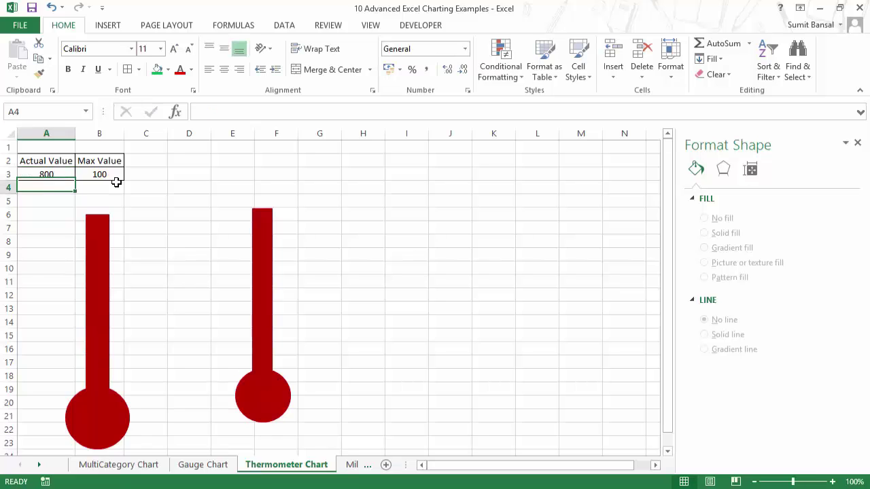
- Set the actual value in A3 to 8
{"action": "left_click", "coordinate": [54, 173]}
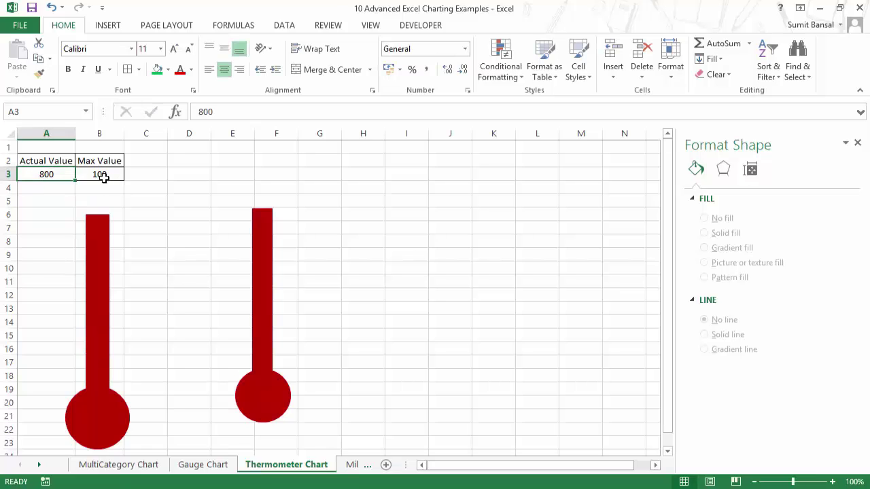
{"action": "type", "text": "8"}
{"action": "key", "text": "Return"}
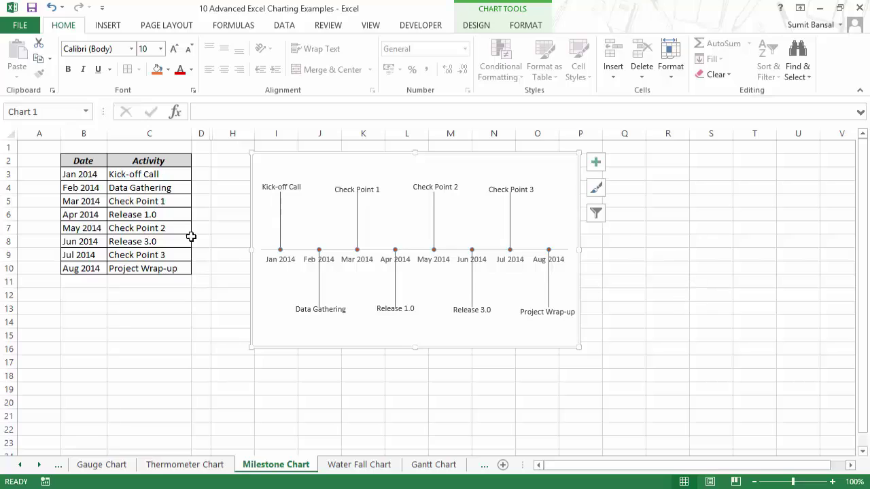
- Clear the Kick-off Call activity in C3 to test the milestone chart's response, and undo the deletion
{"action": "left_click", "coordinate": [97, 174]}
{"action": "left_click", "coordinate": [124, 174]}
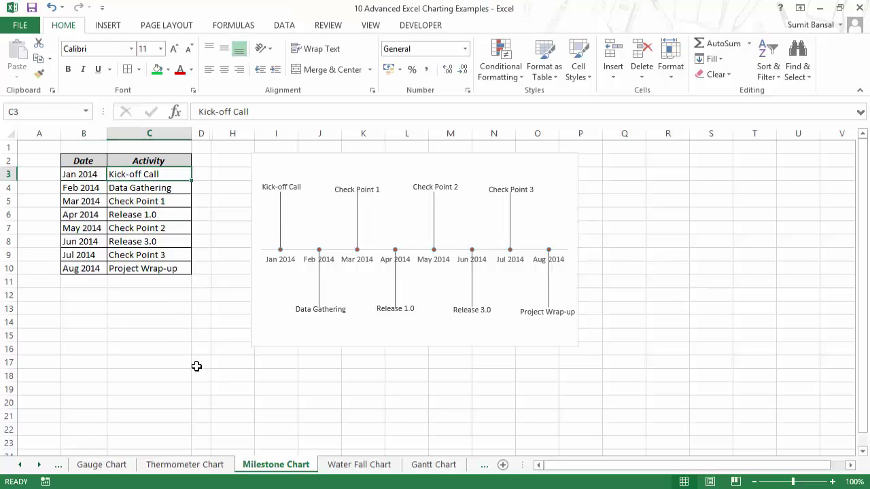
{"action": "key", "text": "Delete"}
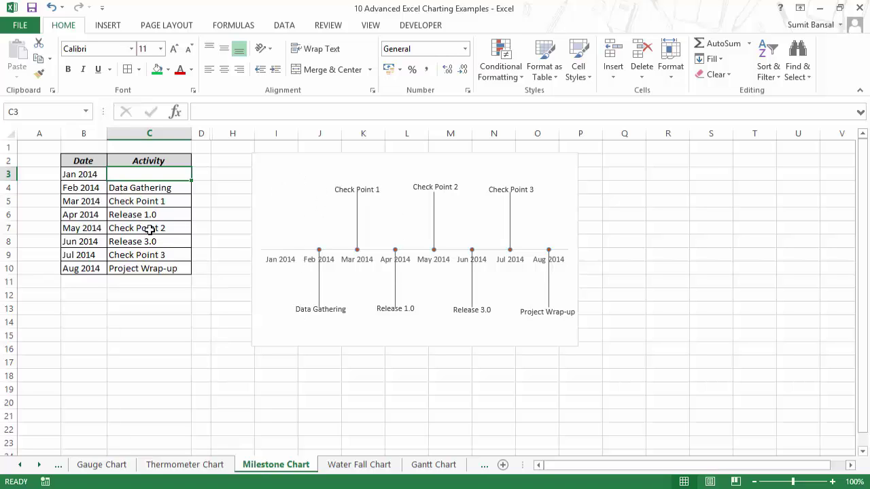
{"action": "key", "text": "ctrl+z"}
- Clear the Apr 2014 date in B6 to test the milestone chart's response, and undo the deletion
{"action": "left_click", "coordinate": [93, 214]}
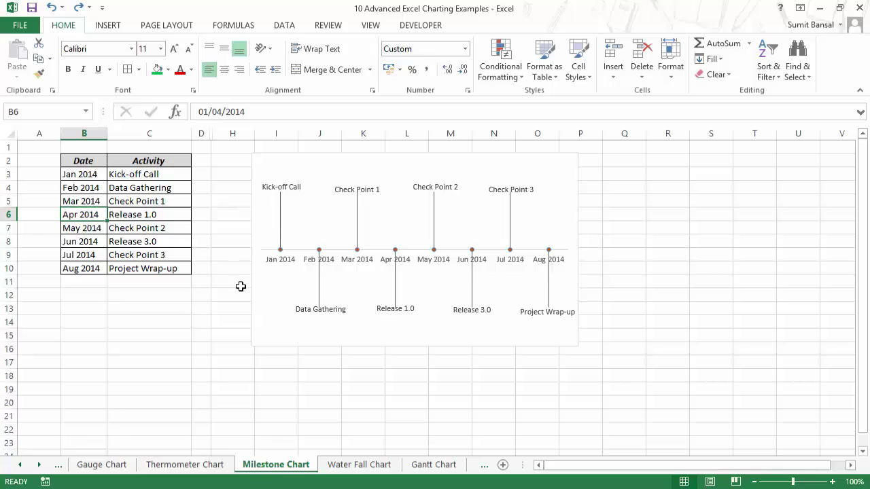
{"action": "key", "text": "Delete"}
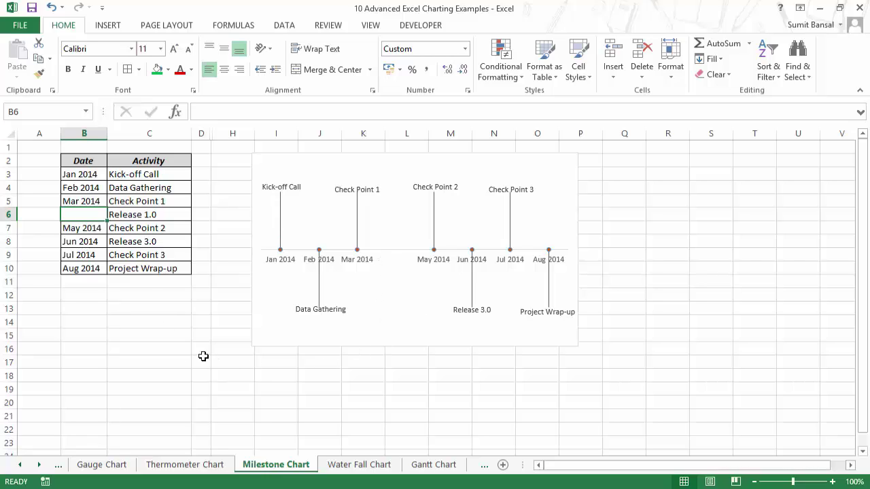
{"action": "key", "text": "ctrl+z"}
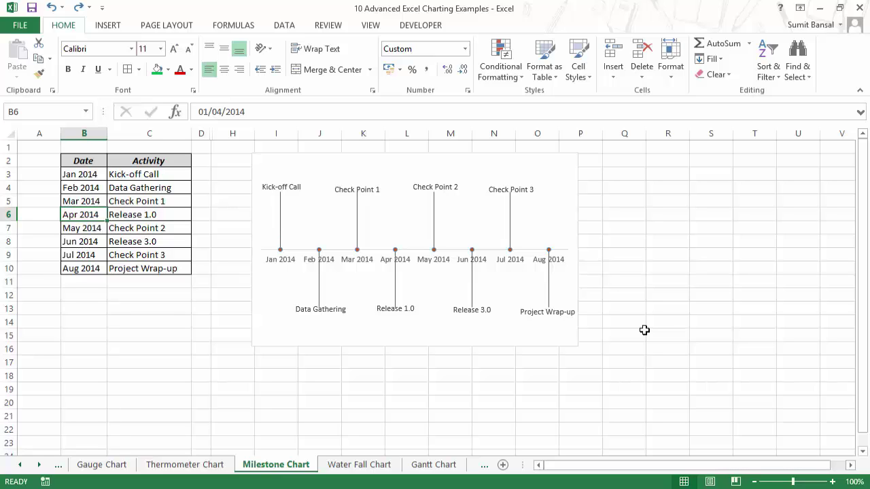
- Delete the existing milestone chart from the sheet
{"action": "left_click", "coordinate": [402, 162]}
{"action": "left_click", "coordinate": [398, 155]}
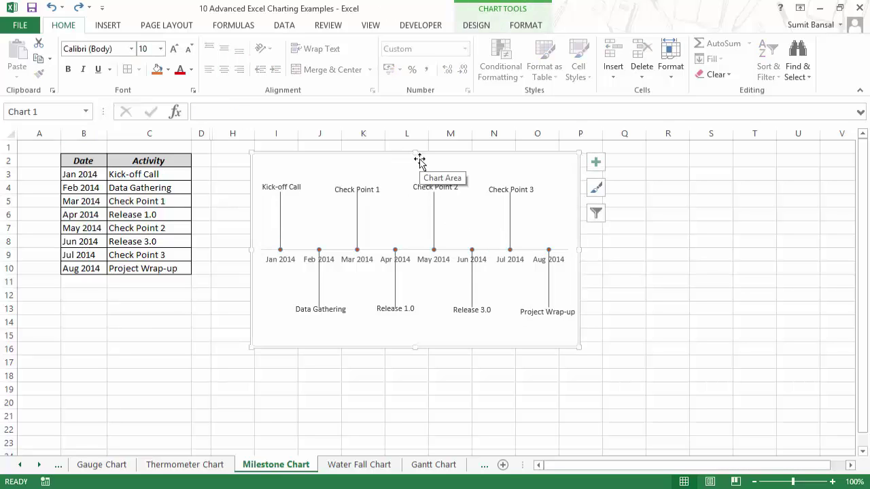
{"action": "key", "text": "Delete"}
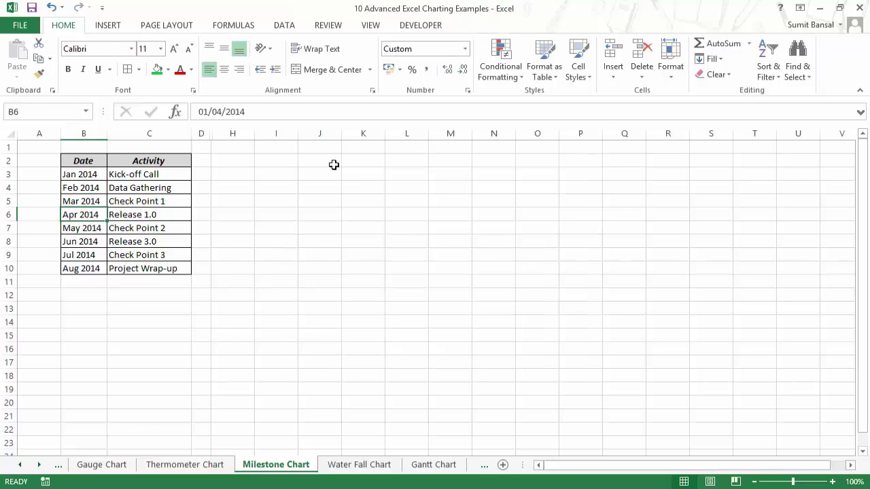
{"action": "left_click", "coordinate": [283, 186]}
- Unhide the helper columns E to G between columns D and H
{"action": "left_click_drag", "start_coordinate": [200, 140], "coordinate": [230, 136]}
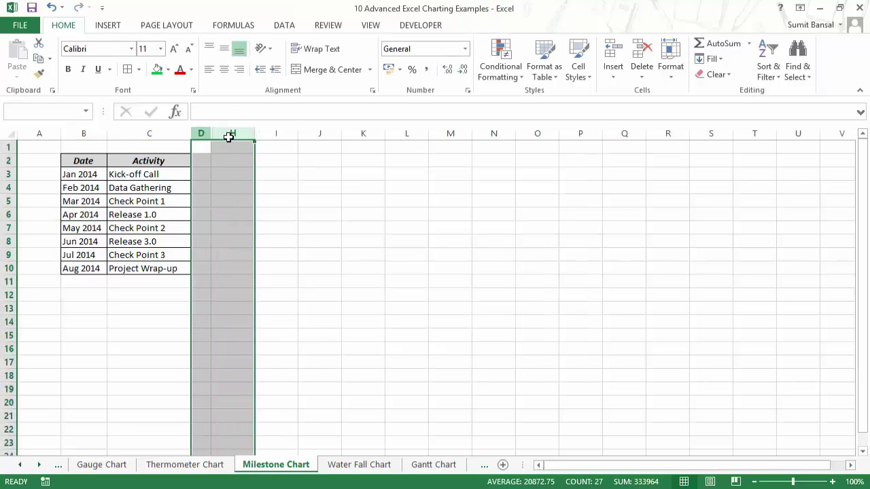
{"action": "right_click", "coordinate": [231, 138]}
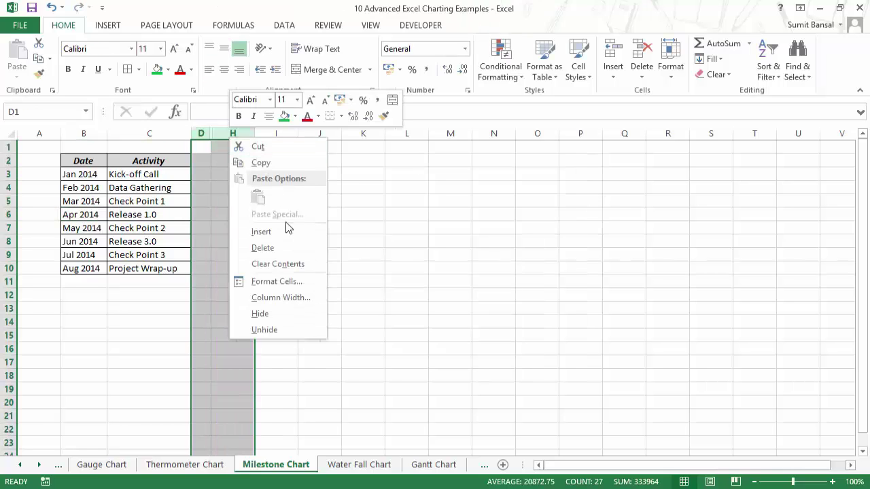
{"action": "left_click", "coordinate": [297, 329]}
{"action": "left_click", "coordinate": [388, 299]}
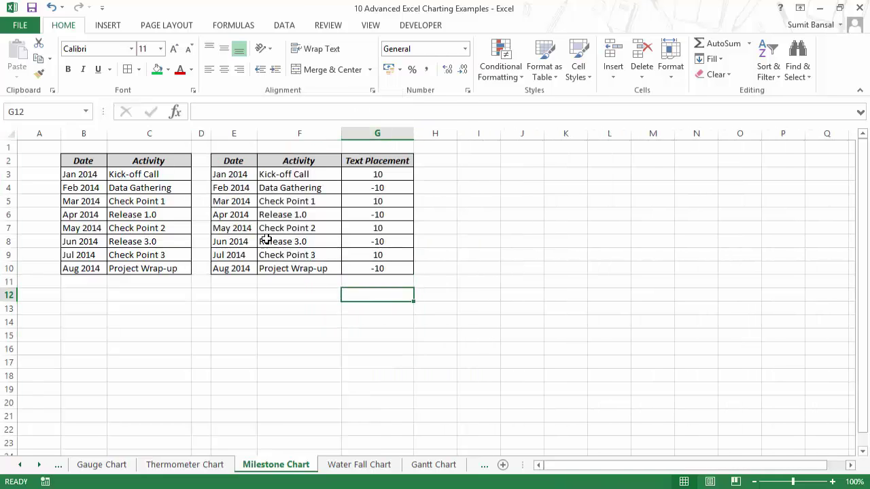
- Examine the helper table's Date, Activity and Text Placement formulas in E3, F3, G3 and G4 without changing them
{"action": "left_click", "coordinate": [243, 175]}
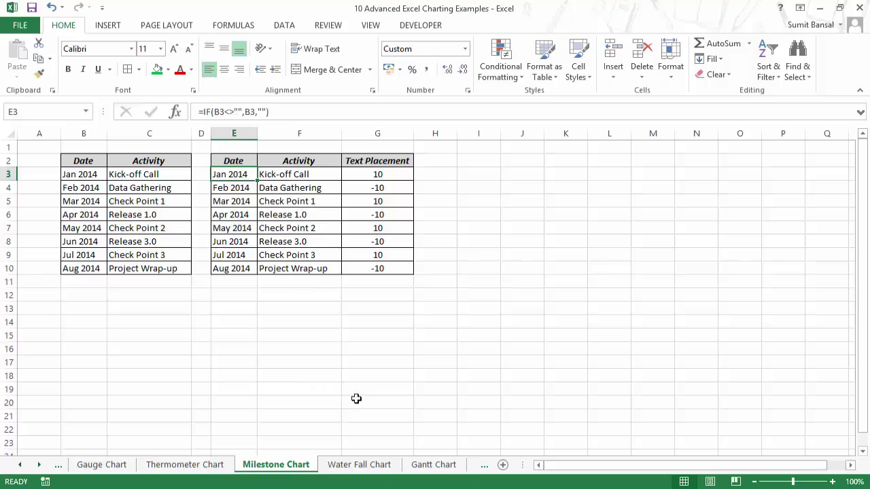
{"action": "key", "text": "F2"}
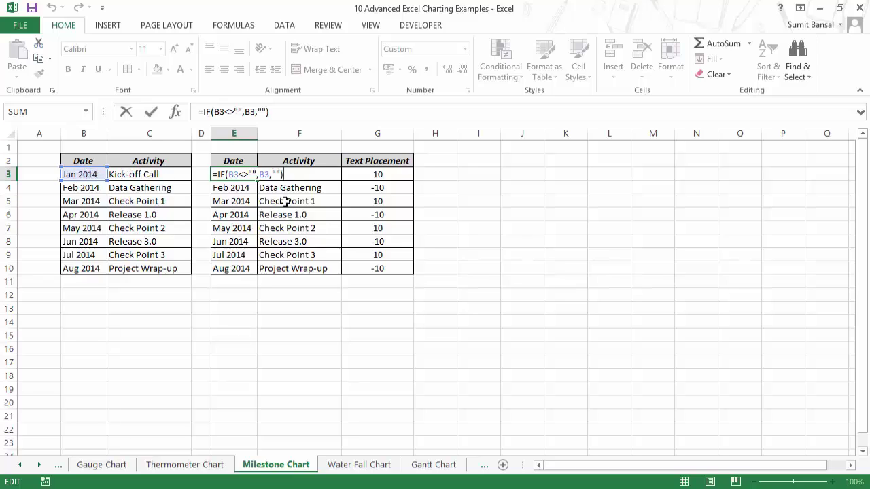
{"action": "key", "text": "ctrl+Return"}
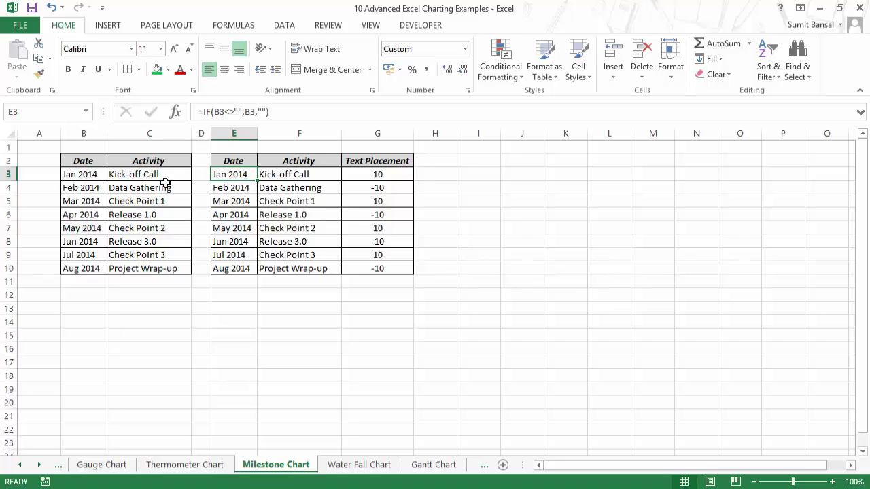
{"action": "left_click", "coordinate": [265, 176]}
{"action": "key", "text": "F2"}
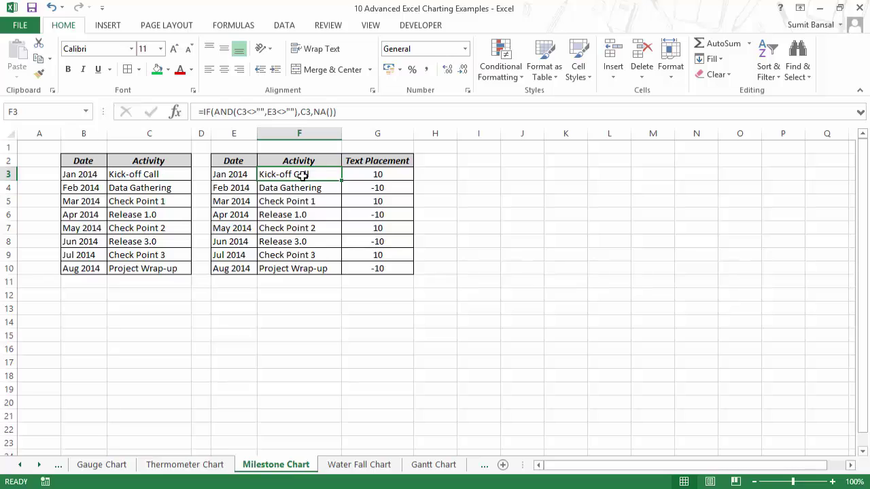
{"action": "left_click", "coordinate": [362, 175]}
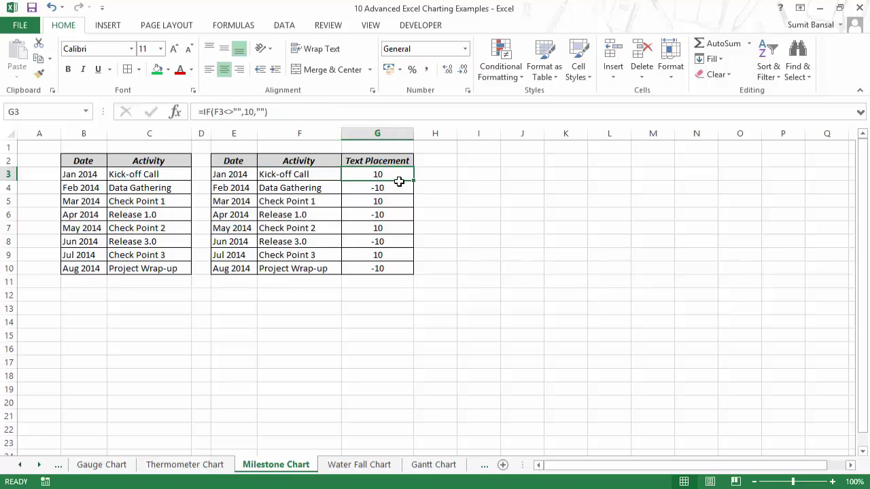
{"action": "key", "text": "F2"}
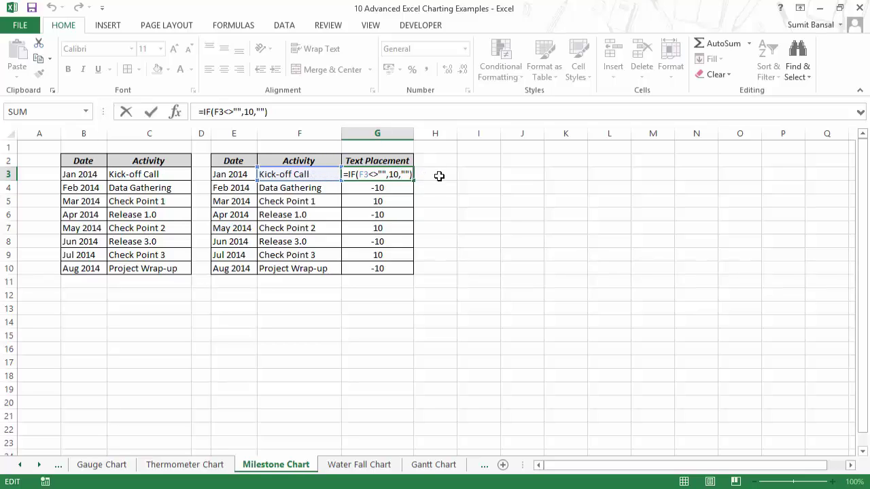
{"action": "left_click", "coordinate": [399, 191]}
{"action": "double_click", "coordinate": [390, 188]}
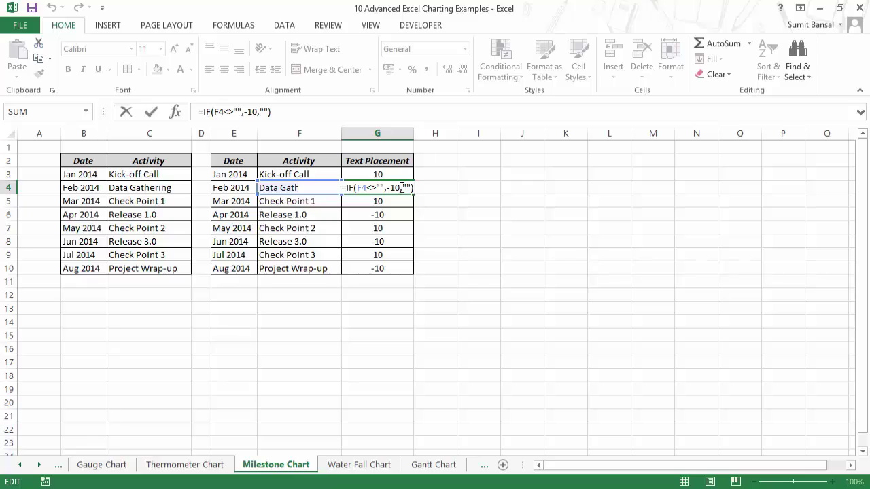
{"action": "key", "text": "Escape"}
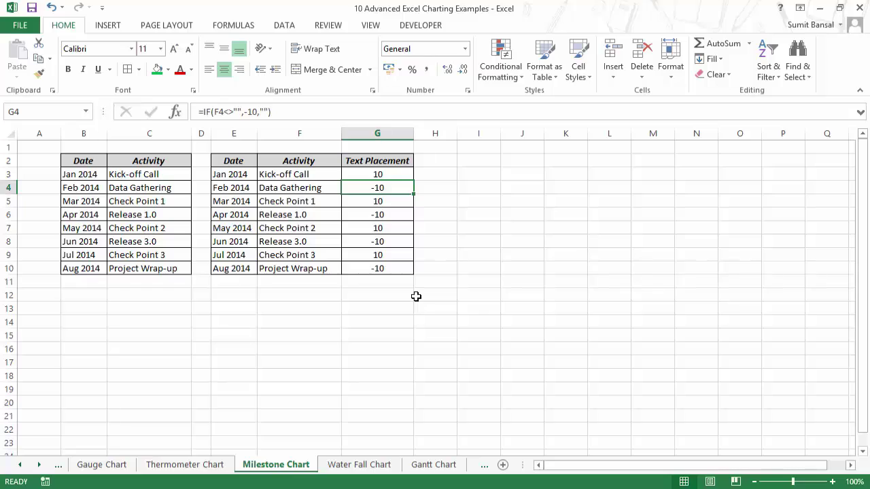
{"action": "left_click", "coordinate": [466, 200]}
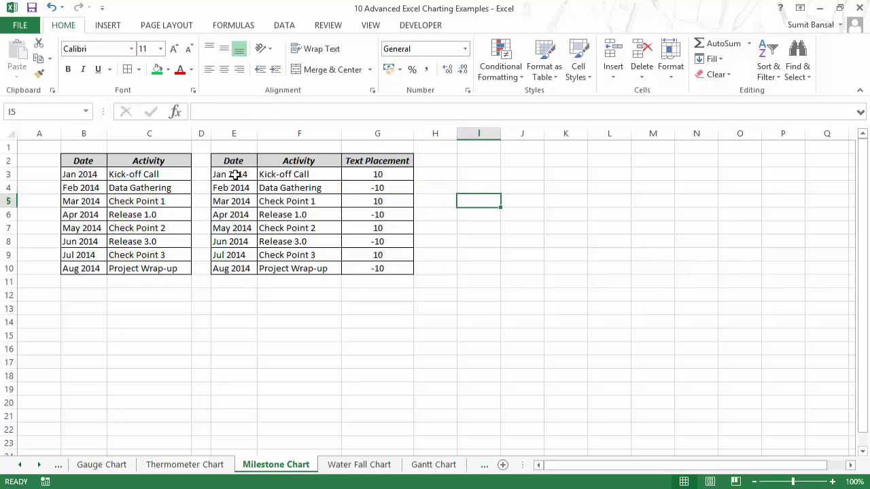
- Insert a 2-D line chart with markers from the helper table range E3:G10 and place it beside the table
{"action": "left_click_drag", "start_coordinate": [235, 174], "coordinate": [374, 268]}
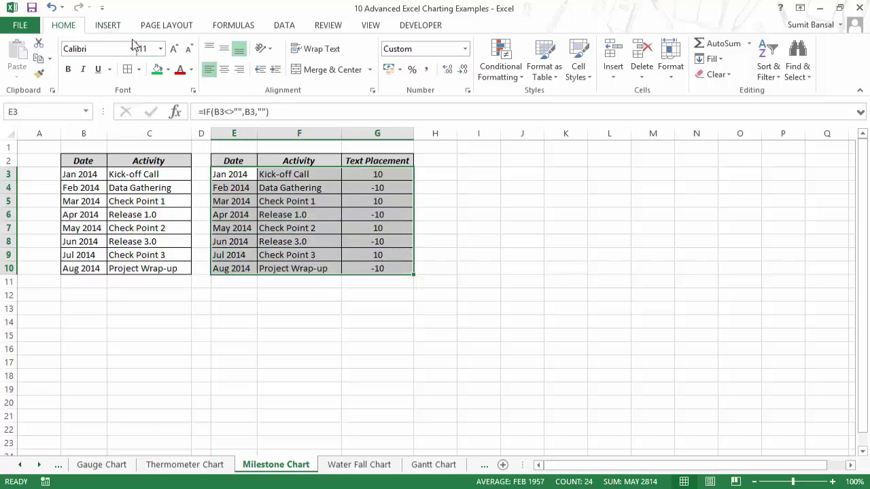
{"action": "left_click", "coordinate": [107, 26]}
{"action": "left_click", "coordinate": [380, 59]}
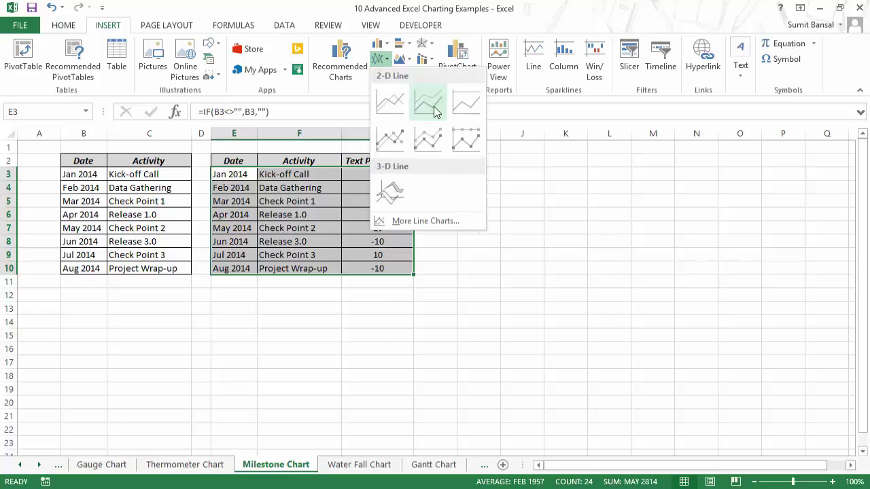
{"action": "left_click", "coordinate": [397, 140]}
{"action": "left_click_drag", "start_coordinate": [439, 210], "coordinate": [594, 163]}
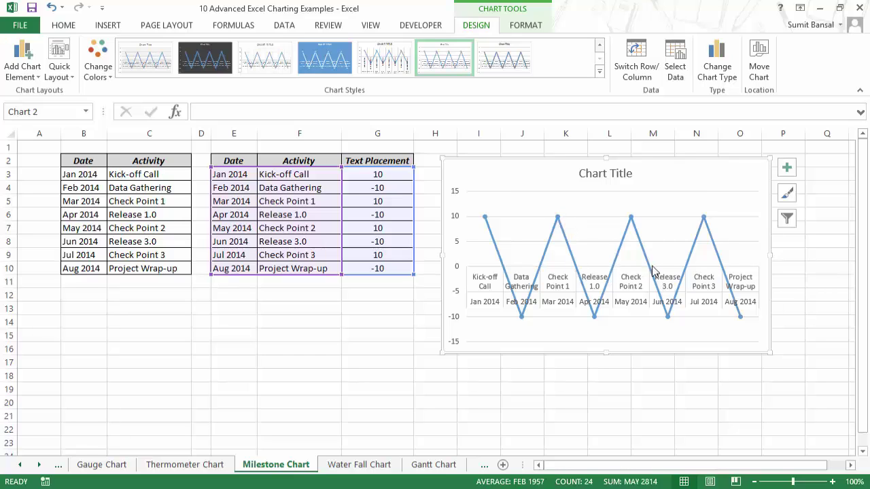
- Replace the new chart's default series with a series named Date that takes its values from F3:F10
{"action": "left_click", "coordinate": [587, 293]}
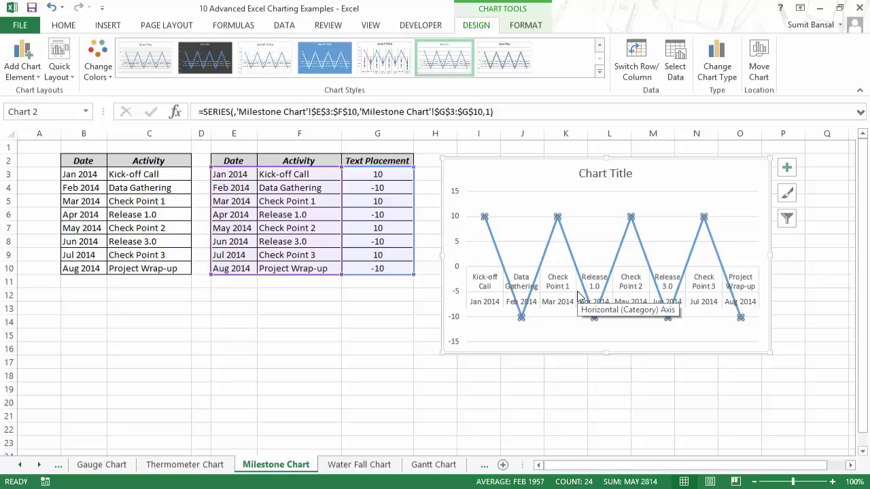
{"action": "key", "text": "Delete"}
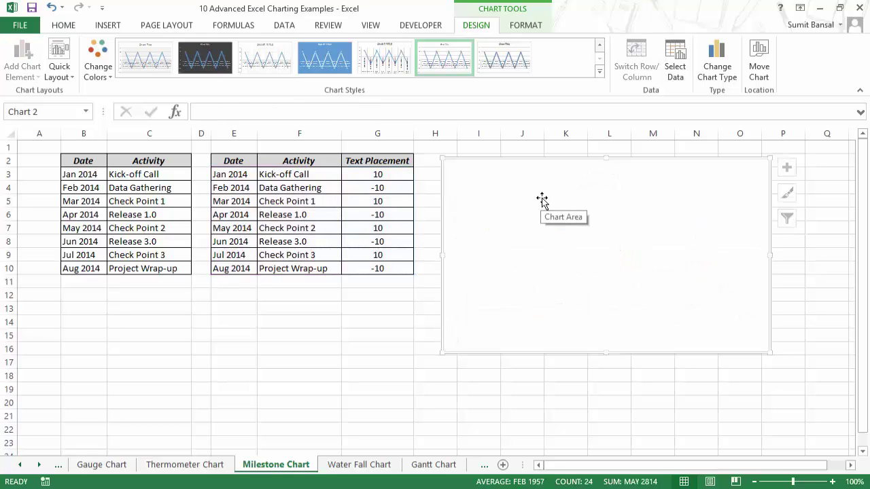
{"action": "left_click", "coordinate": [676, 72]}
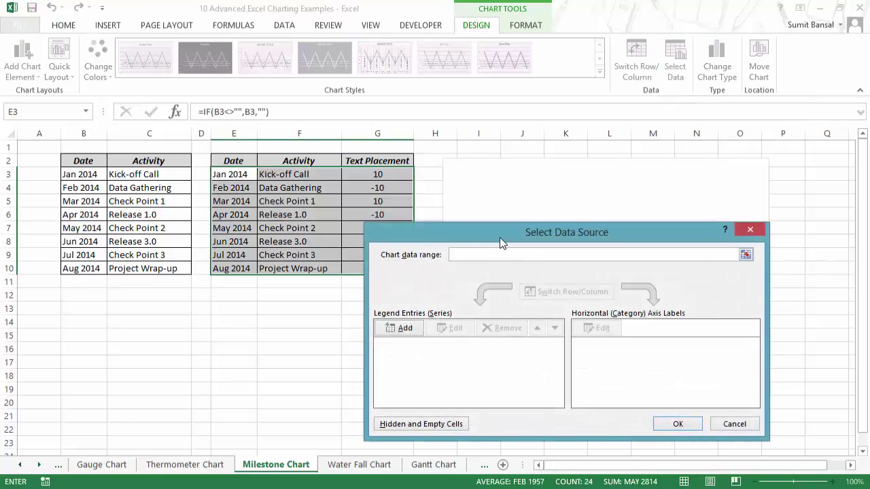
{"action": "left_click_drag", "start_coordinate": [499, 237], "coordinate": [282, 332]}
{"action": "left_click", "coordinate": [435, 370]}
{"action": "type", "text": "Date"}
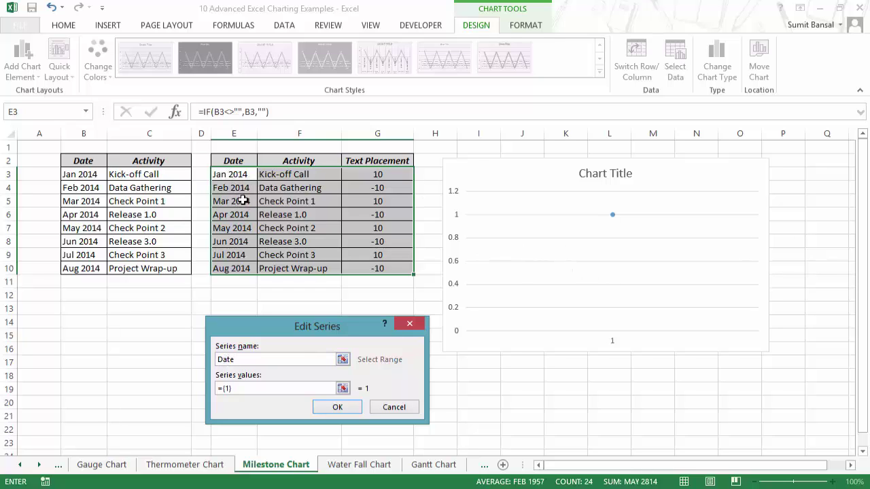
{"action": "left_click", "coordinate": [343, 388]}
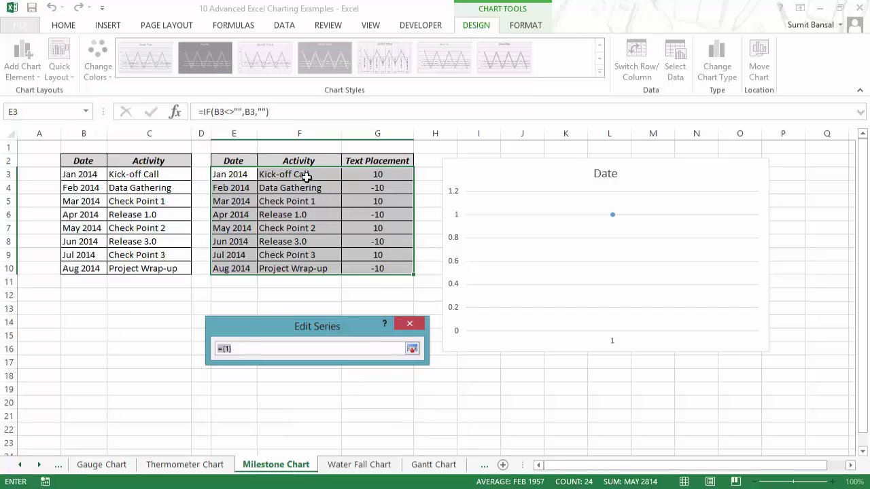
{"action": "left_click_drag", "start_coordinate": [308, 176], "coordinate": [319, 265]}
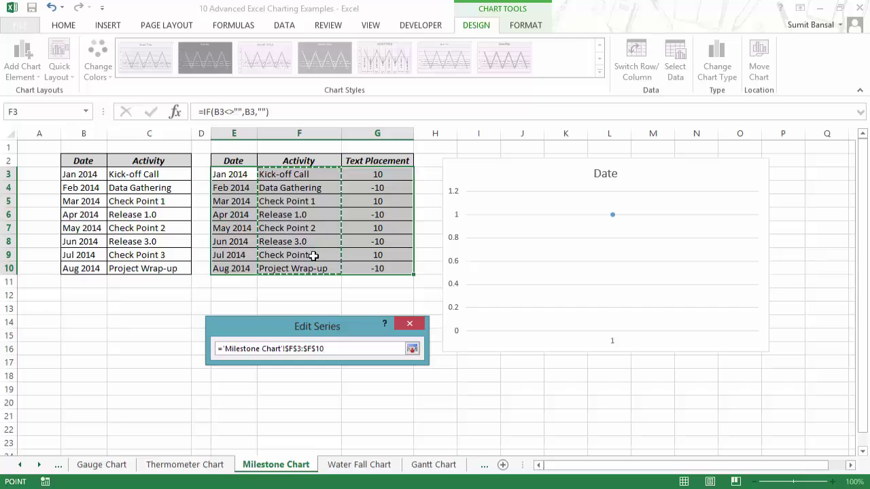
{"action": "left_click", "coordinate": [412, 348]}
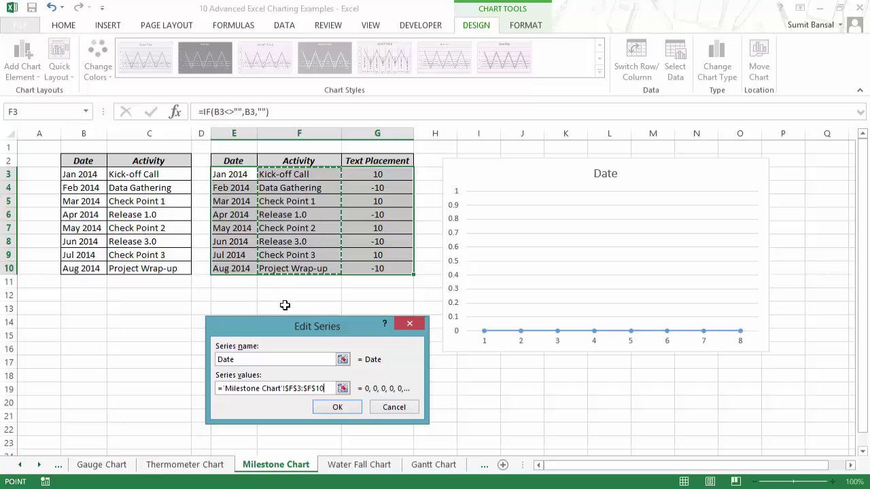
{"action": "left_click", "coordinate": [337, 407]}
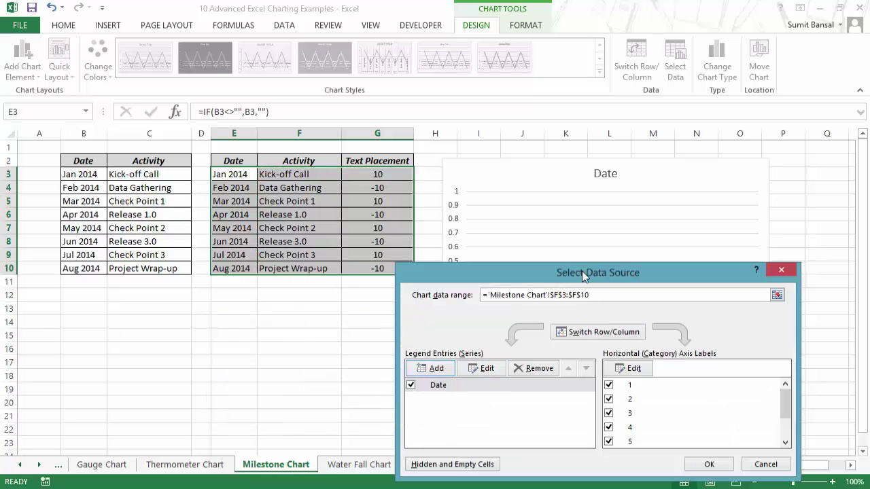
- Set the chart's horizontal axis labels to the helper table dates in E3:E10
{"action": "left_click_drag", "start_coordinate": [582, 270], "coordinate": [627, 48]}
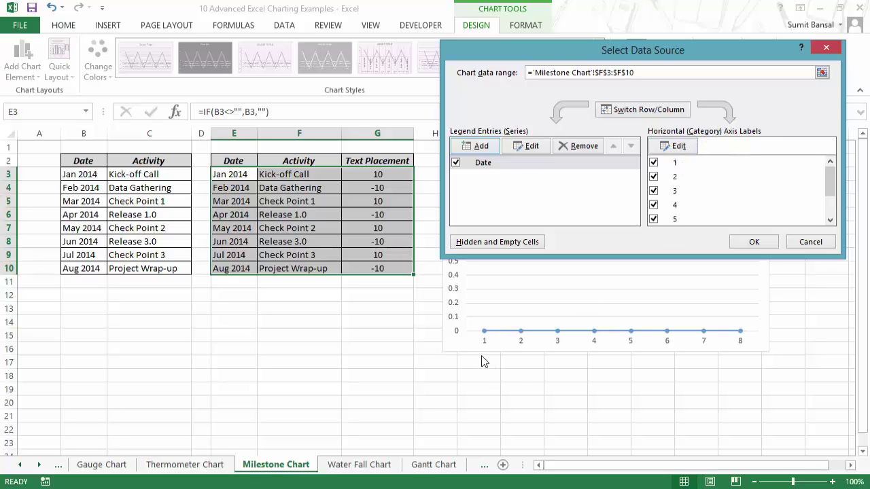
{"action": "left_click", "coordinate": [691, 149]}
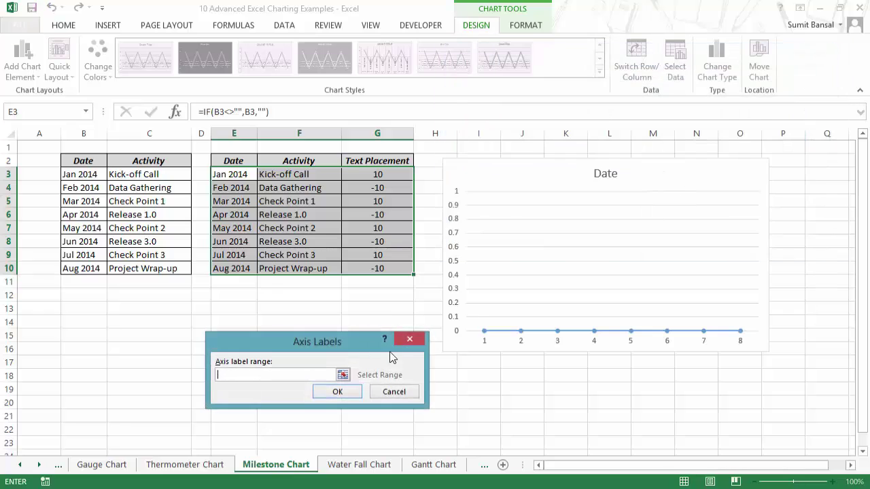
{"action": "left_click_drag", "start_coordinate": [224, 175], "coordinate": [233, 270]}
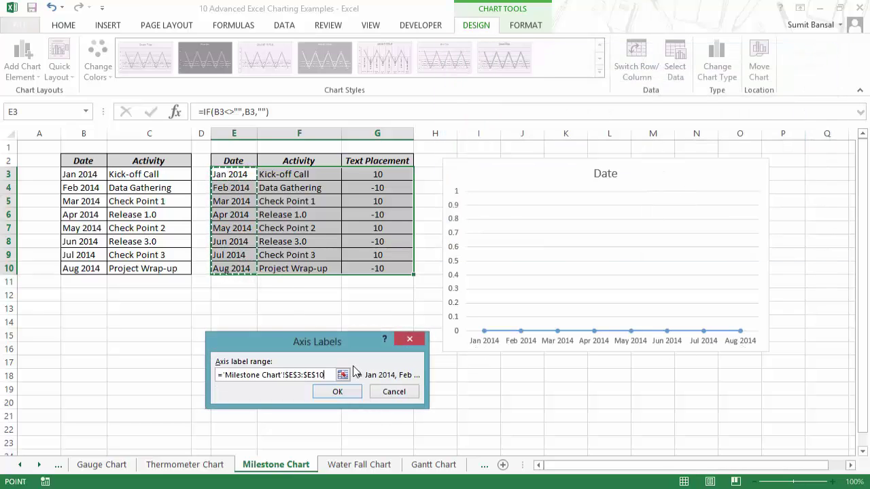
{"action": "left_click", "coordinate": [337, 391]}
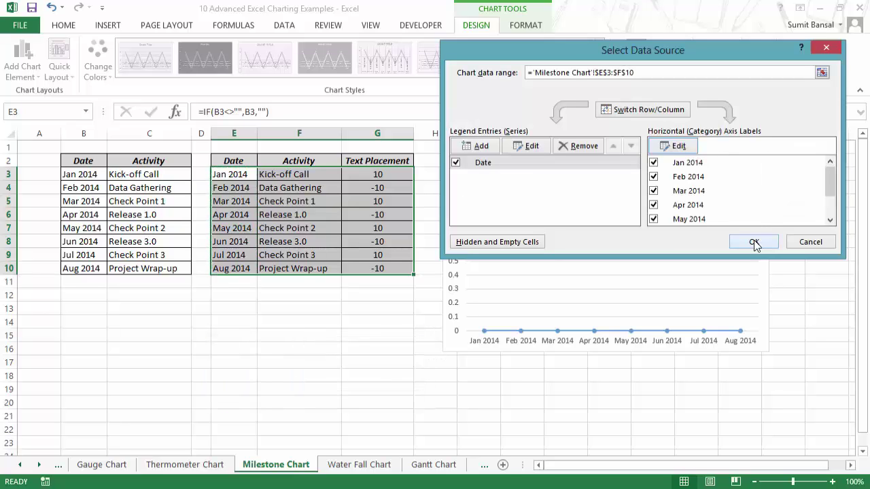
- Add a second series named Activity with the Text Placement values in G3:G10 and apply the chart's data source changes
{"action": "left_click_drag", "start_coordinate": [494, 53], "coordinate": [523, 48]}
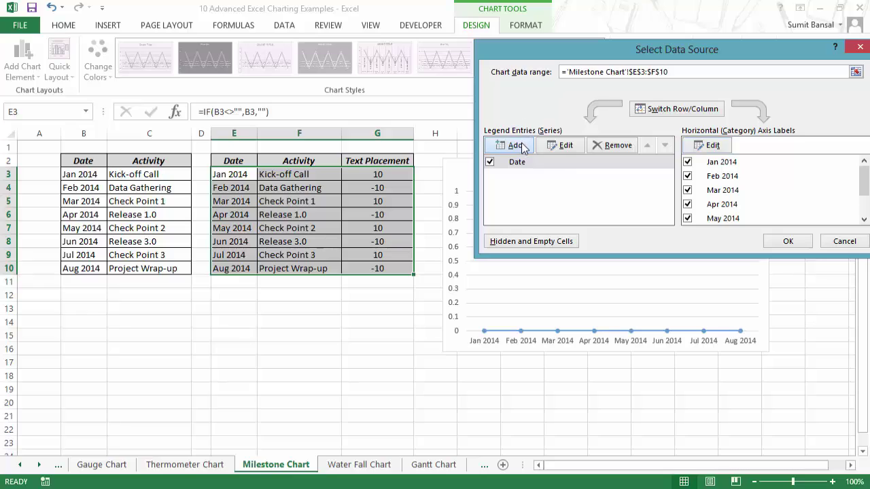
{"action": "left_click", "coordinate": [521, 145]}
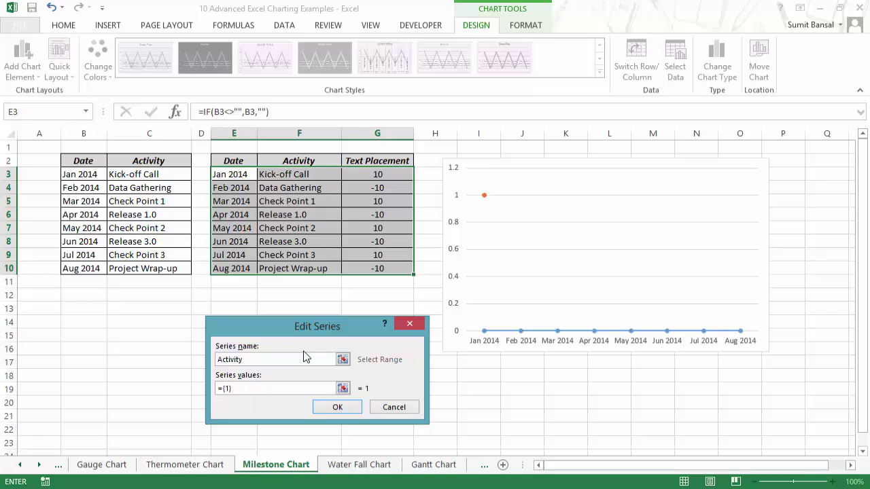
{"action": "left_click", "coordinate": [343, 388]}
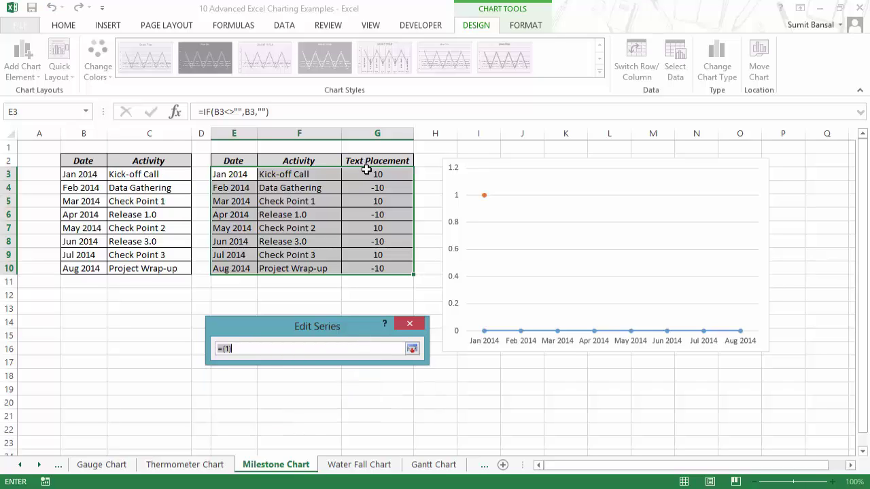
{"action": "left_click_drag", "start_coordinate": [363, 171], "coordinate": [380, 267]}
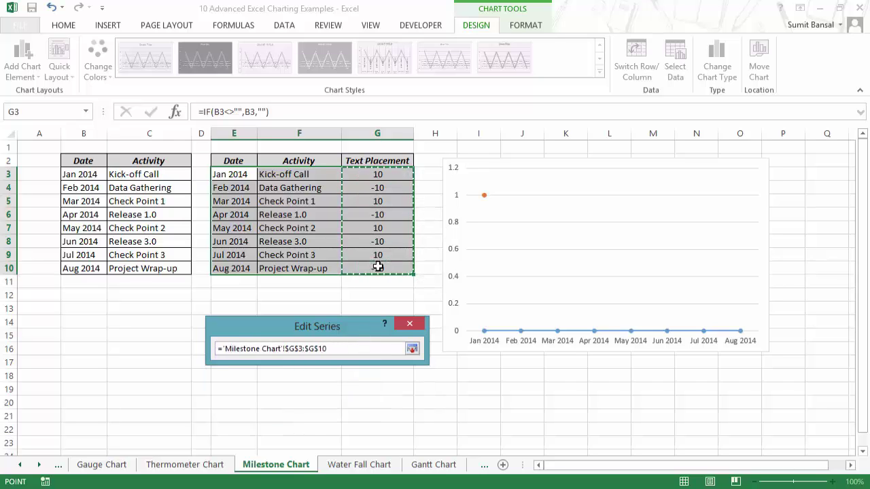
{"action": "left_click", "coordinate": [412, 349]}
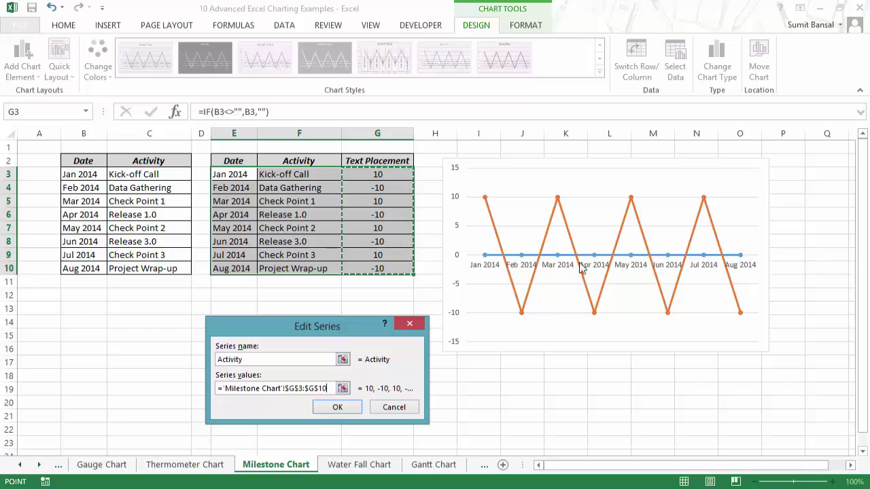
{"action": "mouse_move", "coordinate": [566, 223]}
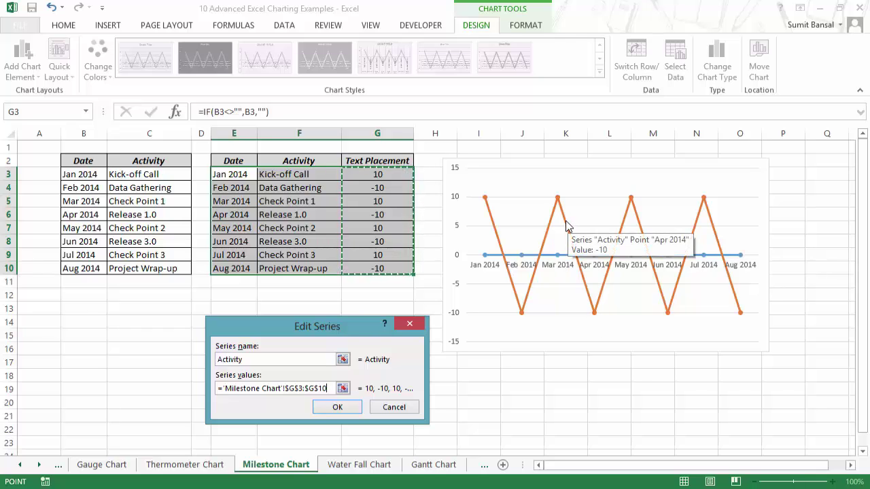
{"action": "left_click", "coordinate": [337, 407]}
{"action": "left_click", "coordinate": [786, 241]}
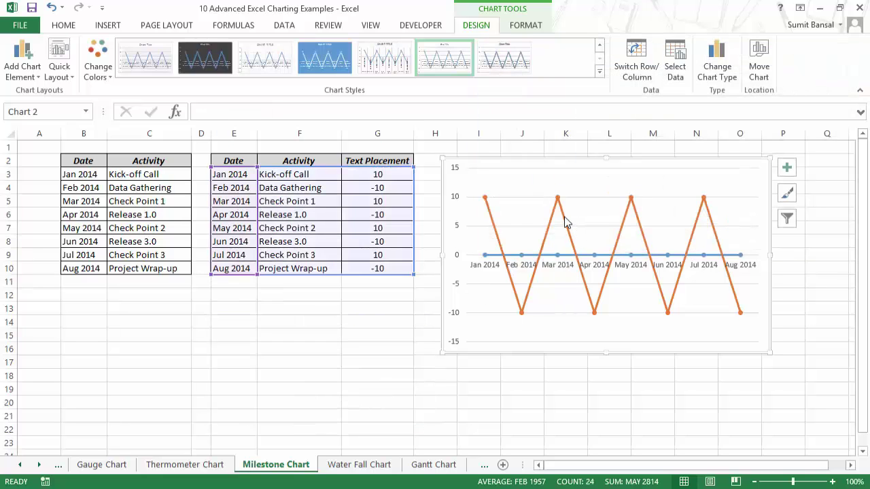
- Change the Activity series to a stacked column chart type, keeping the Date series as a line with markers
{"action": "left_click", "coordinate": [565, 224]}
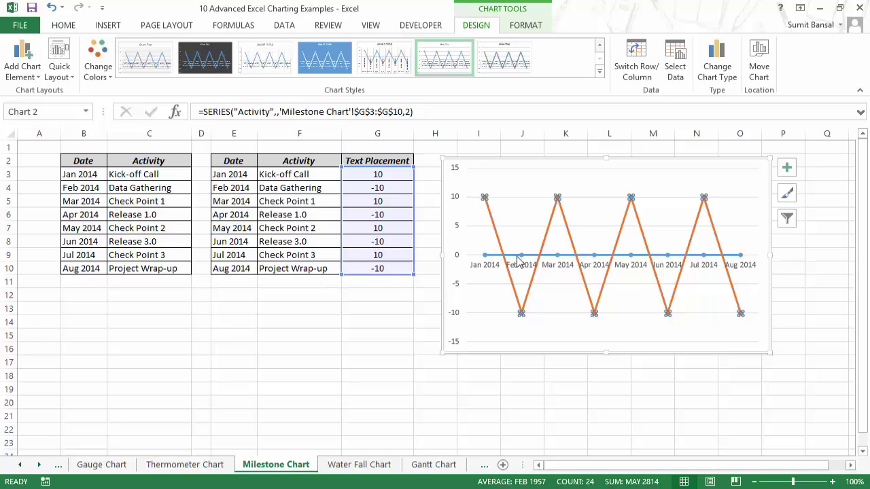
{"action": "right_click", "coordinate": [563, 215]}
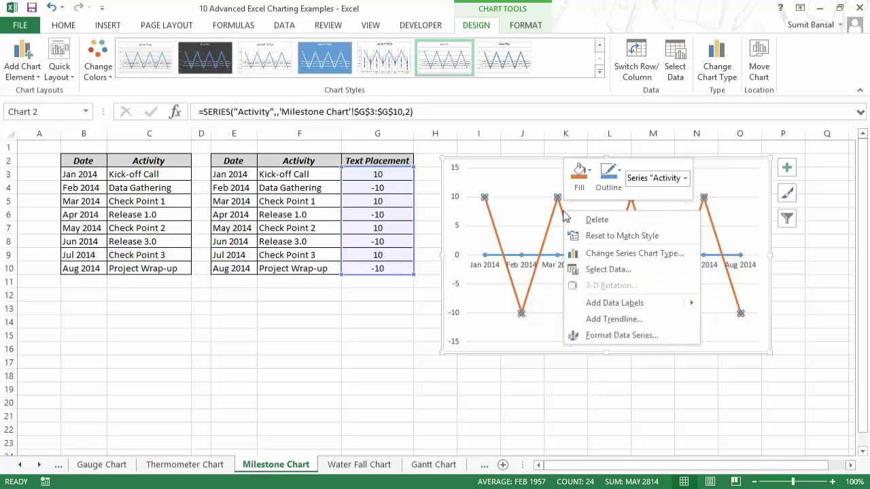
{"action": "left_click", "coordinate": [642, 257]}
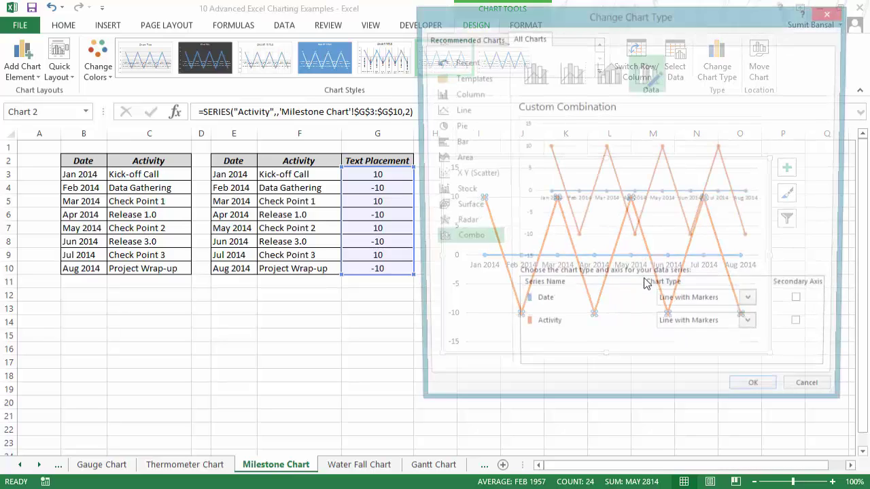
{"action": "left_click_drag", "start_coordinate": [615, 19], "coordinate": [389, 51]}
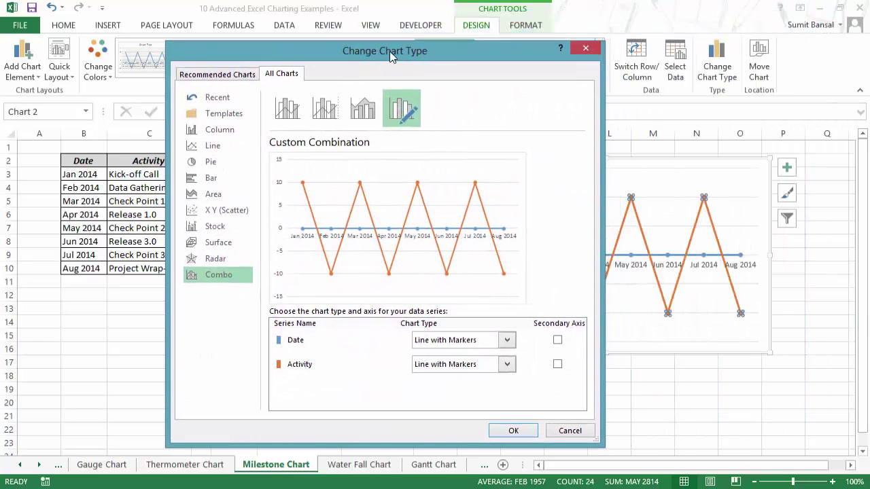
{"action": "left_click", "coordinate": [507, 365]}
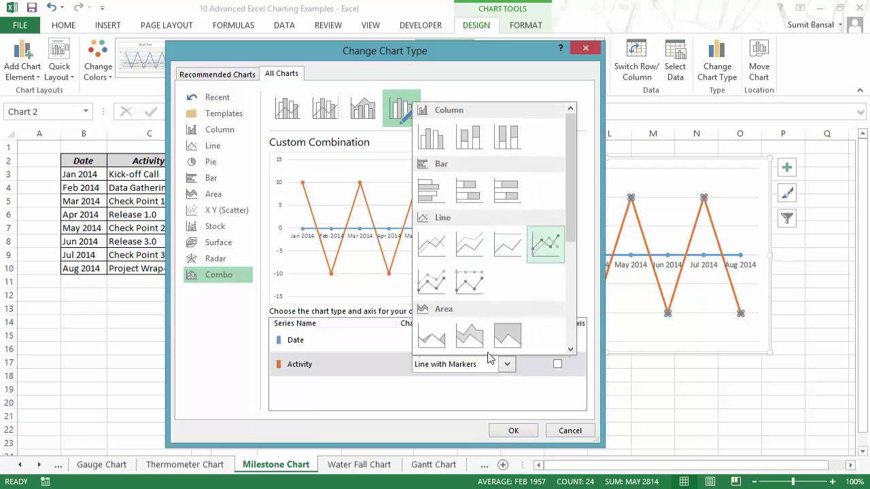
{"action": "left_click", "coordinate": [474, 139]}
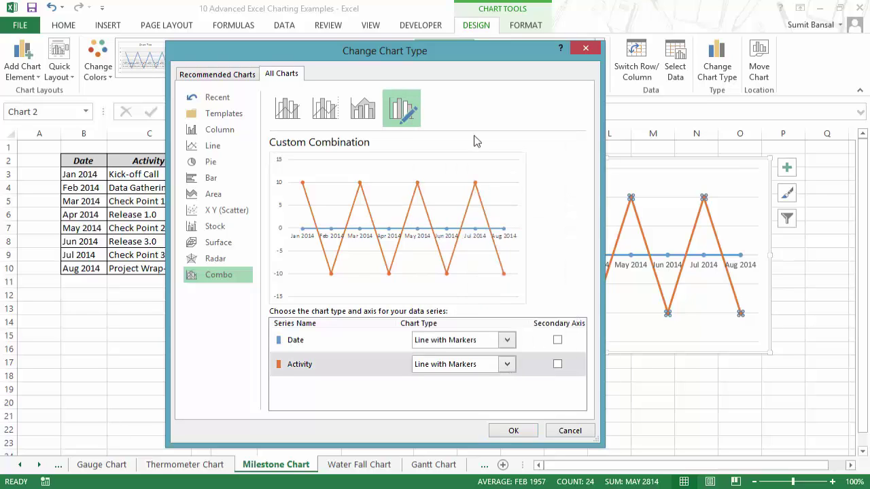
{"action": "left_click", "coordinate": [523, 433]}
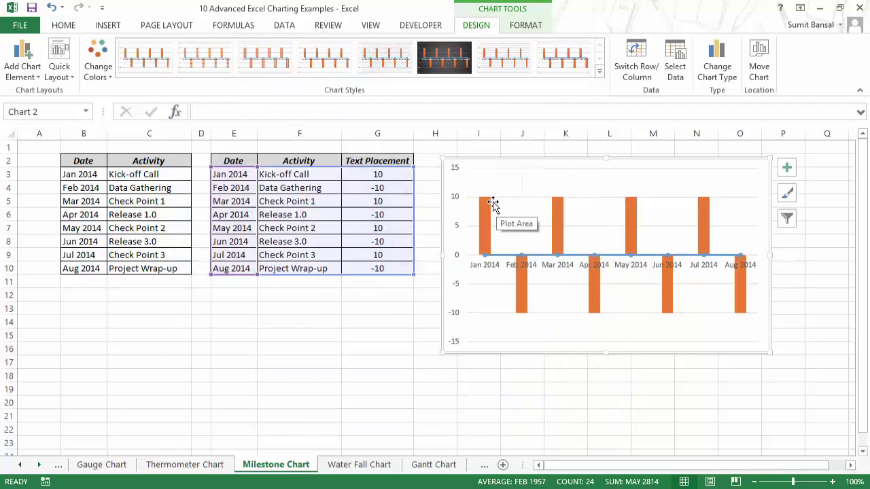
- Plot the Activity column series on the secondary axis
{"action": "mouse_move", "coordinate": [490, 200]}
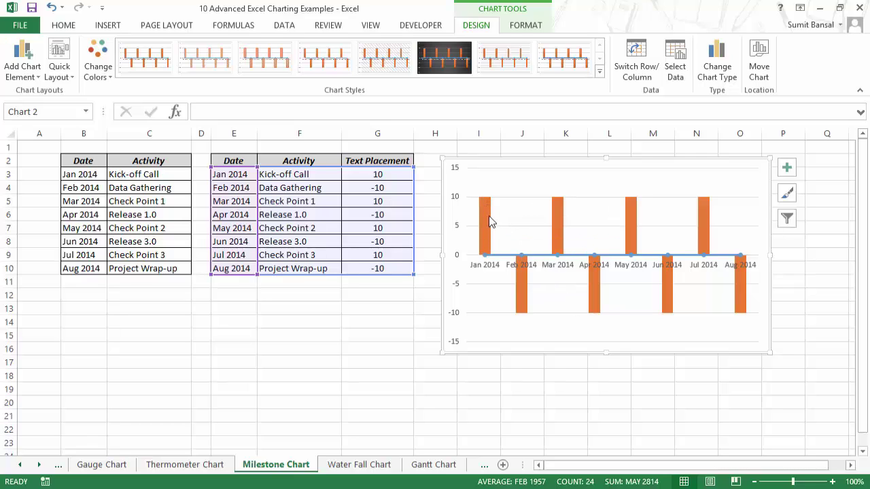
{"action": "left_click", "coordinate": [490, 220]}
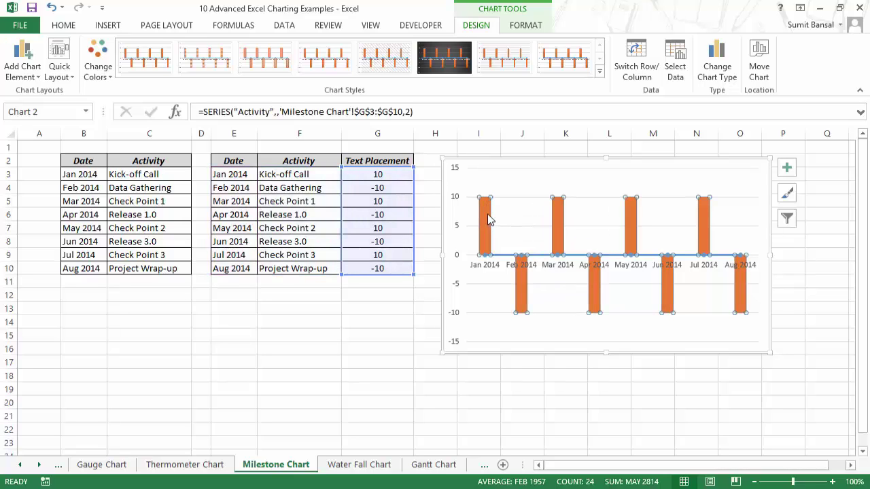
{"action": "right_click", "coordinate": [490, 220]}
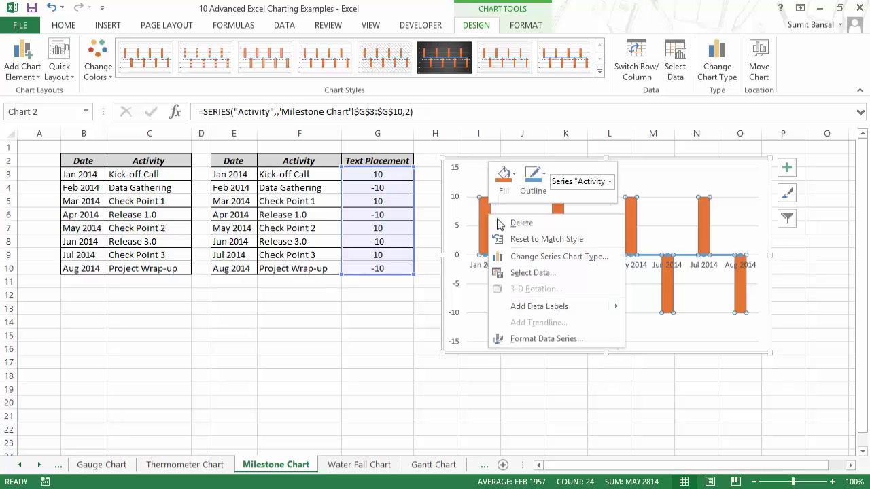
{"action": "left_click", "coordinate": [547, 338]}
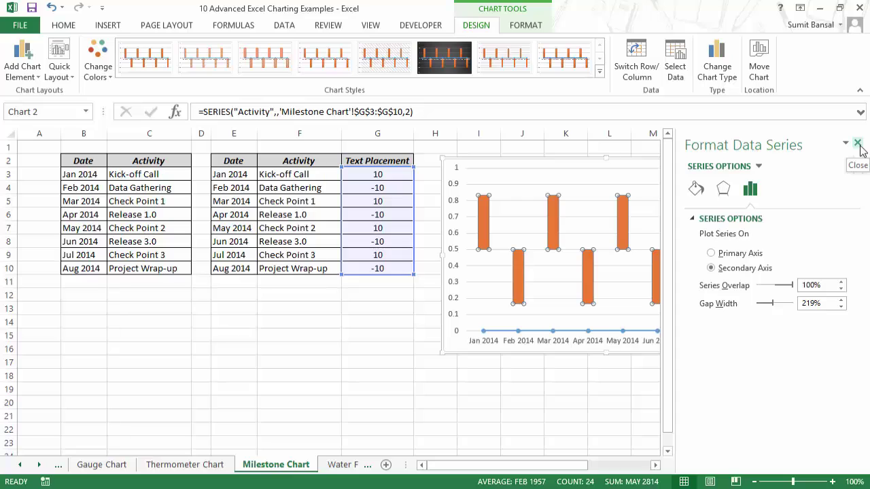
{"action": "left_click", "coordinate": [858, 146]}
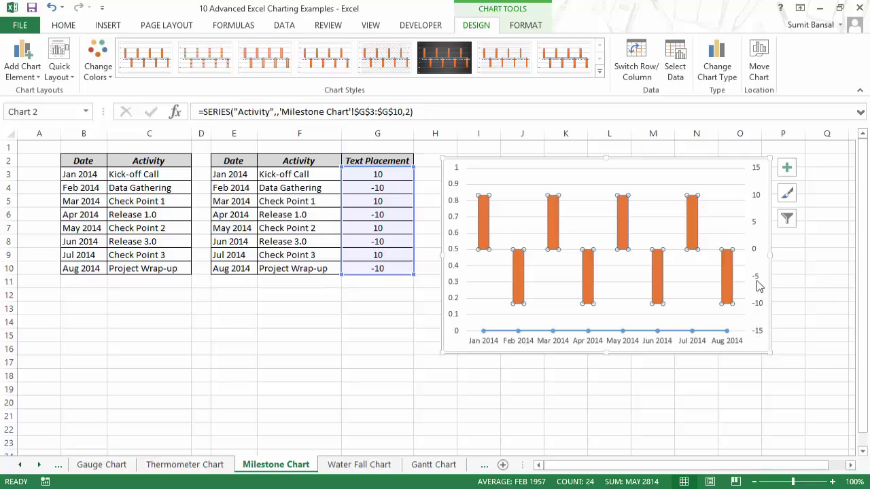
- Delete the chart's secondary vertical axis
{"action": "left_click", "coordinate": [756, 226]}
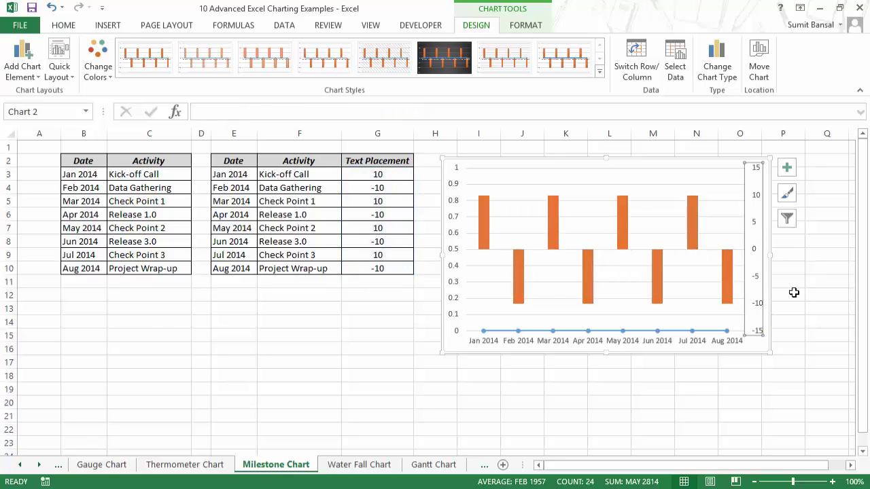
{"action": "key", "text": "Delete"}
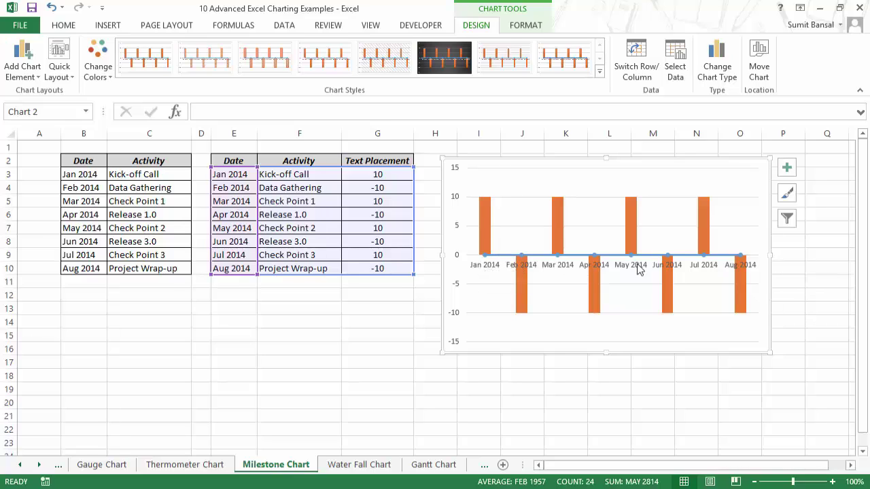
- Add vertical error bars to the Activity series with Minus direction, No Cap end style and a 100% percentage error amount
{"action": "left_click", "coordinate": [485, 232]}
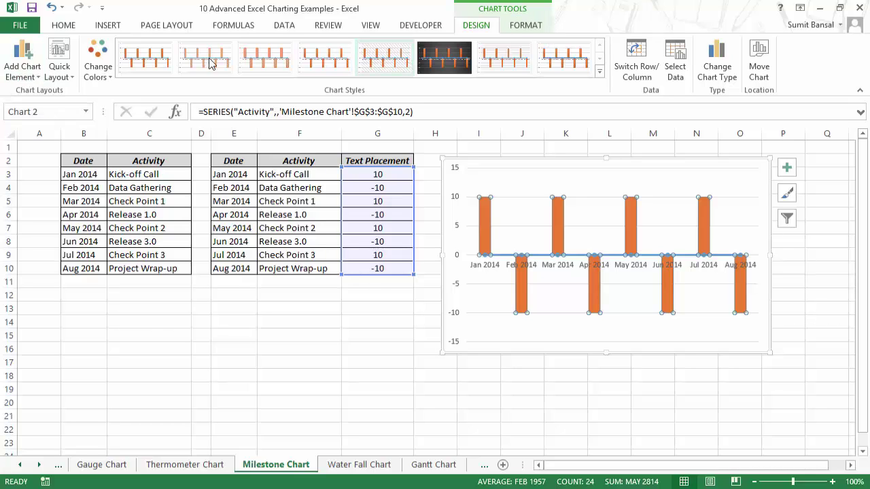
{"action": "left_click", "coordinate": [32, 77]}
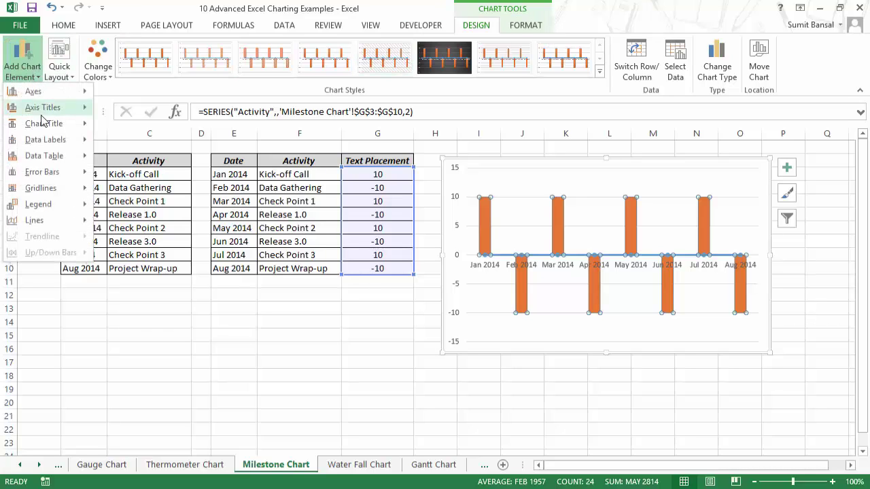
{"action": "mouse_move", "coordinate": [54, 172]}
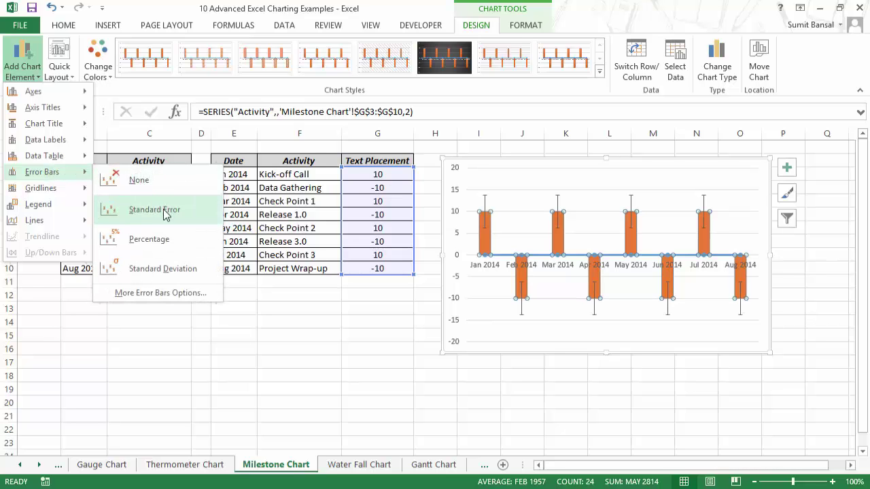
{"action": "left_click", "coordinate": [154, 293]}
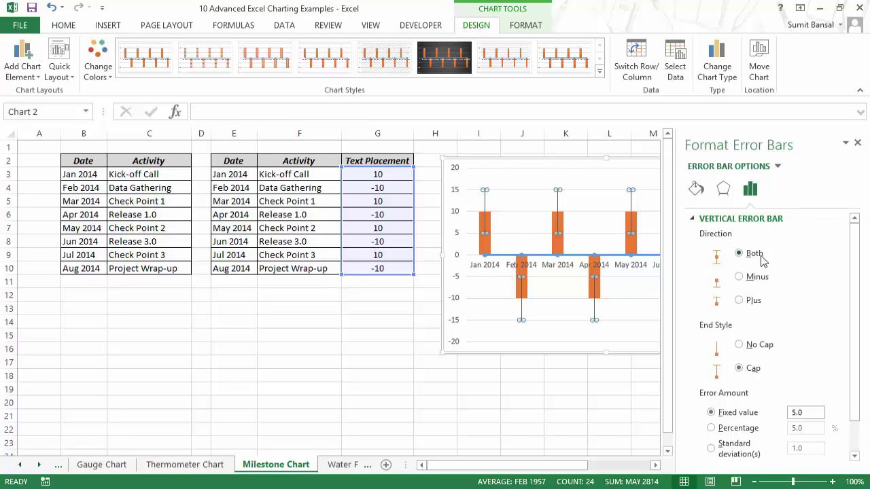
{"action": "left_click", "coordinate": [740, 278]}
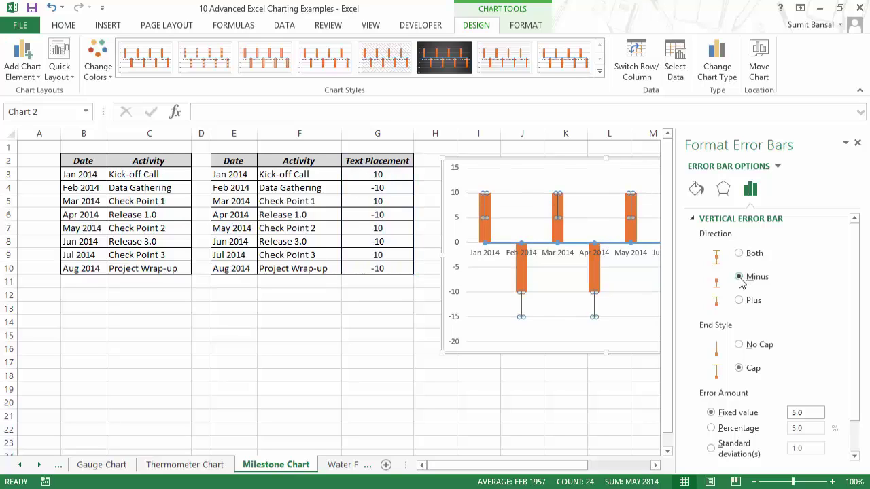
{"action": "left_click", "coordinate": [740, 346]}
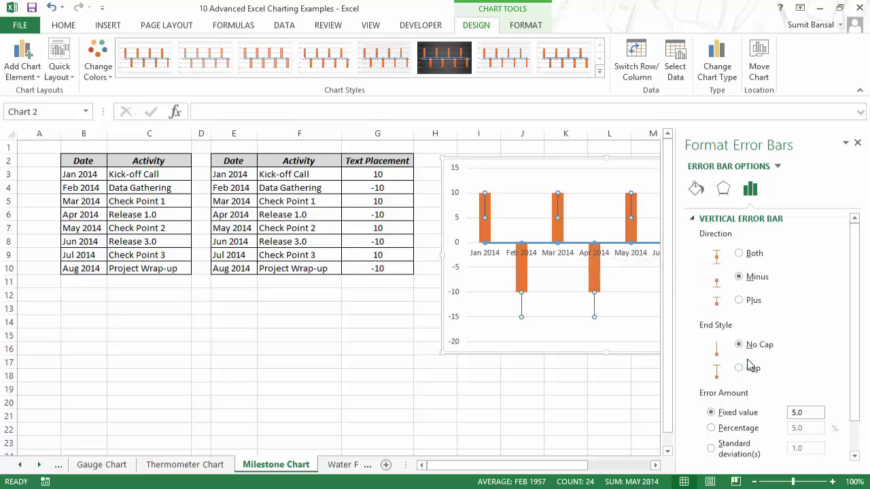
{"action": "left_click", "coordinate": [739, 430]}
{"action": "type", "text": "100"}
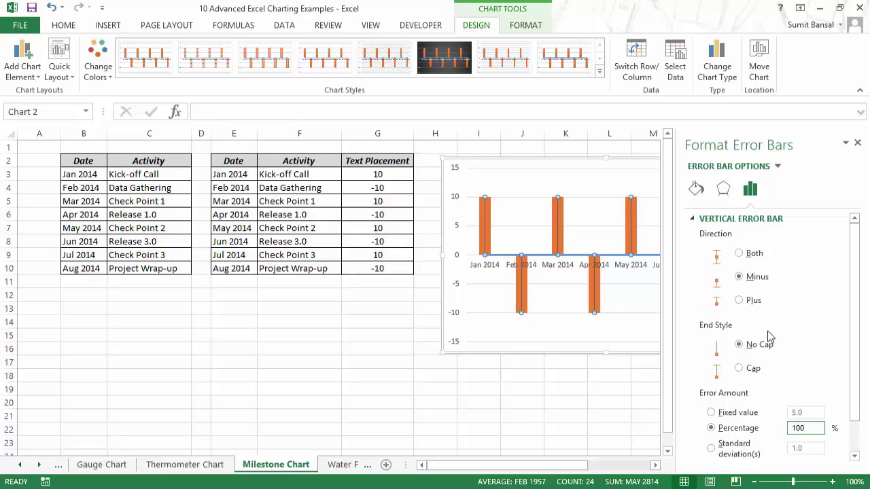
{"action": "left_click", "coordinate": [857, 145]}
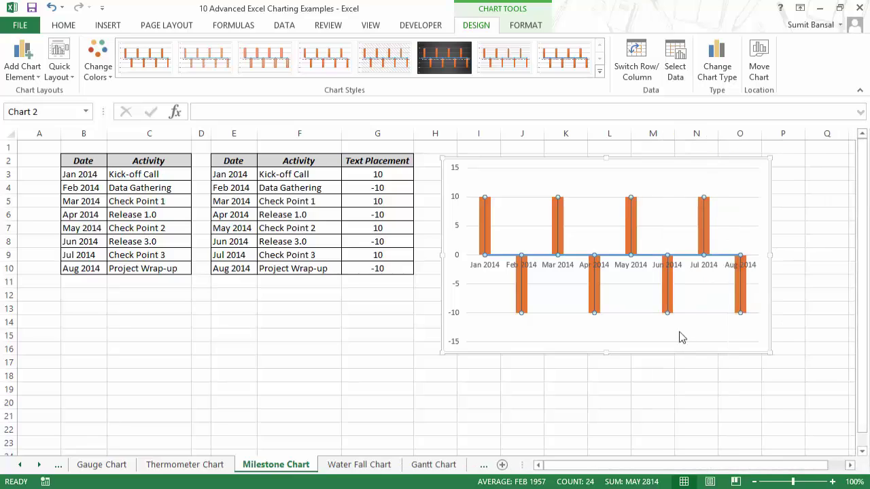
{"action": "left_click", "coordinate": [407, 335]}
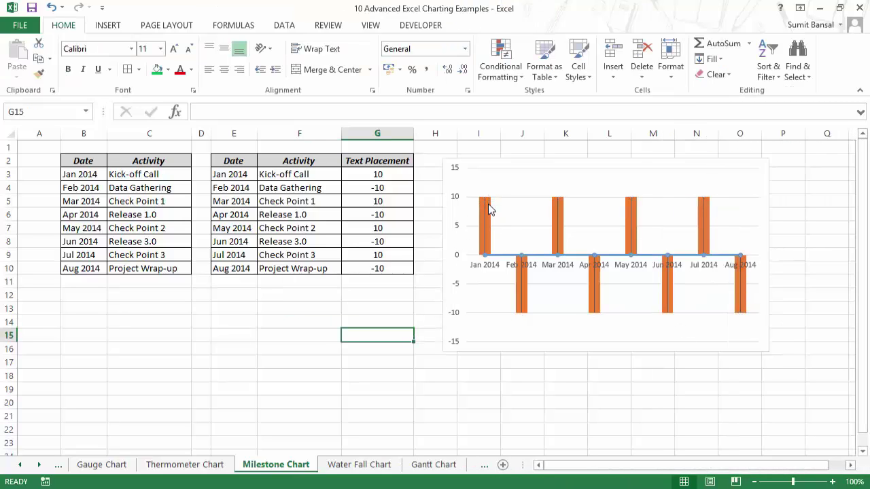
- Add data labels to the Activity column series
{"action": "mouse_move", "coordinate": [486, 258]}
{"action": "left_click", "coordinate": [491, 222]}
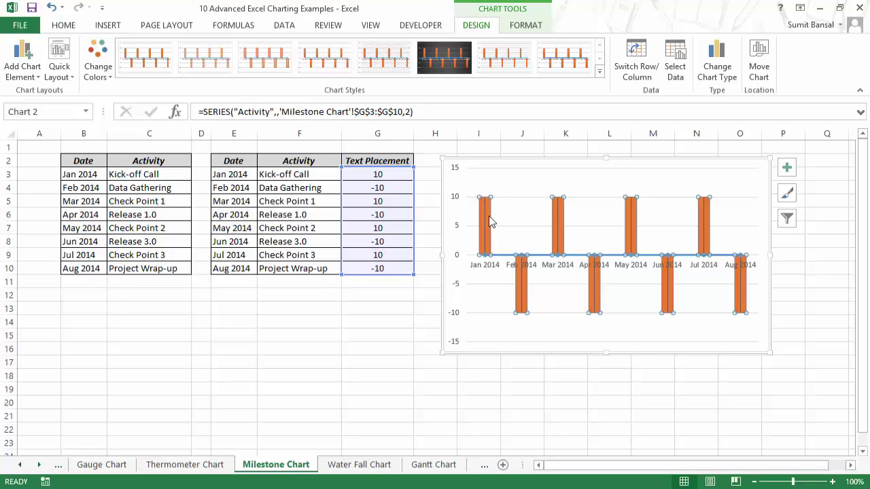
{"action": "right_click", "coordinate": [491, 222]}
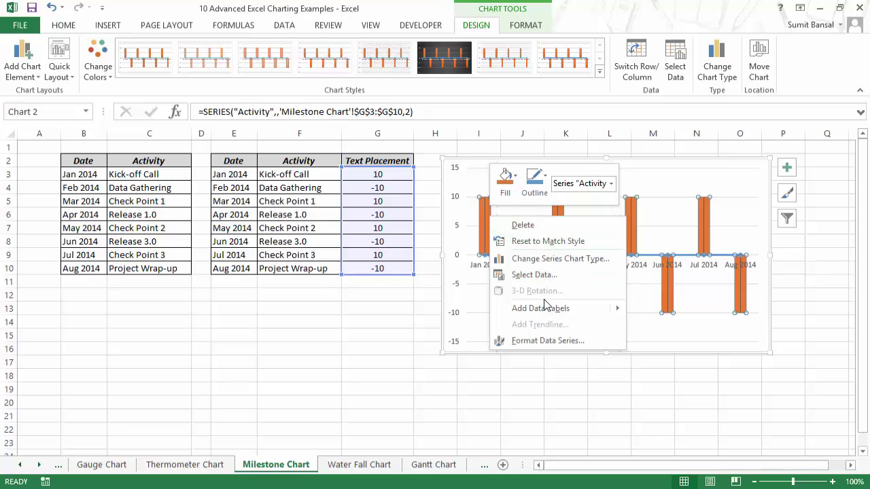
{"action": "mouse_move", "coordinate": [563, 310]}
{"action": "left_click", "coordinate": [665, 311]}
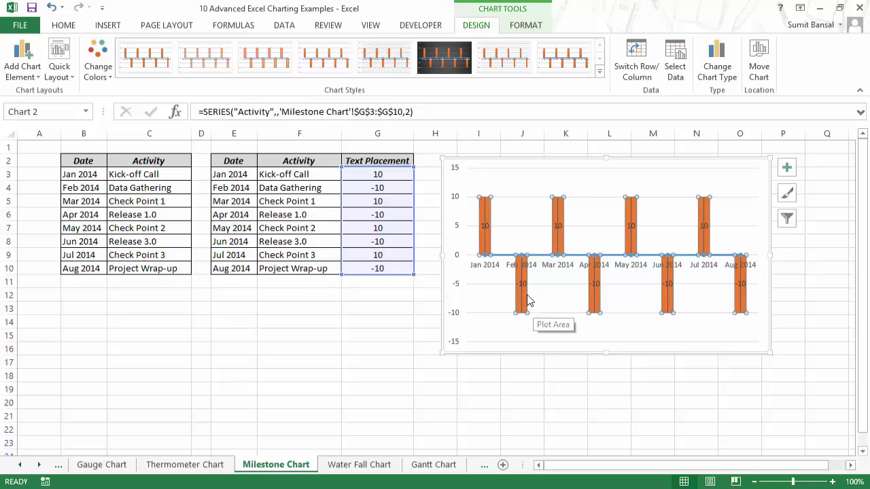
- Try turning off Value in the Activity data labels, and add the data labels to the series again
{"action": "left_click", "coordinate": [487, 228]}
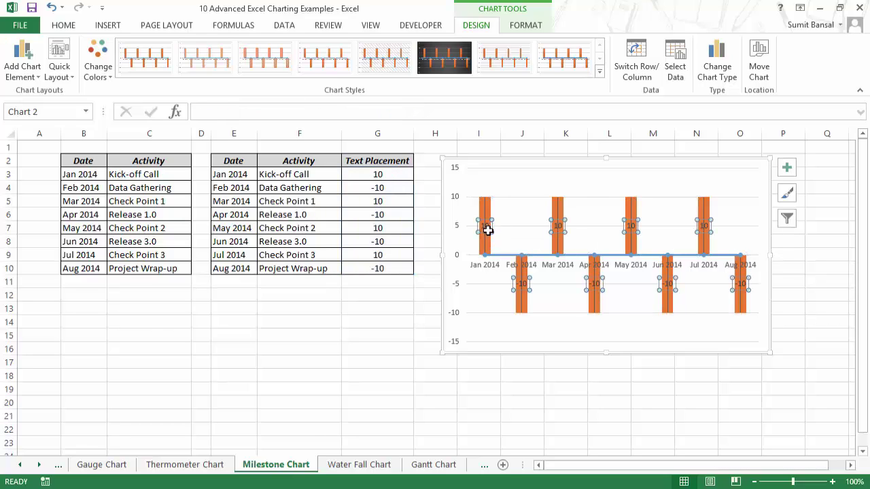
{"action": "right_click", "coordinate": [487, 230]}
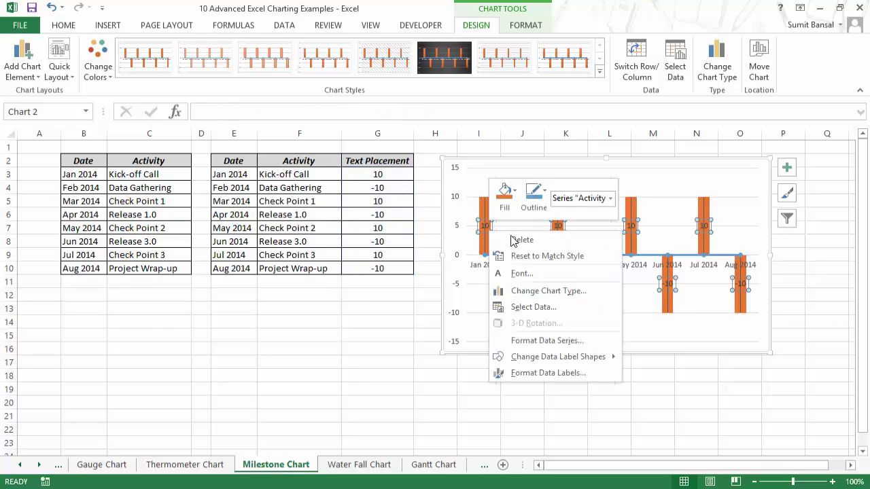
{"action": "left_click", "coordinate": [553, 373]}
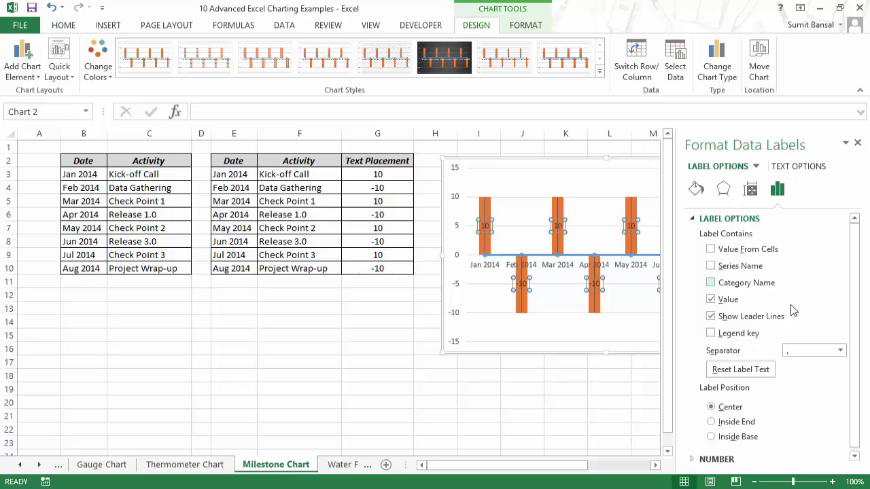
{"action": "left_click", "coordinate": [711, 300]}
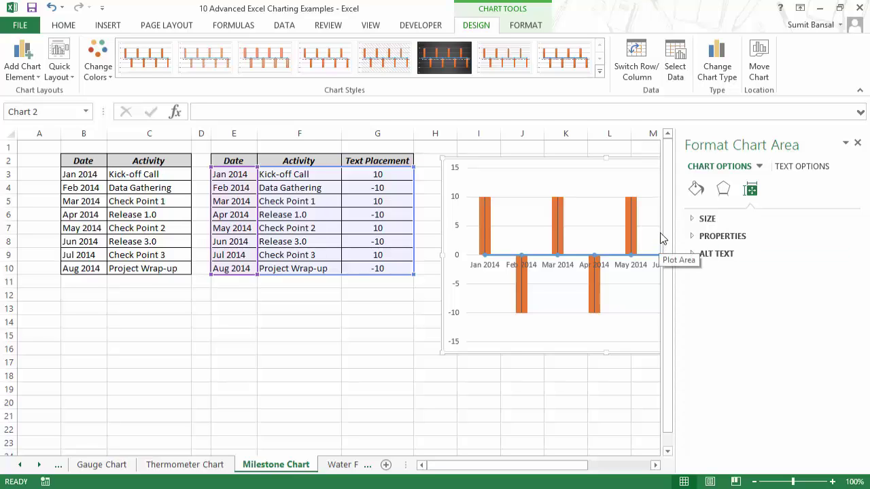
{"action": "right_click", "coordinate": [485, 218]}
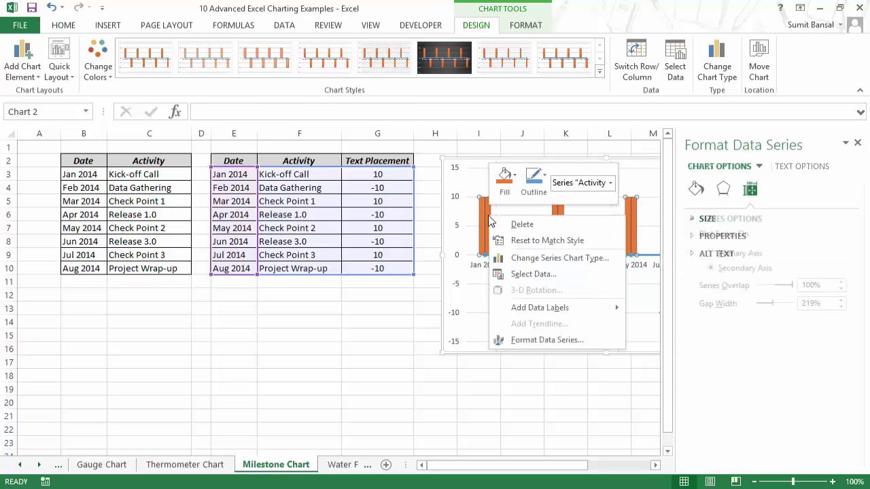
{"action": "mouse_move", "coordinate": [583, 310]}
{"action": "left_click", "coordinate": [653, 309]}
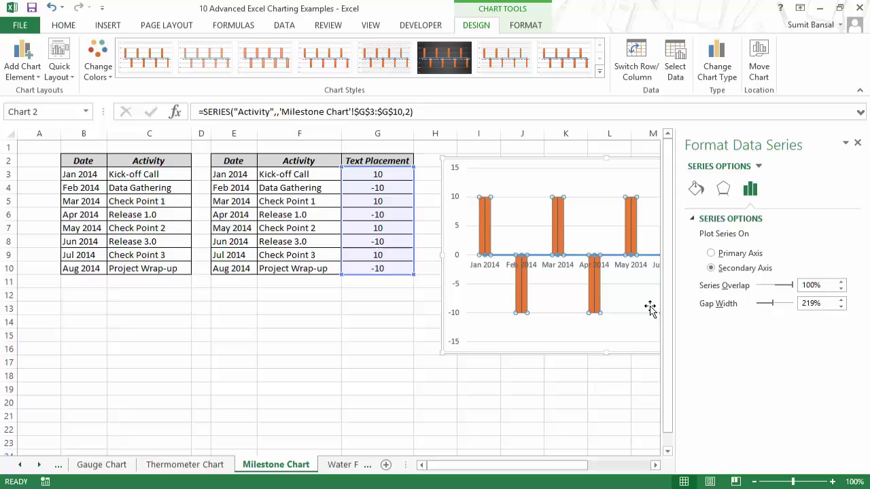
- Try showing the category name in the Activity data labels, turn it off again and close the label formatting options
{"action": "left_click", "coordinate": [483, 227]}
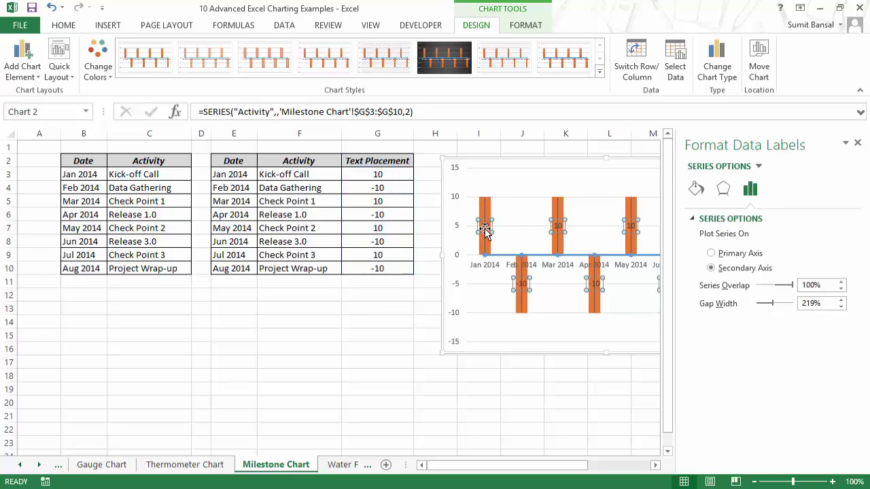
{"action": "left_click", "coordinate": [696, 189]}
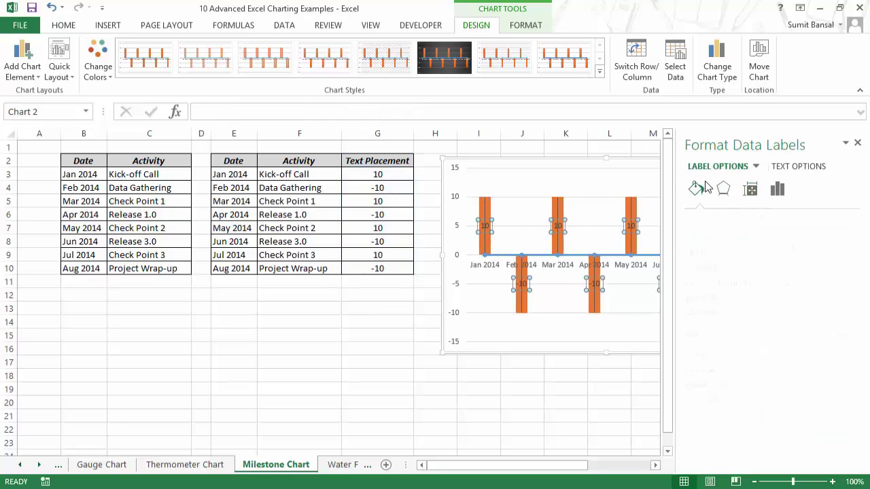
{"action": "left_click", "coordinate": [756, 167]}
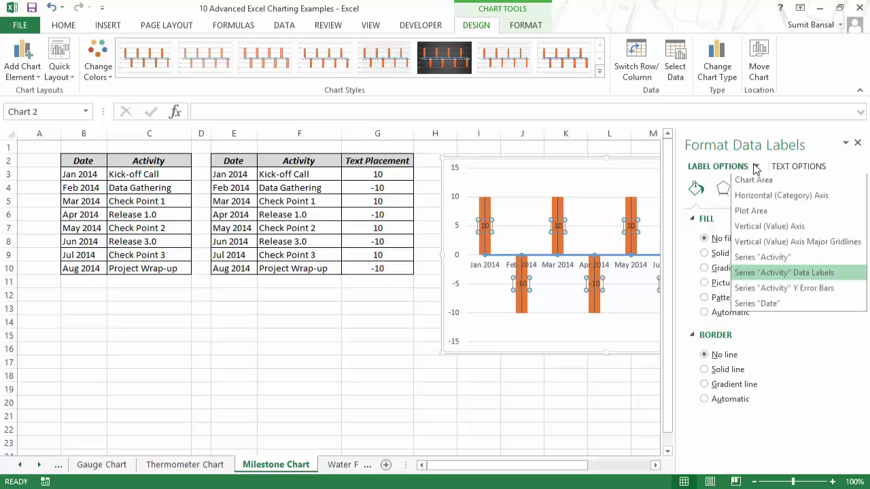
{"action": "left_click", "coordinate": [768, 276]}
{"action": "right_click", "coordinate": [486, 227]}
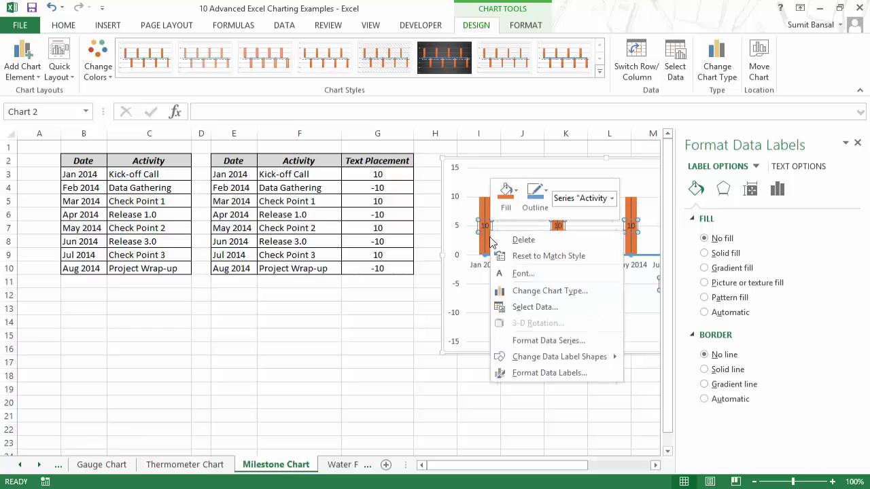
{"action": "left_click", "coordinate": [534, 374]}
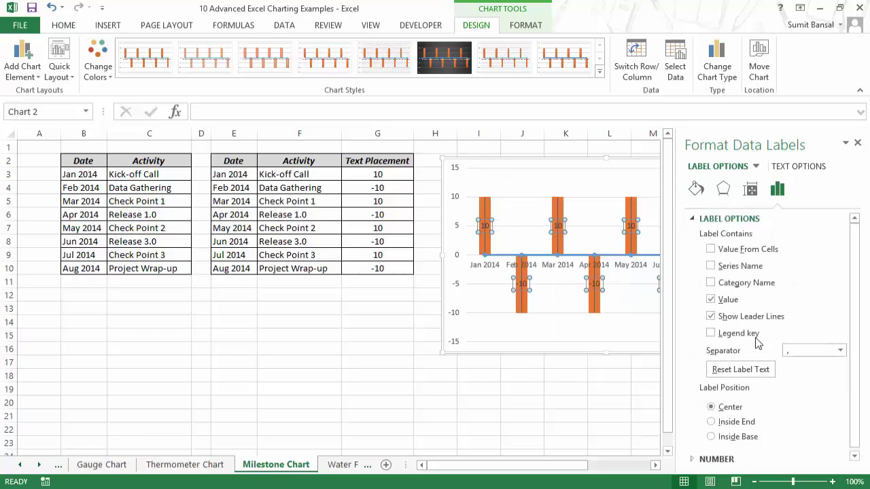
{"action": "left_click", "coordinate": [711, 283]}
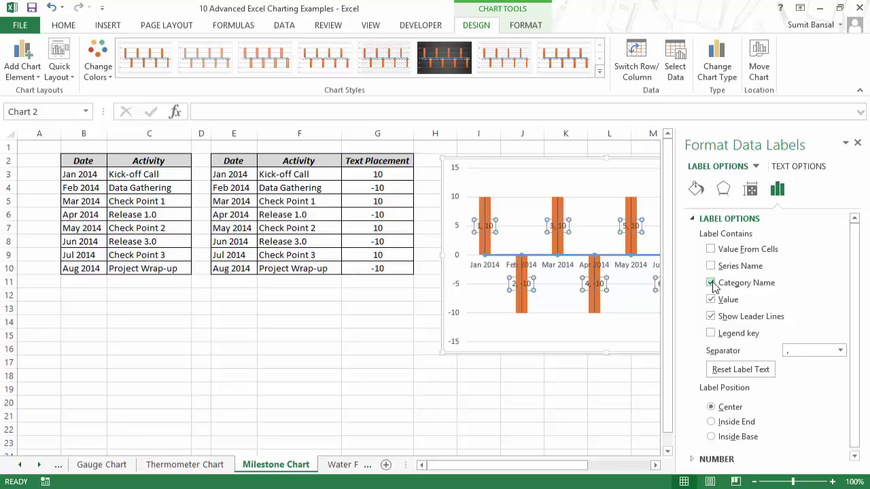
{"action": "left_click", "coordinate": [712, 284]}
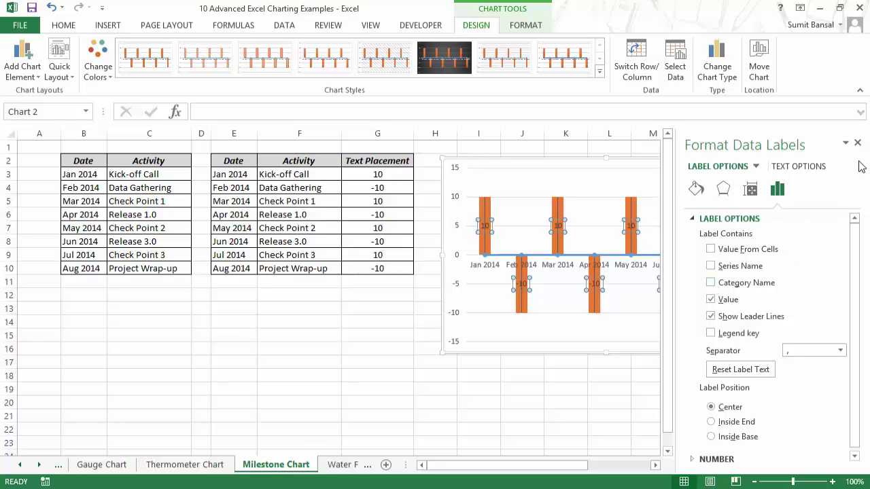
{"action": "left_click", "coordinate": [857, 142]}
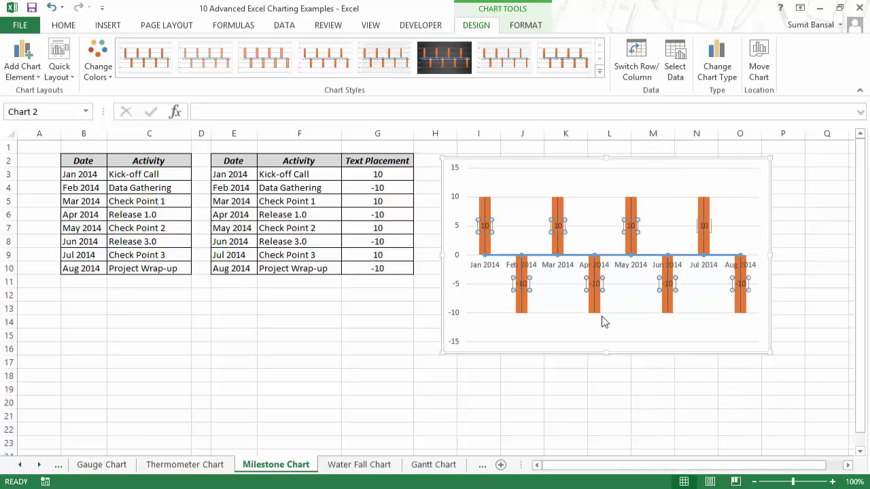
- Set the Activity series' horizontal axis labels to the activity names in F3:F10 of the Milestone Chart sheet
{"action": "left_click", "coordinate": [492, 213]}
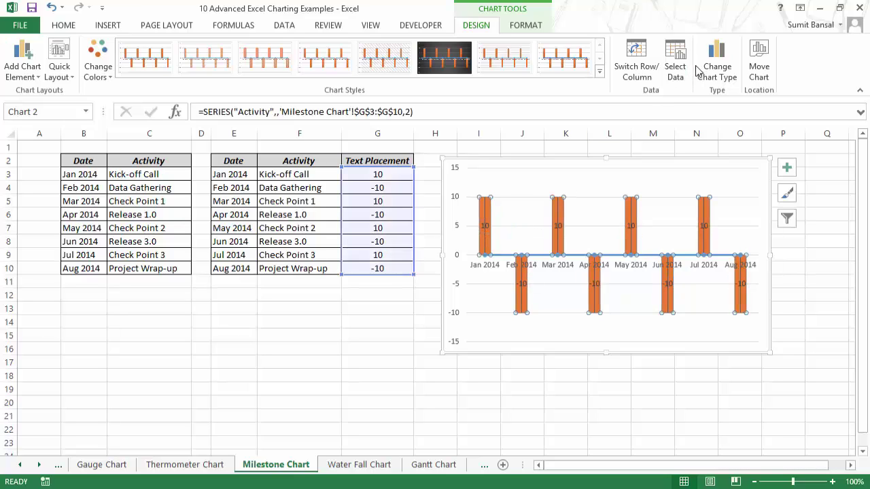
{"action": "left_click", "coordinate": [675, 67]}
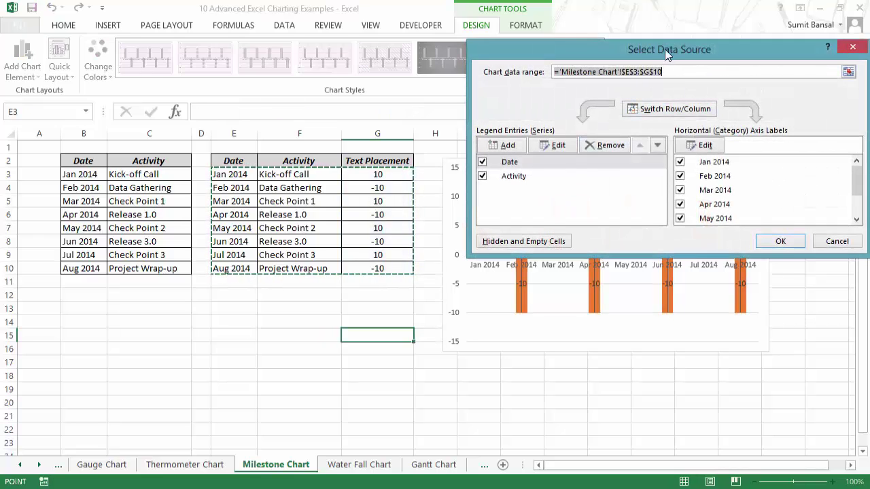
{"action": "left_click_drag", "start_coordinate": [664, 49], "coordinate": [219, 98]}
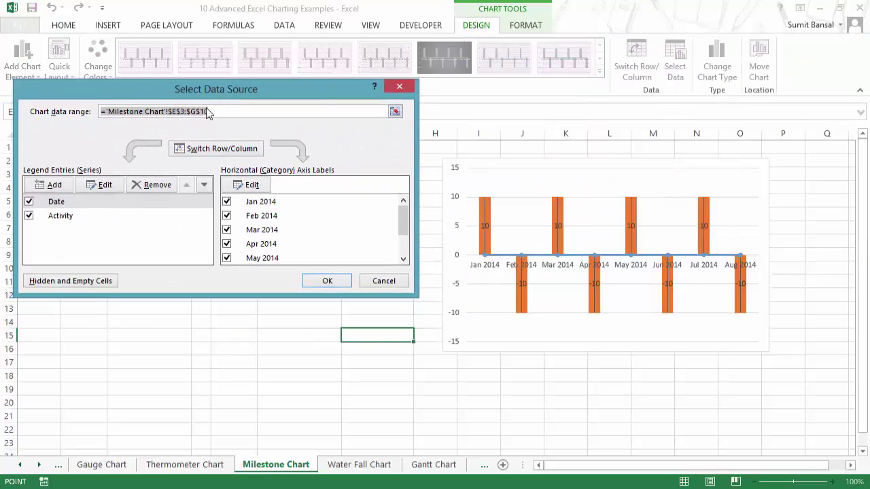
{"action": "left_click", "coordinate": [55, 219]}
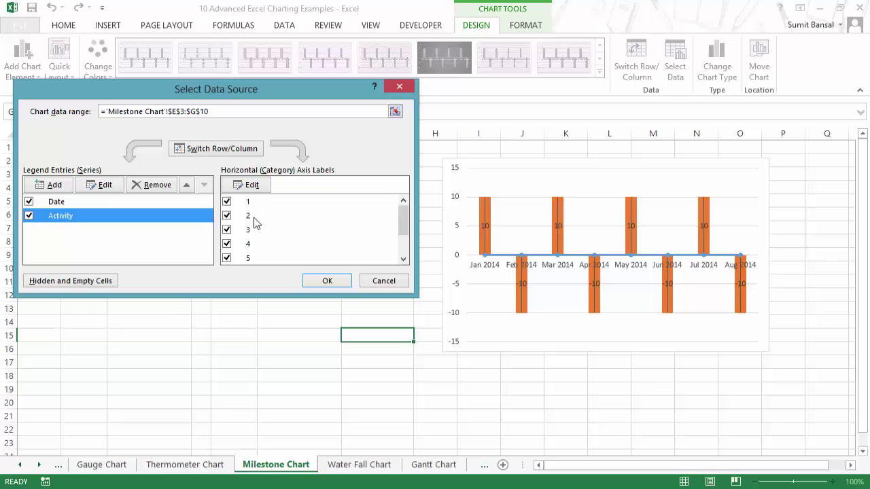
{"action": "left_click", "coordinate": [253, 186]}
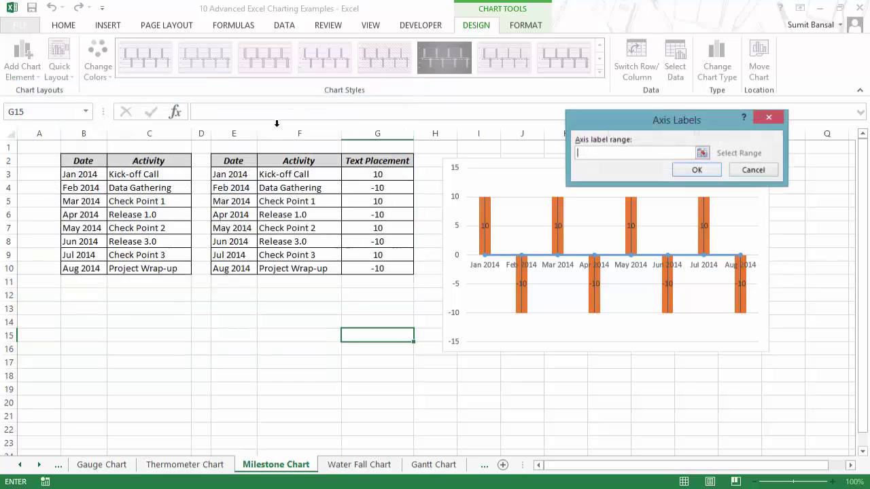
{"action": "left_click_drag", "start_coordinate": [304, 176], "coordinate": [302, 268]}
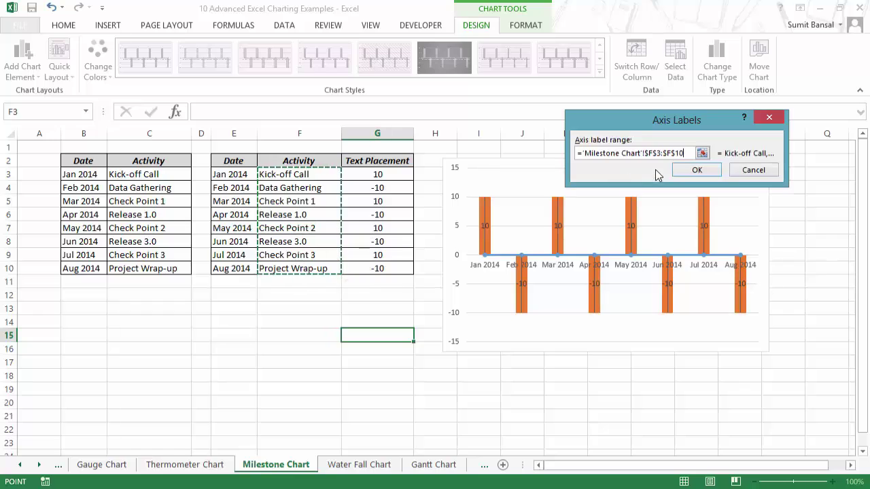
{"action": "left_click", "coordinate": [696, 170]}
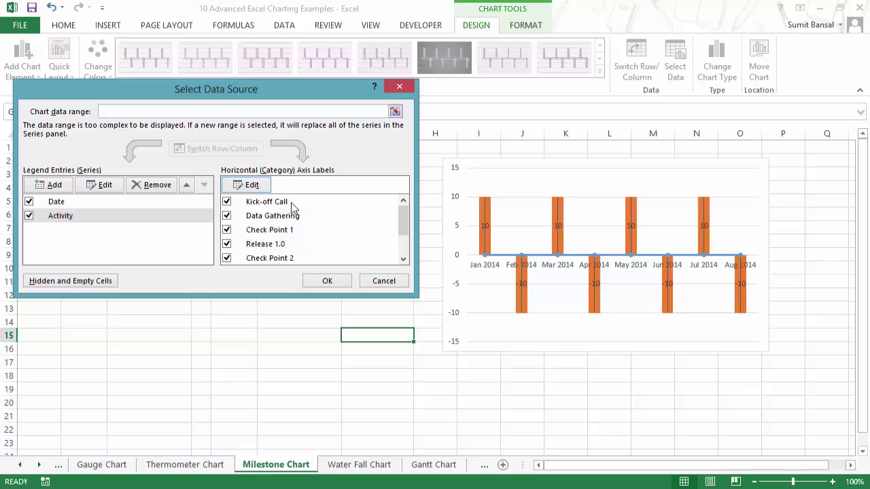
{"action": "left_click", "coordinate": [320, 281]}
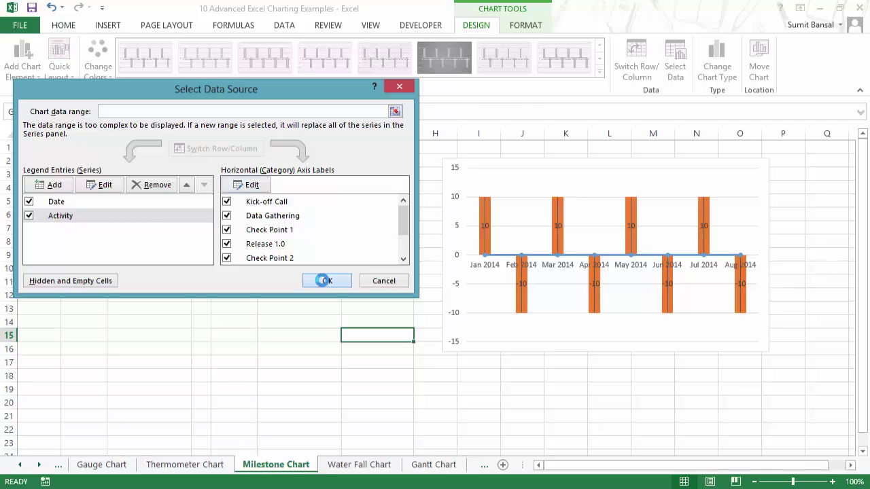
- Make the Activity data labels show the category name instead of the value
{"action": "left_click", "coordinate": [486, 228]}
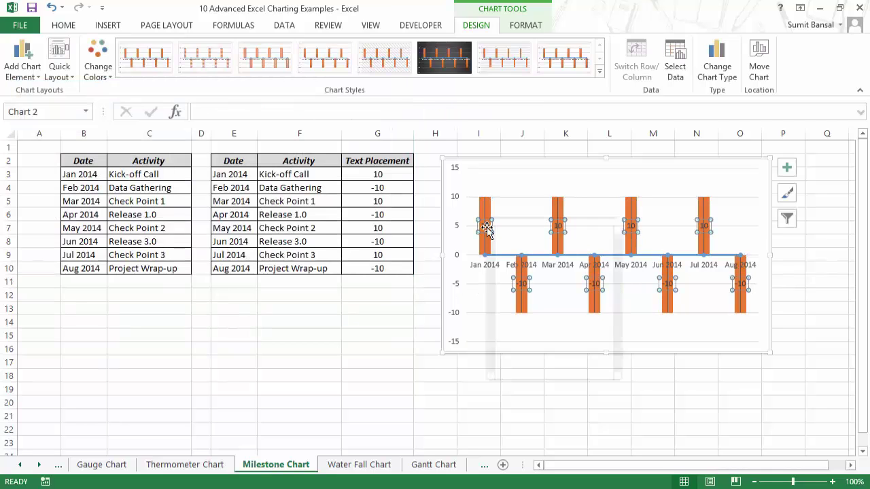
{"action": "right_click", "coordinate": [486, 228]}
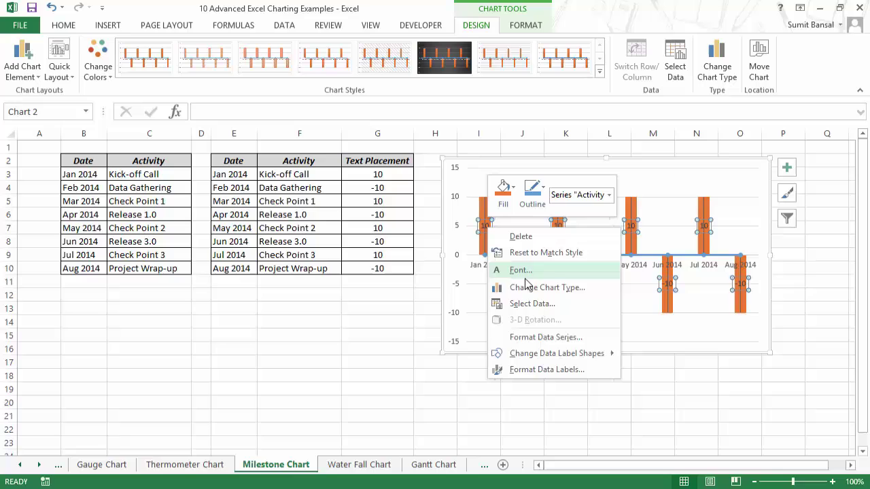
{"action": "left_click", "coordinate": [555, 369]}
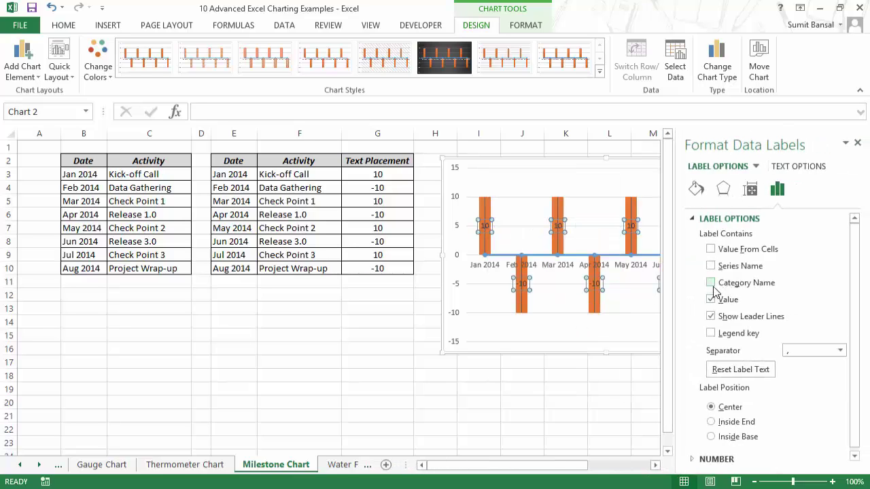
{"action": "left_click", "coordinate": [710, 283]}
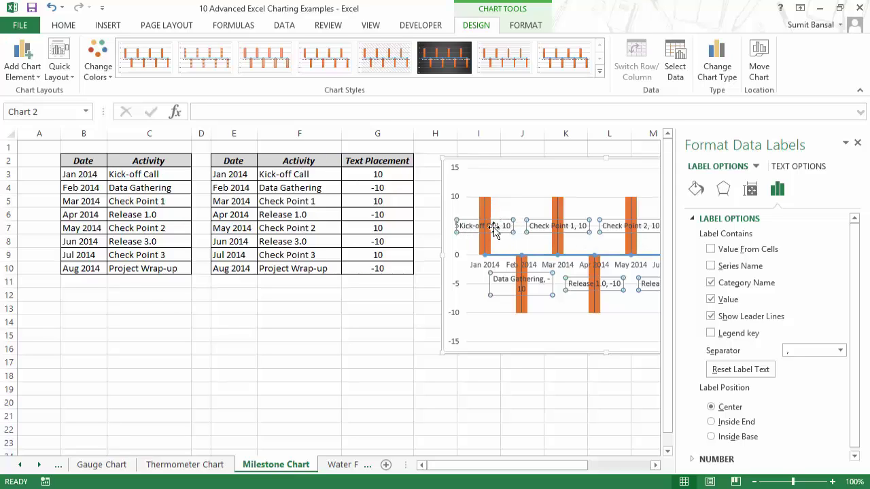
{"action": "left_click", "coordinate": [710, 300]}
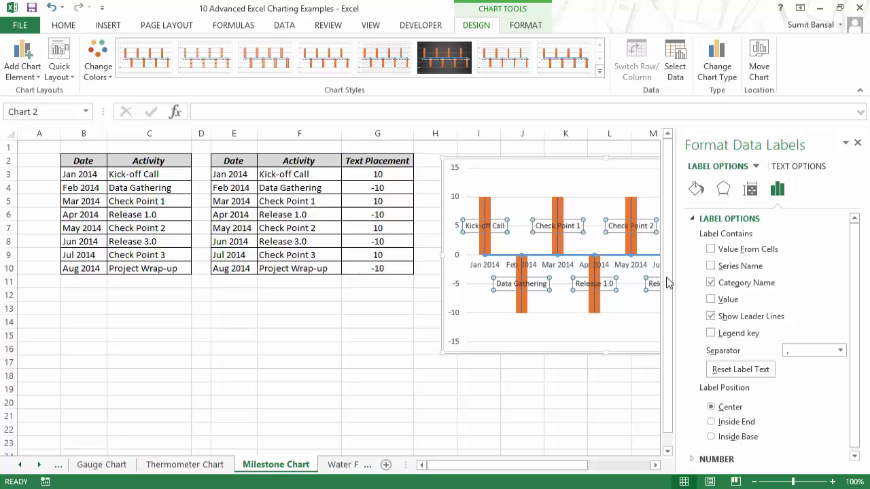
{"action": "left_click", "coordinate": [711, 249]}
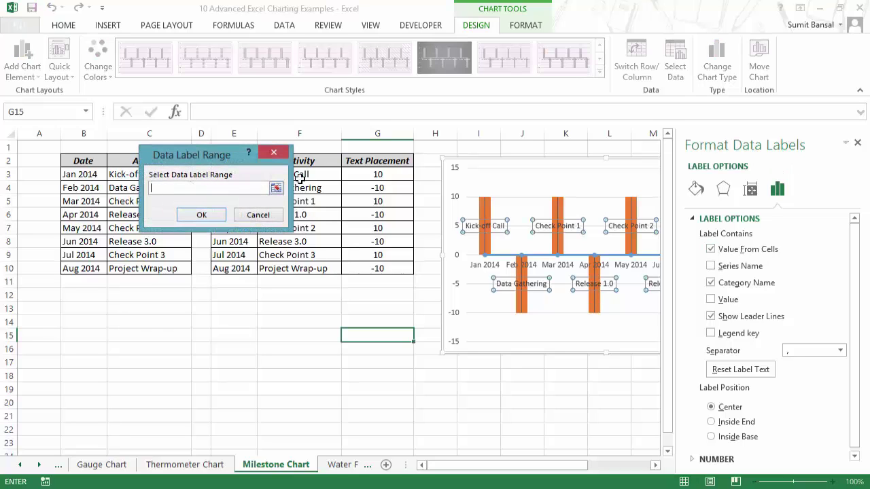
{"action": "left_click", "coordinate": [271, 216]}
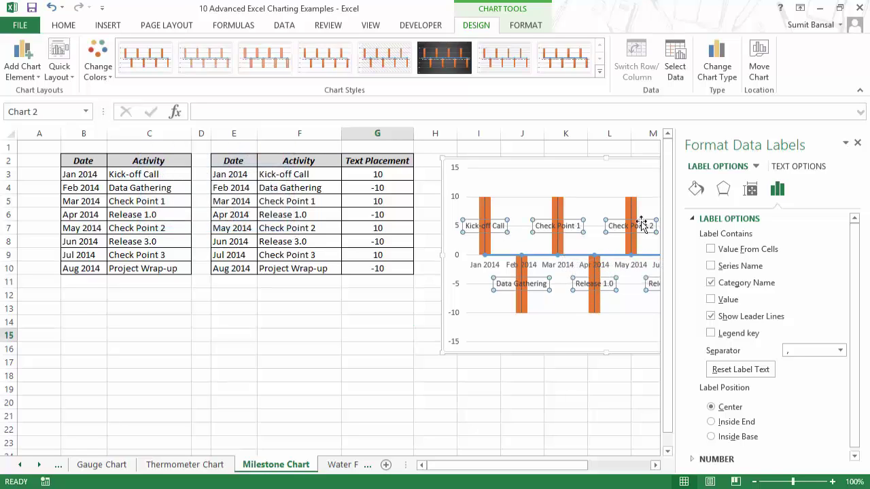
- Move the chart partly over the helper table and give the Activity columns no fill and no border line
{"action": "left_click_drag", "start_coordinate": [559, 157], "coordinate": [407, 211]}
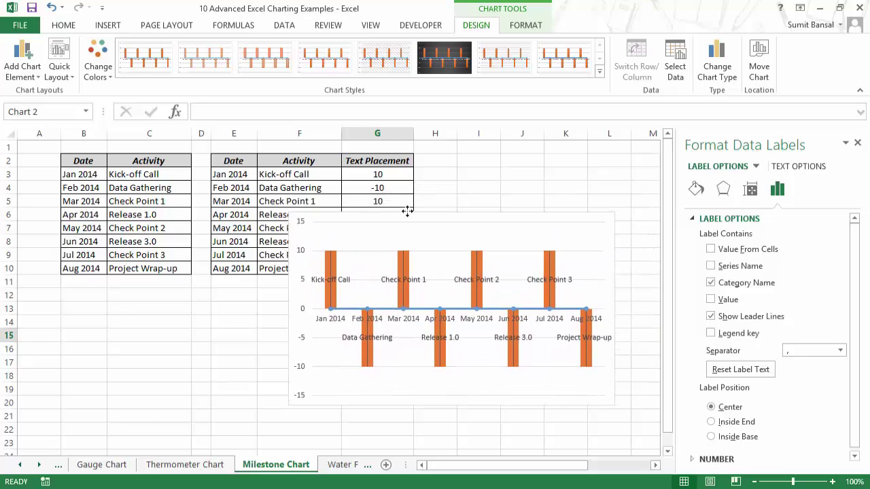
{"action": "left_click", "coordinate": [333, 270]}
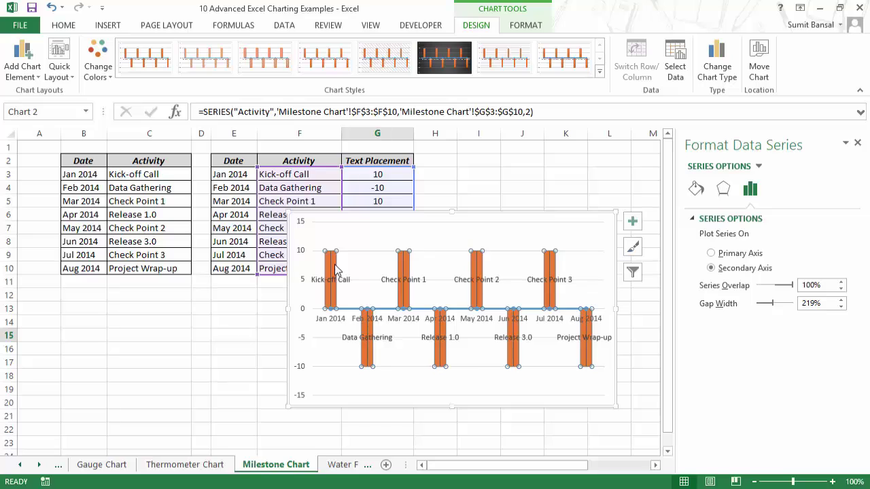
{"action": "right_click", "coordinate": [335, 270]}
{"action": "left_click", "coordinate": [372, 386]}
{"action": "left_click", "coordinate": [697, 190]}
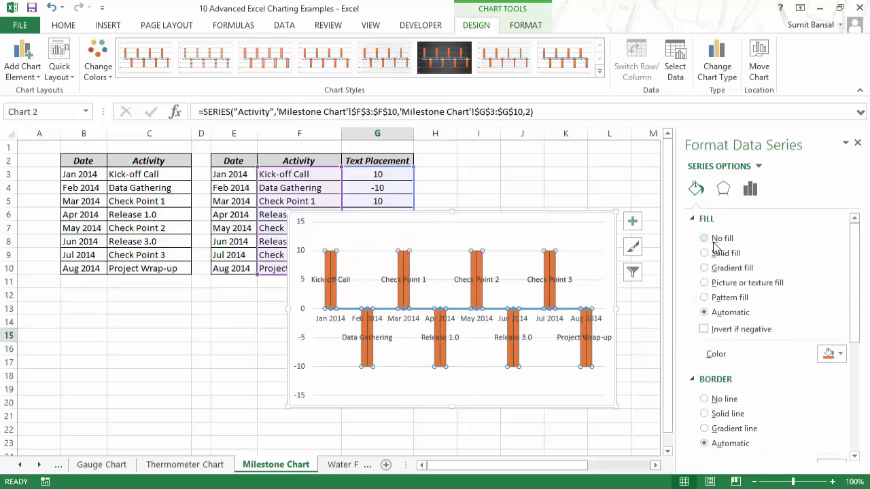
{"action": "left_click", "coordinate": [704, 238]}
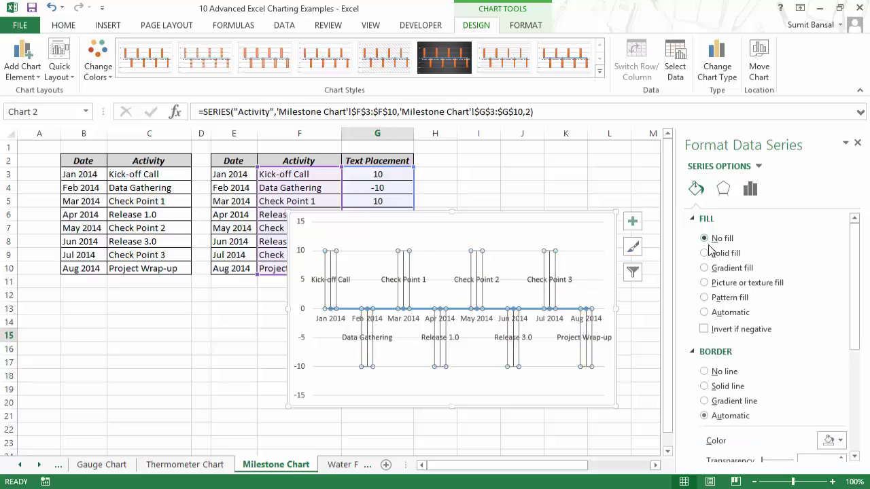
{"action": "left_click", "coordinate": [705, 372]}
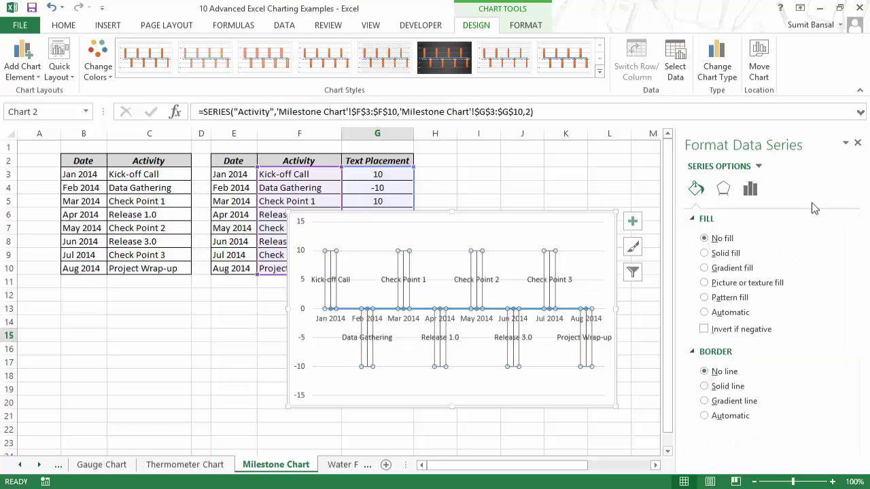
{"action": "left_click", "coordinate": [858, 143]}
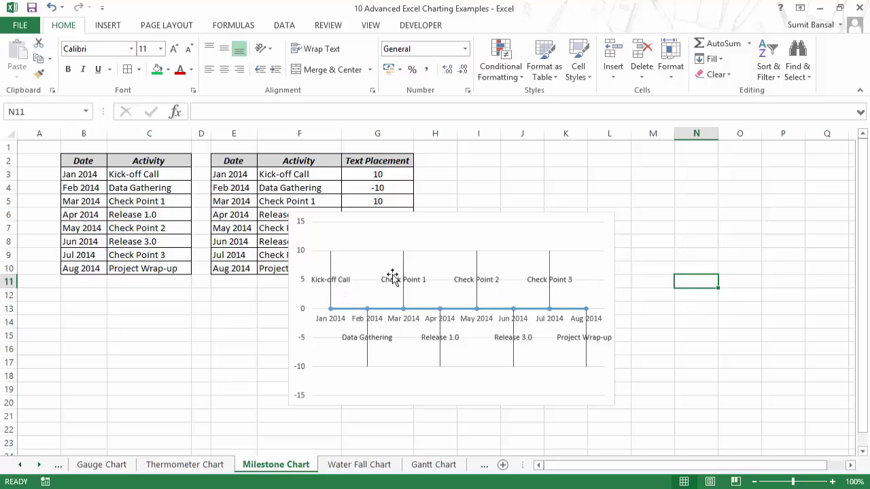
- Move the Kick-off Call, Check Point 1, Check Point 2 and Check Point 3 labels to the upper ends of their vertical lines
{"action": "left_click", "coordinate": [345, 279]}
{"action": "left_click", "coordinate": [346, 280]}
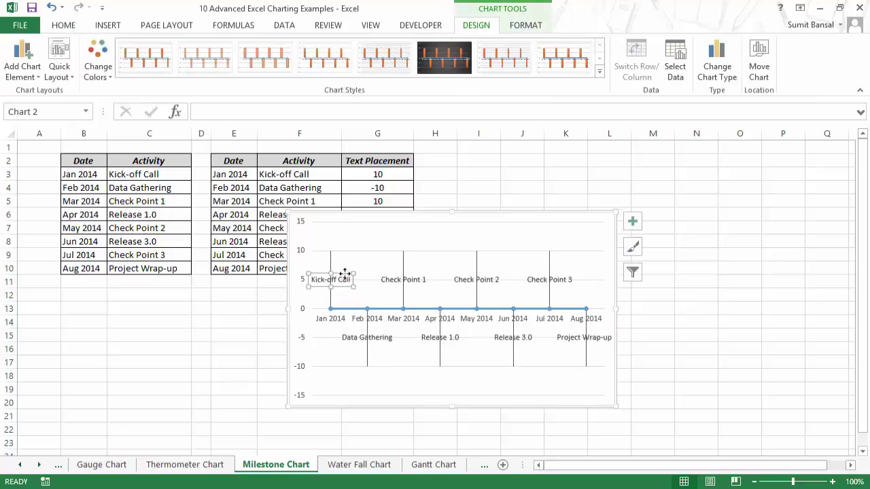
{"action": "double_click", "coordinate": [344, 275]}
{"action": "left_click_drag", "start_coordinate": [344, 275], "coordinate": [348, 240]}
{"action": "left_click", "coordinate": [394, 277]}
{"action": "left_click_drag", "start_coordinate": [394, 276], "coordinate": [397, 244]}
{"action": "left_click", "coordinate": [462, 282]}
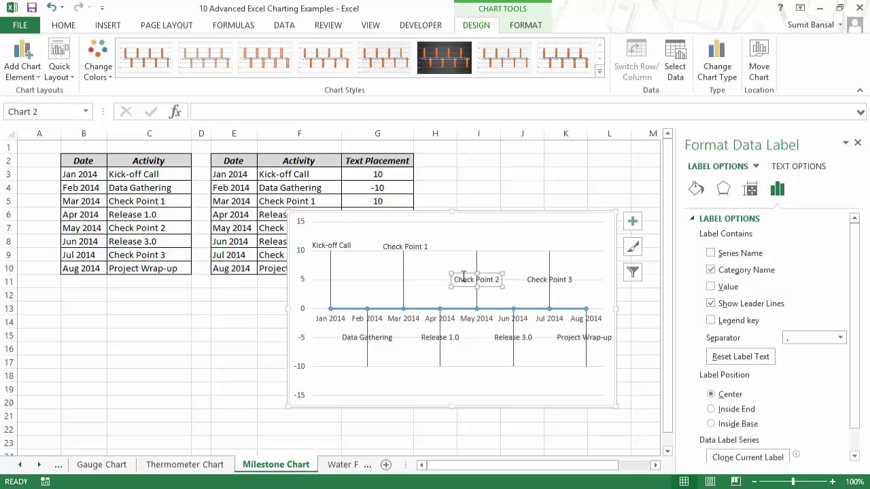
{"action": "left_click_drag", "start_coordinate": [462, 282], "coordinate": [466, 246]}
{"action": "left_click", "coordinate": [537, 283]}
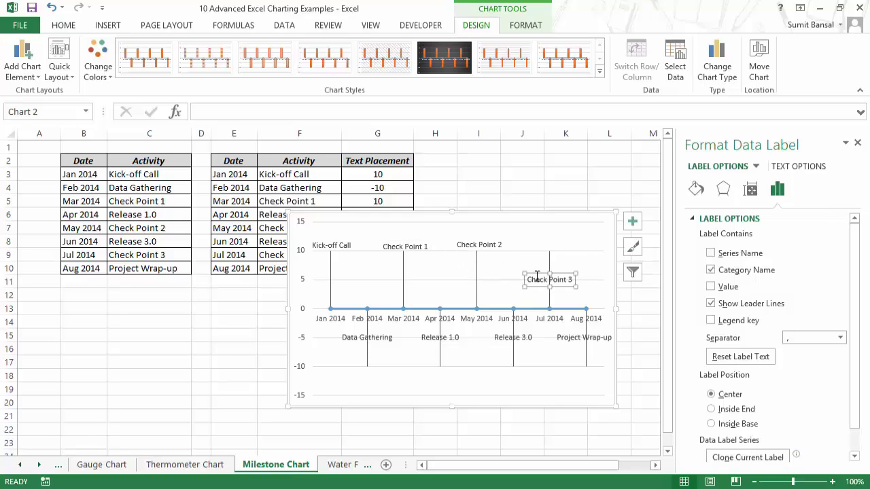
{"action": "left_click_drag", "start_coordinate": [537, 263], "coordinate": [538, 226]}
- Move the Data Gathering, Release 1.0, Release 3.0 and Project Wrap-up labels to the lower ends of their vertical lines
{"action": "left_click", "coordinate": [380, 340]}
{"action": "left_click_drag", "start_coordinate": [379, 343], "coordinate": [378, 377]}
{"action": "left_click", "coordinate": [431, 342]}
{"action": "left_click_drag", "start_coordinate": [431, 342], "coordinate": [430, 376]}
{"action": "left_click", "coordinate": [500, 348]}
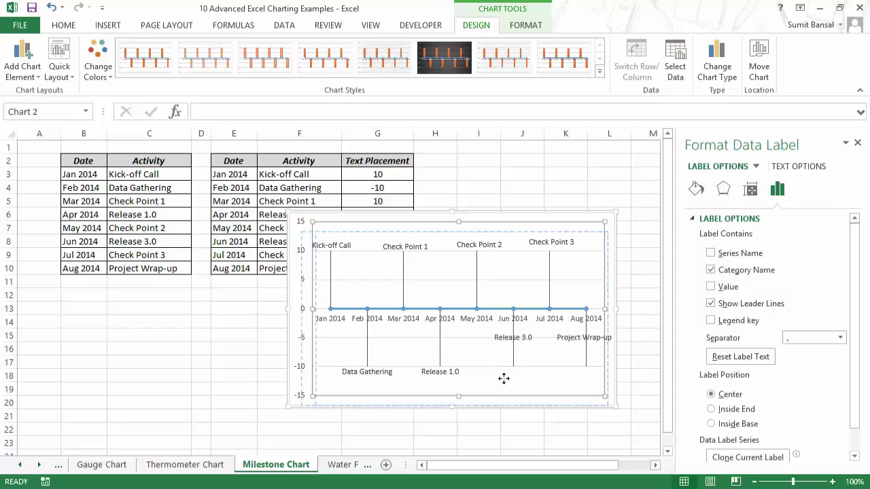
{"action": "left_click", "coordinate": [503, 377]}
{"action": "left_click", "coordinate": [503, 343]}
{"action": "left_click_drag", "start_coordinate": [504, 352], "coordinate": [505, 378]}
{"action": "left_click", "coordinate": [568, 348]}
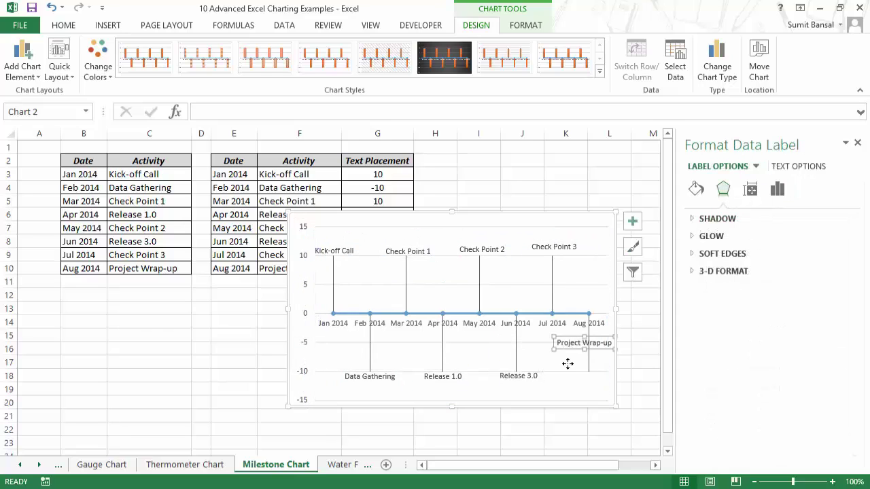
{"action": "left_click_drag", "start_coordinate": [568, 364], "coordinate": [569, 384]}
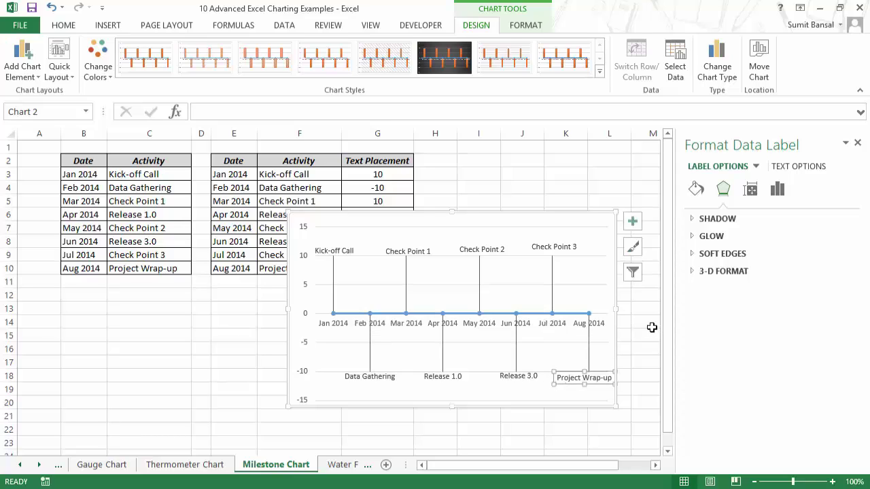
- Remove the connecting line of the Date series by setting it to No line
{"action": "left_click", "coordinate": [351, 314]}
{"action": "left_click", "coordinate": [696, 189]}
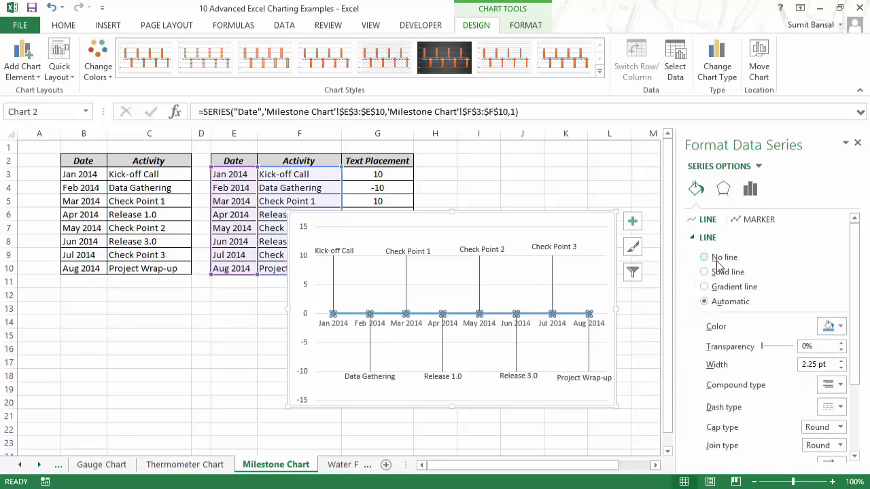
{"action": "left_click", "coordinate": [722, 258]}
- Give the Date series markers a solid dark orange fill and no border line
{"action": "left_click", "coordinate": [756, 219]}
{"action": "left_click", "coordinate": [733, 289]}
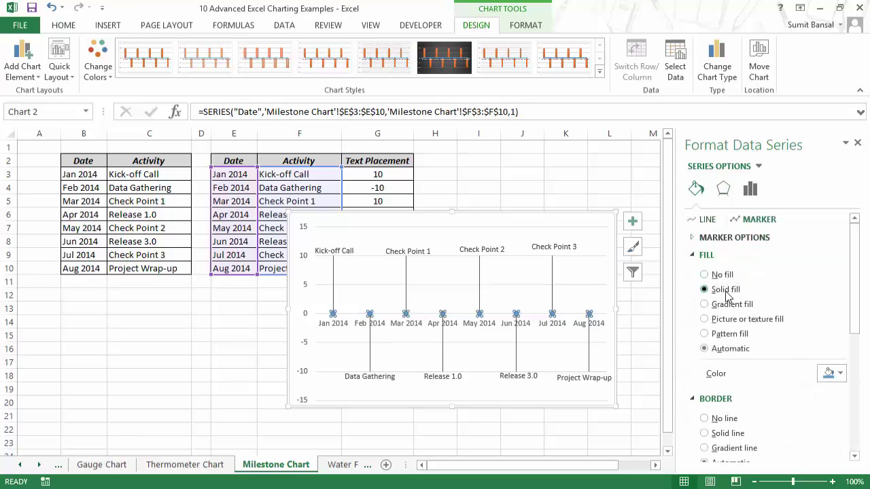
{"action": "left_click", "coordinate": [835, 374]}
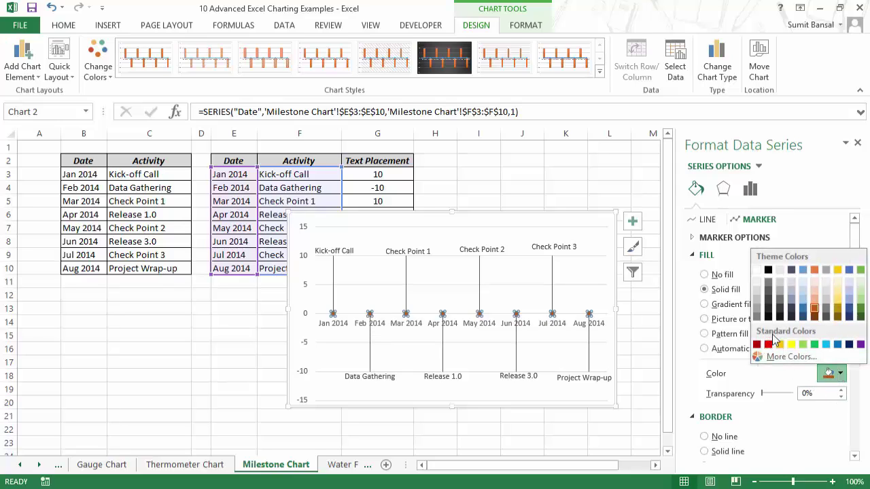
{"action": "left_click", "coordinate": [812, 307]}
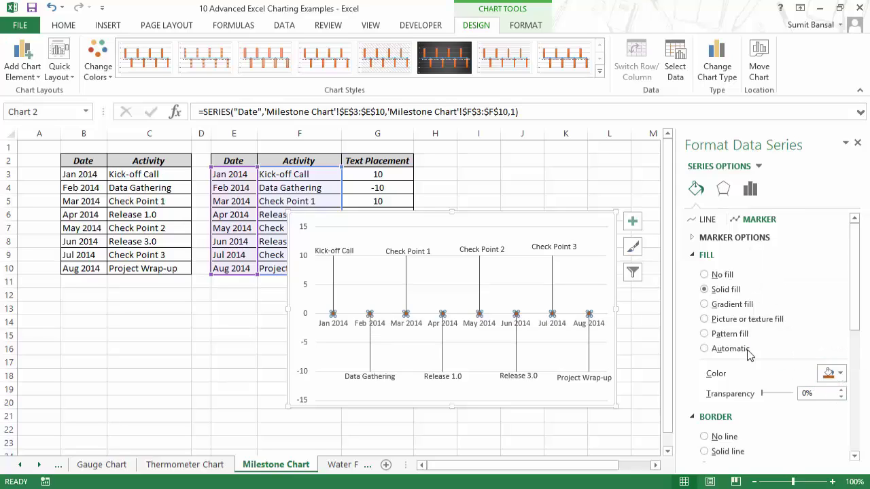
{"action": "left_click", "coordinate": [704, 437]}
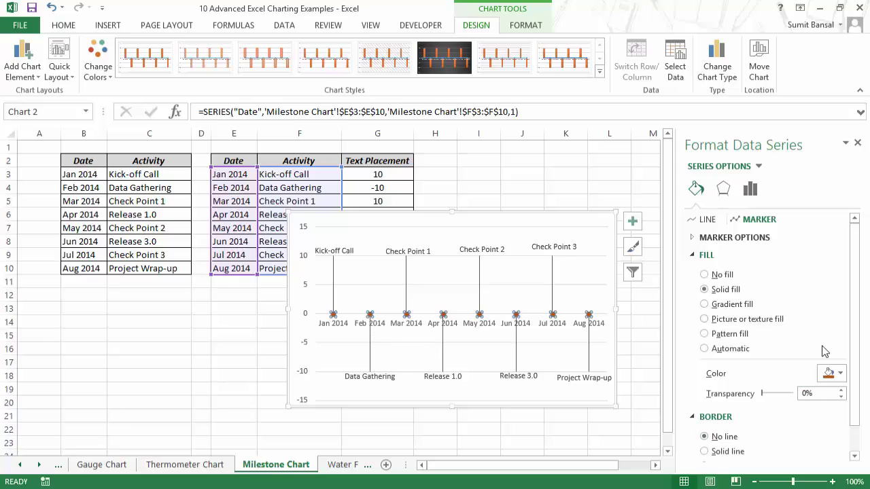
{"action": "left_click", "coordinate": [859, 144]}
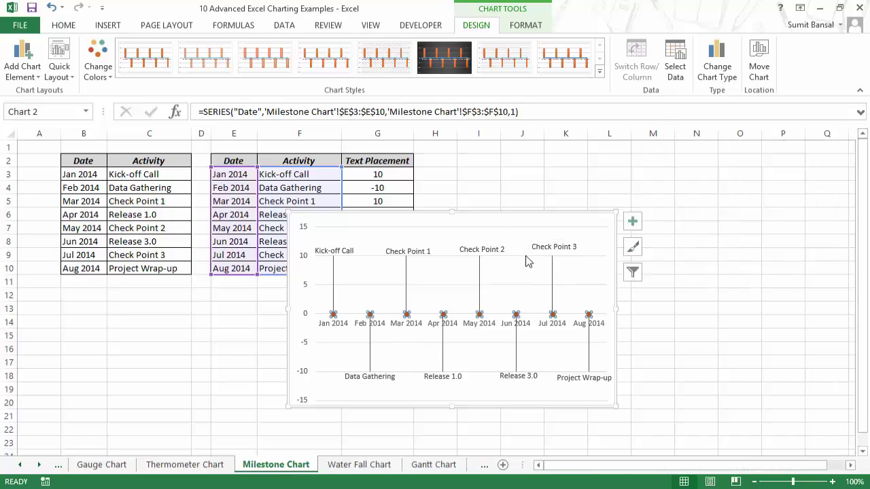
- Delete the chart's horizontal gridlines and move the chart beside the helper table, clear of its data
{"action": "left_click", "coordinate": [570, 265]}
{"action": "key", "text": "Delete"}
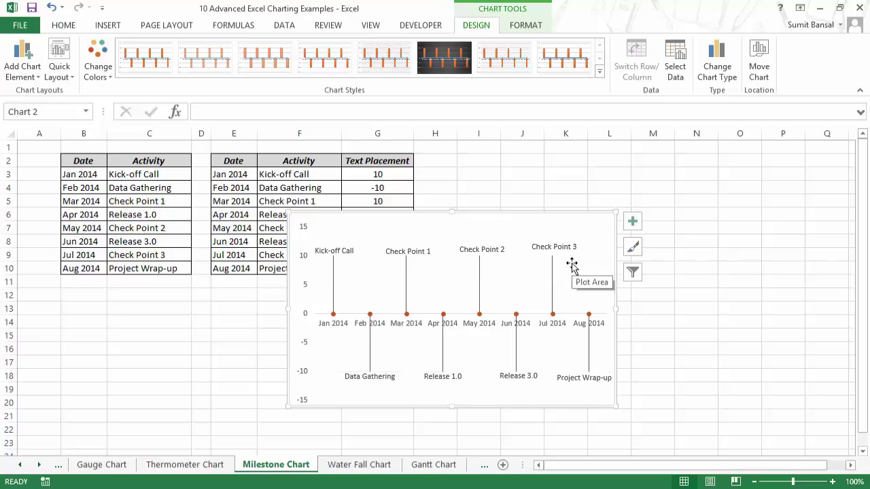
{"action": "left_click_drag", "start_coordinate": [527, 211], "coordinate": [654, 169]}
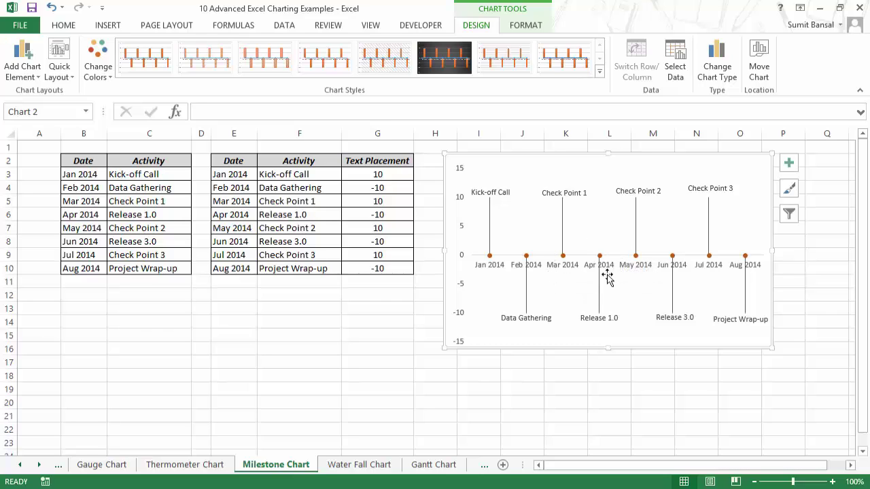
- Try clearing the Jan 2014 date in the source table and undo the deletion
{"action": "left_click", "coordinate": [87, 176]}
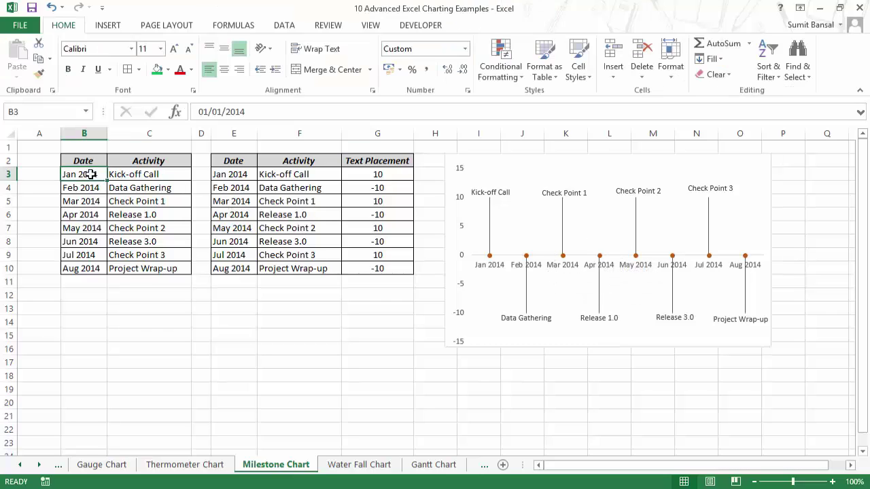
{"action": "key", "text": "Delete"}
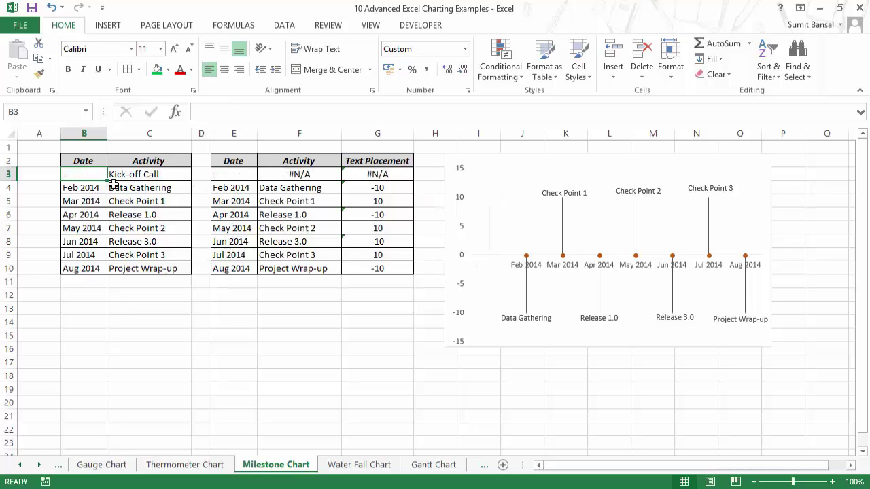
{"action": "key", "text": "ctrl+z"}
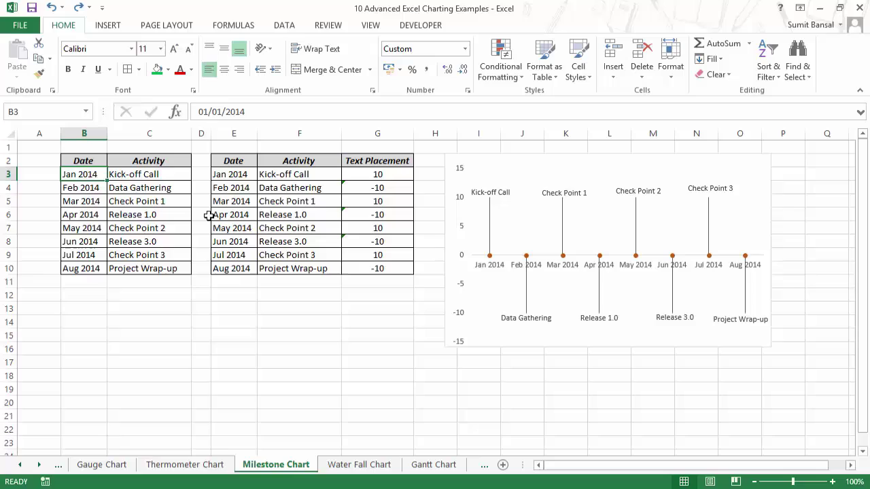
- Try clearing the Release 1.0 activity in C6 and replacing NA() with "" in the F6 formula, and undo both changes
{"action": "left_click", "coordinate": [143, 213]}
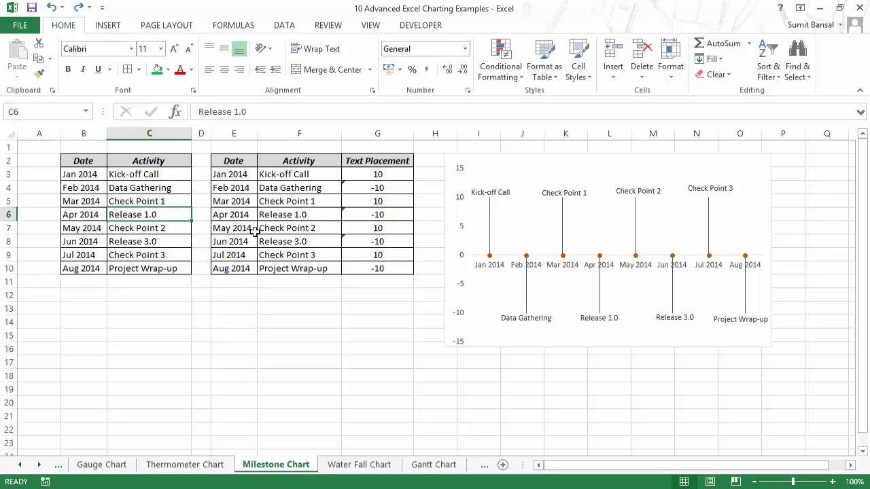
{"action": "key", "text": "Delete"}
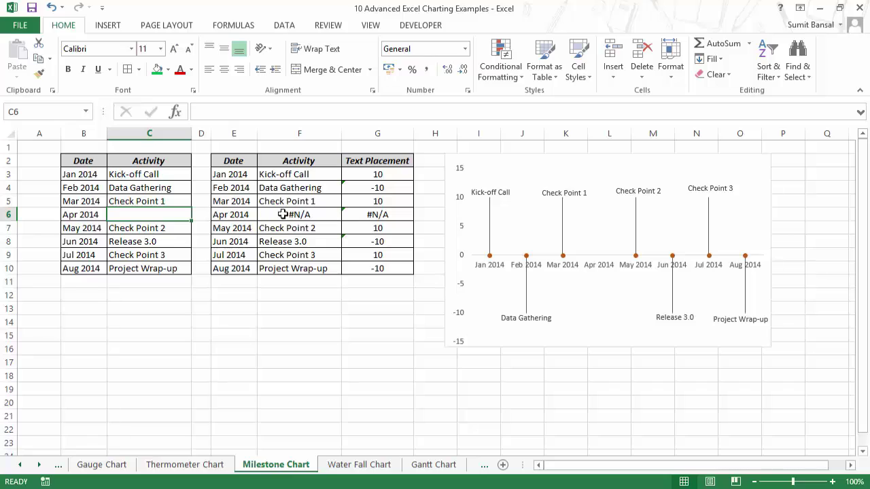
{"action": "left_click", "coordinate": [317, 215]}
{"action": "double_click", "coordinate": [371, 215]}
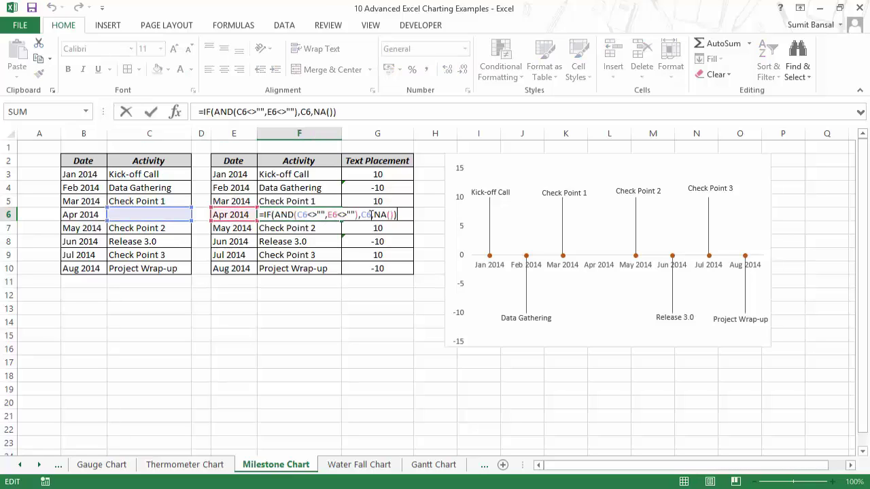
{"action": "left_click_drag", "start_coordinate": [374, 215], "coordinate": [393, 215]}
{"action": "type", "text": "\"\""}
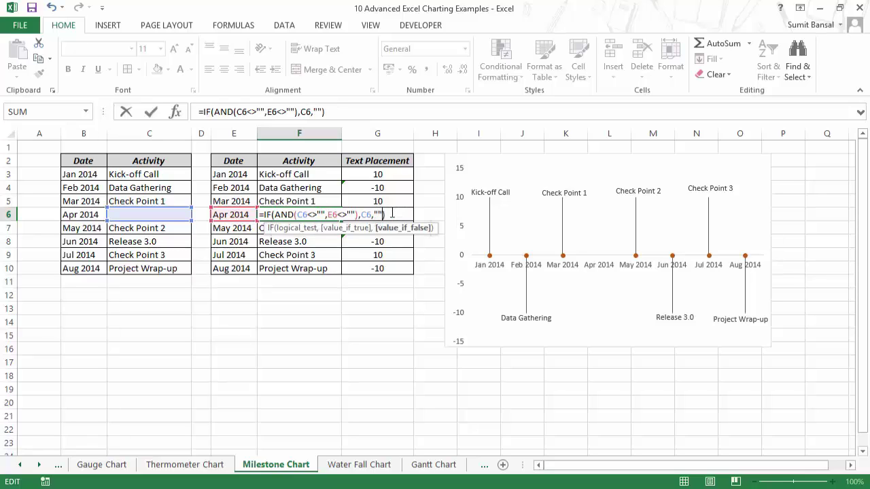
{"action": "key", "text": "ctrl+Return"}
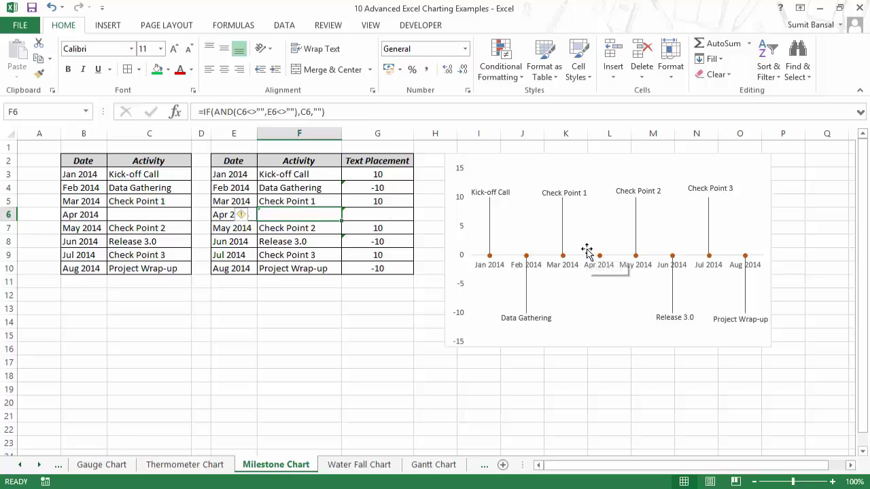
{"action": "key", "text": "ctrl+z"}
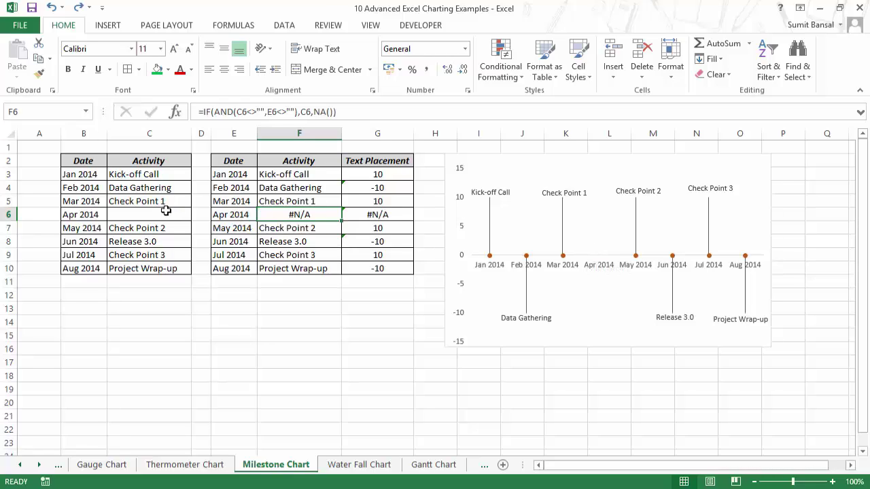
{"action": "key", "text": "ctrl+z"}
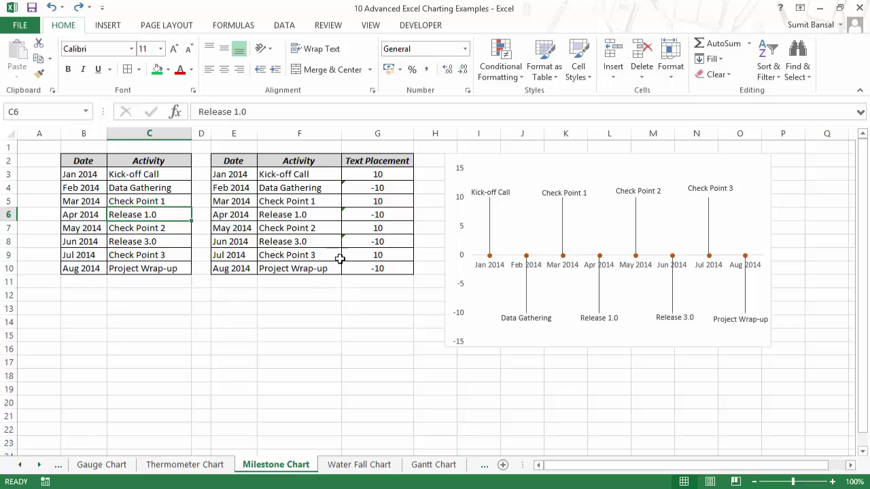
- Try hiding helper table columns E to G and undo it
{"action": "left_click_drag", "start_coordinate": [233, 133], "coordinate": [371, 131]}
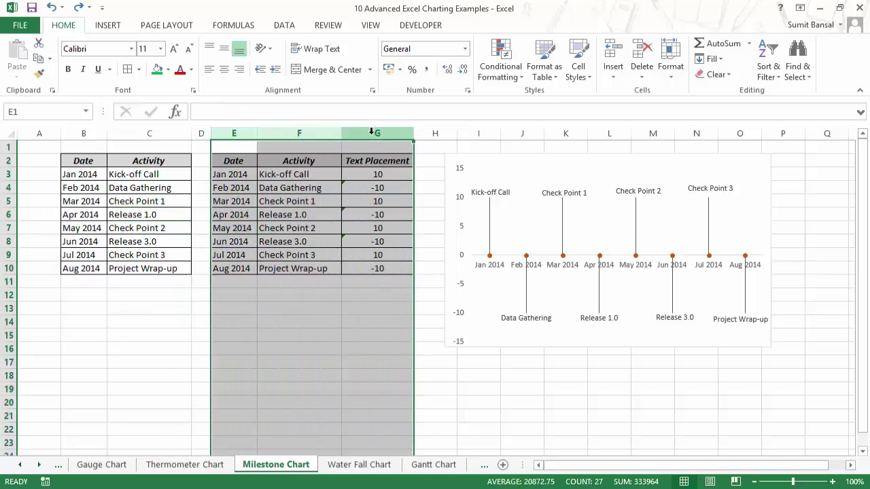
{"action": "right_click", "coordinate": [371, 131]}
{"action": "left_click", "coordinate": [391, 309]}
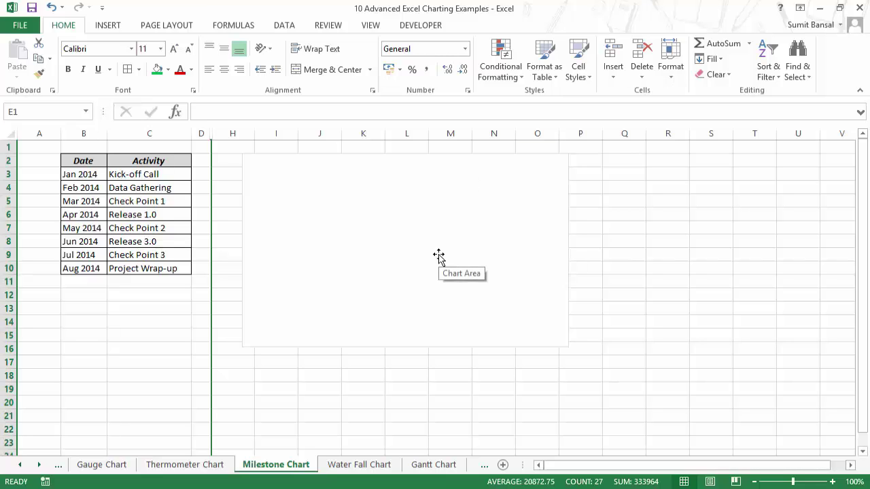
{"action": "key", "text": "ctrl+z"}
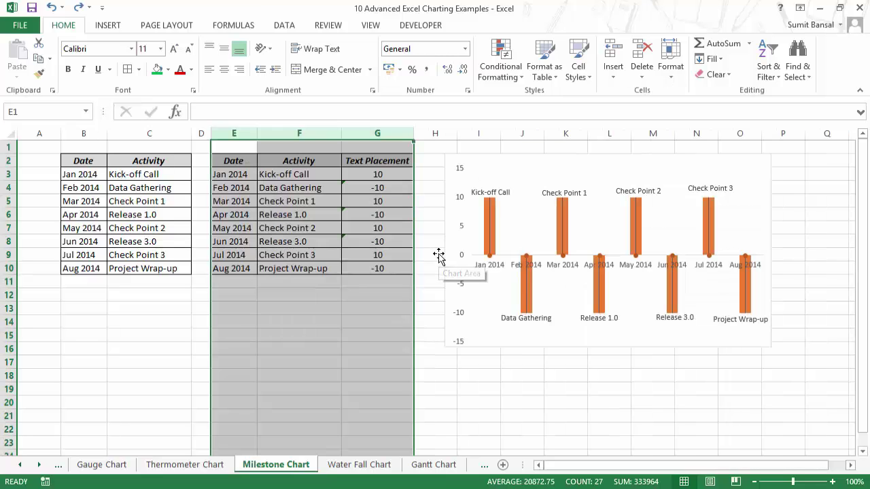
- Set the Activity series columns in the milestone chart to No fill and their border to No line
{"action": "left_click", "coordinate": [495, 229]}
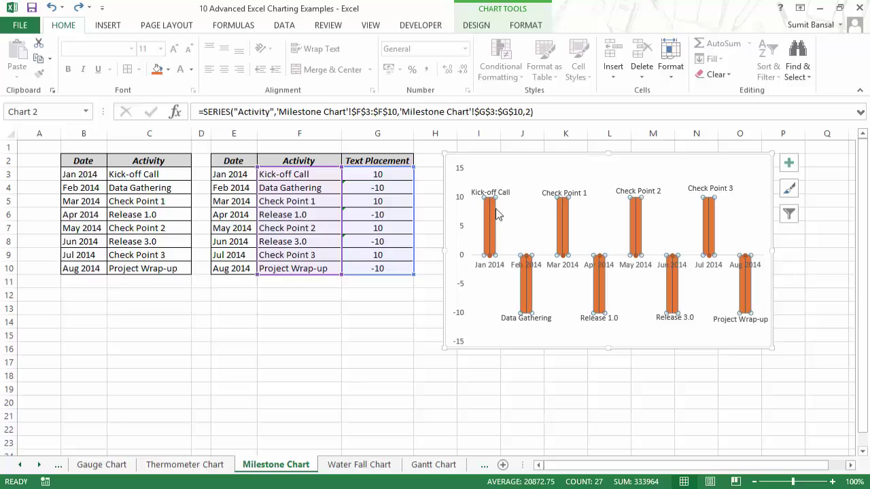
{"action": "right_click", "coordinate": [498, 214]}
{"action": "left_click", "coordinate": [530, 333]}
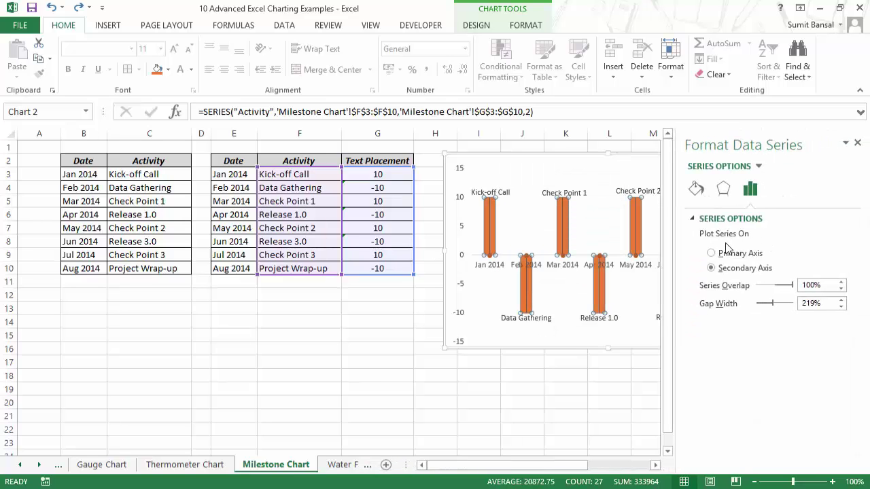
{"action": "left_click", "coordinate": [695, 188]}
{"action": "left_click", "coordinate": [704, 238]}
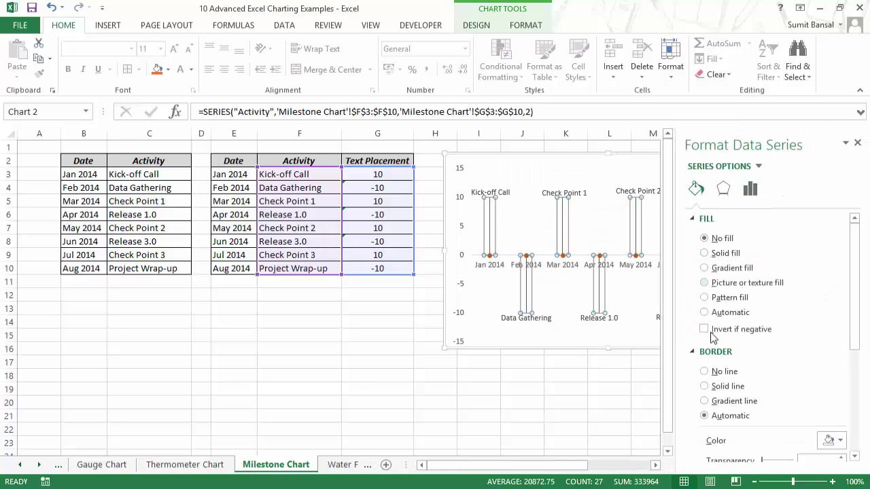
{"action": "left_click", "coordinate": [704, 371]}
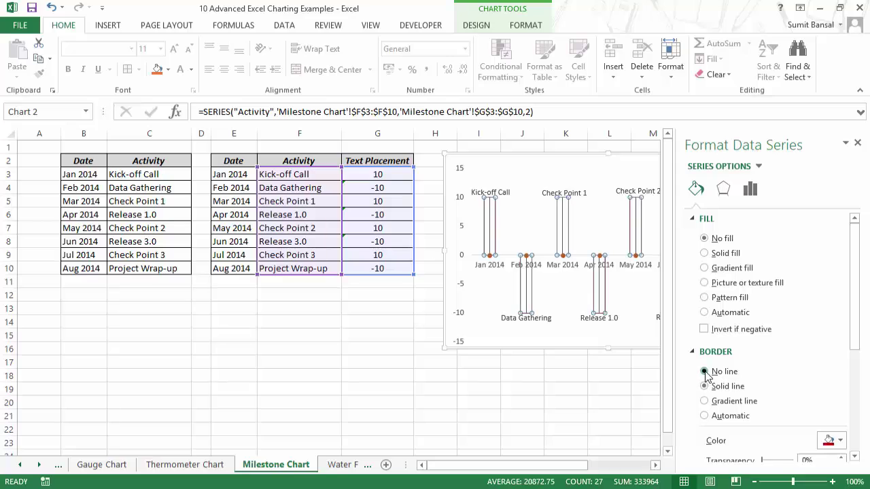
{"action": "left_click", "coordinate": [857, 144]}
{"action": "left_click", "coordinate": [784, 269]}
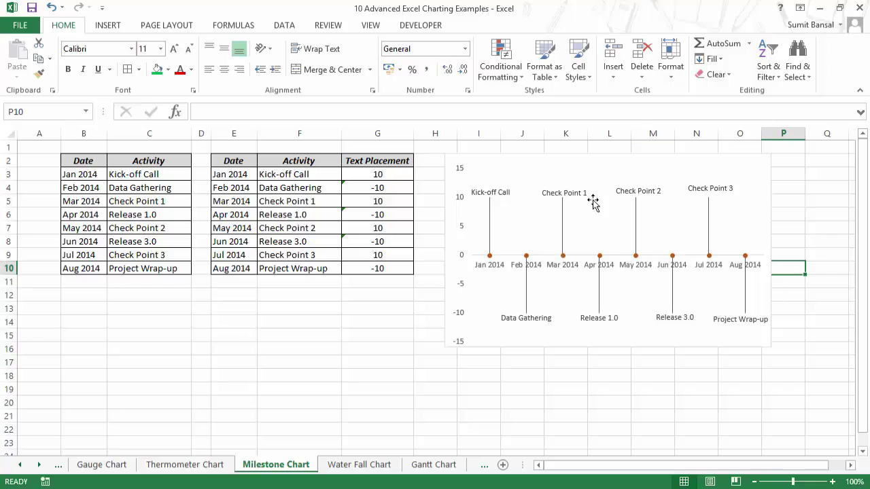
- Set the milestone chart's data source to show data in hidden rows and columns
{"action": "left_click", "coordinate": [539, 203]}
{"action": "left_click", "coordinate": [479, 27]}
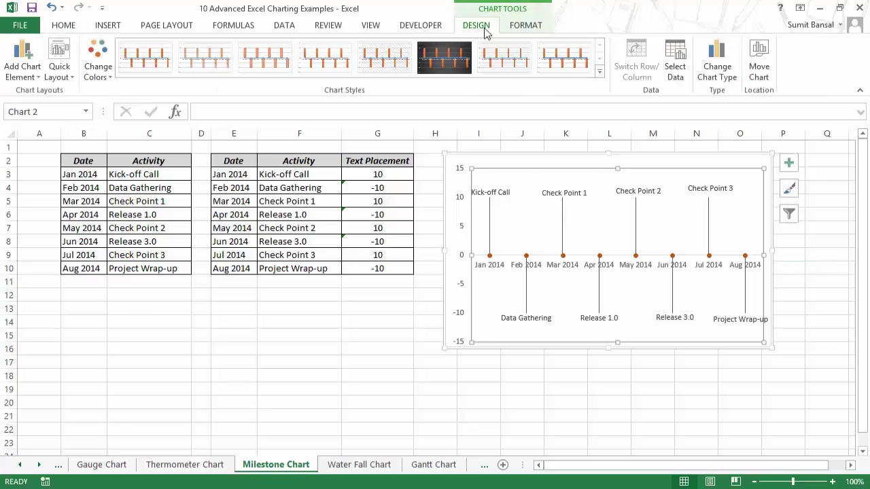
{"action": "left_click", "coordinate": [675, 68]}
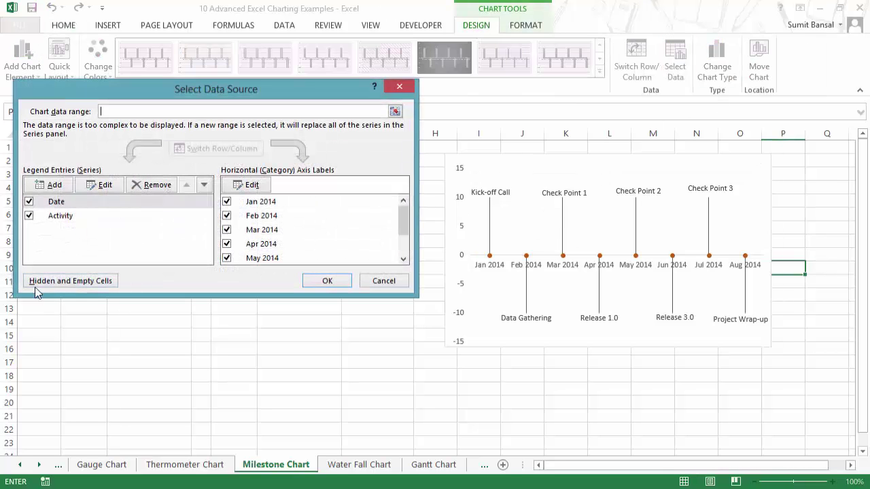
{"action": "left_click", "coordinate": [79, 284]}
{"action": "left_click_drag", "start_coordinate": [244, 155], "coordinate": [345, 311]}
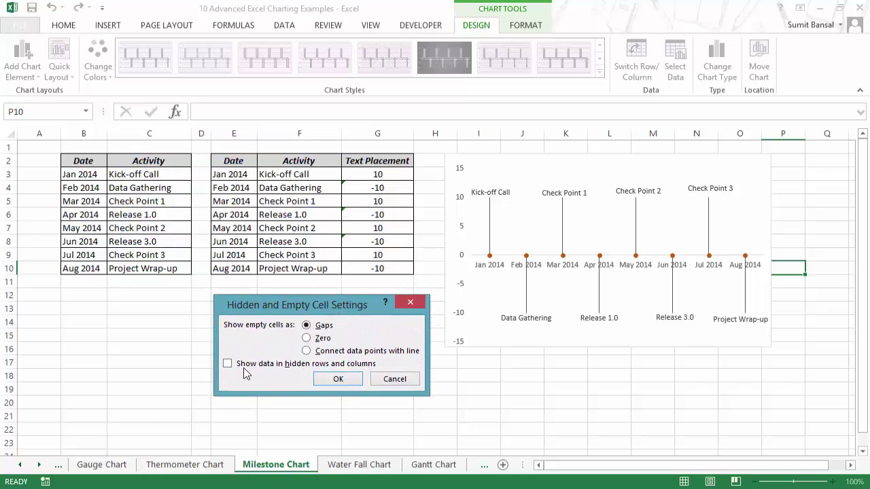
{"action": "left_click", "coordinate": [338, 378]}
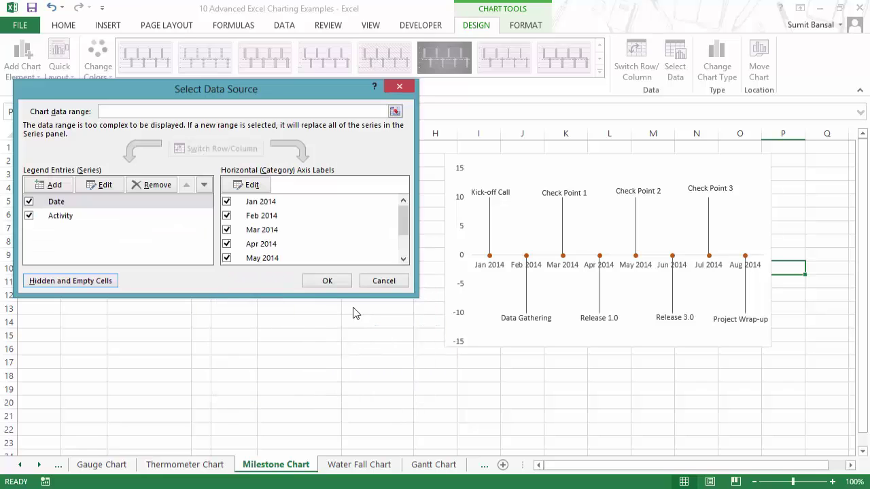
{"action": "key", "text": "Return"}
- Hide helper table columns E to G on the Milestone Chart sheet
{"action": "left_click_drag", "start_coordinate": [239, 137], "coordinate": [358, 135]}
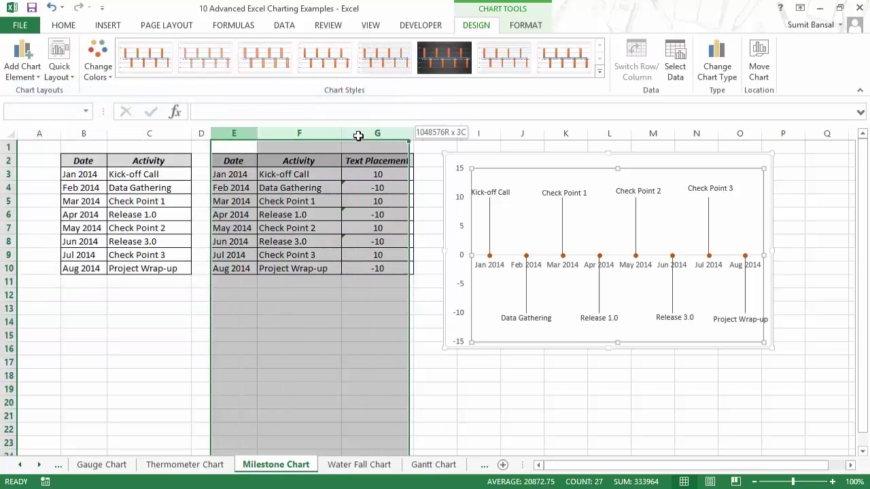
{"action": "right_click", "coordinate": [360, 135]}
{"action": "left_click", "coordinate": [396, 309]}
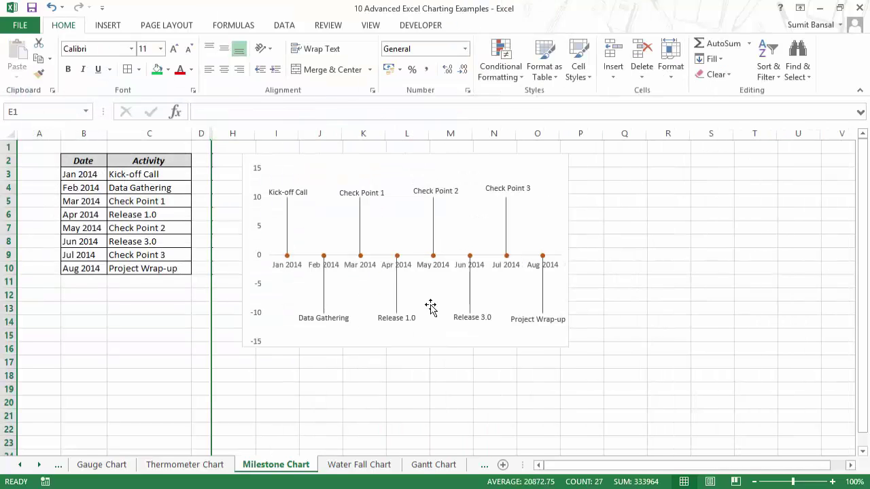
{"action": "left_click", "coordinate": [734, 360]}
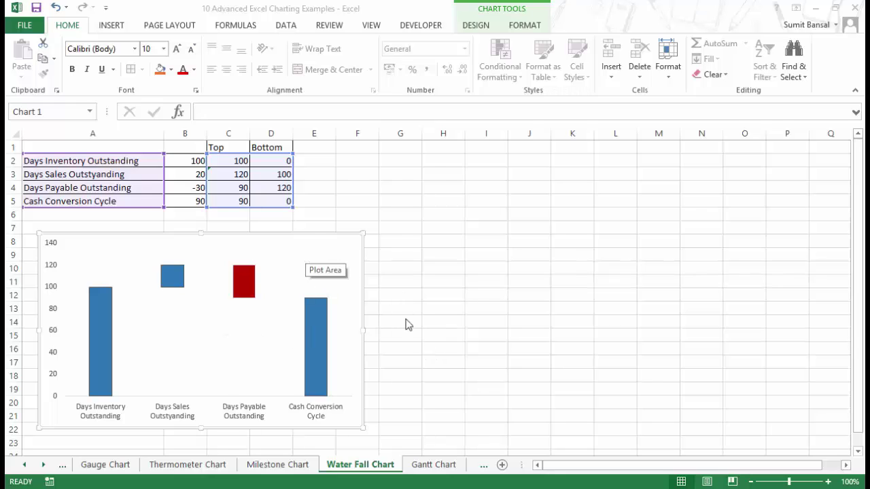
- Examine the waterfall chart, its source items and values in columns A and B, and the Cash Conversion Cycle formula in B5
{"action": "left_click", "coordinate": [326, 265]}
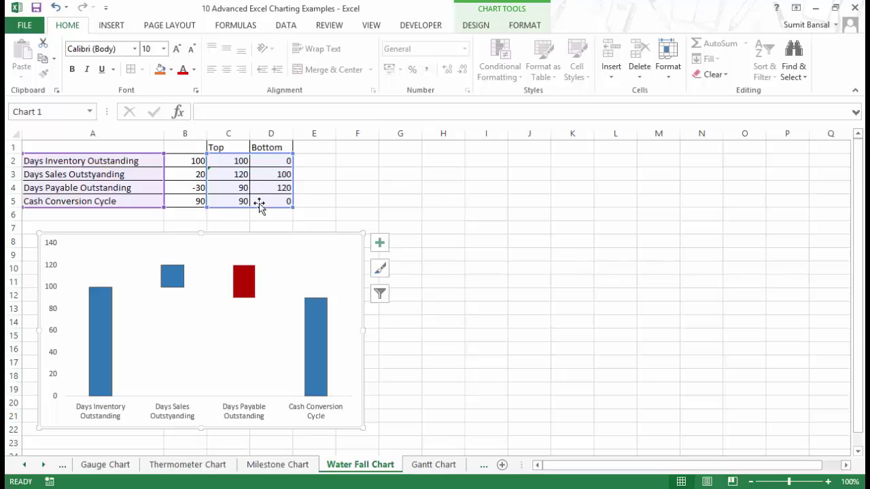
{"action": "left_click", "coordinate": [375, 188]}
{"action": "left_click_drag", "start_coordinate": [191, 161], "coordinate": [190, 197]}
{"action": "left_click", "coordinate": [112, 162]}
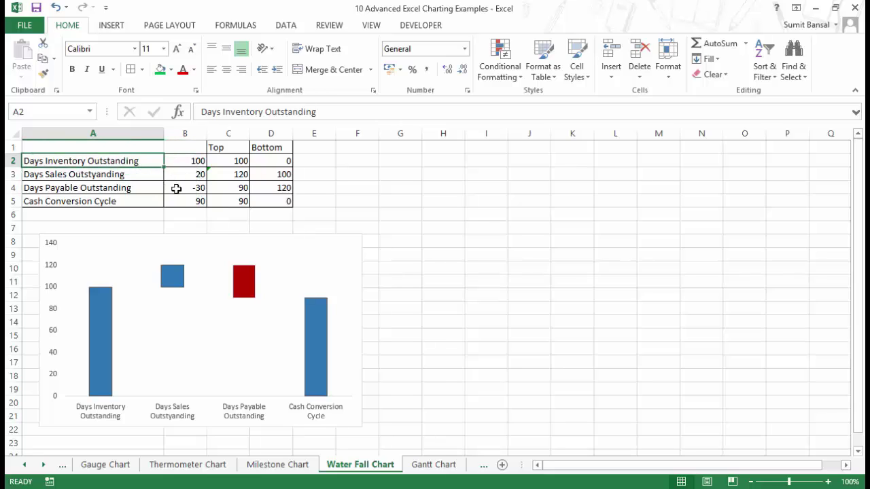
{"action": "left_click", "coordinate": [188, 189]}
{"action": "left_click", "coordinate": [129, 203]}
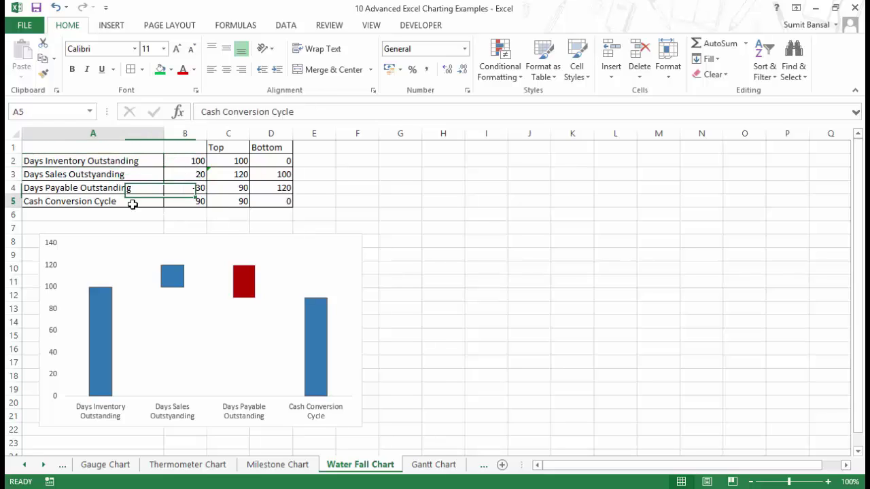
{"action": "left_click", "coordinate": [190, 204]}
{"action": "key", "text": "F2"}
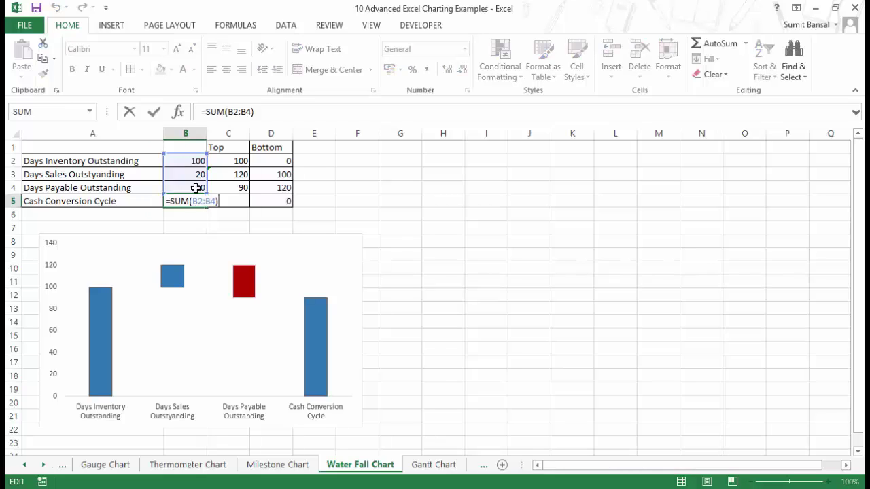
{"action": "key", "text": "Escape"}
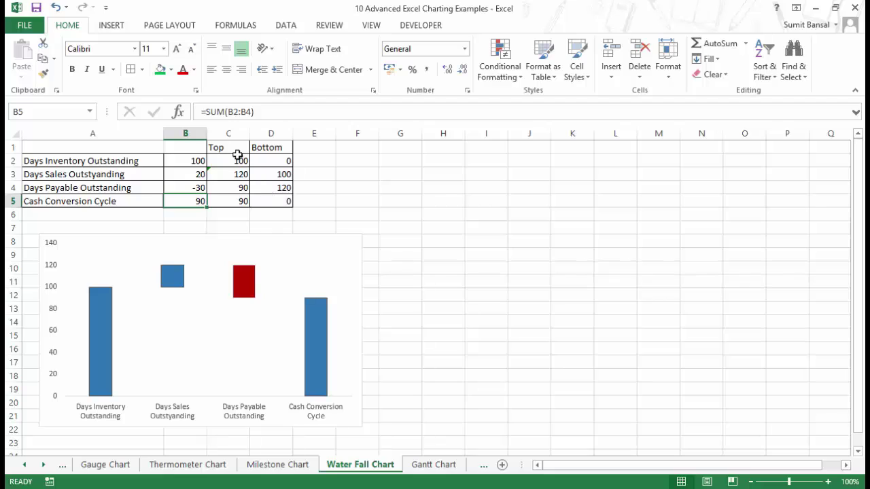
- Examine the formulas in the Top column, cells C2 to C5, of the waterfall data table
{"action": "left_click", "coordinate": [246, 163]}
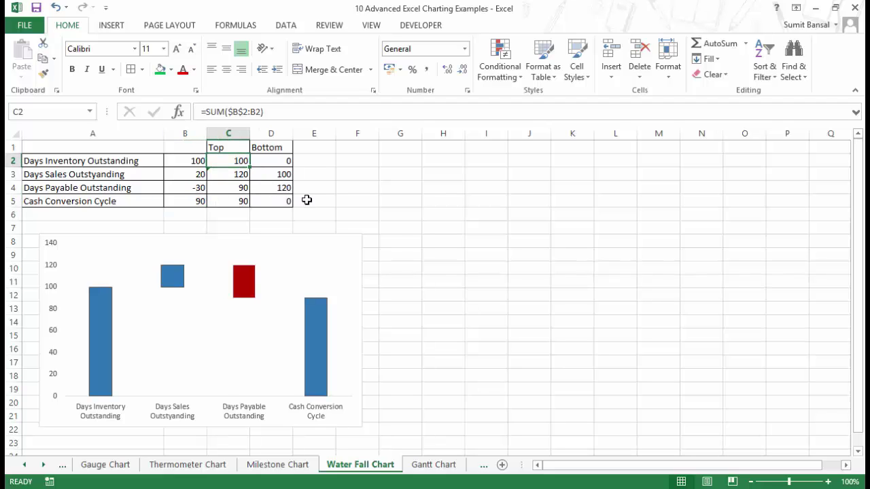
{"action": "key", "text": "F2"}
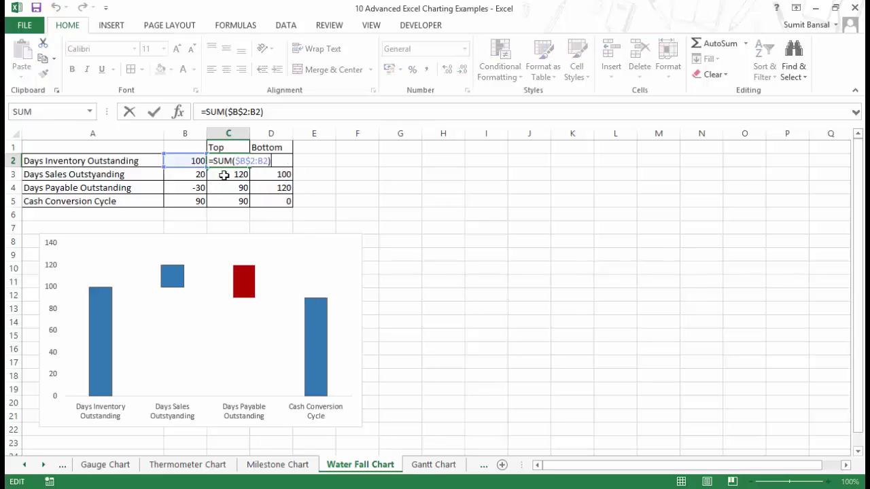
{"action": "key", "text": "Escape"}
{"action": "double_click", "coordinate": [216, 174]}
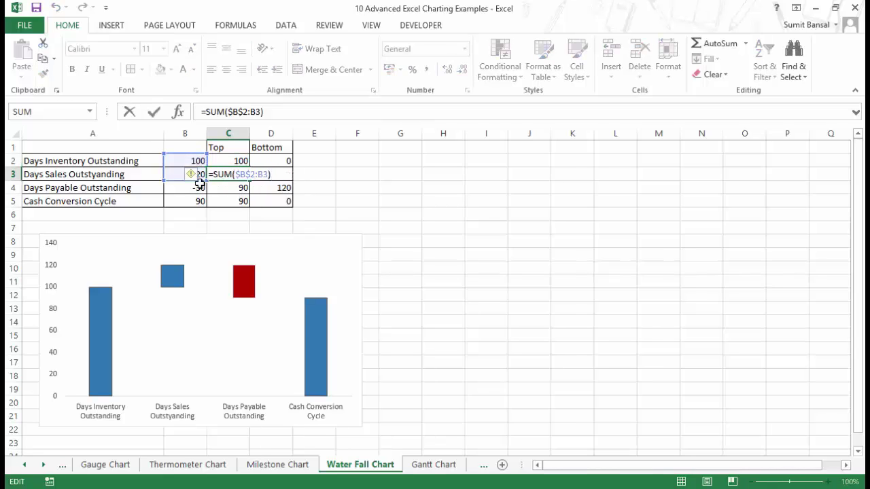
{"action": "key", "text": "Escape"}
{"action": "double_click", "coordinate": [235, 188]}
{"action": "double_click", "coordinate": [245, 206]}
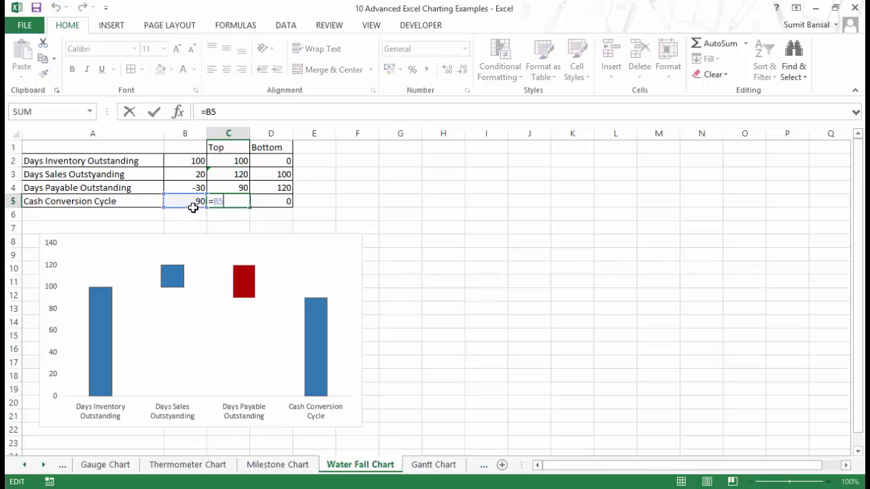
{"action": "key", "text": "Escape"}
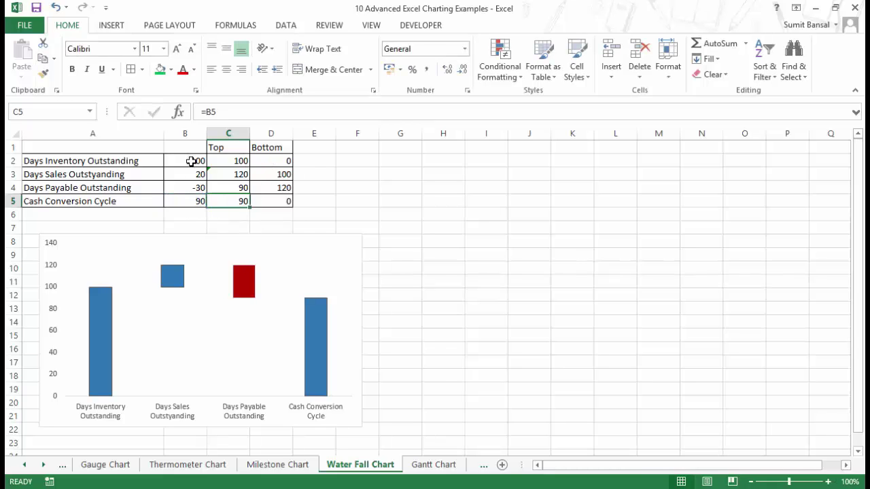
- Select the Top and Bottom values in cells C2 to D5 of the waterfall data table
{"action": "left_click", "coordinate": [418, 191]}
{"action": "left_click", "coordinate": [450, 202]}
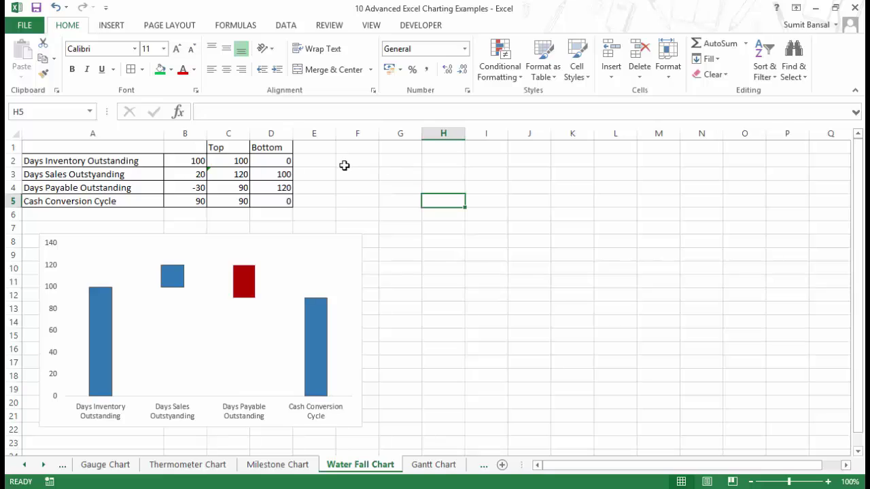
{"action": "left_click_drag", "start_coordinate": [225, 162], "coordinate": [271, 202]}
{"action": "left_click", "coordinate": [111, 25]}
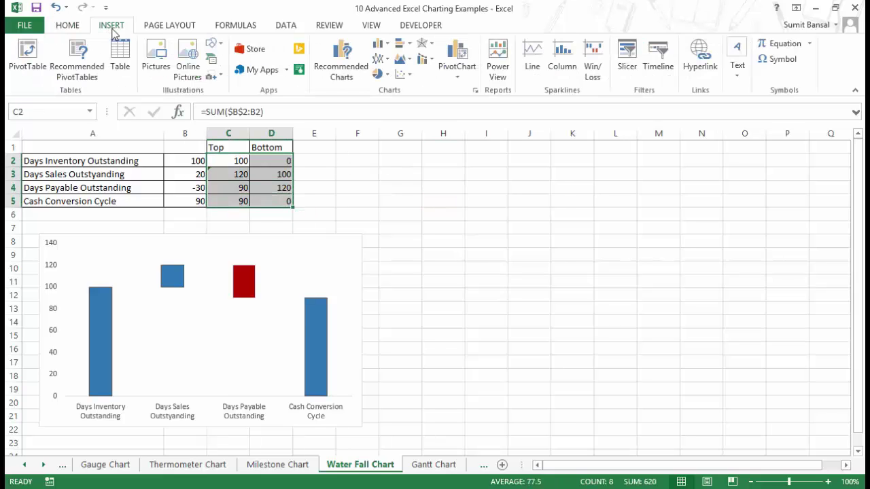
{"action": "left_click", "coordinate": [386, 65]}
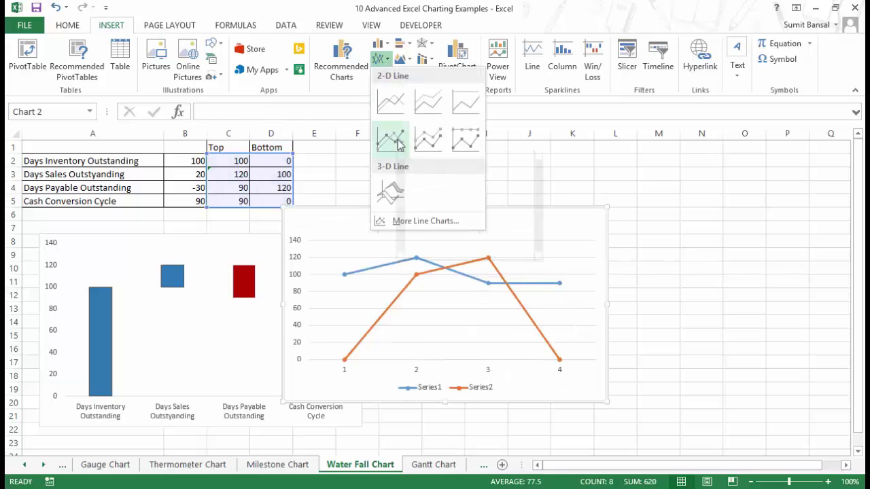
{"action": "left_click", "coordinate": [392, 140]}
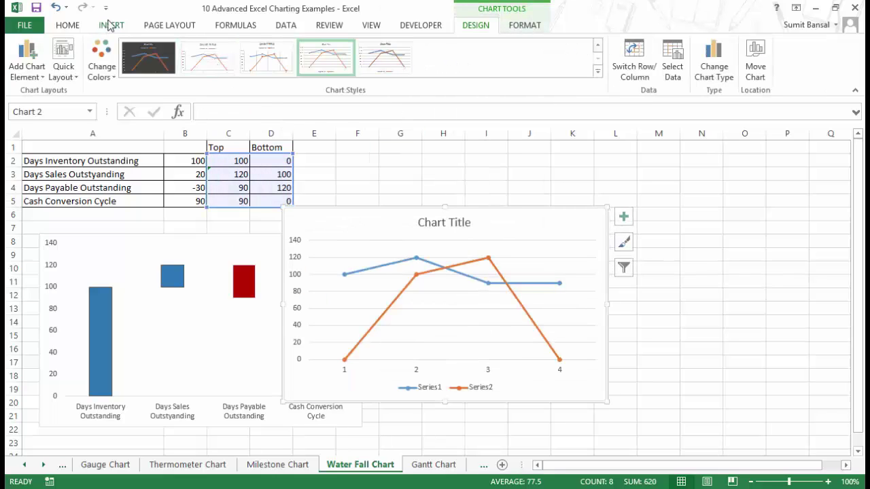
{"action": "left_click", "coordinate": [111, 25]}
{"action": "left_click", "coordinate": [379, 43]}
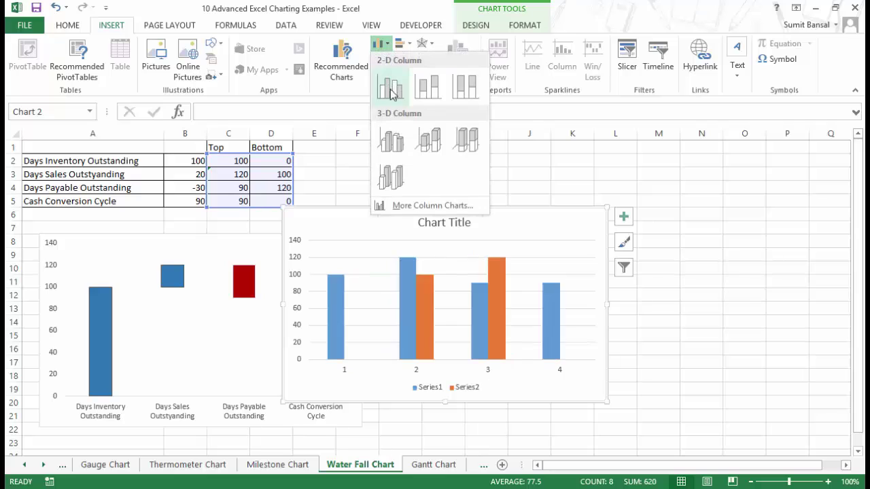
{"action": "left_click", "coordinate": [519, 272]}
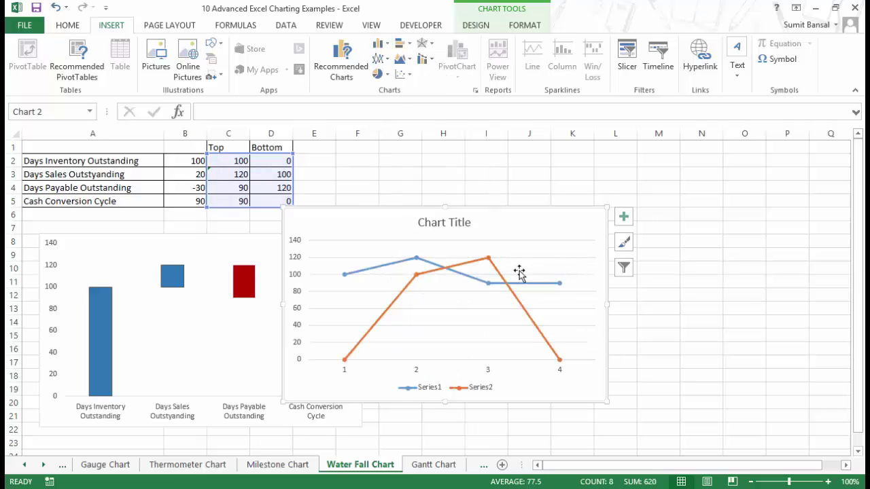
{"action": "key", "text": "Delete"}
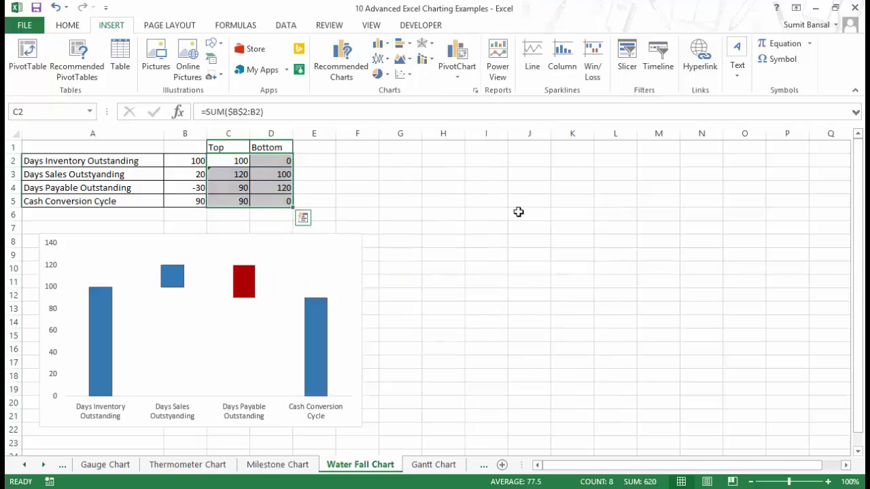
- Insert a plain 2-D line chart from C2 to D5 and place it beside the finished waterfall chart, over columns G to N
{"action": "left_click", "coordinate": [380, 55]}
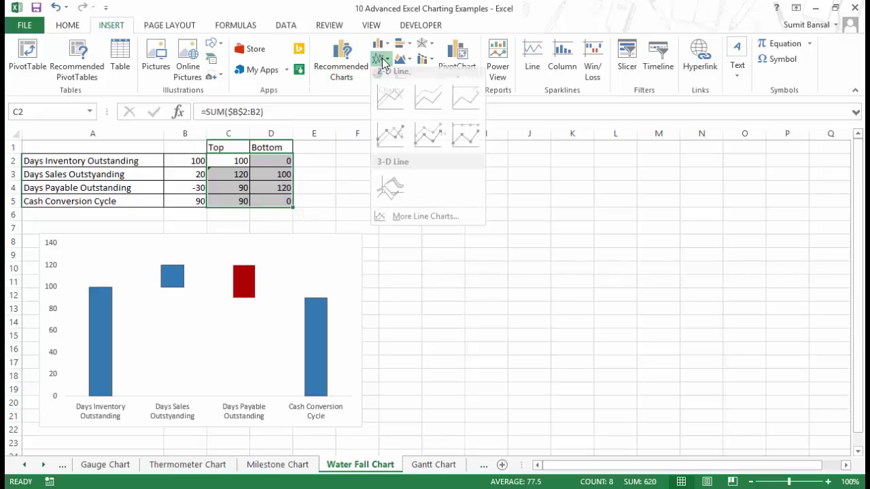
{"action": "left_click", "coordinate": [400, 107]}
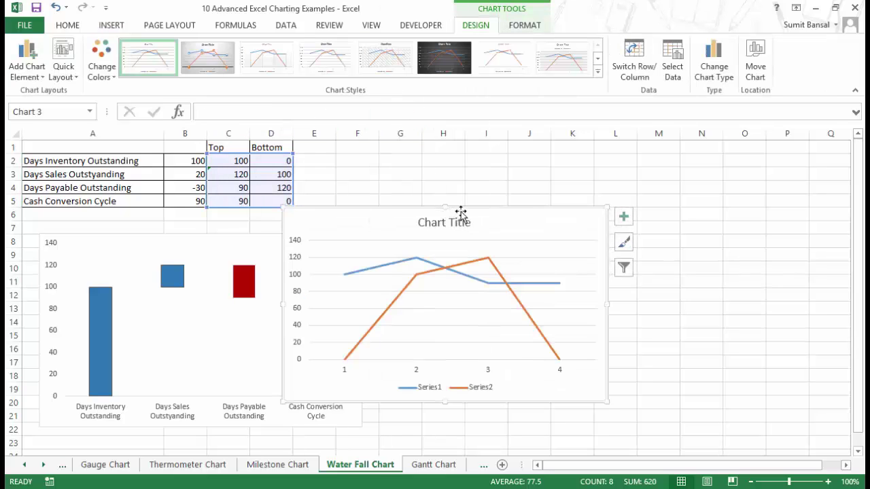
{"action": "left_click_drag", "start_coordinate": [461, 210], "coordinate": [567, 162]}
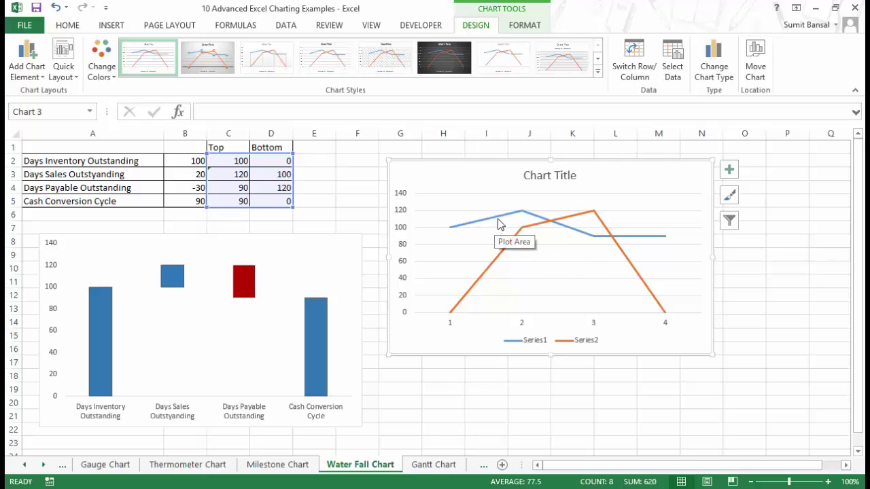
- Add up/down bars between the two series of the new line chart
{"action": "mouse_move", "coordinate": [550, 229]}
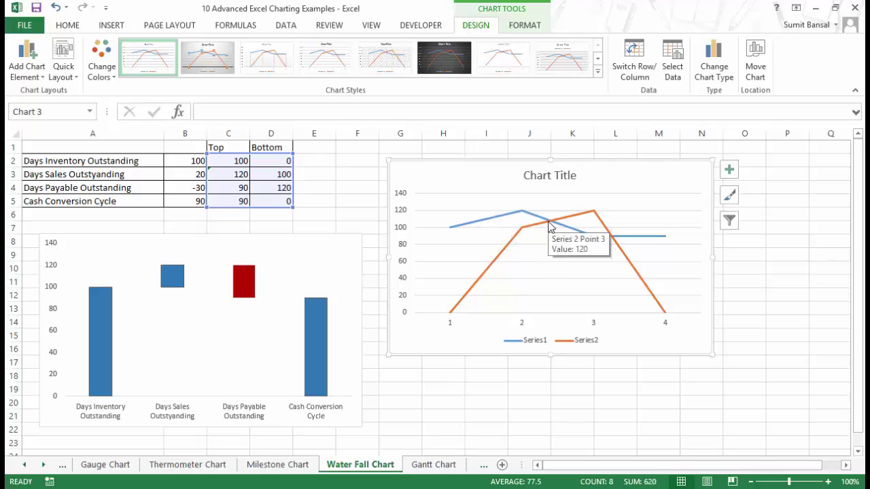
{"action": "left_click", "coordinate": [32, 79]}
{"action": "mouse_move", "coordinate": [51, 257]}
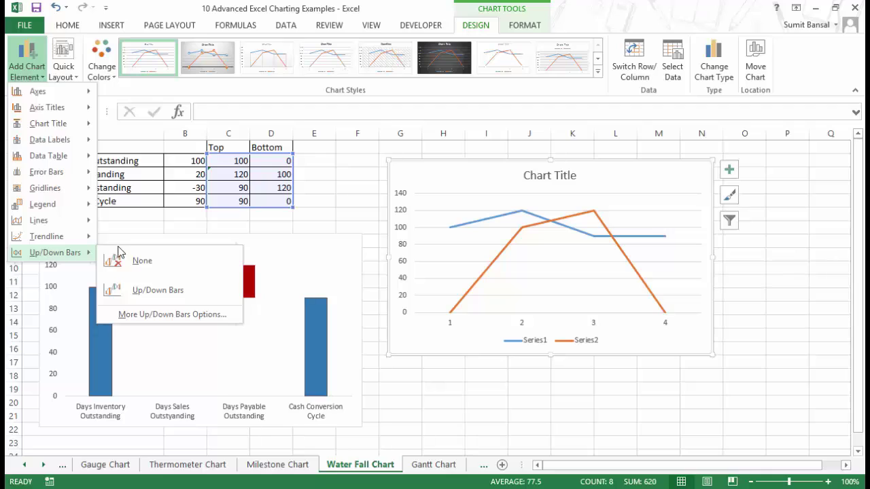
{"action": "left_click", "coordinate": [157, 290]}
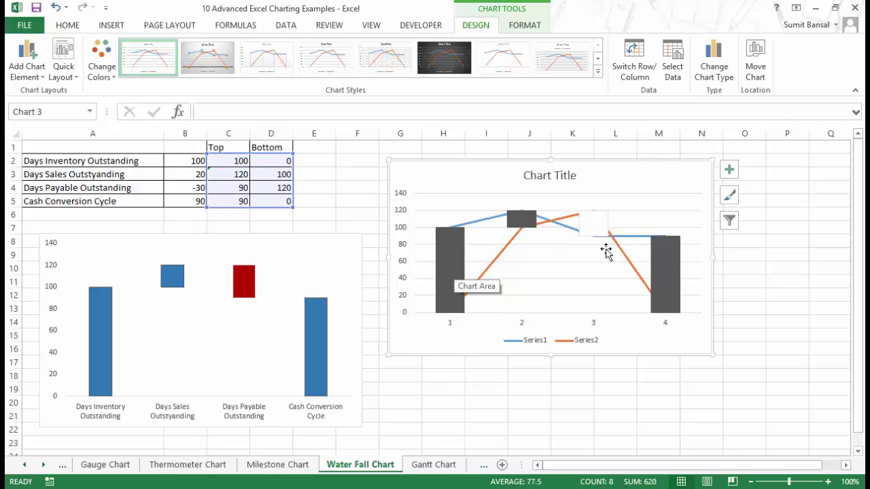
- Open the formatting options for the down bars of the new line chart
{"action": "left_click", "coordinate": [453, 250]}
{"action": "right_click", "coordinate": [459, 250]}
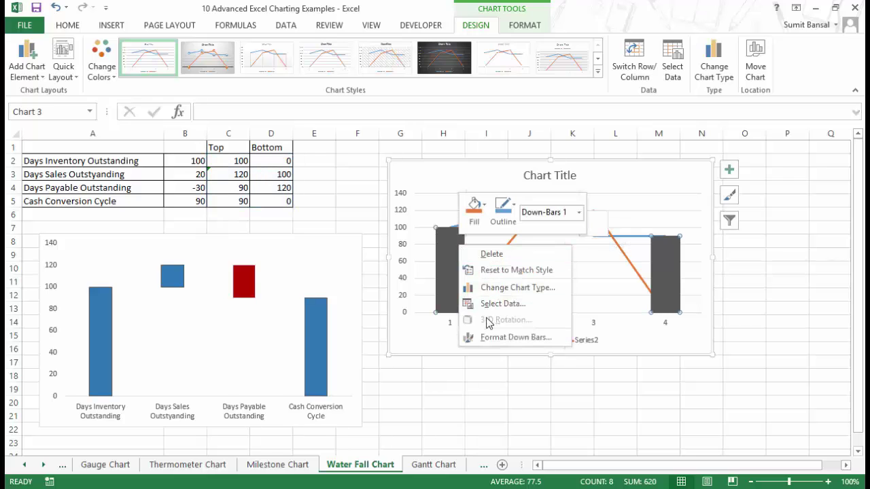
- Fill the new waterfall chart's down bars with solid blue and its up bar with solid dark red
{"action": "left_click", "coordinate": [498, 343]}
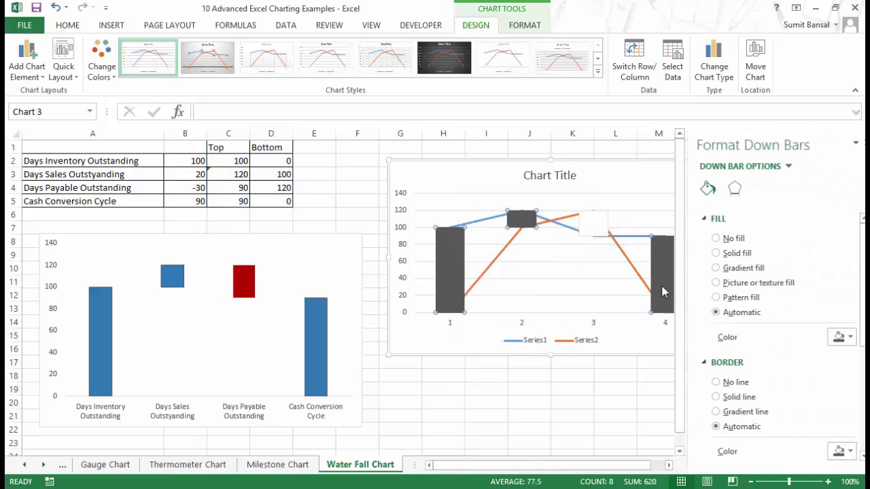
{"action": "left_click", "coordinate": [720, 253]}
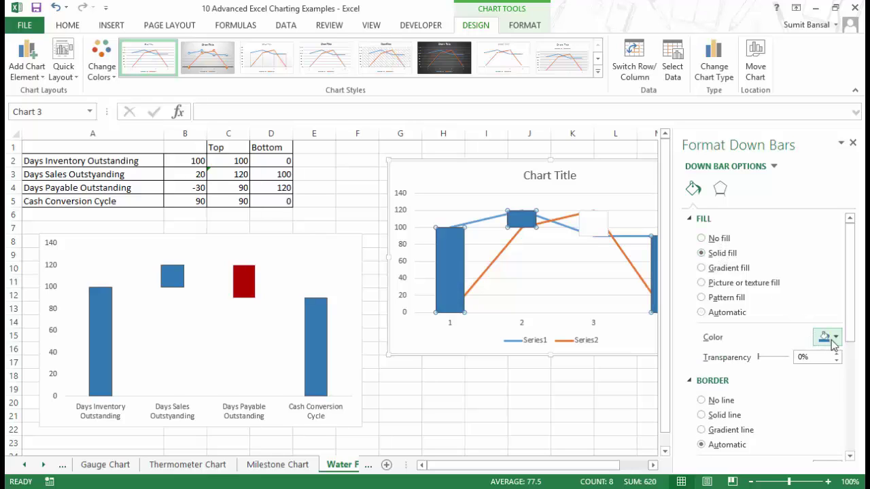
{"action": "left_click", "coordinate": [592, 232]}
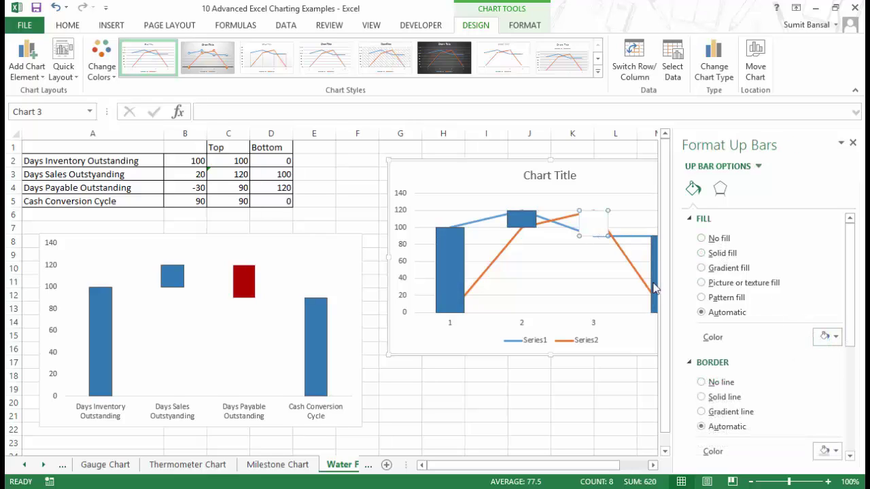
{"action": "left_click", "coordinate": [719, 253]}
{"action": "left_click", "coordinate": [835, 339]}
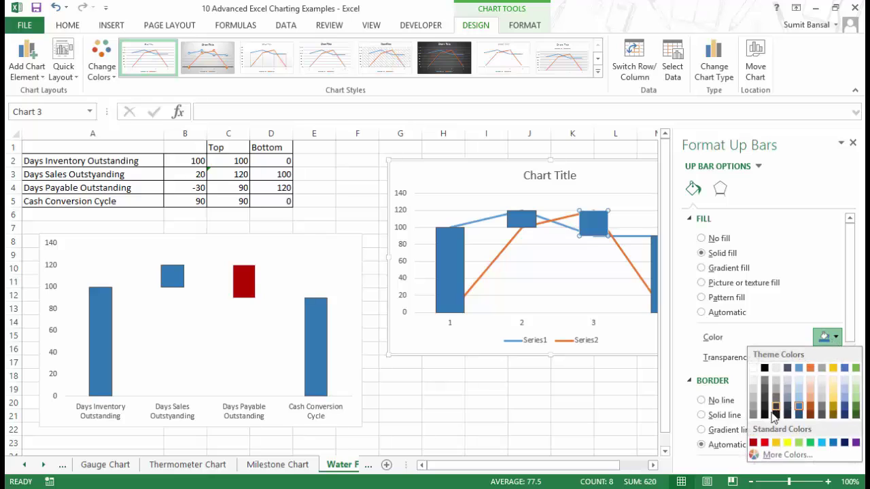
{"action": "left_click", "coordinate": [756, 440]}
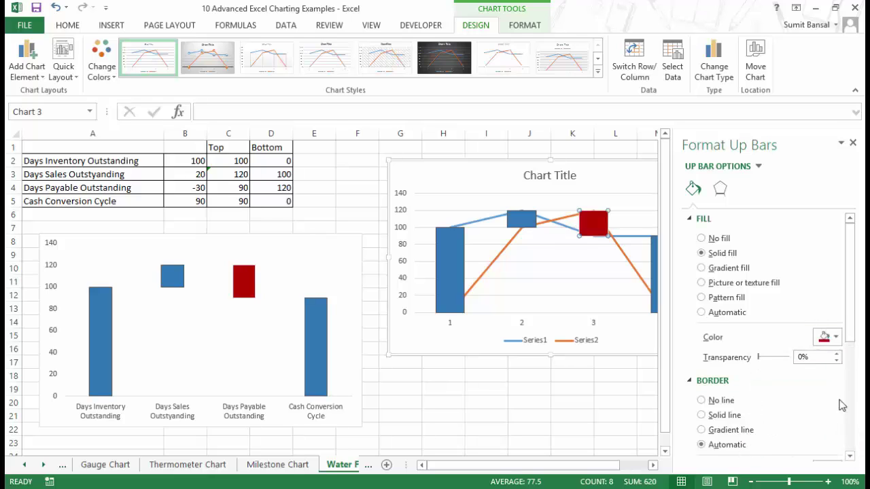
{"action": "left_click", "coordinate": [853, 143]}
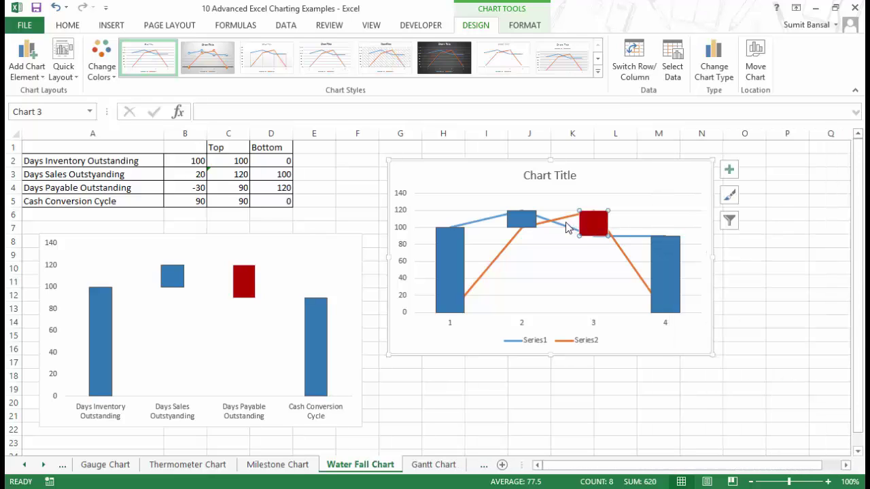
- Hide the Series2 line by setting its line to none, its marker fill to none and its marker border to no line
{"action": "left_click", "coordinate": [563, 222]}
{"action": "right_click", "coordinate": [564, 224]}
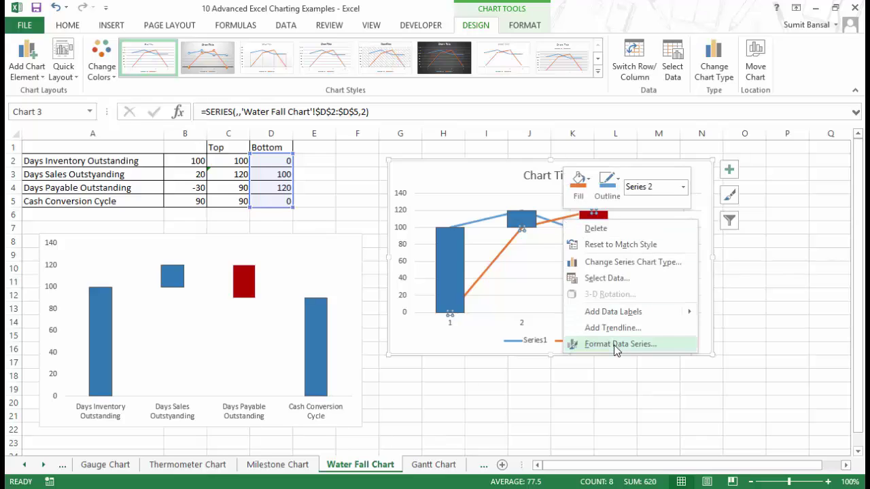
{"action": "left_click", "coordinate": [614, 344]}
{"action": "left_click", "coordinate": [693, 189]}
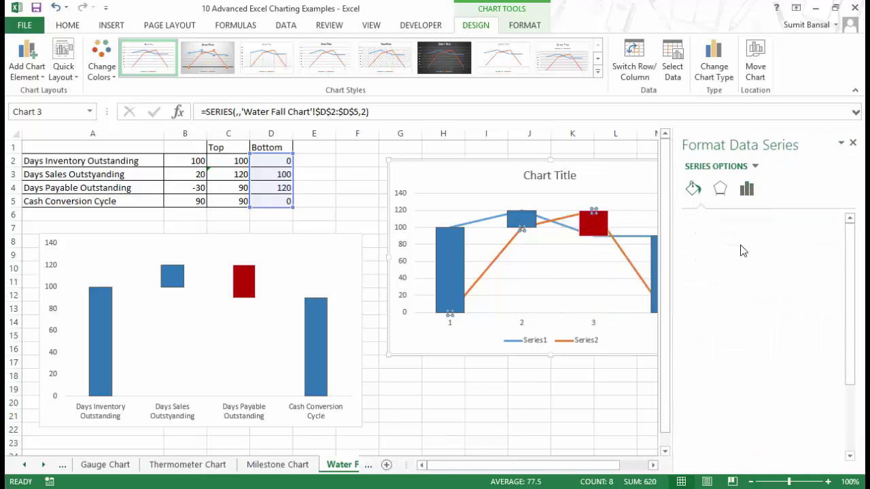
{"action": "left_click", "coordinate": [709, 262]}
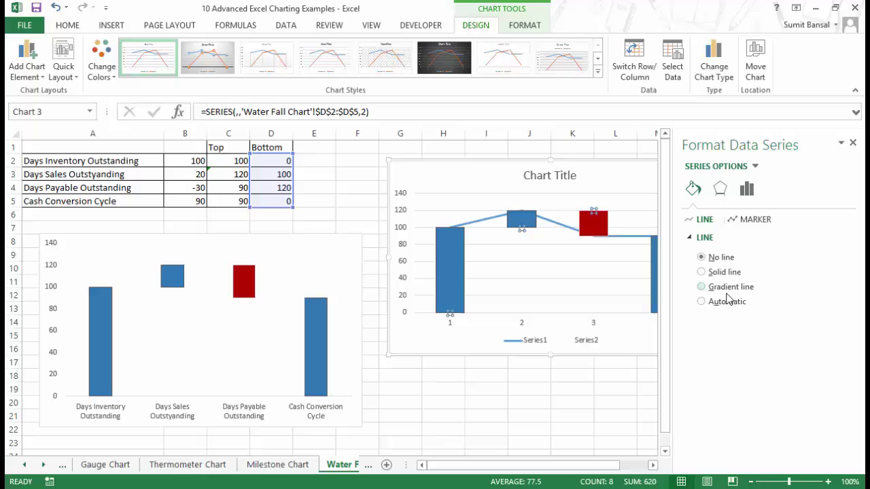
{"action": "left_click", "coordinate": [749, 219]}
{"action": "left_click", "coordinate": [713, 275]}
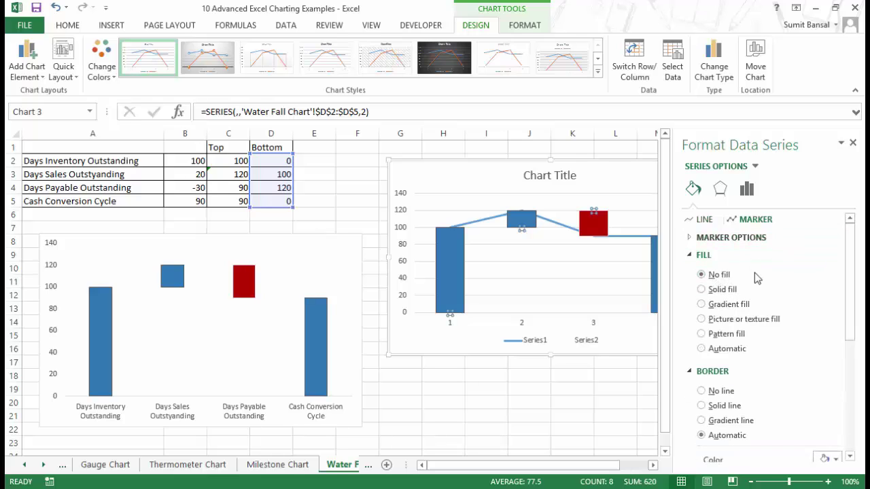
{"action": "left_click", "coordinate": [704, 391]}
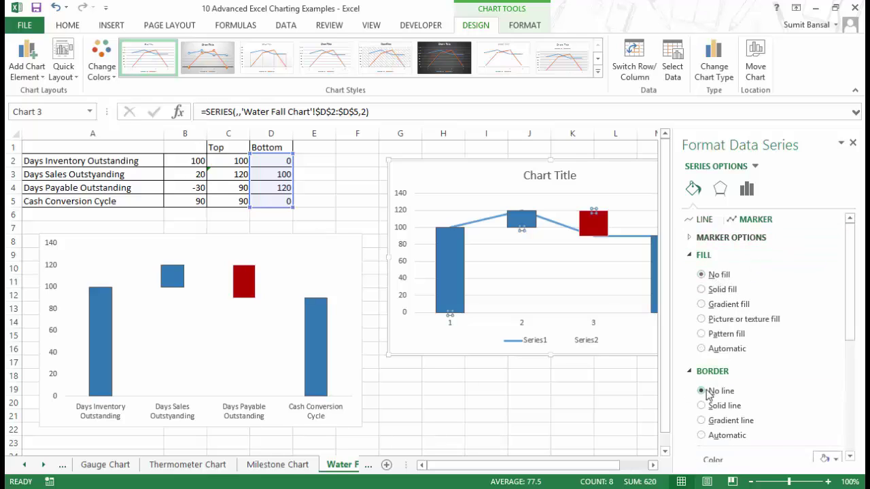
- Set the Series1 line to no line and its marker fill to no fill
{"action": "left_click", "coordinate": [570, 233]}
{"action": "left_click", "coordinate": [703, 219]}
{"action": "left_click", "coordinate": [702, 256]}
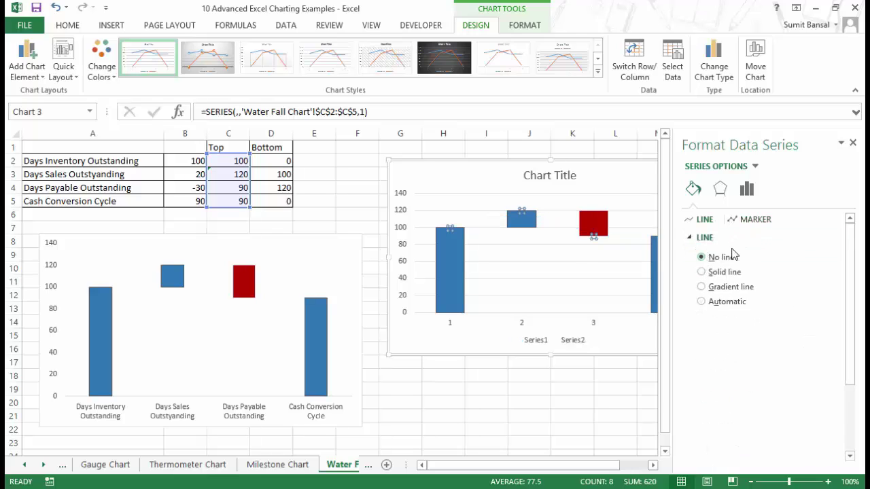
{"action": "left_click", "coordinate": [751, 219]}
{"action": "left_click", "coordinate": [702, 274]}
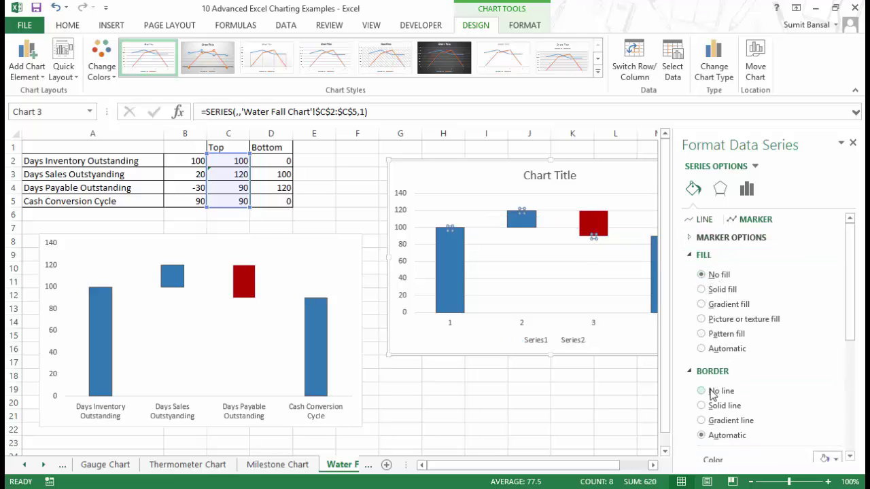
{"action": "left_click", "coordinate": [853, 143]}
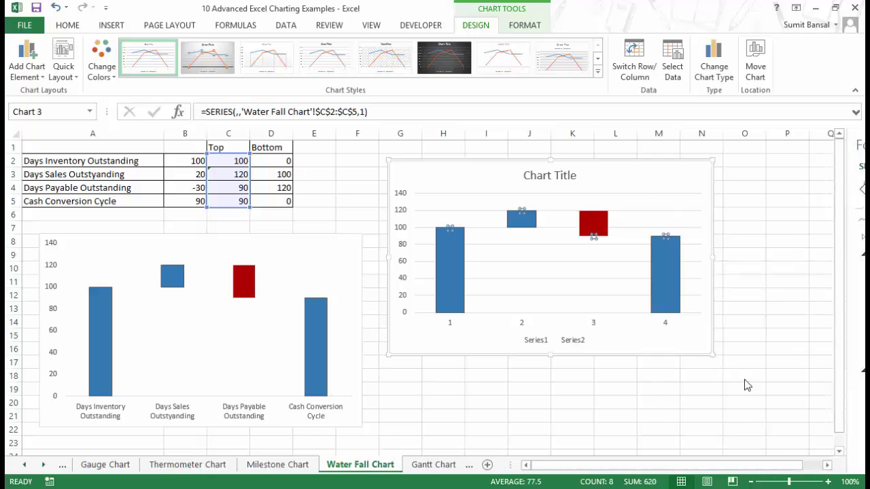
- Delete the legend from the new waterfall chart
{"action": "left_click", "coordinate": [577, 343]}
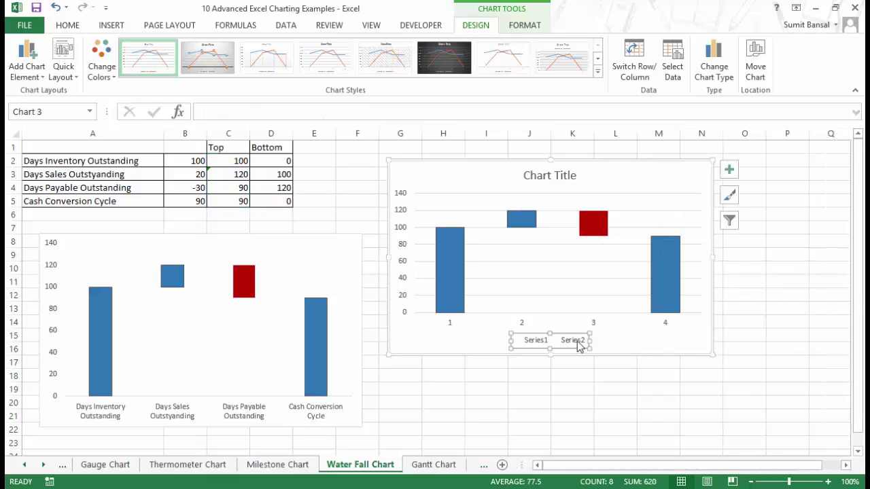
{"action": "key", "text": "Delete"}
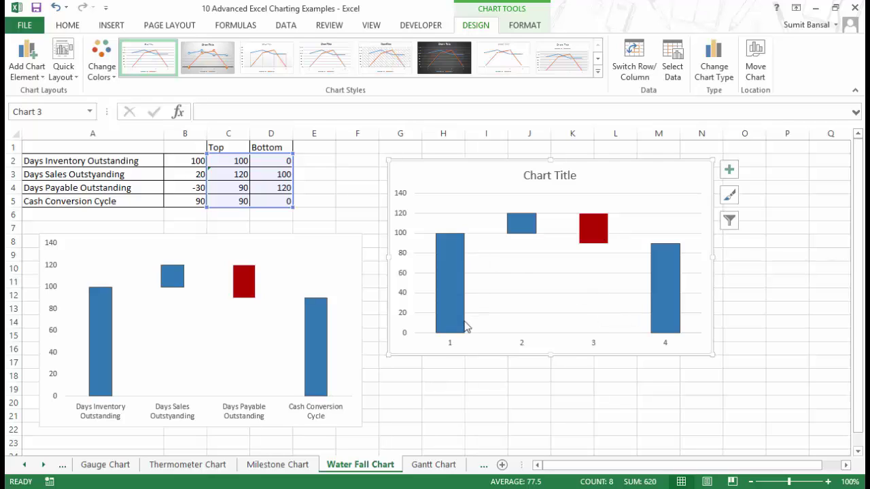
{"action": "left_click", "coordinate": [451, 346]}
{"action": "left_click", "coordinate": [452, 321]}
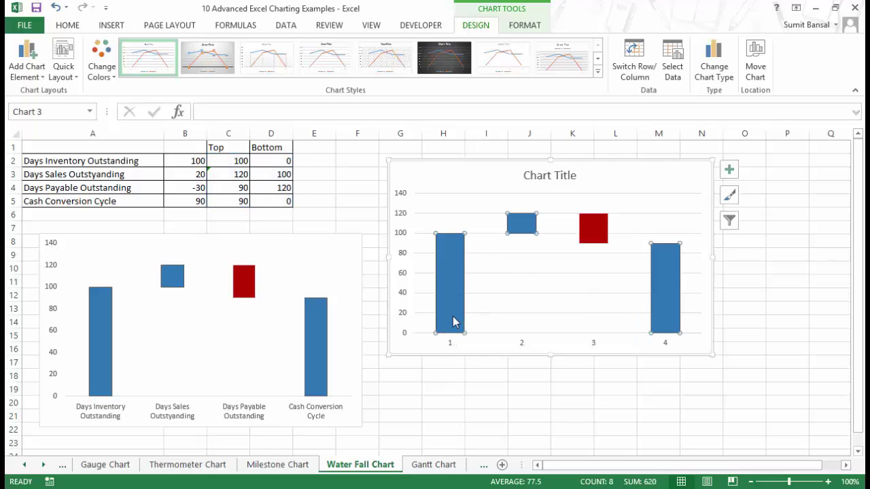
{"action": "left_click", "coordinate": [454, 346]}
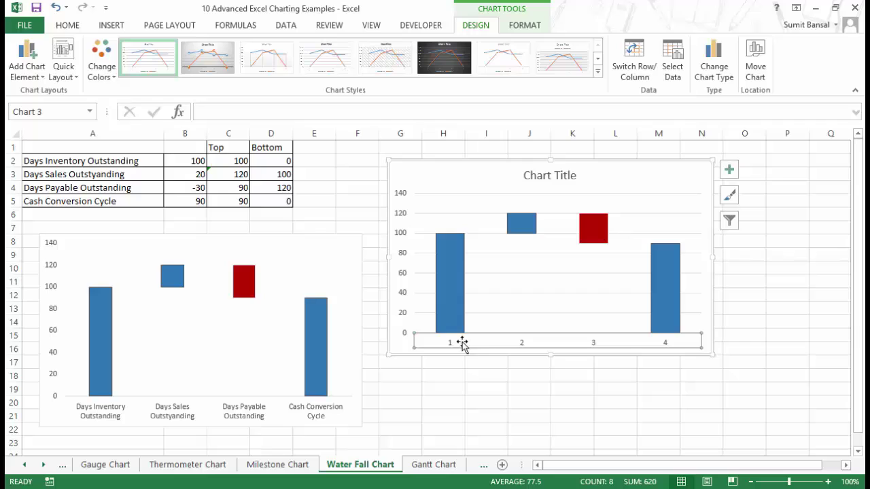
{"action": "right_click", "coordinate": [453, 265]}
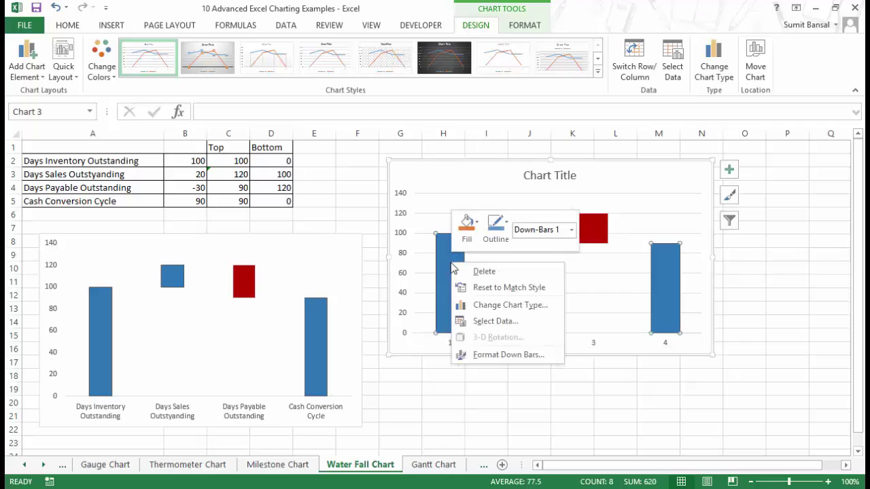
{"action": "left_click", "coordinate": [588, 278]}
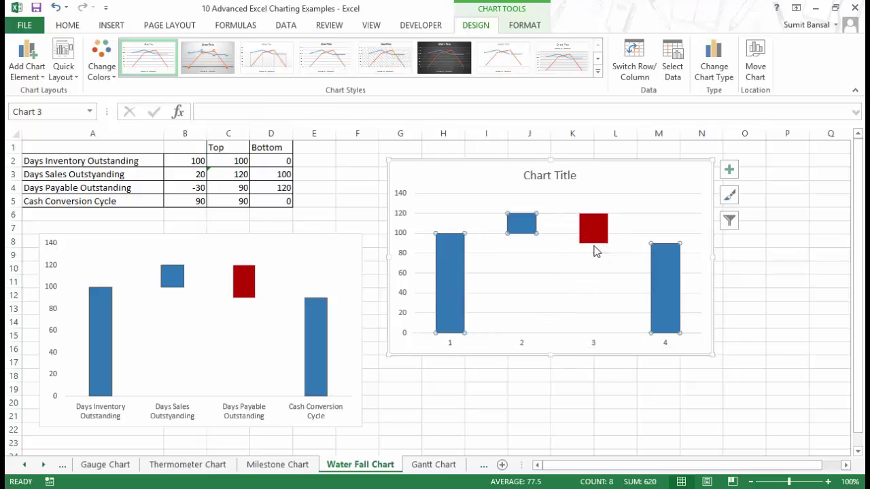
{"action": "left_click", "coordinate": [595, 244]}
{"action": "right_click", "coordinate": [596, 245]}
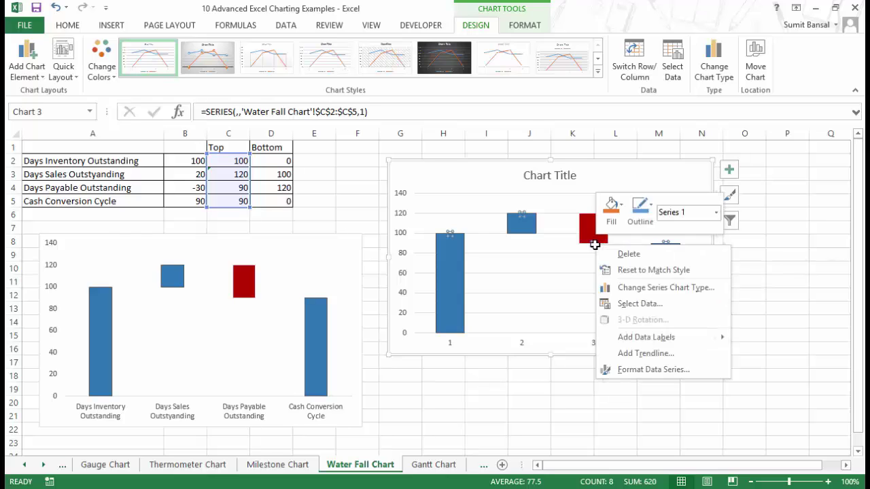
{"action": "key", "text": "Escape"}
- Use the item names in A2:A5 as the horizontal axis labels of the new waterfall chart
{"action": "left_click", "coordinate": [673, 71]}
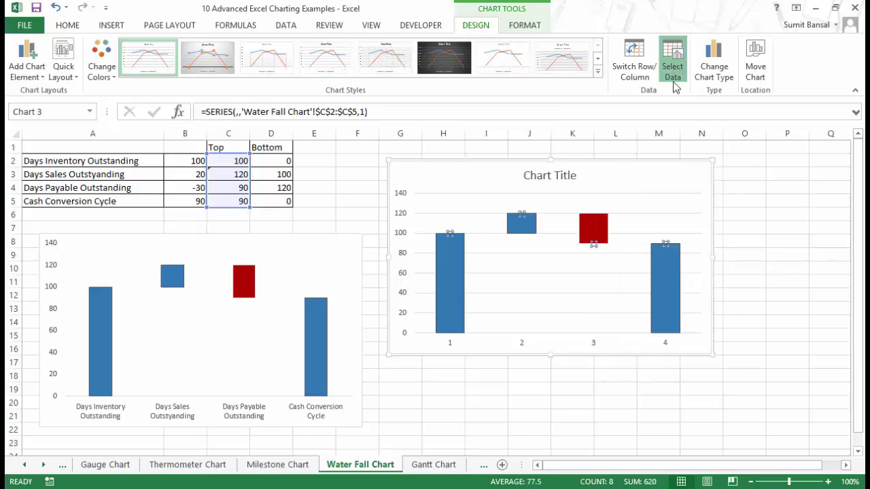
{"action": "left_click_drag", "start_coordinate": [550, 88], "coordinate": [632, 13]}
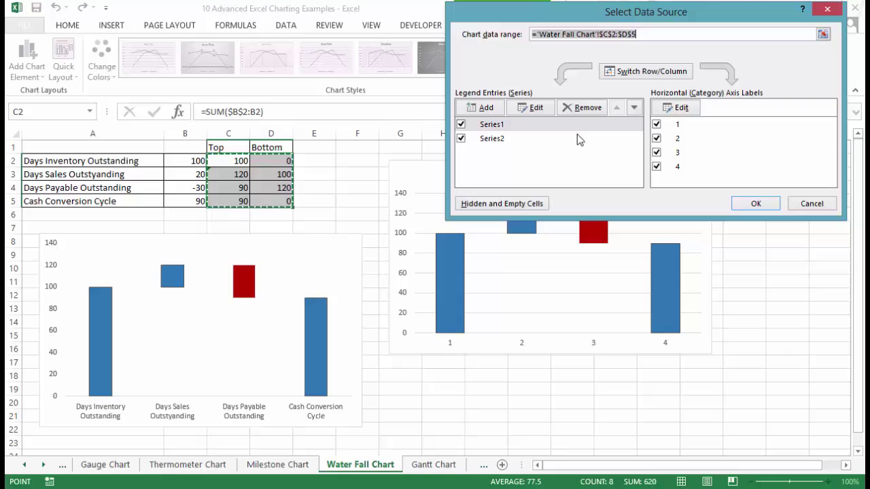
{"action": "left_click", "coordinate": [688, 108]}
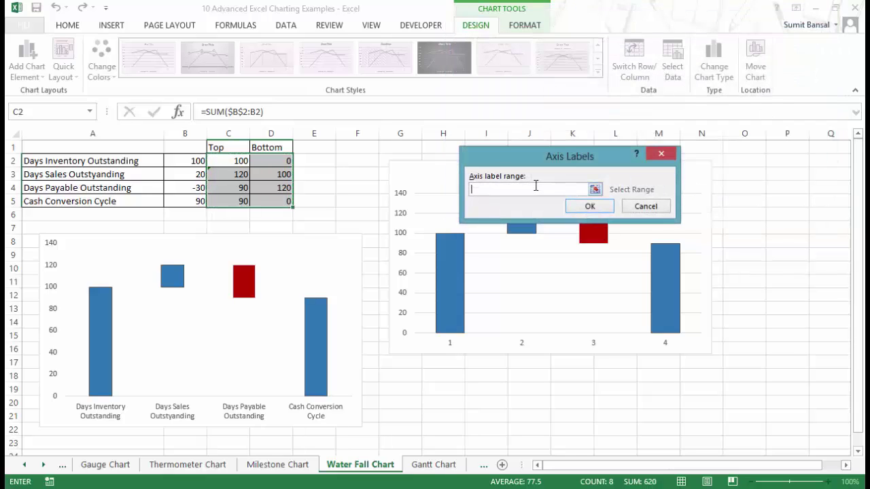
{"action": "left_click_drag", "start_coordinate": [104, 158], "coordinate": [183, 200]}
{"action": "left_click", "coordinate": [592, 208]}
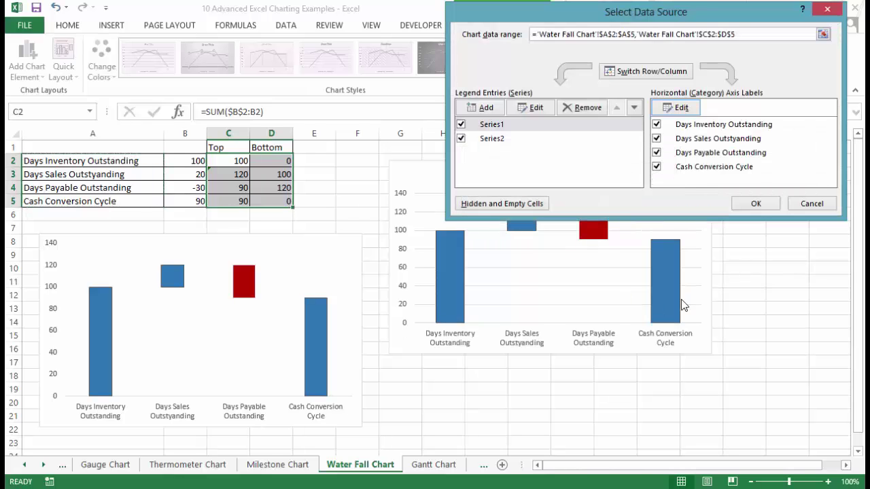
{"action": "left_click", "coordinate": [761, 209]}
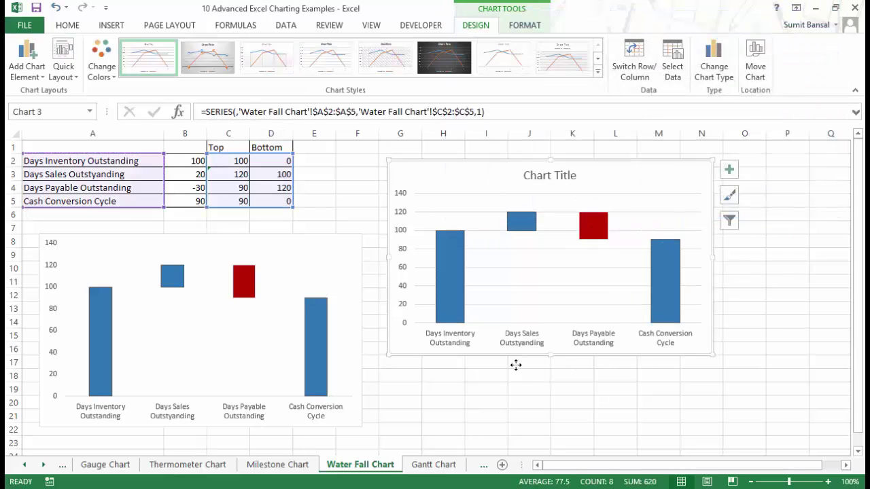
{"action": "left_click_drag", "start_coordinate": [514, 361], "coordinate": [529, 383]}
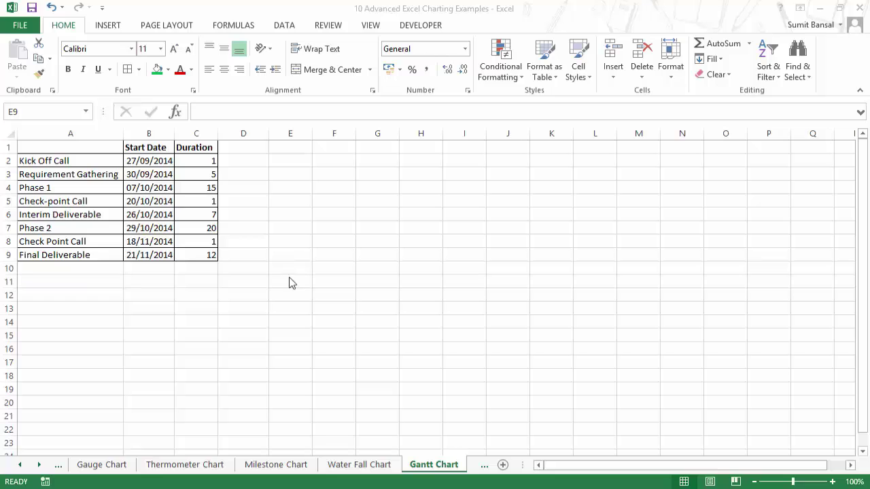
- Insert a 2-D stacked bar chart from the task table A1:C9 on the Gantt Chart sheet
{"action": "left_click_drag", "start_coordinate": [53, 148], "coordinate": [204, 254]}
{"action": "left_click", "coordinate": [111, 29]}
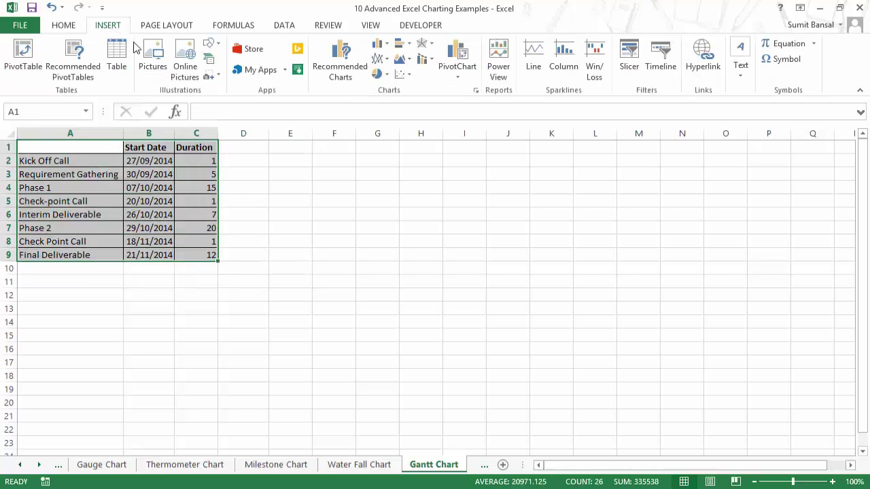
{"action": "left_click", "coordinate": [410, 46]}
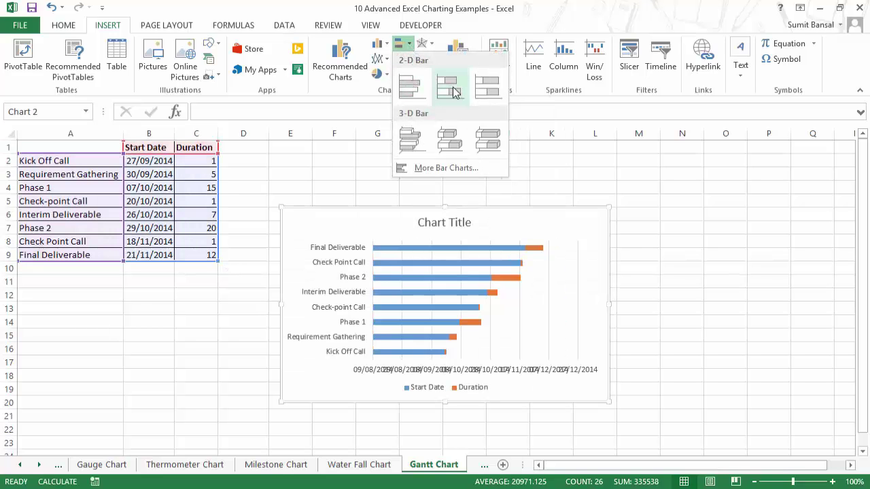
{"action": "left_click", "coordinate": [449, 85]}
- Move the stacked bar chart slightly up on the sheet and delete its title
{"action": "left_click_drag", "start_coordinate": [527, 211], "coordinate": [534, 178]}
{"action": "left_click", "coordinate": [436, 194]}
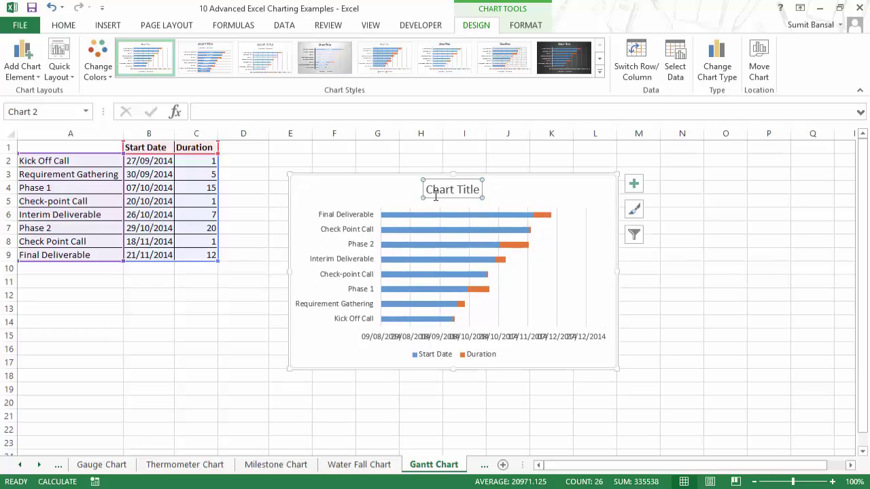
{"action": "key", "text": "Delete"}
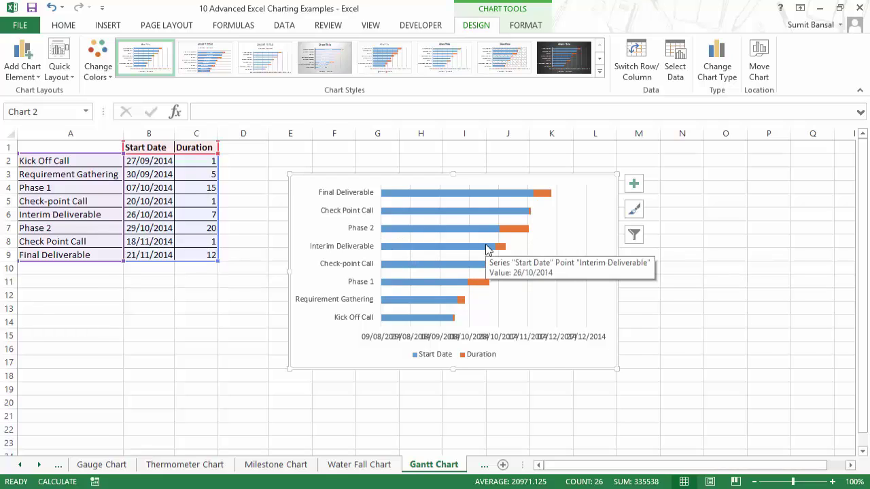
- Remove the fill and border from the Start Date series so only the Duration bars show
{"action": "right_click", "coordinate": [486, 249]}
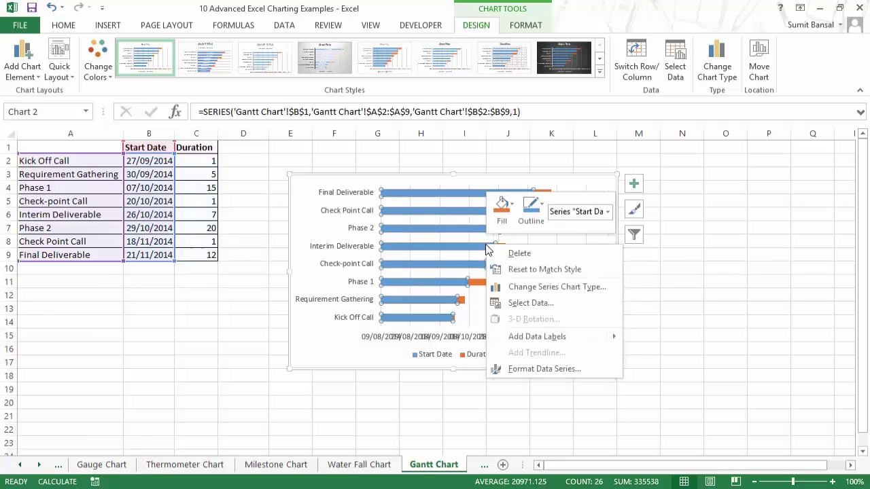
{"action": "left_click", "coordinate": [548, 370]}
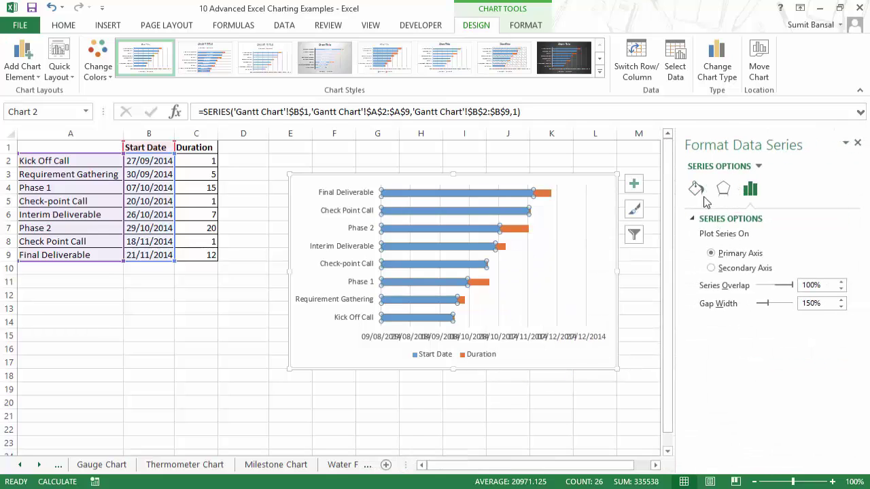
{"action": "left_click", "coordinate": [698, 190]}
{"action": "left_click", "coordinate": [720, 239]}
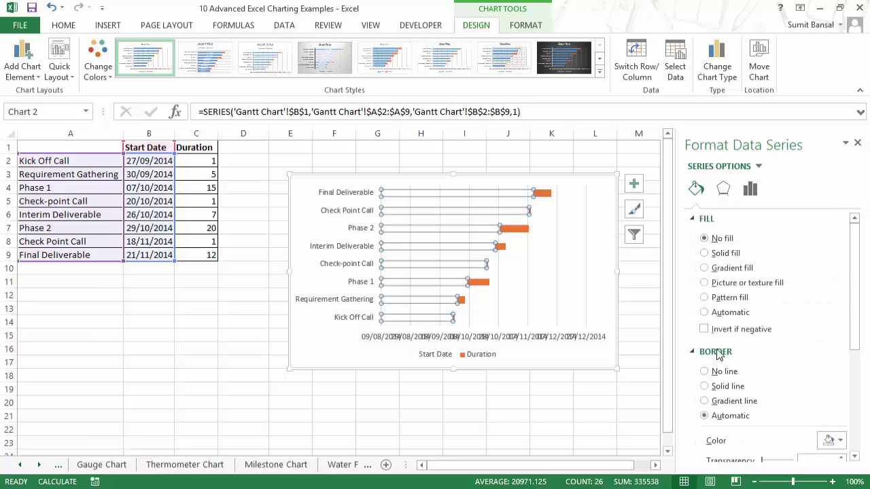
{"action": "left_click", "coordinate": [705, 386]}
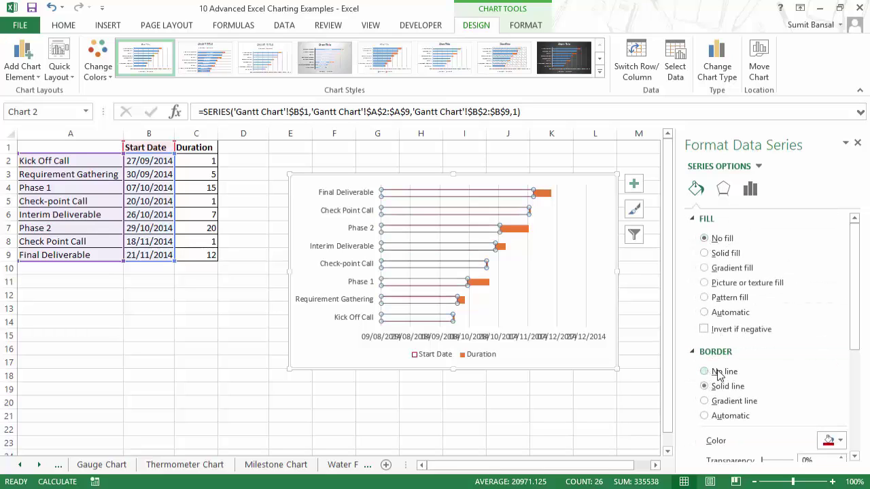
{"action": "left_click", "coordinate": [762, 372]}
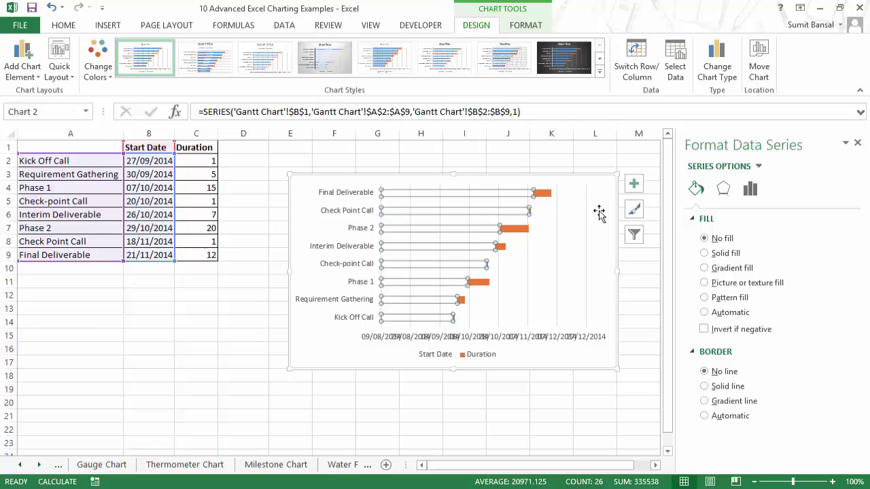
{"action": "left_click", "coordinate": [857, 143]}
{"action": "left_click", "coordinate": [710, 281]}
- Put the task axis categories in reverse order and make the horizontal axis cross at the maximum category
{"action": "left_click", "coordinate": [449, 329]}
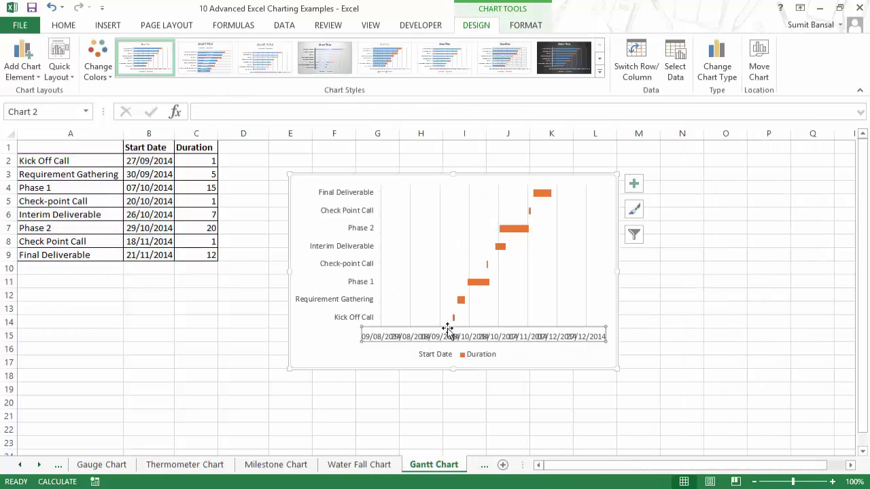
{"action": "left_click", "coordinate": [355, 289]}
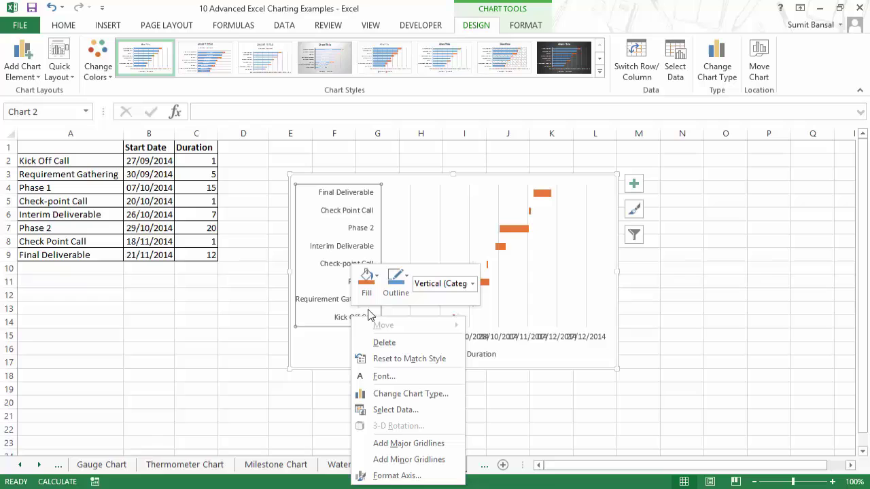
{"action": "left_click", "coordinate": [398, 476]}
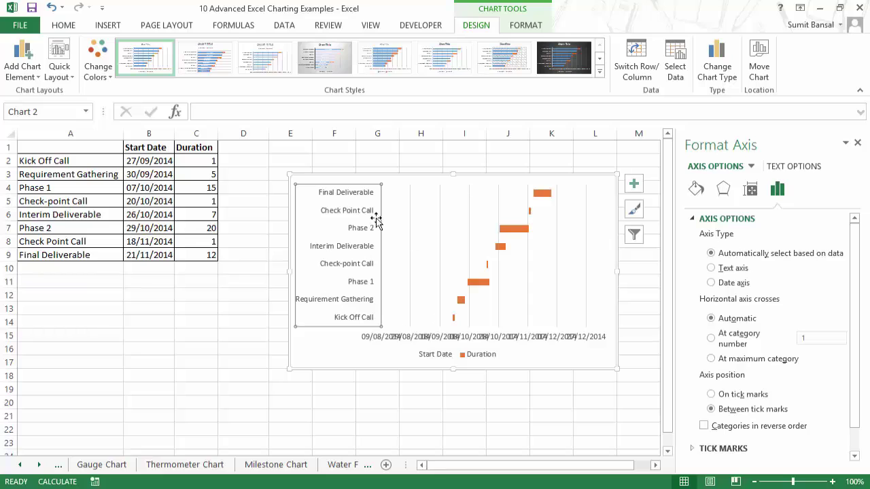
{"action": "left_click", "coordinate": [703, 425]}
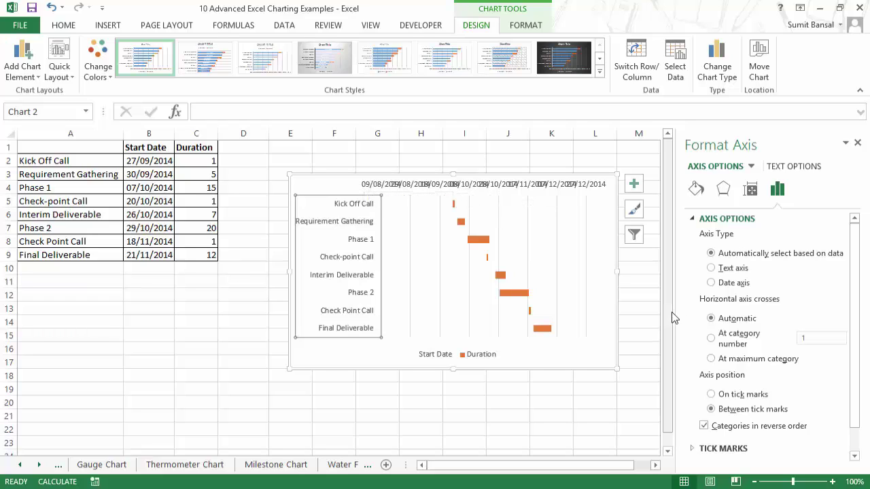
{"action": "left_click", "coordinate": [710, 360]}
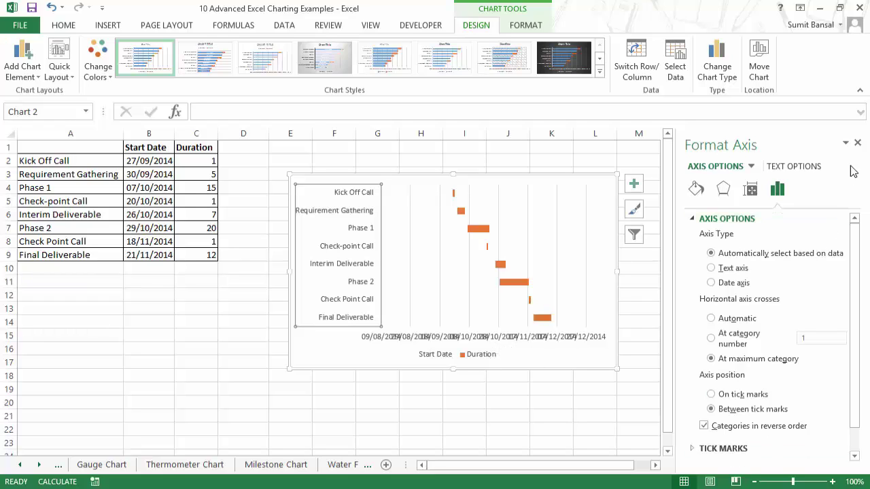
{"action": "left_click", "coordinate": [858, 143]}
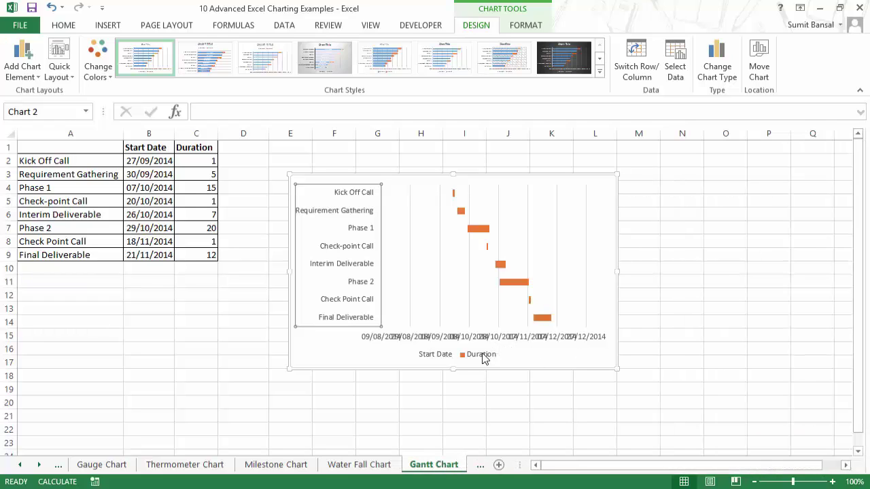
- Delete the legend from the Gantt chart
{"action": "left_click", "coordinate": [458, 358]}
{"action": "key", "text": "Delete"}
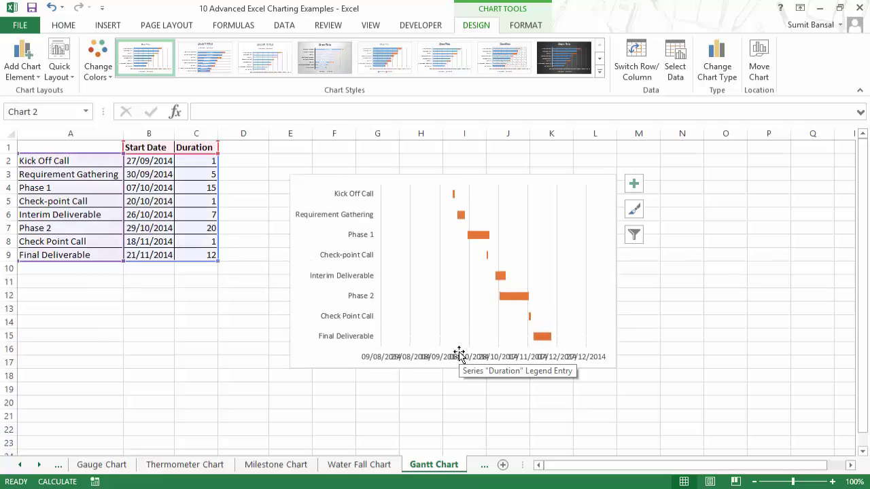
- Set the minimum bound of the Gantt chart's horizontal date axis to 27/09/2014
{"action": "left_click", "coordinate": [386, 361]}
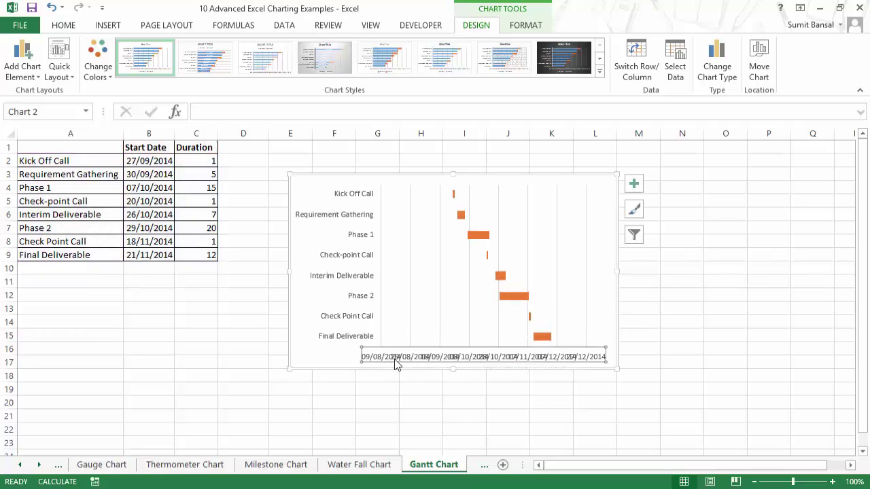
{"action": "right_click", "coordinate": [396, 364]}
{"action": "left_click", "coordinate": [438, 350]}
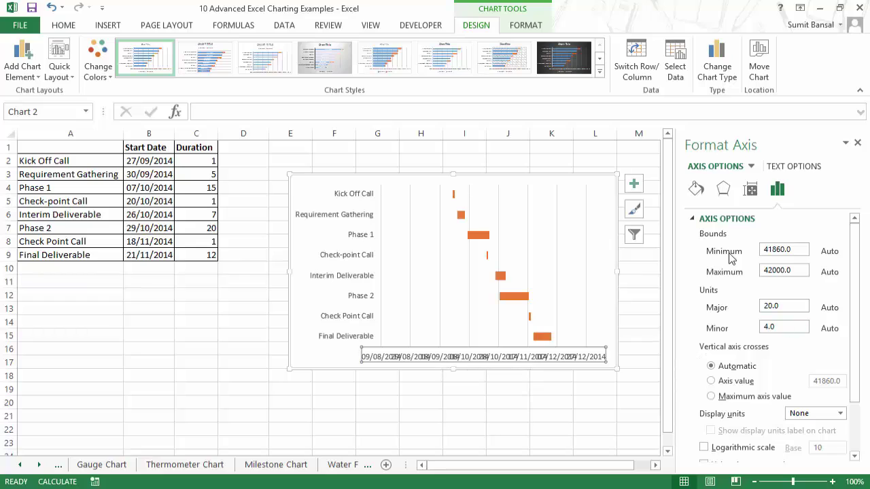
{"action": "left_click_drag", "start_coordinate": [794, 250], "coordinate": [763, 253]}
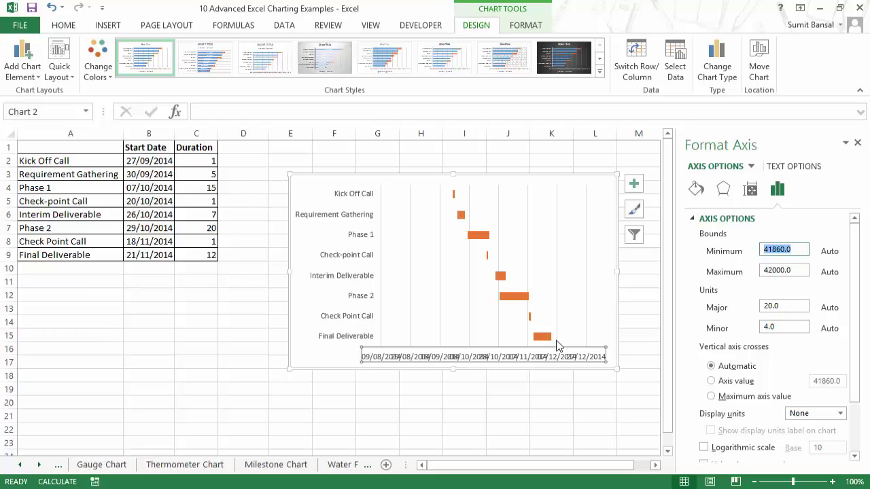
{"action": "type", "text": "27/09/2014"}
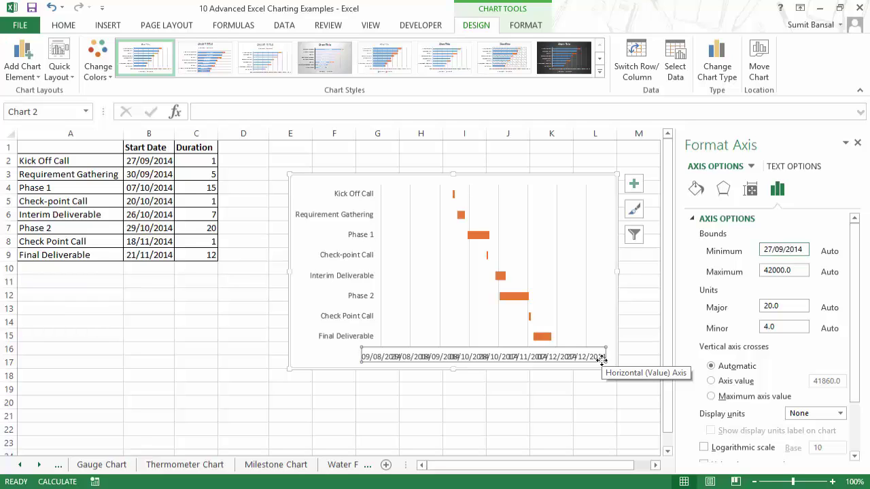
{"action": "key", "text": "Return"}
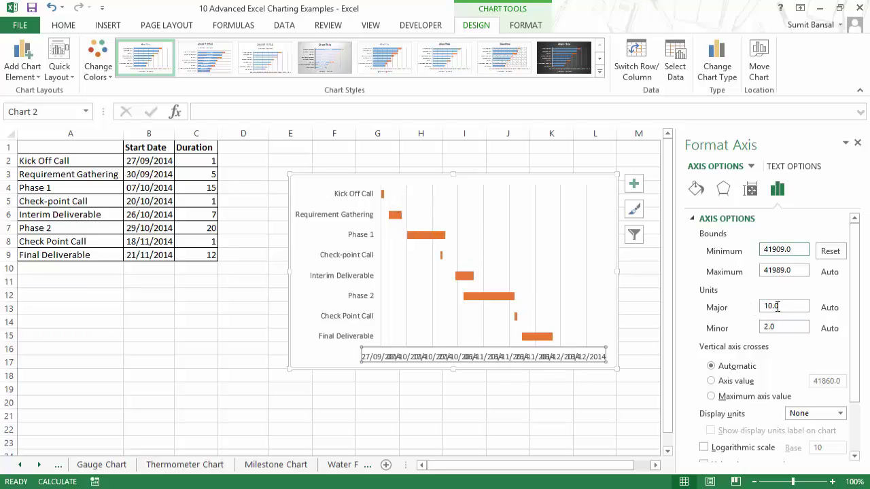
- Set the date axis major unit to 20 and close the axis formatting options
{"action": "left_click_drag", "start_coordinate": [784, 308], "coordinate": [733, 313]}
{"action": "type", "text": "20"}
{"action": "key", "text": "Return"}
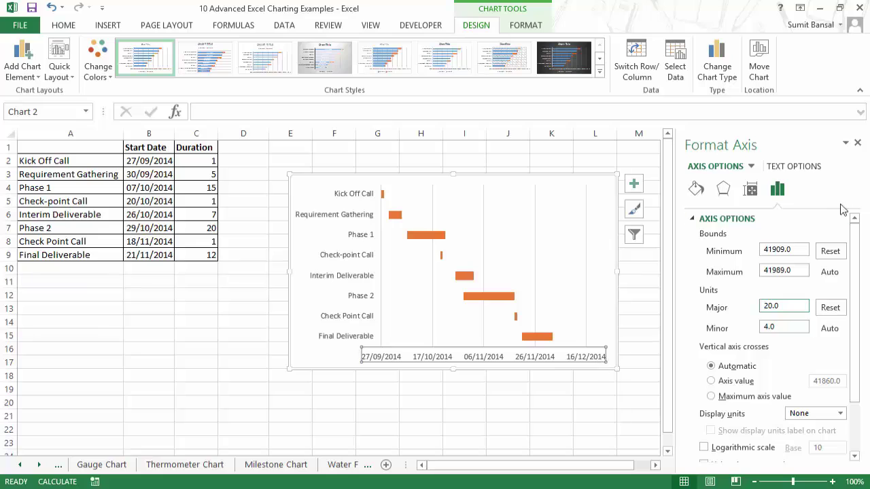
{"action": "left_click", "coordinate": [857, 144]}
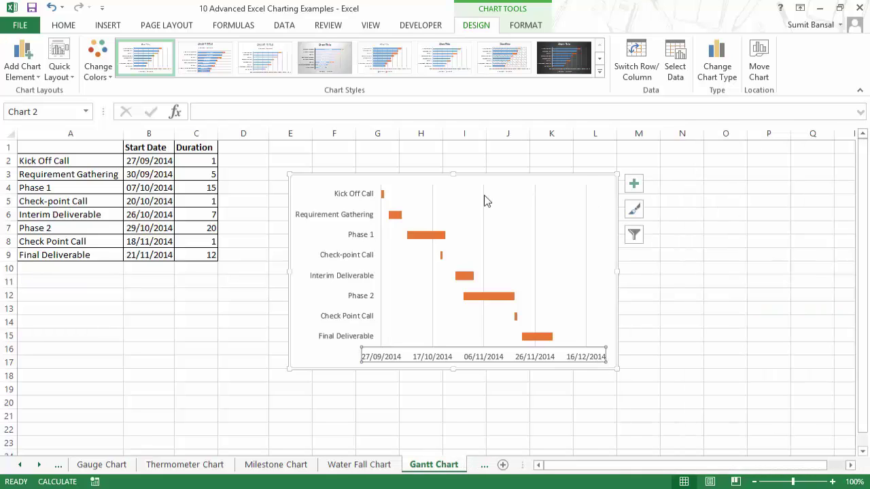
{"action": "left_click", "coordinate": [483, 195]}
{"action": "left_click", "coordinate": [598, 207]}
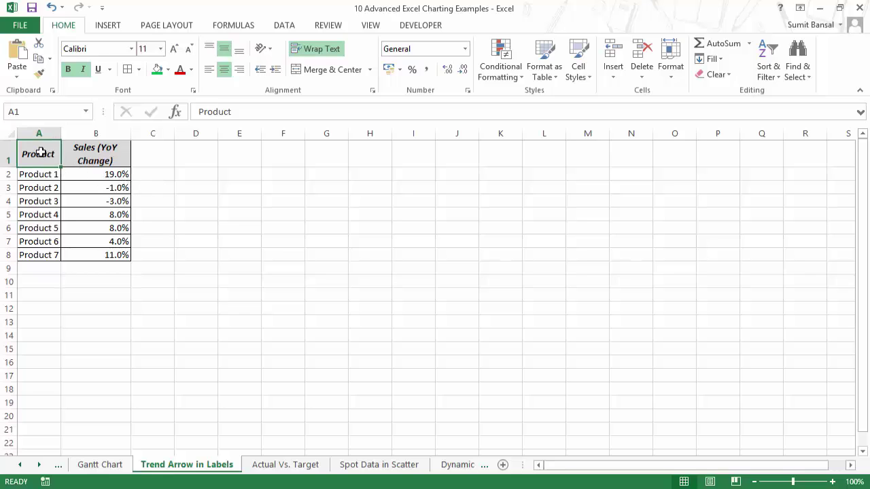
- Insert a 2-D clustered column chart from the product sales table A1:B8 on the Trend Arrow in Labels sheet
{"action": "left_click_drag", "start_coordinate": [43, 154], "coordinate": [116, 253]}
{"action": "left_click", "coordinate": [108, 25]}
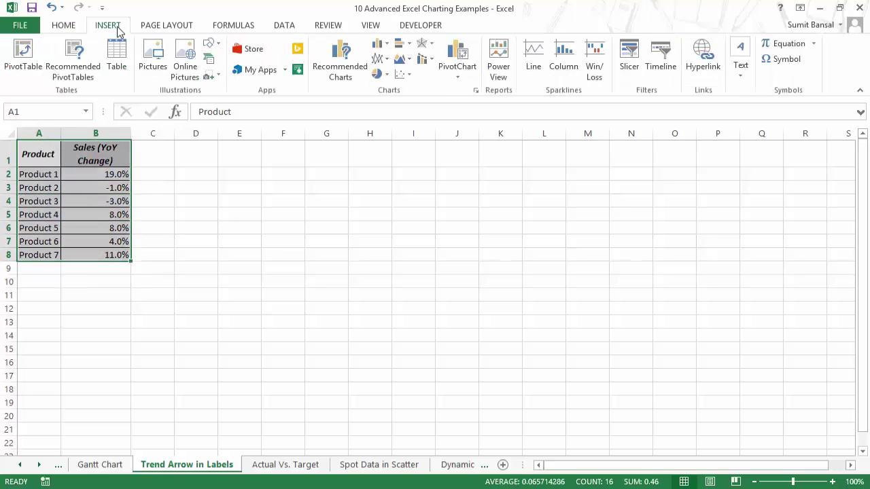
{"action": "left_click", "coordinate": [379, 44]}
{"action": "left_click", "coordinate": [390, 82]}
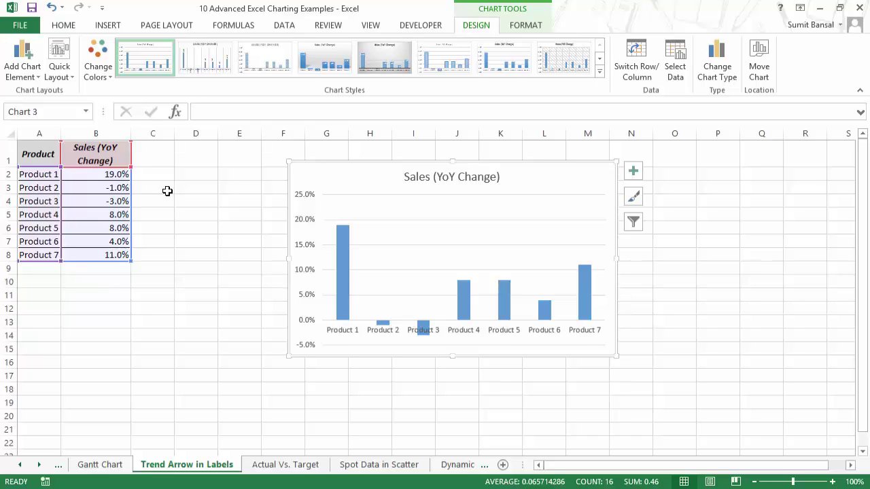
- Insert the Black Up-Pointing Triangle symbol (▲) in the Arial font into cell B10
{"action": "left_click", "coordinate": [96, 283]}
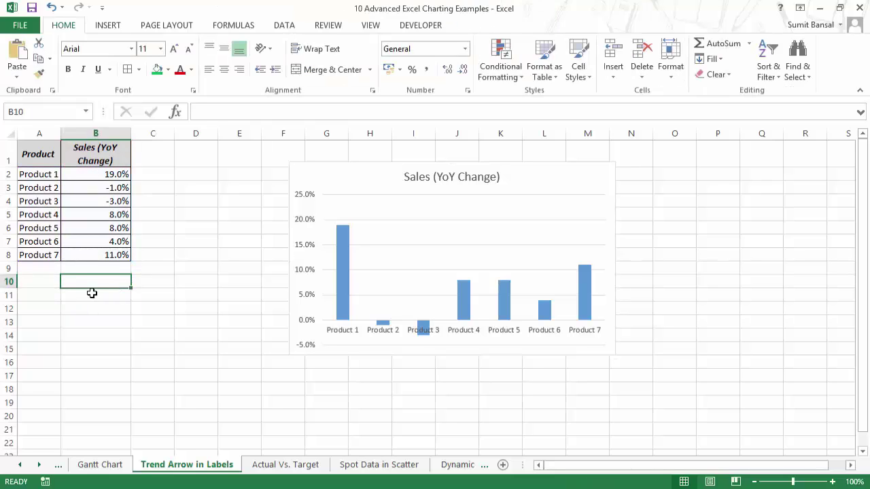
{"action": "left_click", "coordinate": [108, 26]}
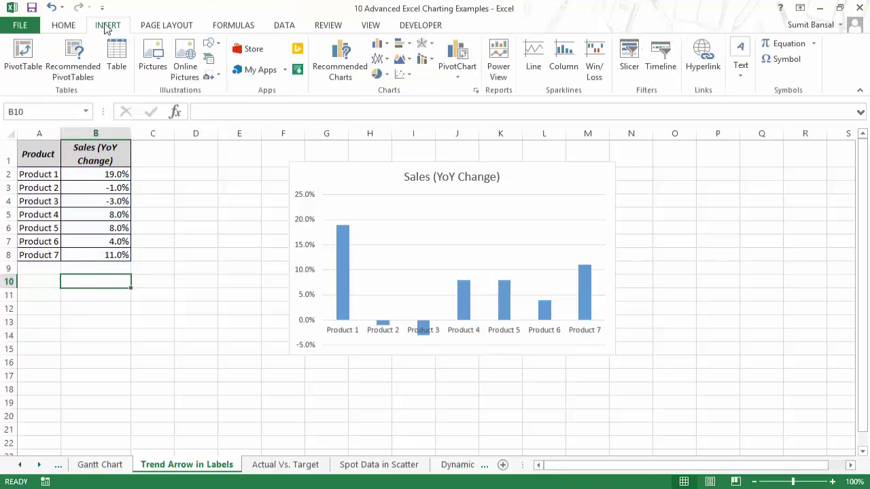
{"action": "left_click", "coordinate": [784, 61]}
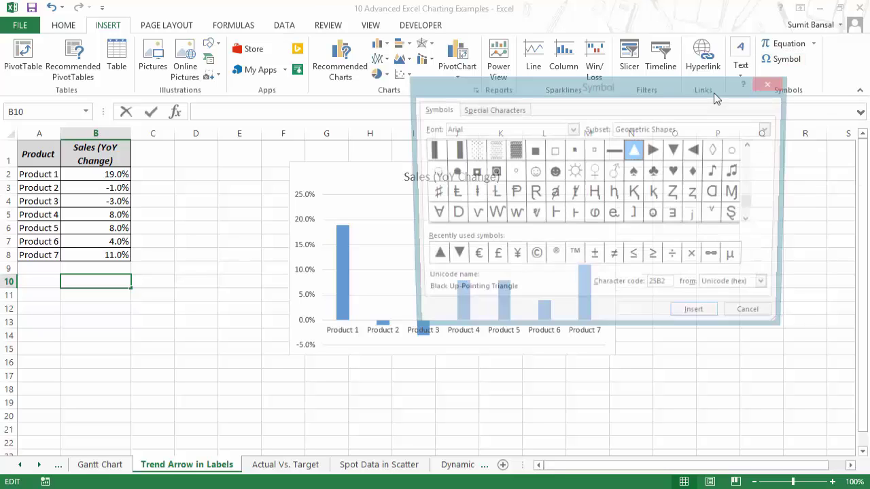
{"action": "left_click_drag", "start_coordinate": [529, 87], "coordinate": [484, 67]}
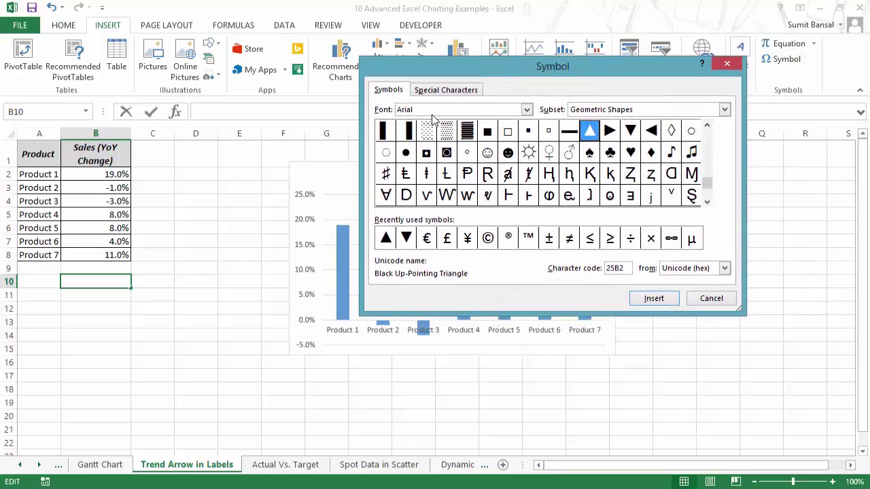
{"action": "mouse_move", "coordinate": [707, 180]}
{"action": "left_mouse_down"}
{"action": "mouse_move", "coordinate": [707, 136]}
{"action": "mouse_move", "coordinate": [707, 188]}
{"action": "left_mouse_up"}
{"action": "left_click", "coordinate": [707, 128]}
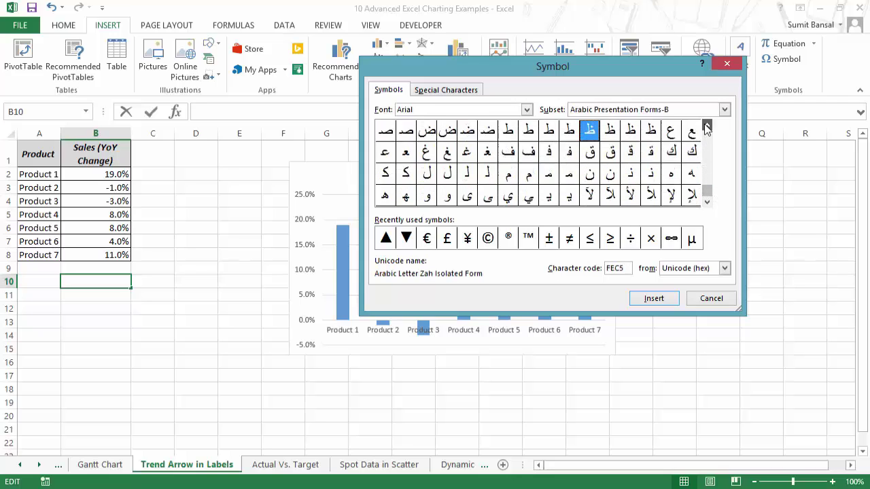
{"action": "left_click_drag", "start_coordinate": [706, 127], "coordinate": [706, 128]}
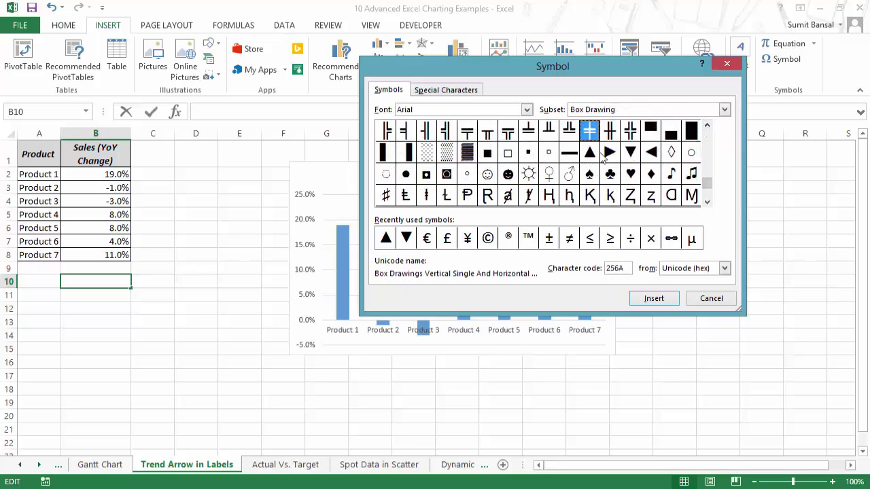
{"action": "left_click", "coordinate": [389, 239]}
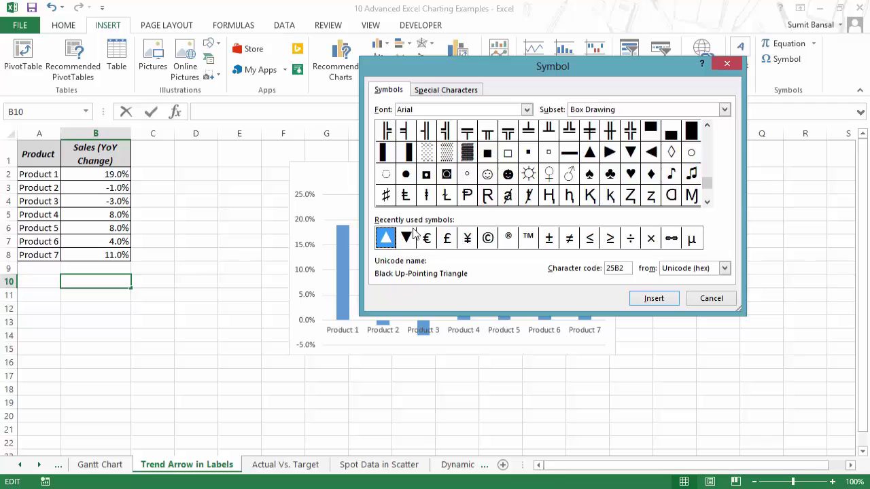
{"action": "left_click", "coordinate": [654, 300]}
- Add the Black Down-Pointing Triangle symbol (▼) after the up triangle in cell B10 and commit the entry
{"action": "left_click", "coordinate": [406, 239]}
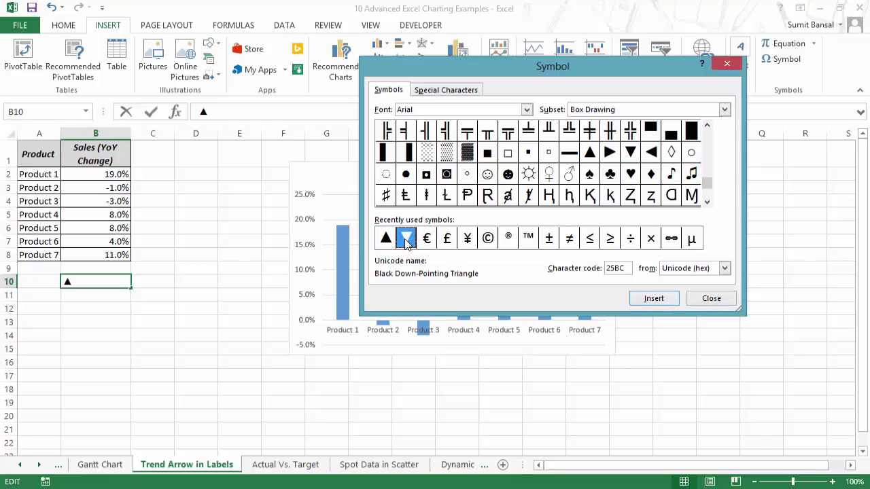
{"action": "left_click", "coordinate": [652, 299]}
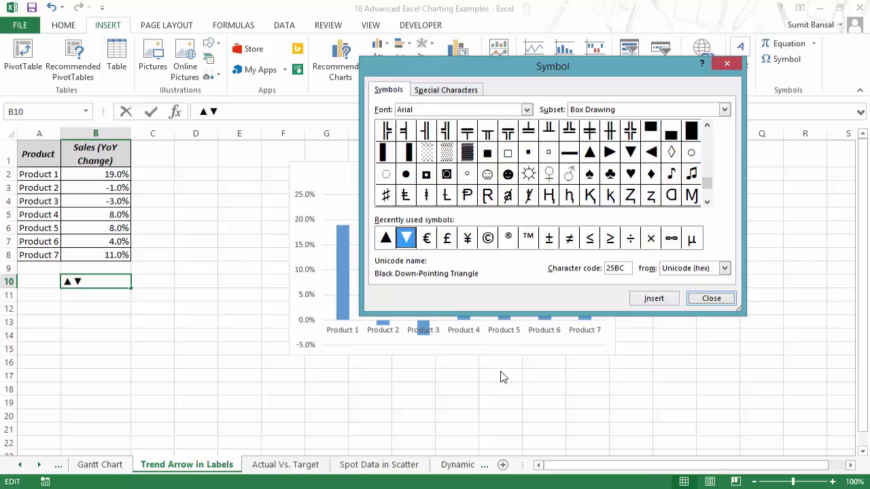
{"action": "left_click", "coordinate": [704, 303]}
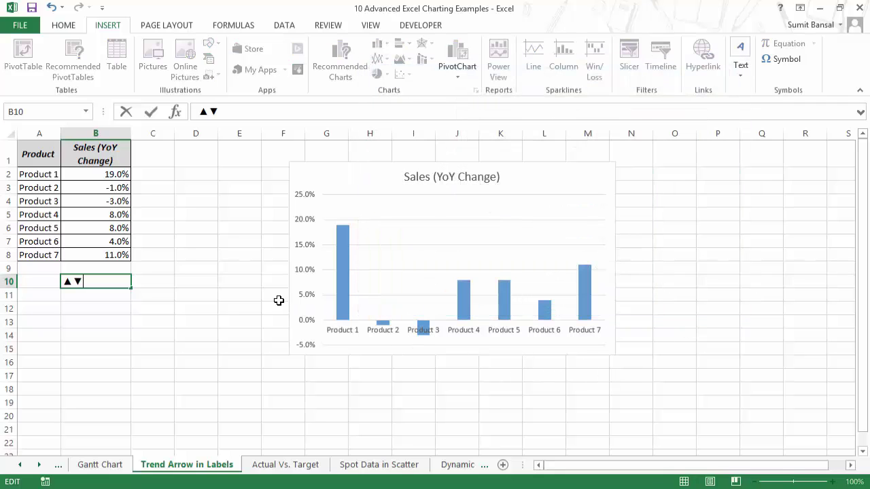
{"action": "left_click", "coordinate": [343, 262]}
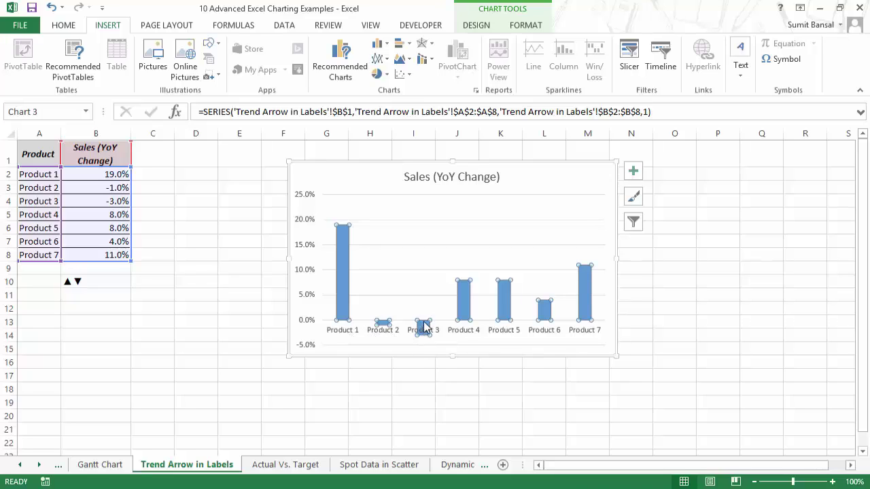
- Set the label position of the horizontal product axis to Low so the names sit below the negative columns
{"action": "left_click", "coordinate": [469, 333]}
{"action": "right_click", "coordinate": [468, 333]}
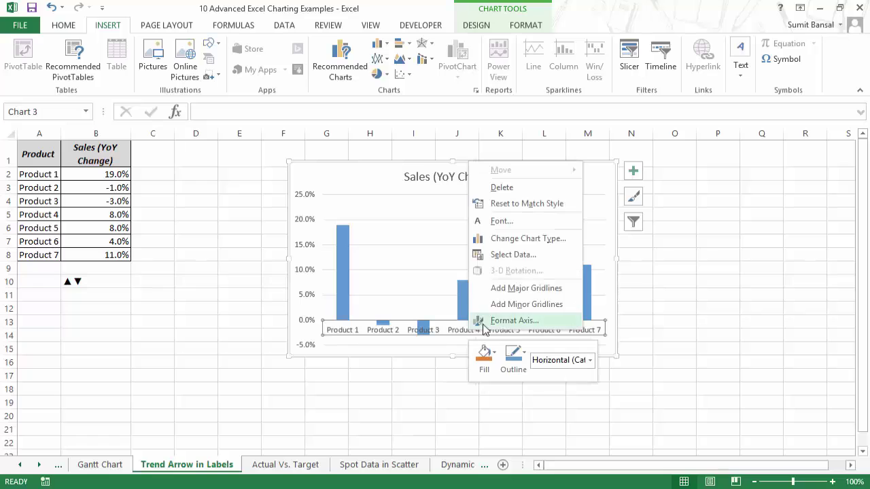
{"action": "left_click", "coordinate": [577, 317]}
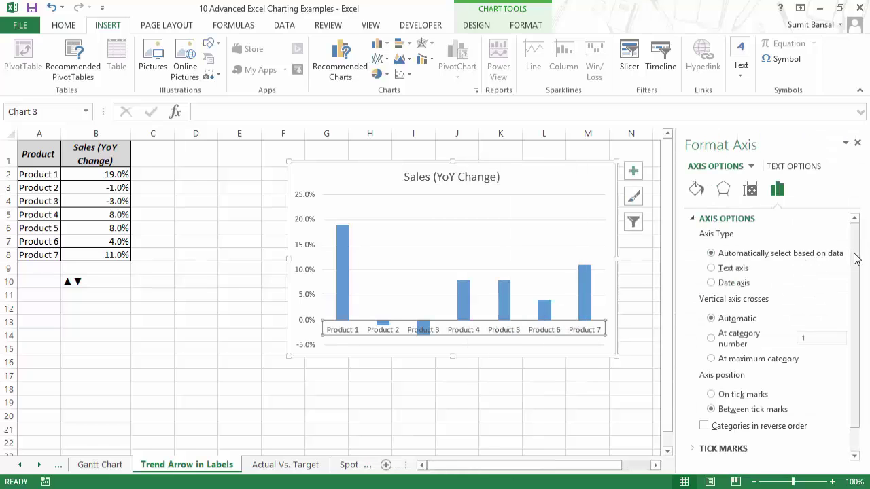
{"action": "left_click_drag", "start_coordinate": [850, 262], "coordinate": [842, 378]}
{"action": "left_click", "coordinate": [712, 439]}
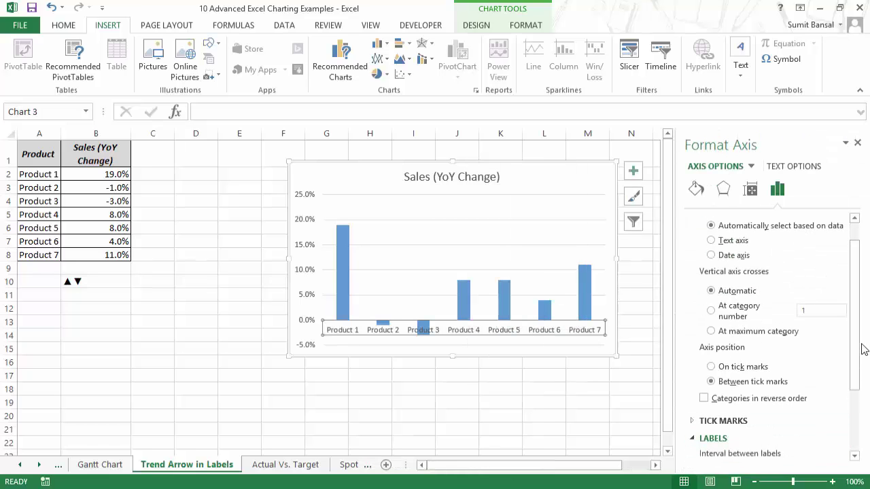
{"action": "left_click_drag", "start_coordinate": [861, 349], "coordinate": [859, 435]}
{"action": "left_click", "coordinate": [840, 433]}
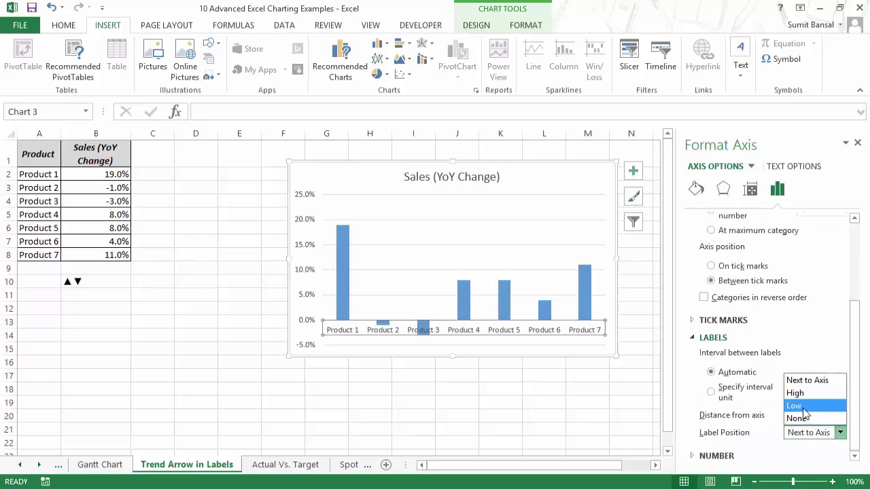
{"action": "left_click", "coordinate": [805, 406]}
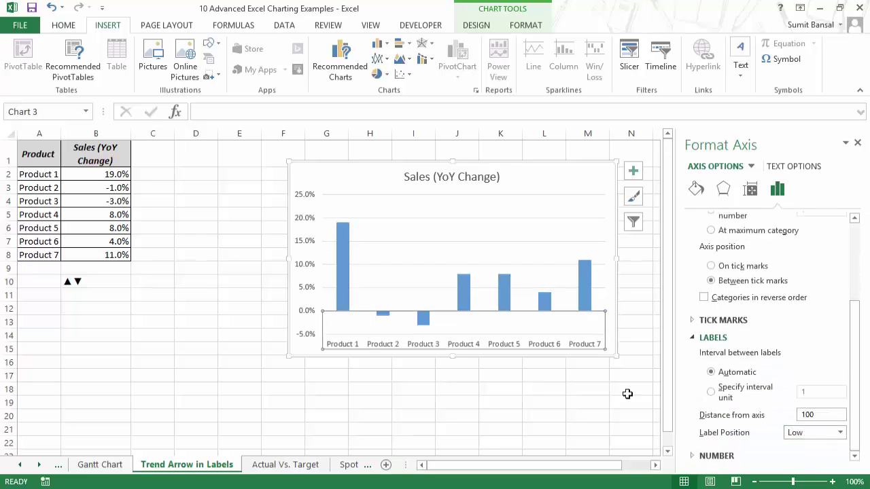
{"action": "left_click", "coordinate": [477, 392]}
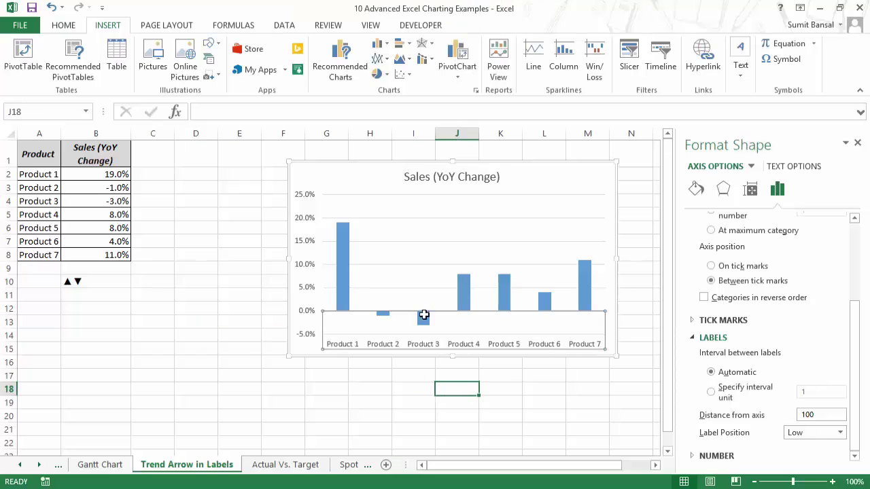
- Add data labels to the Sales (YoY Change) column series
{"action": "left_click", "coordinate": [343, 252]}
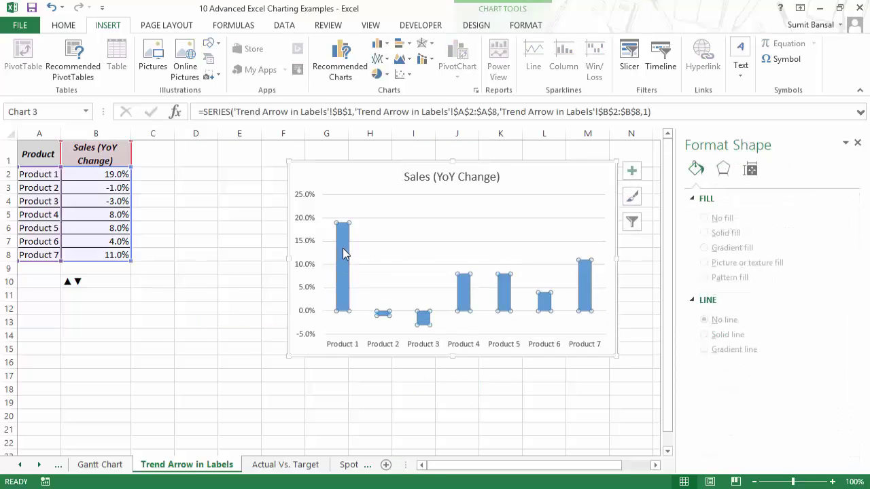
{"action": "right_click", "coordinate": [343, 253]}
{"action": "mouse_move", "coordinate": [386, 343]}
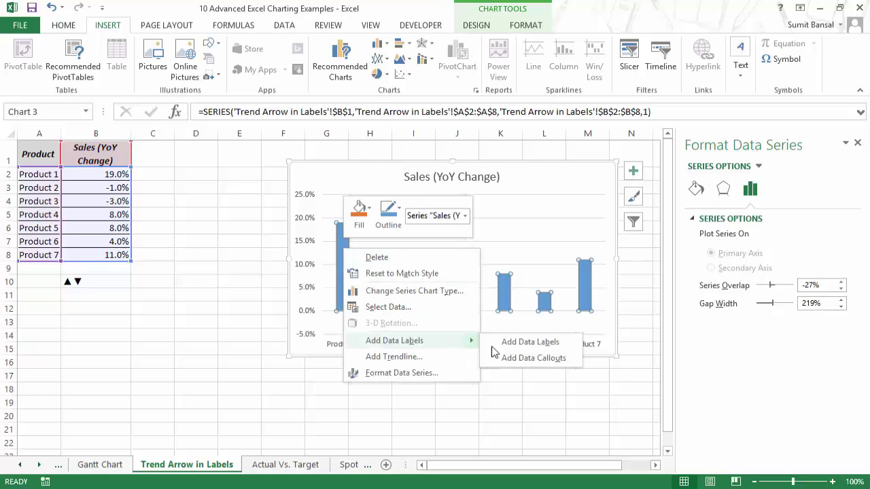
{"action": "left_click", "coordinate": [503, 341]}
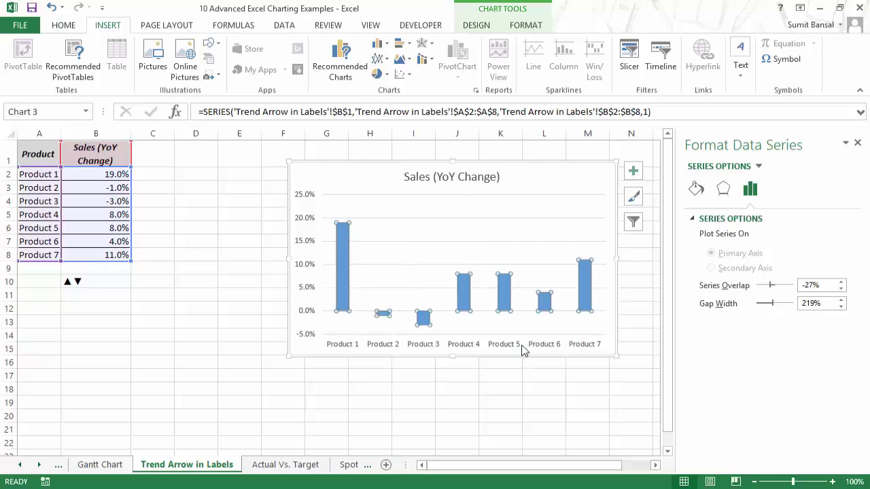
{"action": "left_click", "coordinate": [257, 241]}
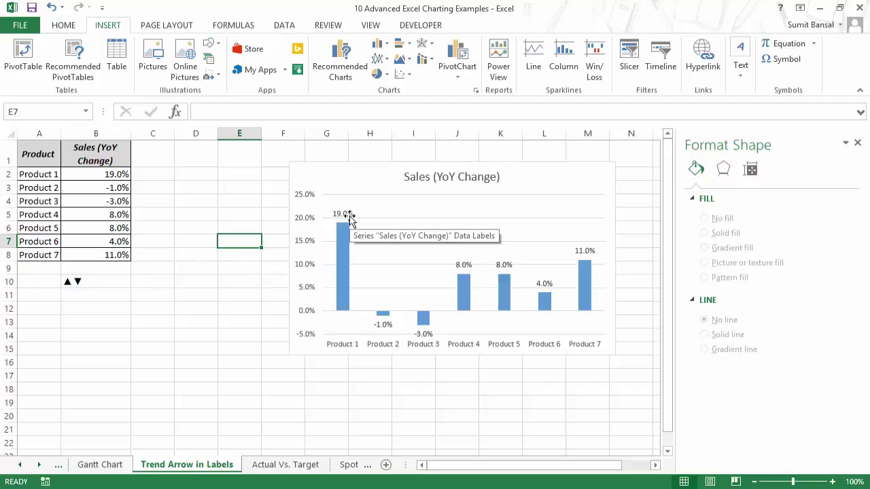
{"action": "left_click", "coordinate": [348, 215]}
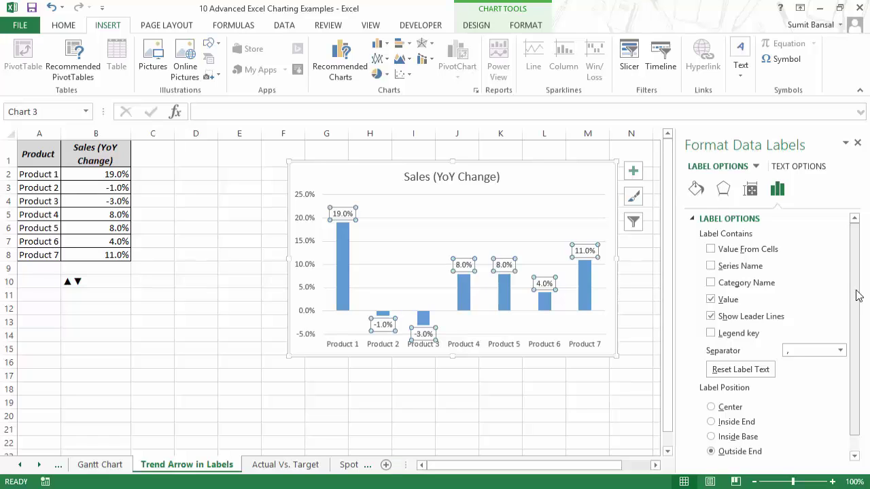
{"action": "left_click_drag", "start_coordinate": [858, 296], "coordinate": [856, 322]}
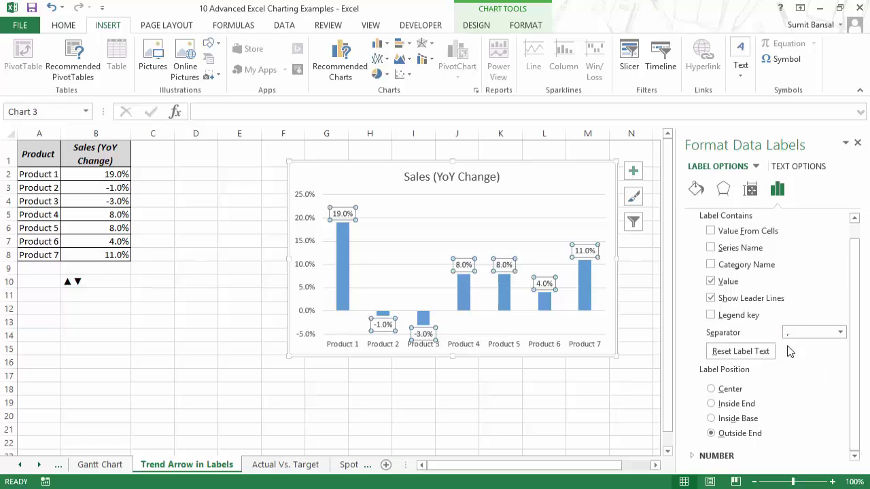
{"action": "left_click", "coordinate": [857, 143]}
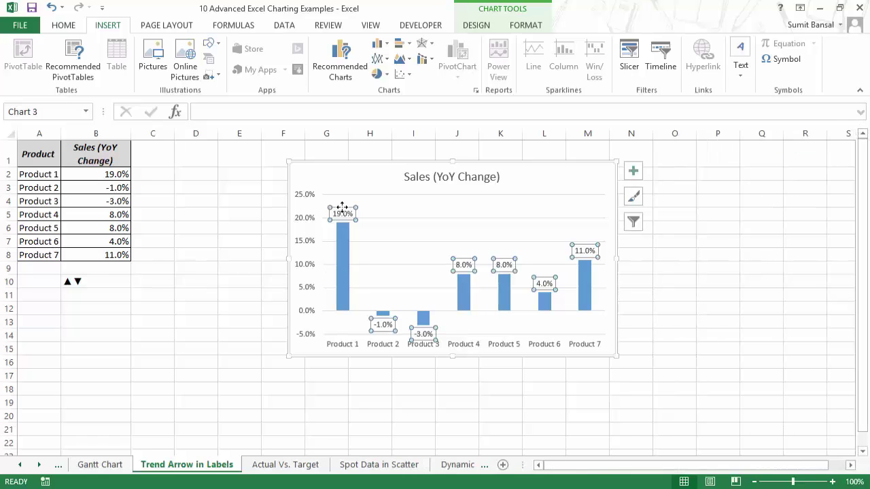
{"action": "double_click", "coordinate": [343, 211]}
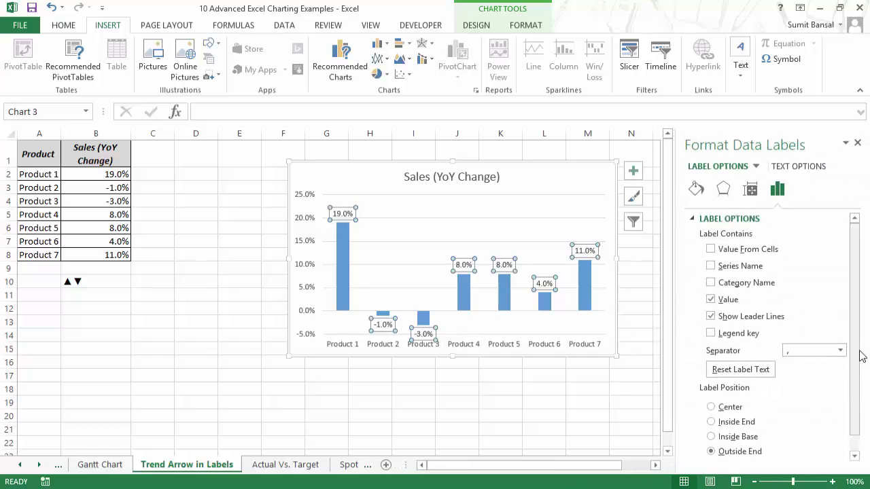
{"action": "scroll", "coordinate": [809, 401], "scroll_direction": "down", "scroll_amount": 1}
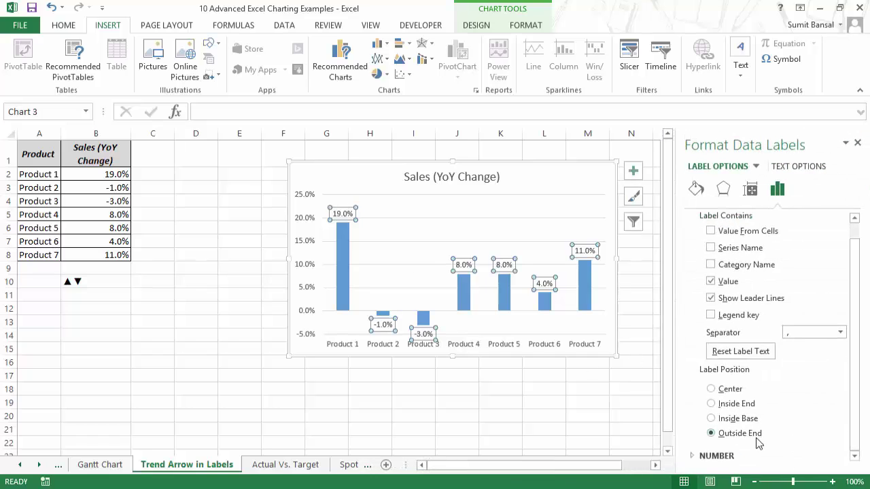
{"action": "left_click", "coordinate": [691, 456]}
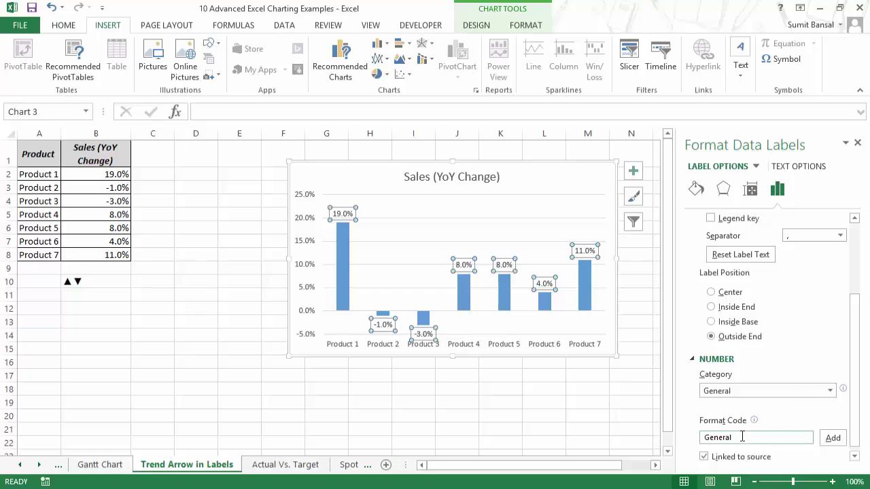
{"action": "left_click_drag", "start_coordinate": [742, 437], "coordinate": [695, 434]}
{"action": "key", "text": "BackSpace"}
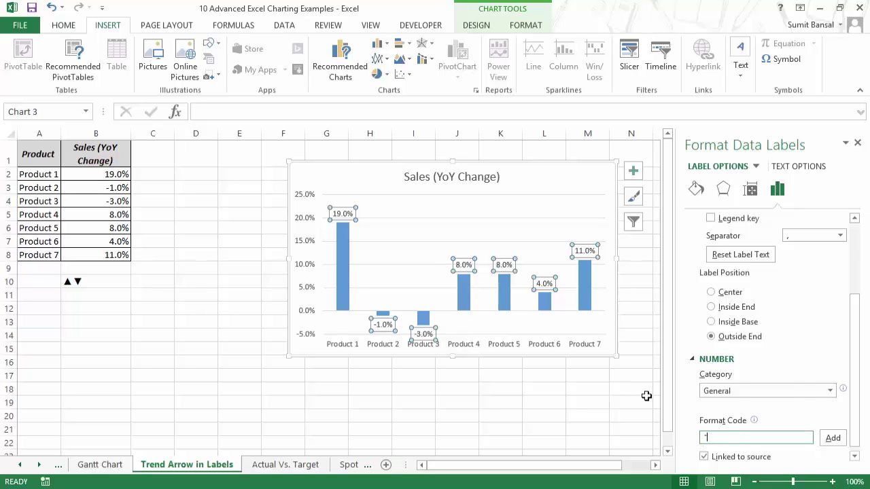
- Copy the ▲ symbol from cell B10 and apply the custom number format "▲"0.0% to the chart's data labels
{"action": "left_click", "coordinate": [72, 281]}
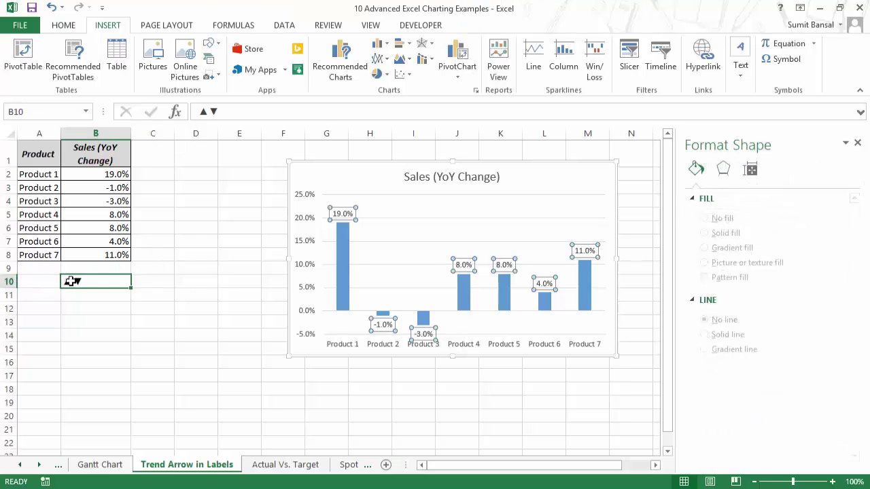
{"action": "double_click", "coordinate": [73, 281]}
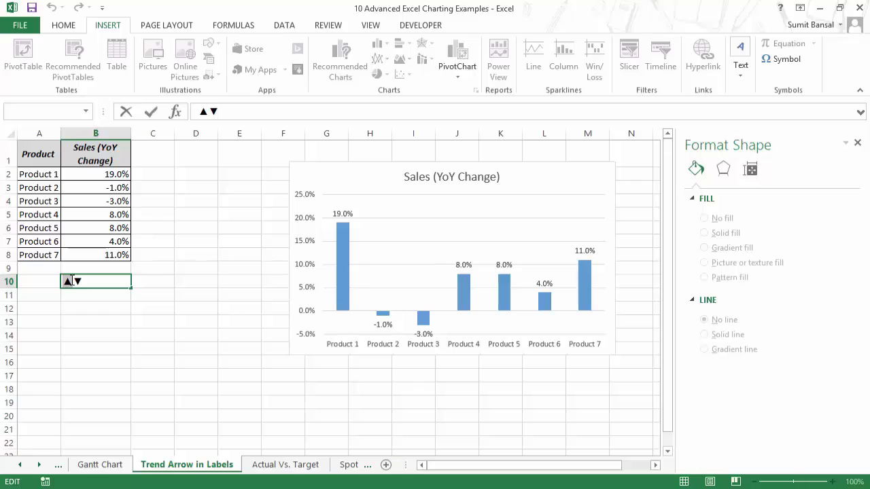
{"action": "left_click", "coordinate": [334, 213]}
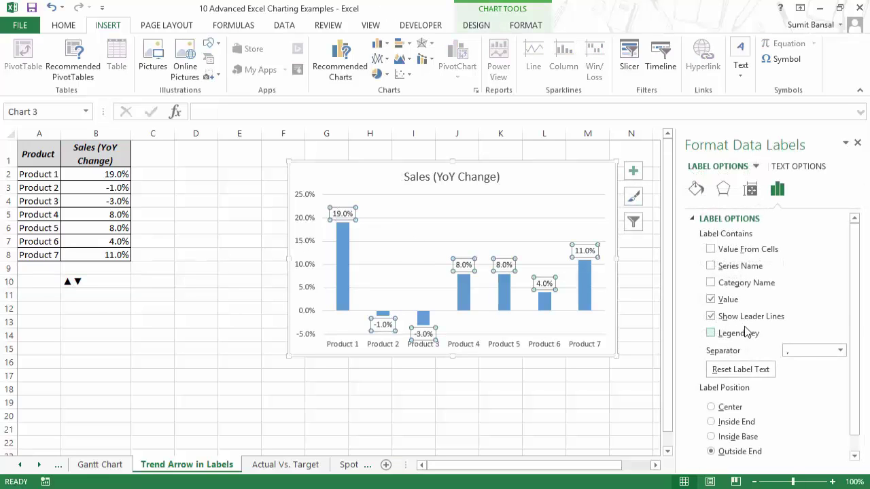
{"action": "scroll", "coordinate": [855, 367], "scroll_direction": "down", "scroll_amount": 1}
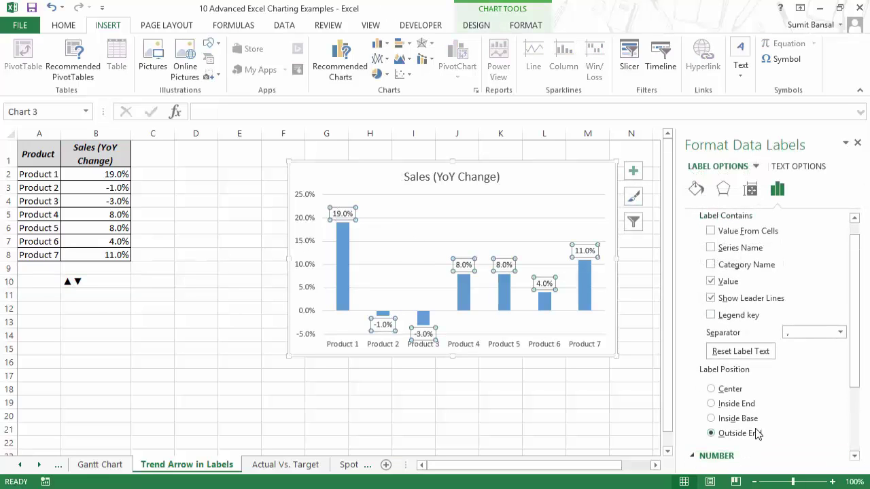
{"action": "left_click", "coordinate": [719, 456]}
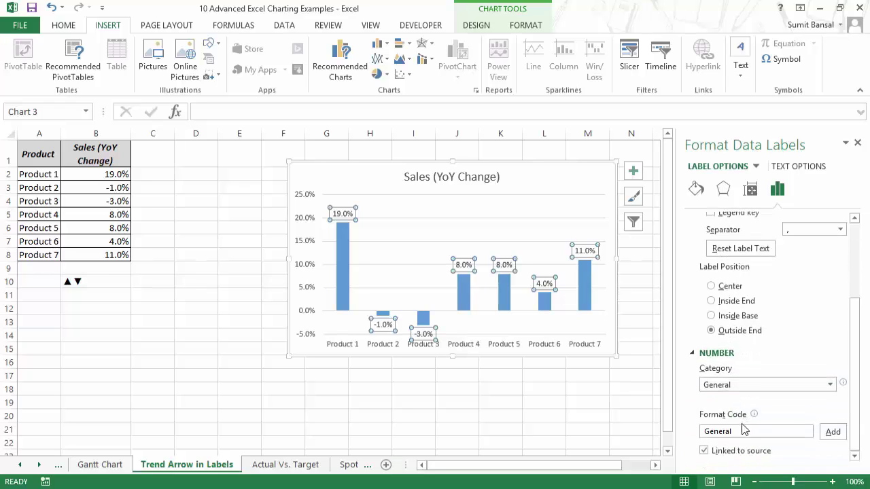
{"action": "left_click_drag", "start_coordinate": [743, 429], "coordinate": [701, 435]}
{"action": "type", "text": "["}
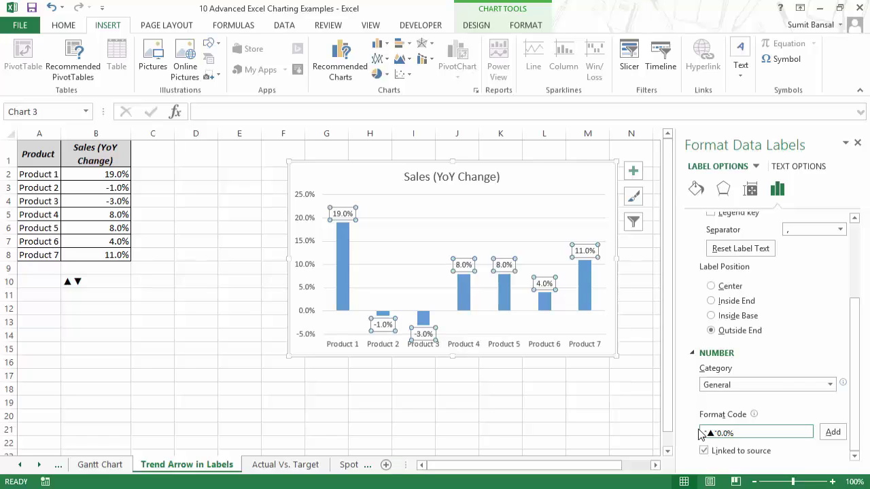
{"action": "left_click", "coordinate": [833, 432]}
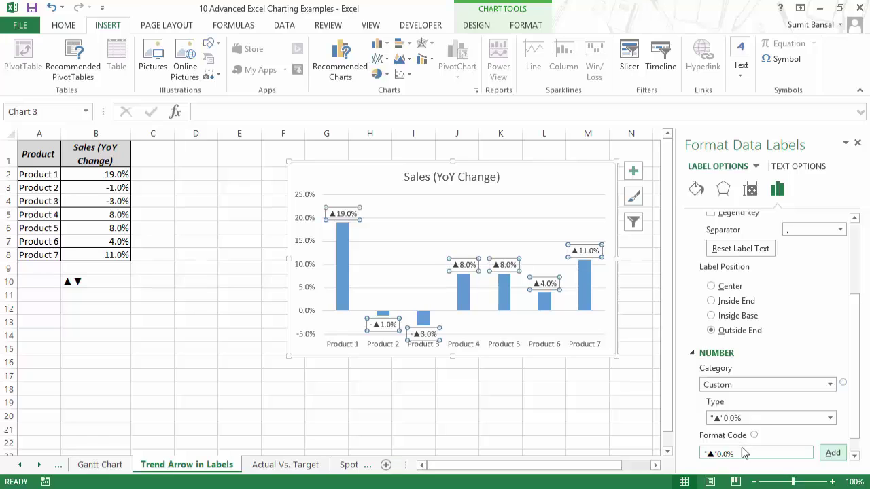
- Copy the ▼ symbol from cell B10 and extend the data labels' custom number format to "▲"0.0%;"▼"0.0%
{"action": "double_click", "coordinate": [108, 281]}
{"action": "left_click_drag", "start_coordinate": [84, 281], "coordinate": [75, 281]}
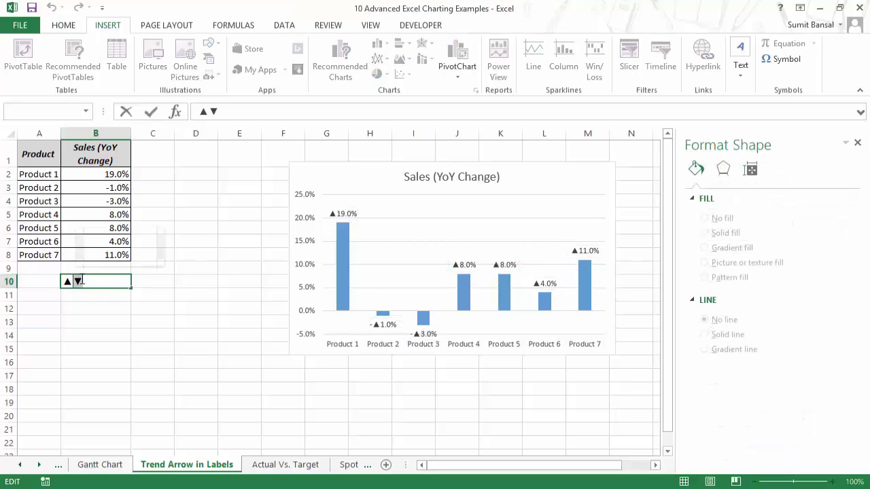
{"action": "left_click", "coordinate": [345, 212]}
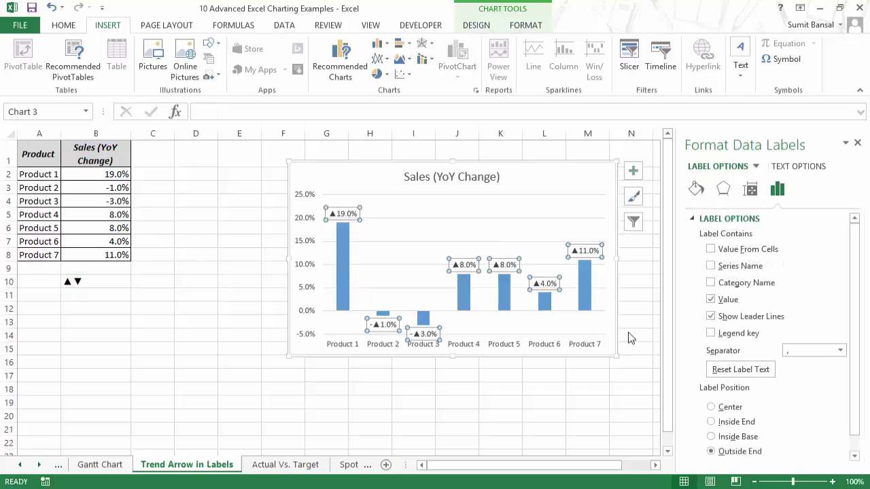
{"action": "scroll", "coordinate": [761, 434], "scroll_direction": "down", "scroll_amount": 1}
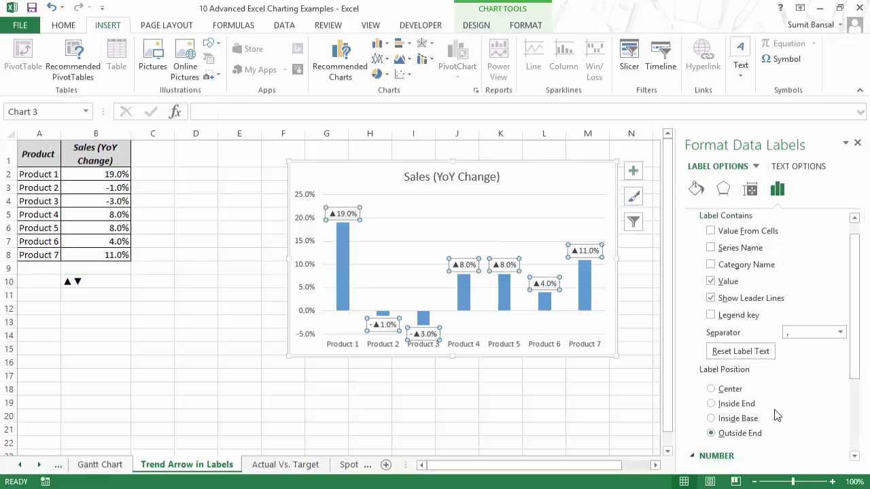
{"action": "scroll", "coordinate": [768, 416], "scroll_direction": "down", "scroll_amount": 3}
{"action": "left_click", "coordinate": [794, 428]}
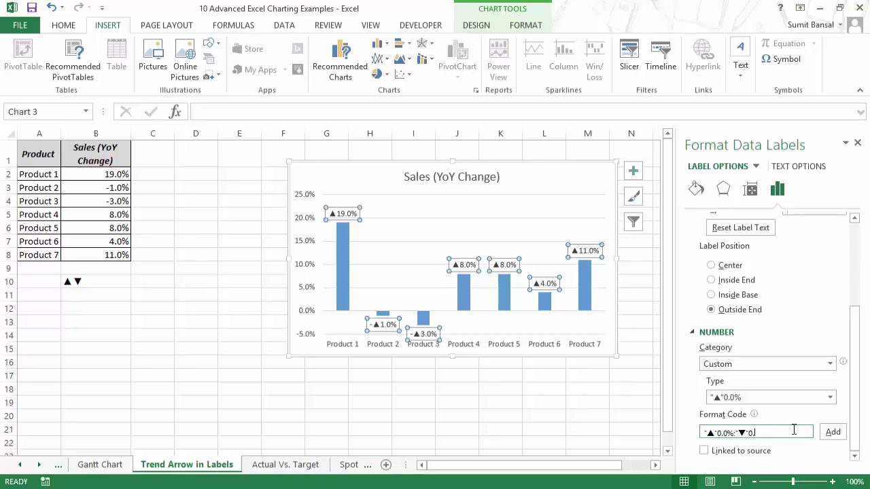
{"action": "left_click", "coordinate": [832, 434]}
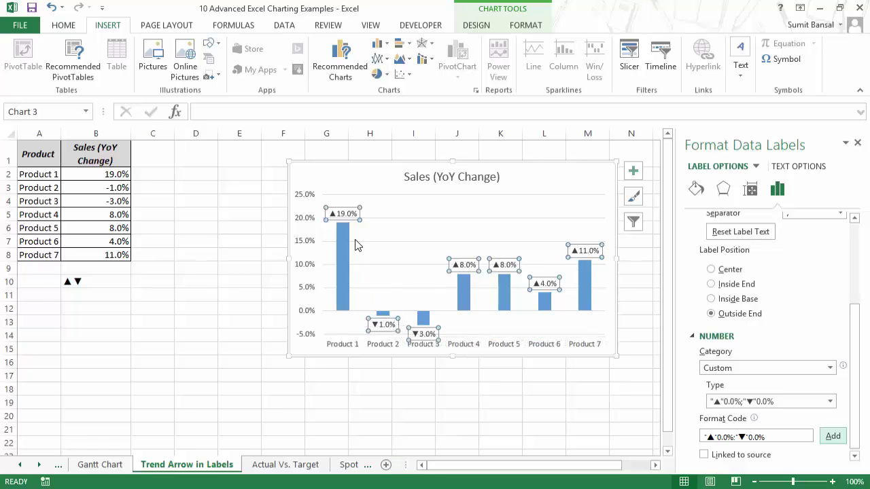
{"action": "left_click", "coordinate": [404, 401]}
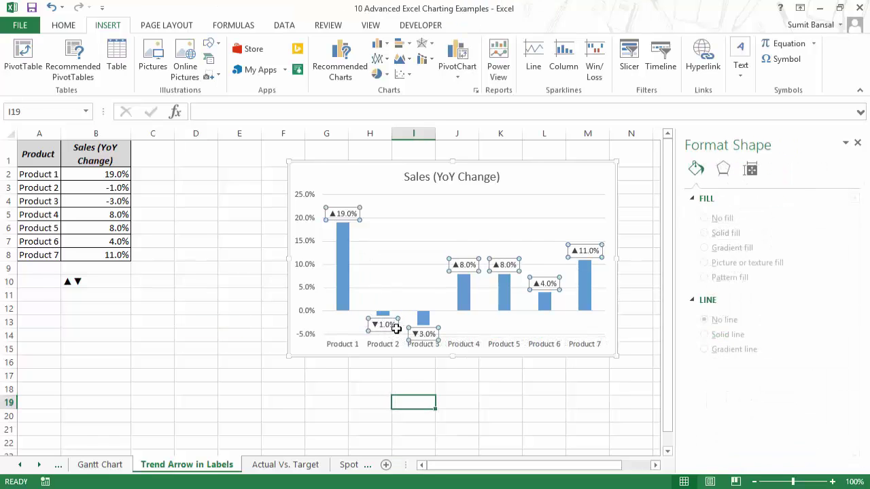
{"action": "left_click", "coordinate": [90, 187]}
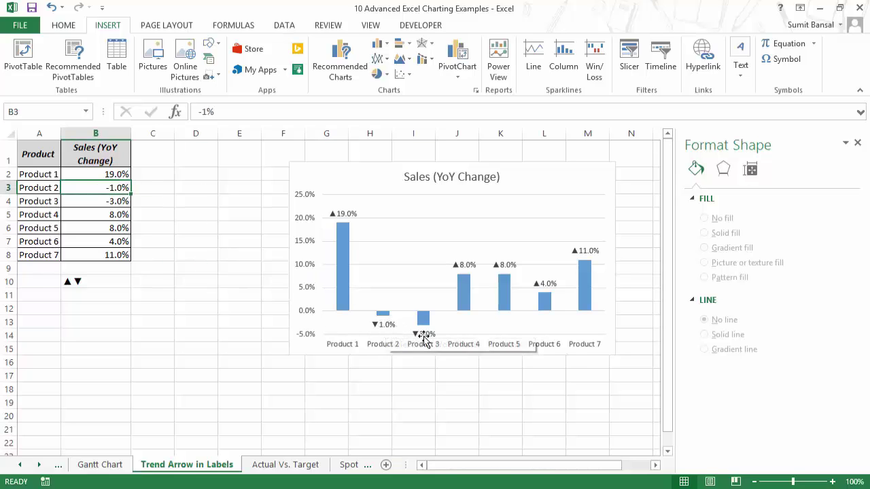
- Change the data labels' custom number format to "▲"0.0%;[Red]"▼"-0.0% so negative values show in red with a minus sign
{"action": "left_click", "coordinate": [387, 328]}
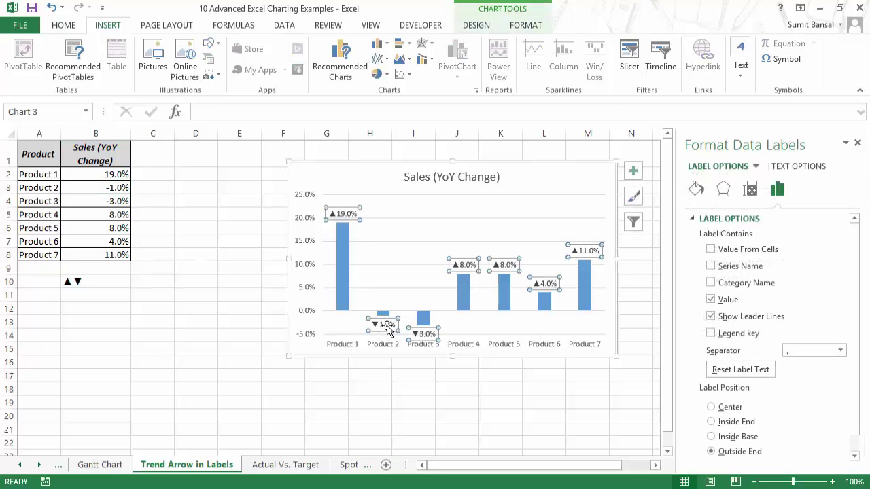
{"action": "left_click_drag", "start_coordinate": [860, 278], "coordinate": [862, 363]}
{"action": "left_click", "coordinate": [707, 456]}
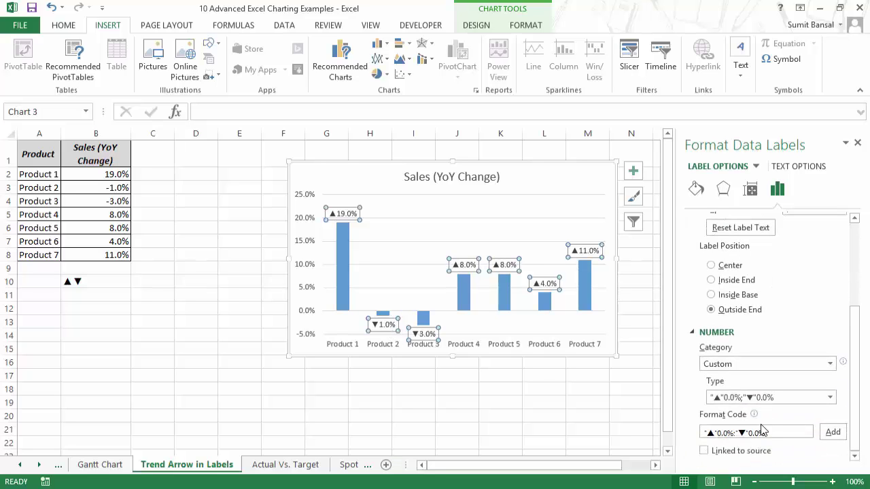
{"action": "left_click", "coordinate": [739, 432]}
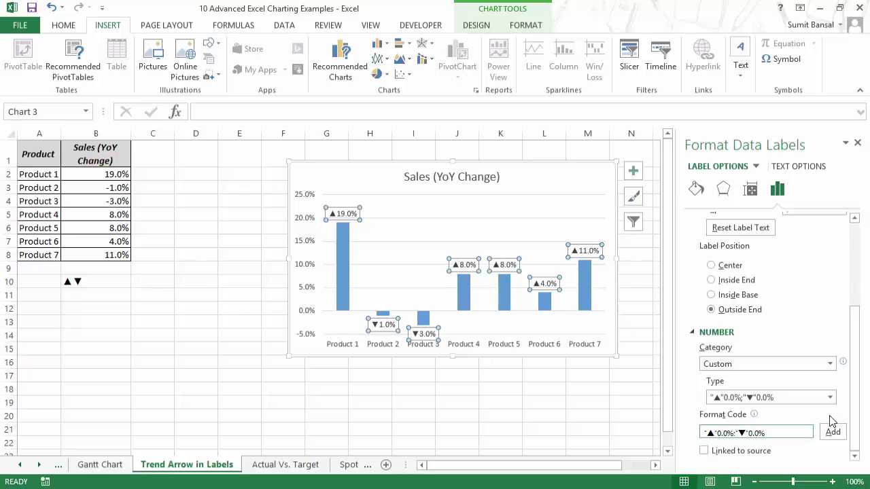
{"action": "type", "text": "[RED]"}
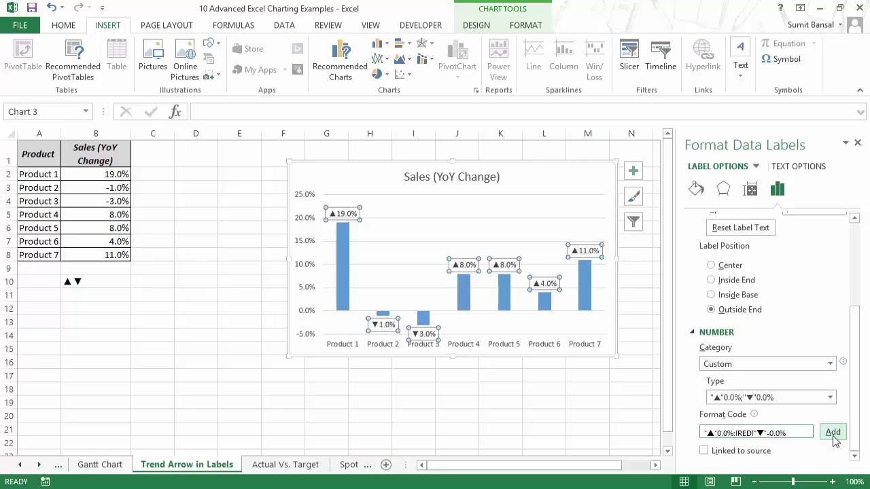
{"action": "left_click", "coordinate": [833, 435]}
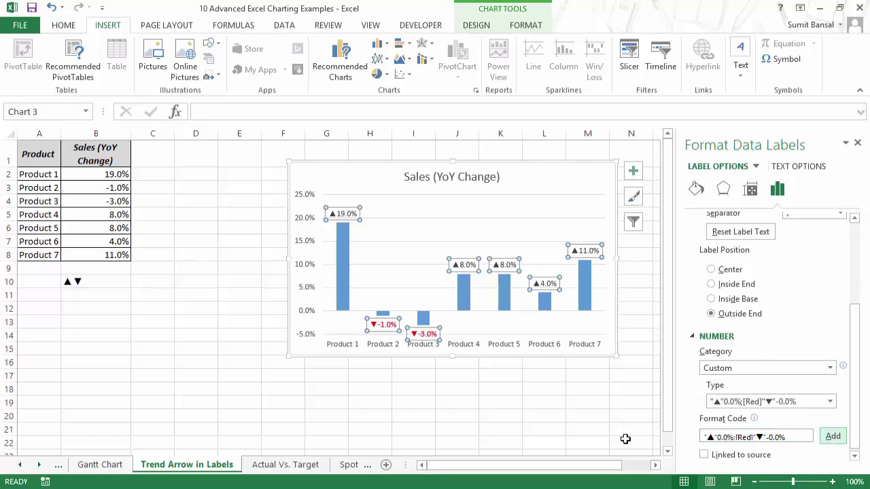
{"action": "left_click", "coordinate": [437, 398]}
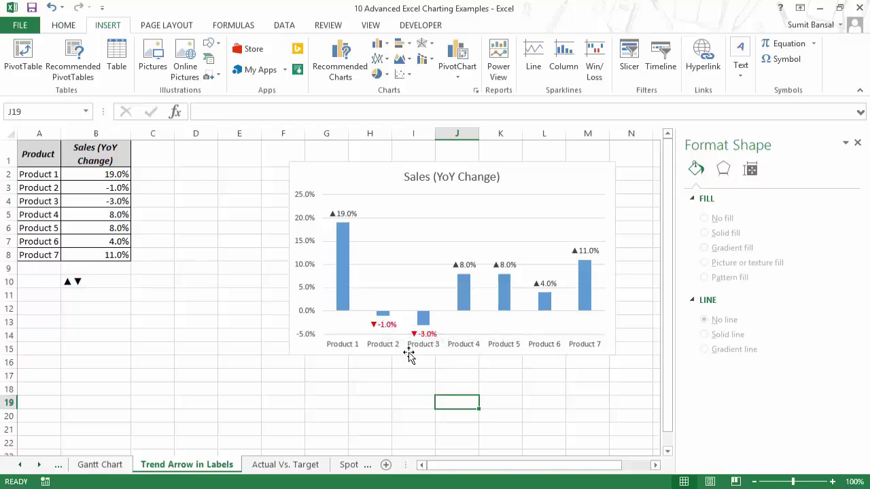
- Change the sales value of Product 4 in cell B5 to -8%
{"action": "double_click", "coordinate": [105, 215]}
{"action": "type", "text": "-"}
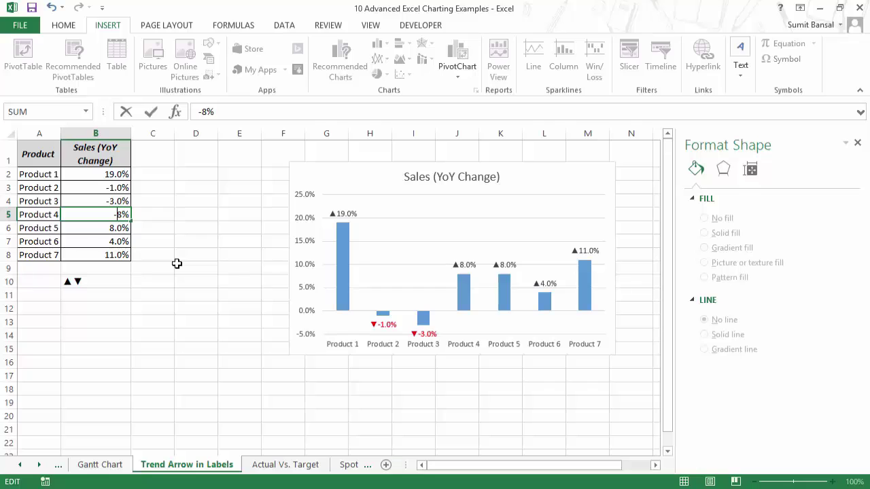
{"action": "key", "text": "Return"}
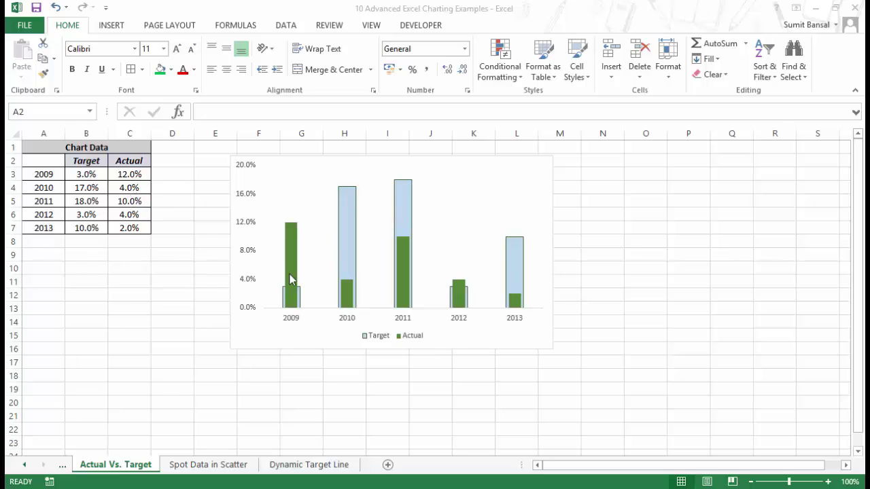
- Delete the existing target and actual column chart from the Actual Vs. Target sheet
{"action": "mouse_move", "coordinate": [296, 297]}
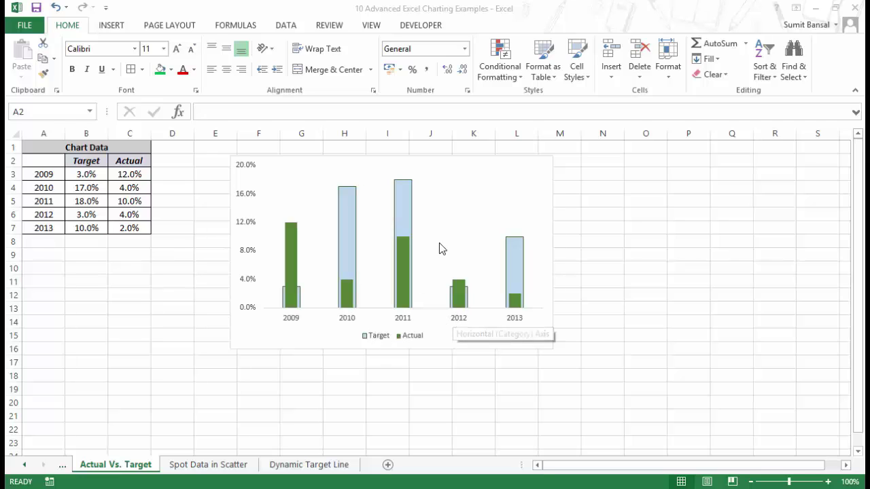
{"action": "left_click", "coordinate": [431, 158]}
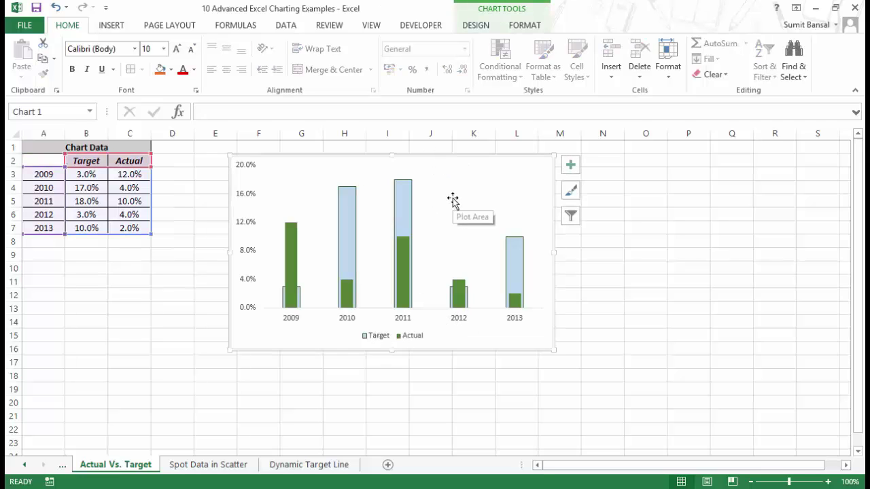
{"action": "key", "text": "Delete"}
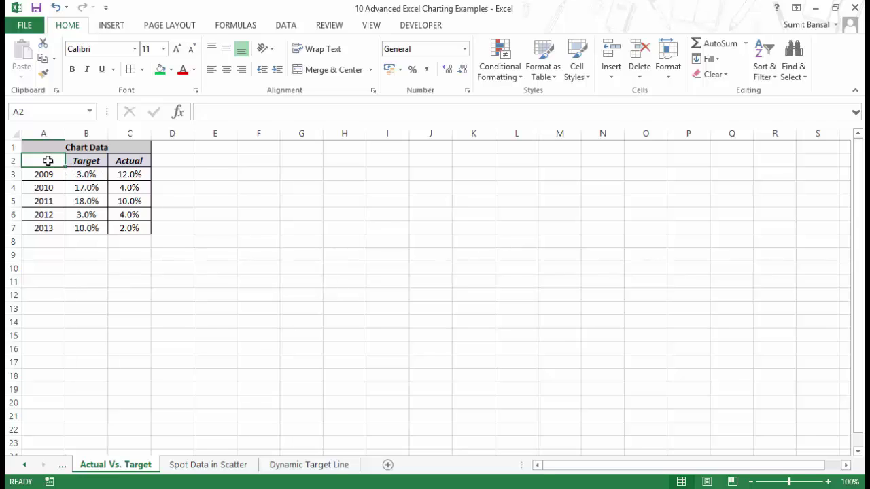
- Insert a 2-D clustered column chart from the range A2:C7 and move it up slightly on the sheet
{"action": "left_click_drag", "start_coordinate": [48, 160], "coordinate": [132, 224]}
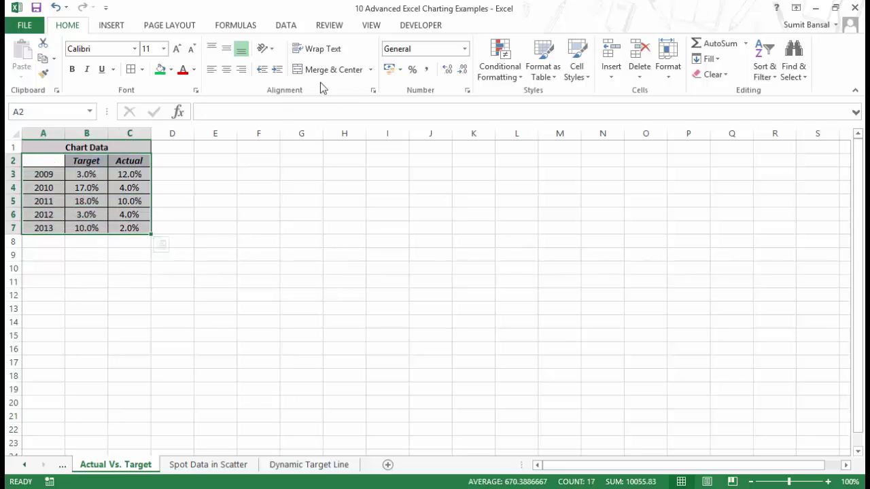
{"action": "left_click", "coordinate": [114, 25]}
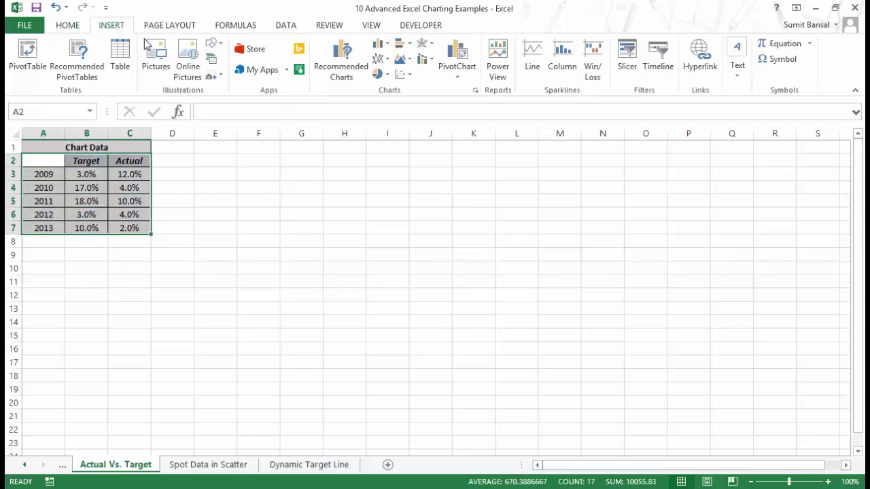
{"action": "left_click", "coordinate": [378, 43]}
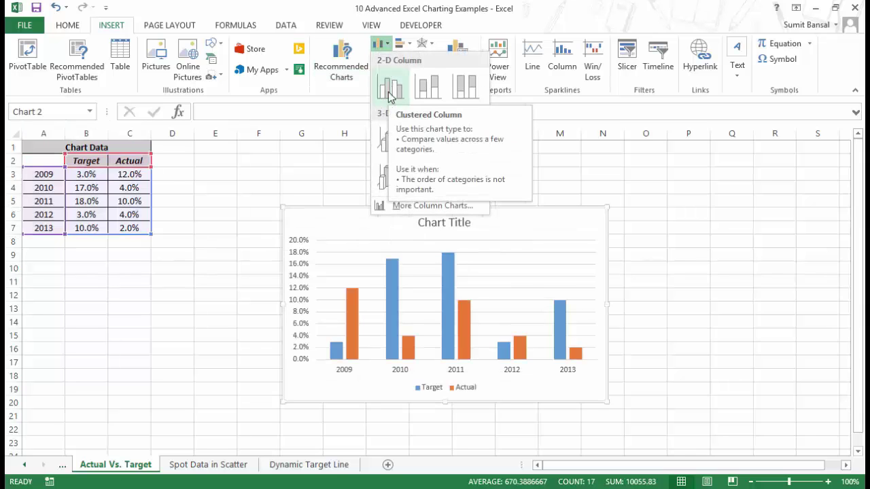
{"action": "left_click", "coordinate": [389, 88]}
{"action": "left_click_drag", "start_coordinate": [420, 208], "coordinate": [433, 191]}
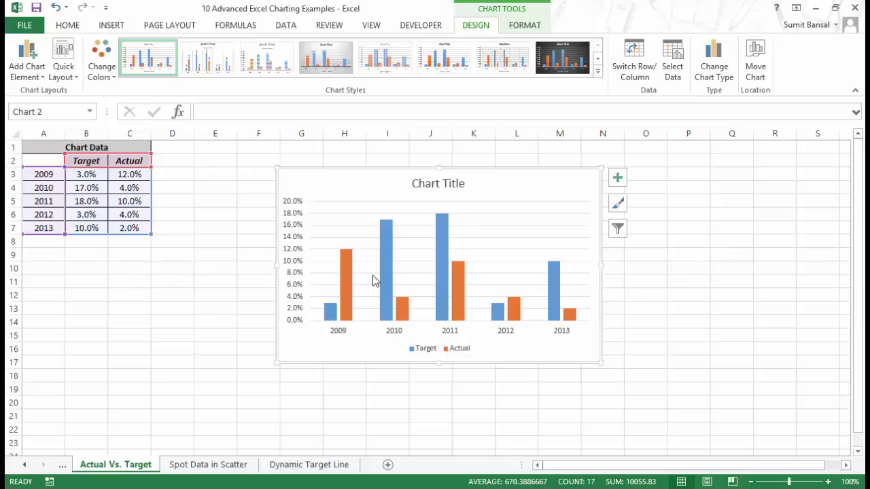
- Plot the Actual series on the secondary axis and set its gap width to 371%
{"action": "left_click", "coordinate": [344, 276]}
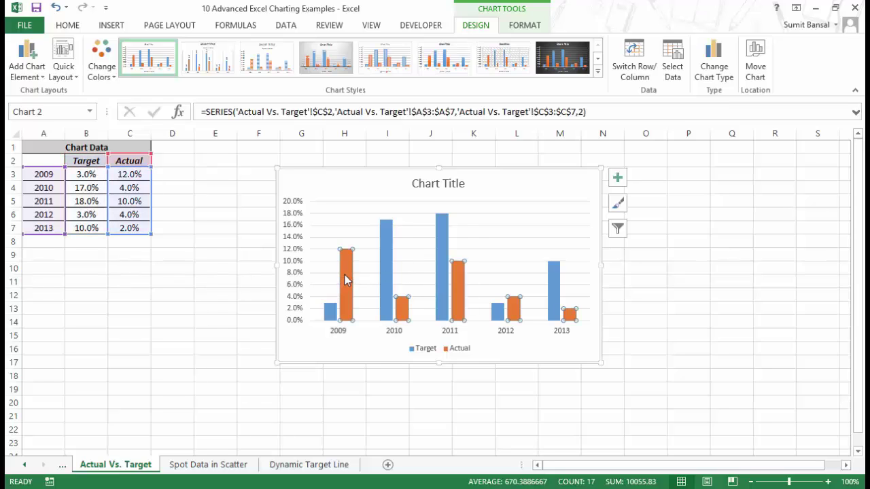
{"action": "right_click", "coordinate": [346, 279]}
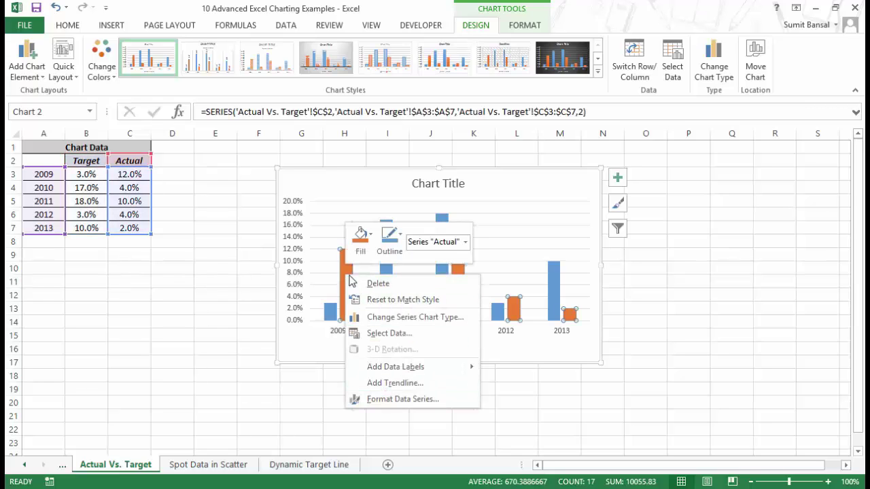
{"action": "left_click", "coordinate": [406, 400]}
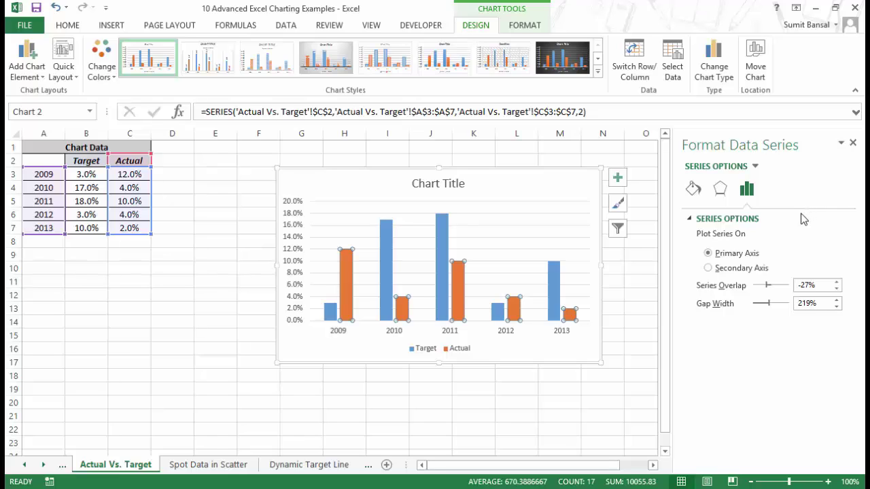
{"action": "left_click", "coordinate": [718, 271]}
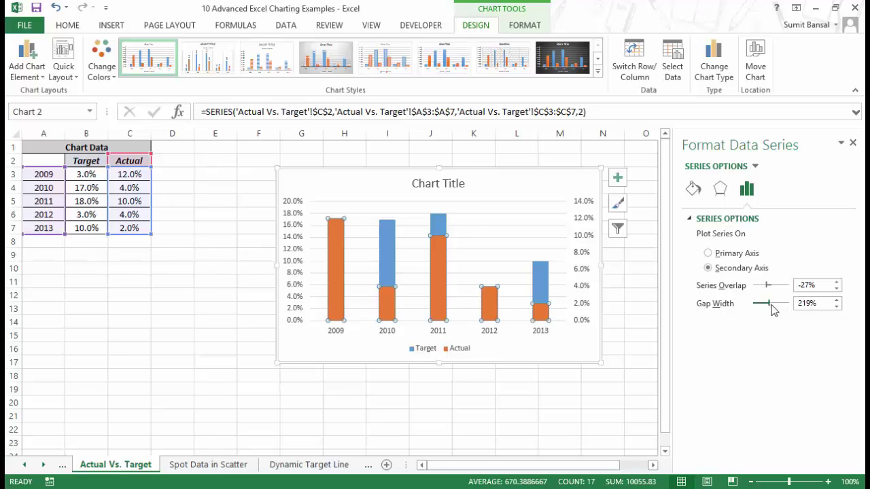
{"action": "left_click_drag", "start_coordinate": [772, 309], "coordinate": [780, 310]}
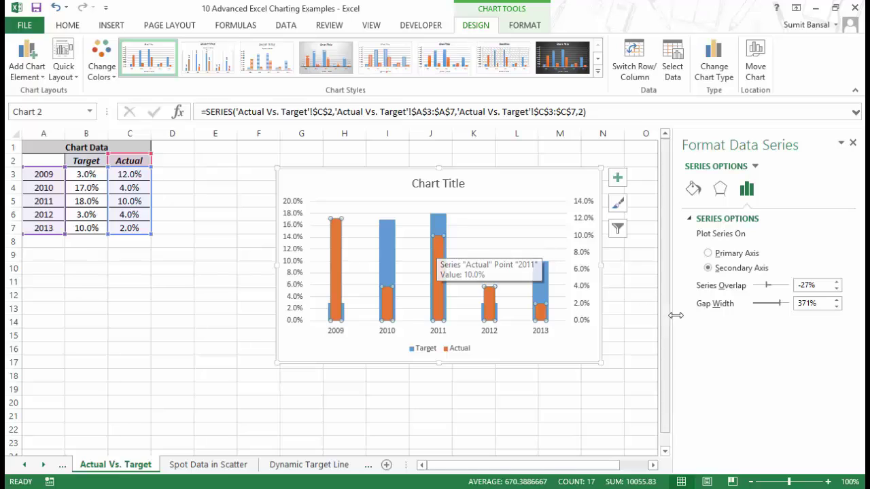
- Fill the Actual series columns with a dark green theme color
{"action": "left_click", "coordinate": [693, 188]}
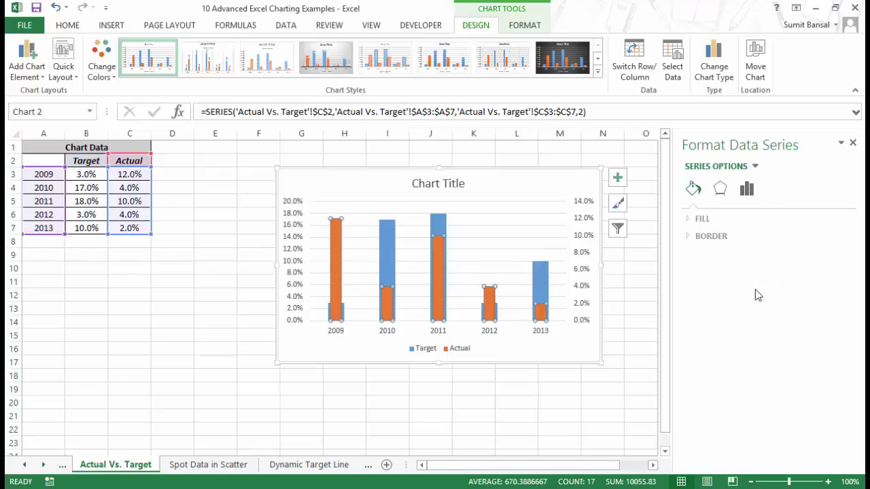
{"action": "left_click", "coordinate": [703, 218]}
{"action": "left_click", "coordinate": [834, 354]}
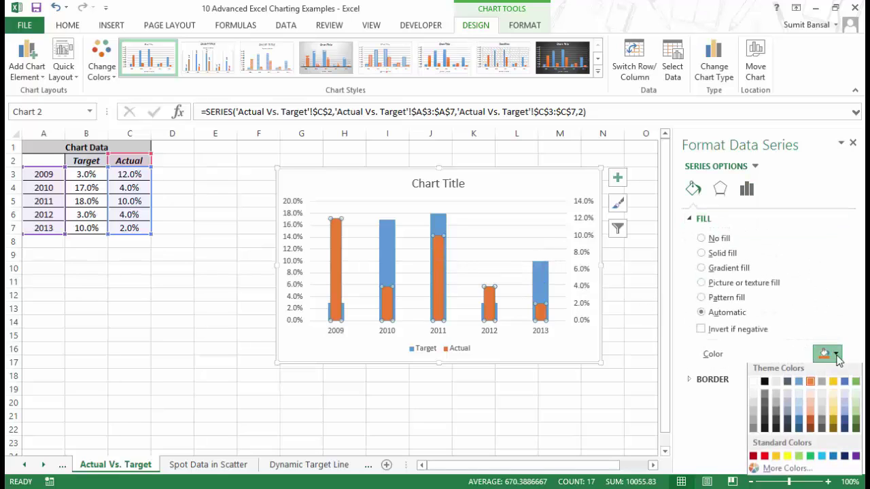
{"action": "left_click", "coordinate": [856, 425]}
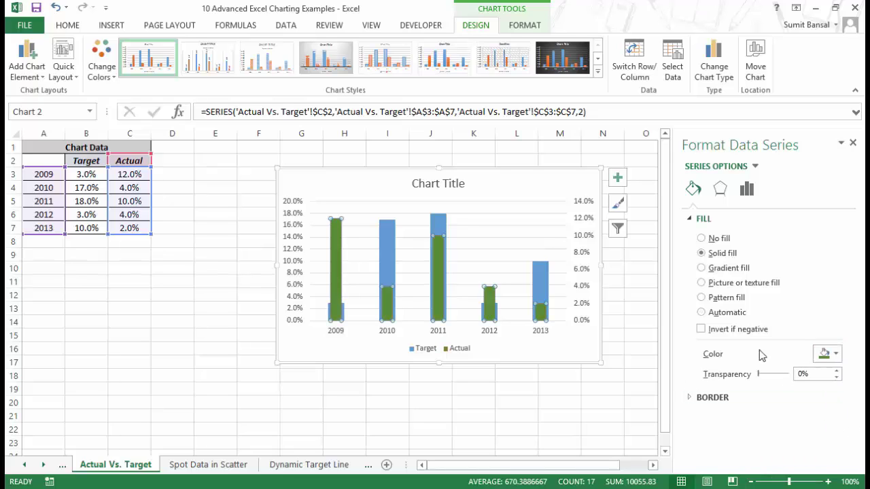
- Fill the Target series columns with a very light blue theme color
{"action": "left_click", "coordinate": [443, 226]}
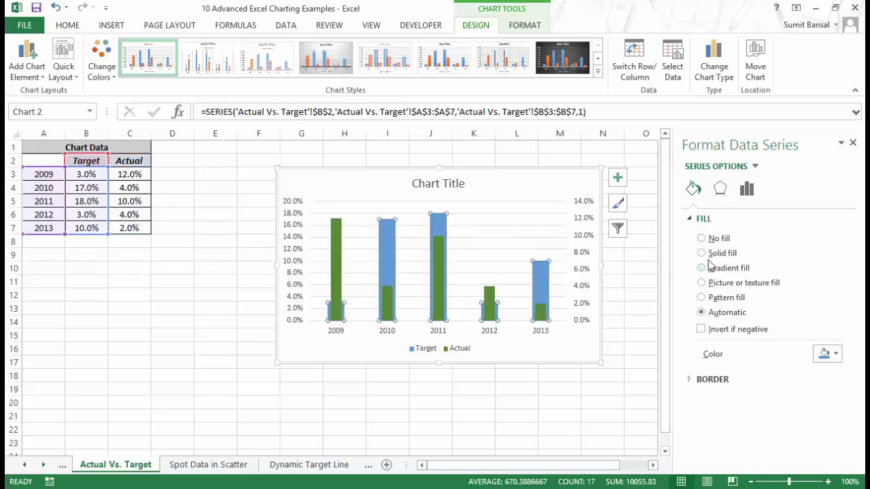
{"action": "left_click", "coordinate": [829, 355]}
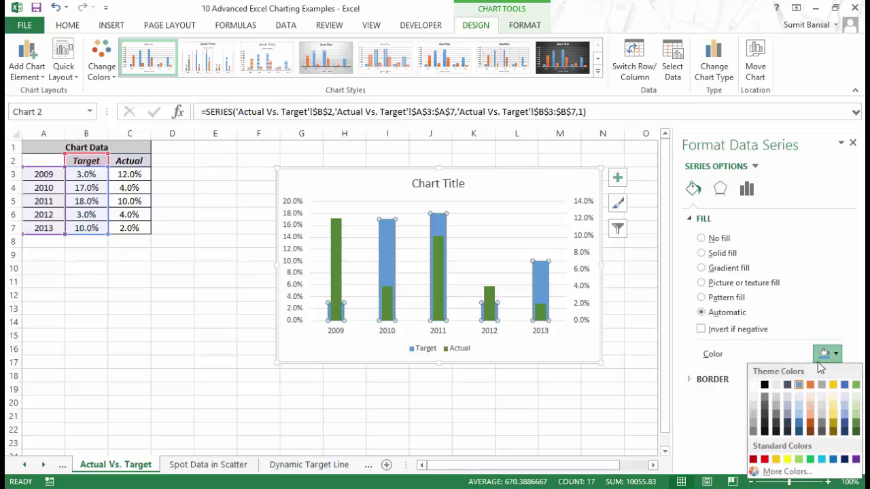
{"action": "left_click", "coordinate": [800, 398]}
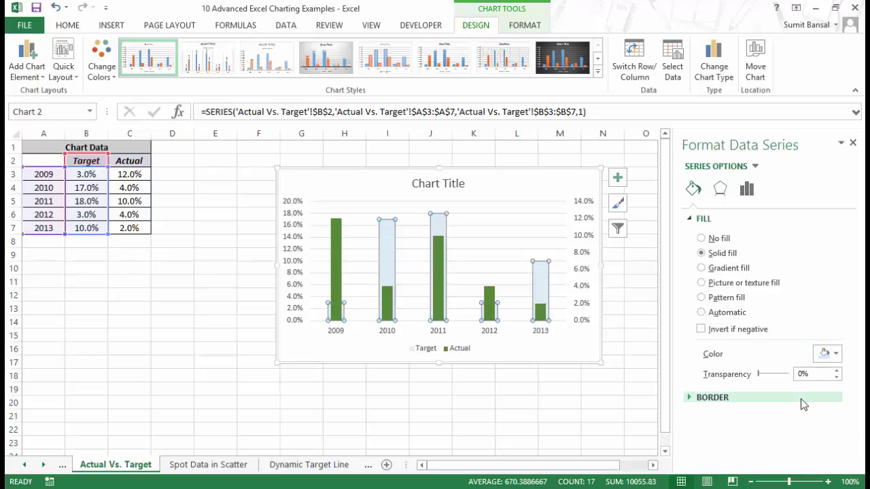
- Give the Target series columns a solid dark green border and close the series formatting options
{"action": "left_click", "coordinate": [700, 401]}
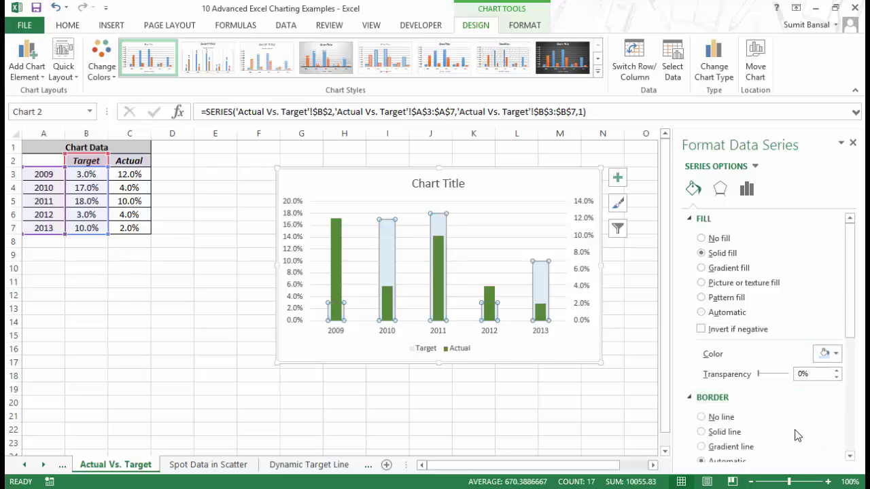
{"action": "left_click", "coordinate": [713, 433]}
{"action": "scroll", "coordinate": [819, 455], "scroll_direction": "down", "scroll_amount": 1}
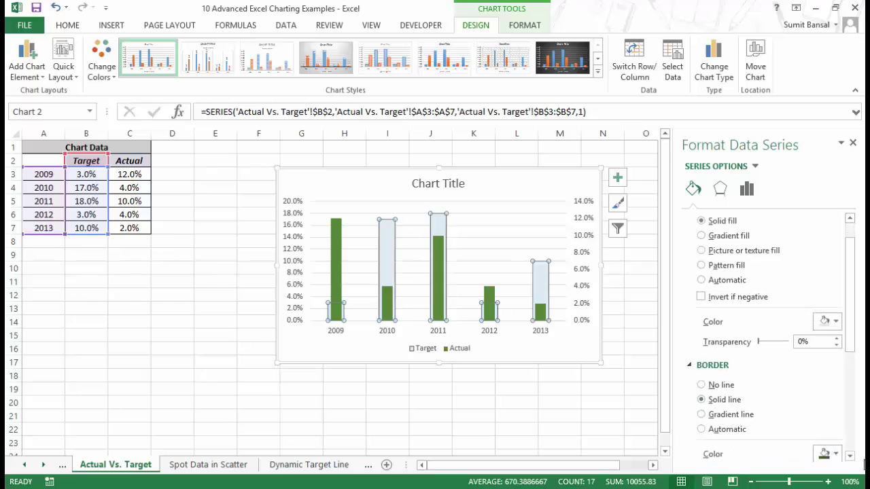
{"action": "left_click", "coordinate": [824, 453]}
{"action": "left_click", "coordinate": [844, 397]}
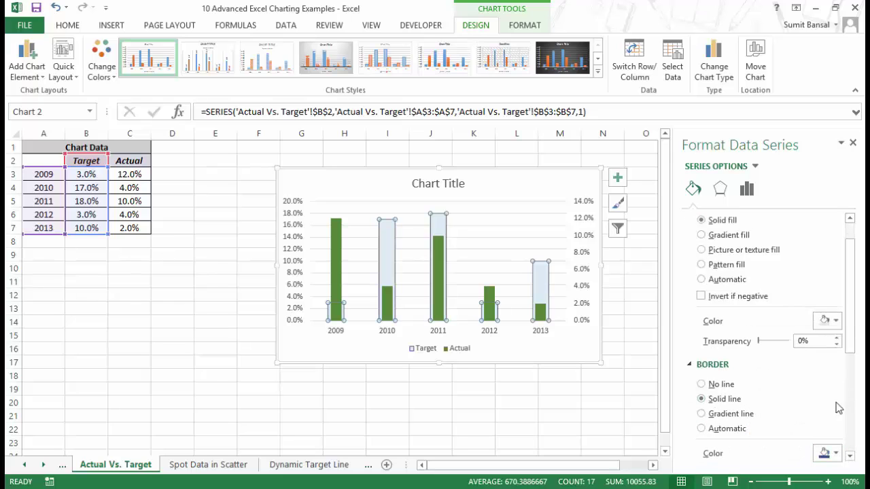
{"action": "left_click", "coordinate": [824, 453]}
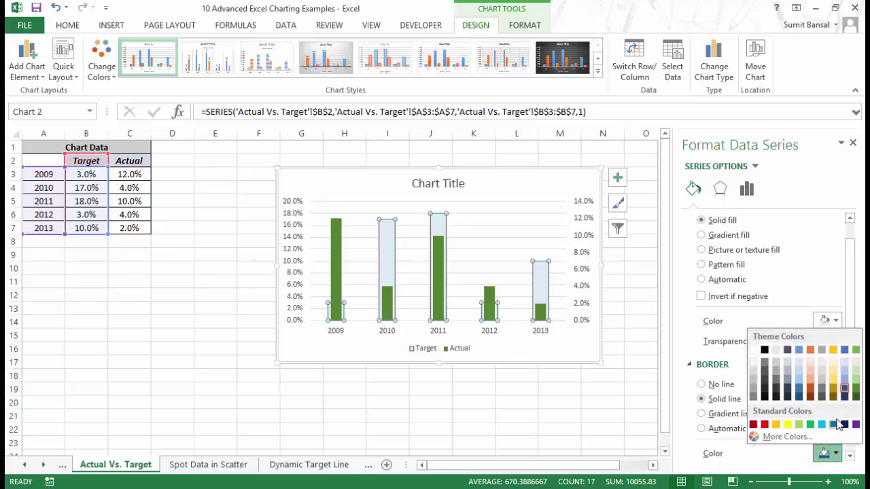
{"action": "left_click", "coordinate": [851, 391]}
{"action": "left_click_drag", "start_coordinate": [850, 316], "coordinate": [850, 385]}
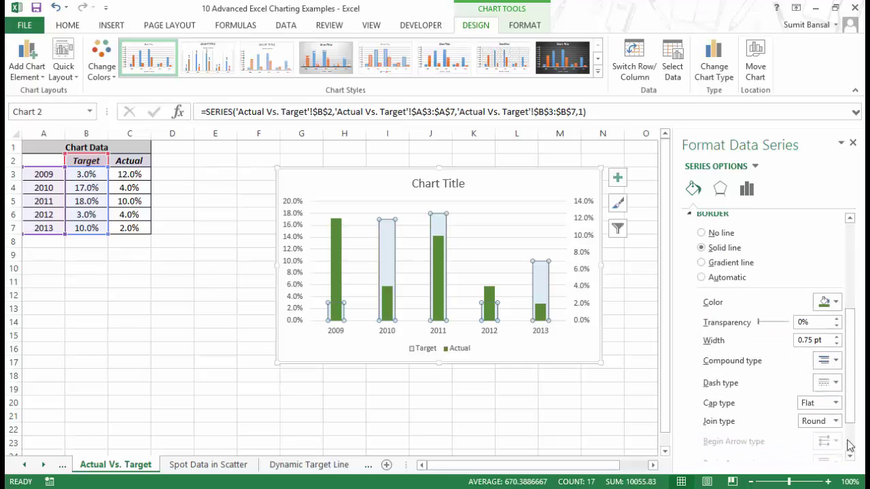
{"action": "left_click", "coordinate": [852, 143]}
{"action": "left_click", "coordinate": [670, 339]}
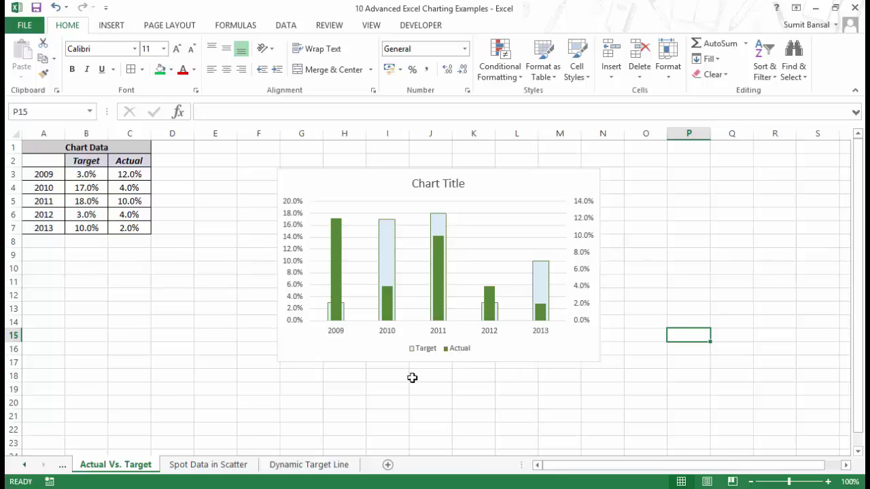
- Set the 2009 Actual value in cell C3 to 5%
{"action": "left_click", "coordinate": [132, 175]}
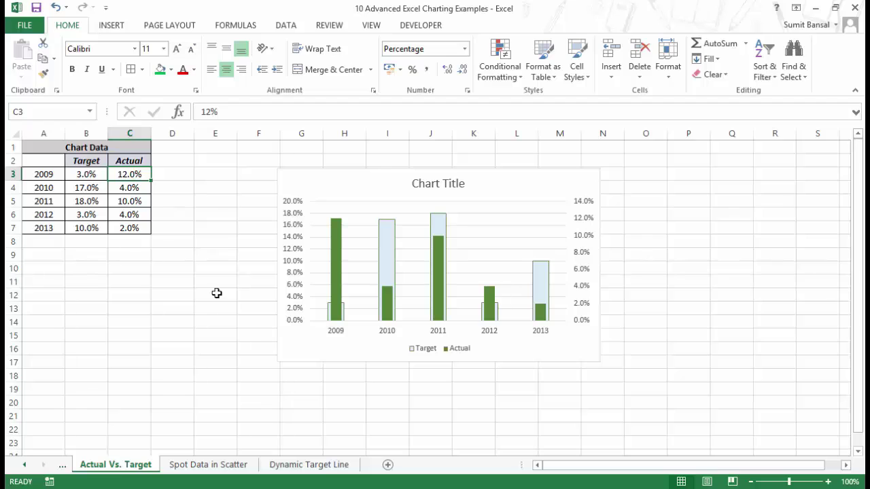
{"action": "type", "text": "5"}
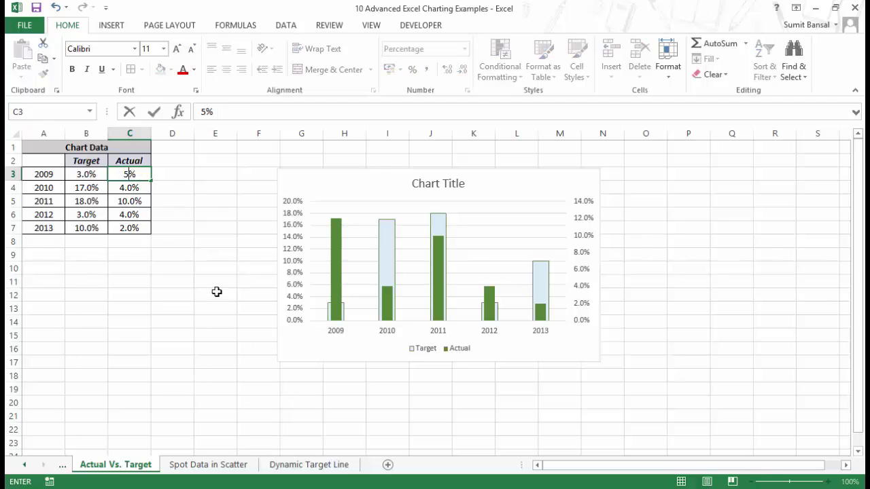
{"action": "key", "text": "Return"}
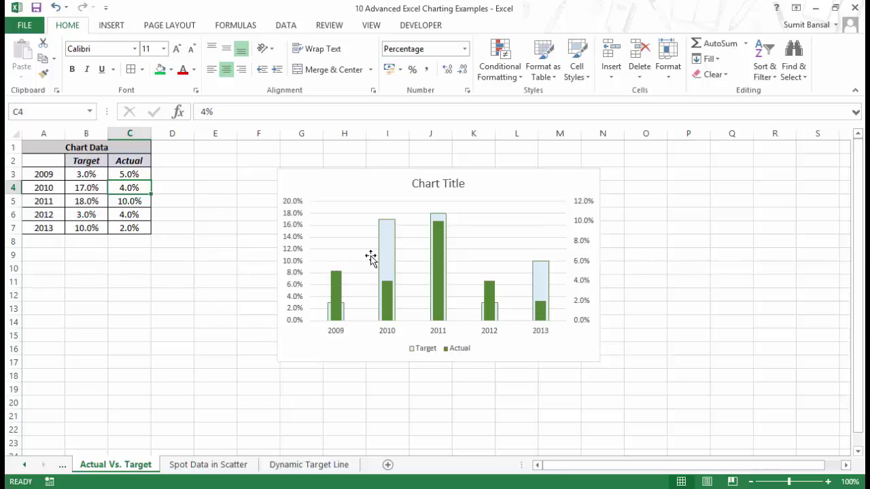
- Set the maximum bound of the chart's secondary vertical axis to 0.2
{"action": "right_click", "coordinate": [587, 229]}
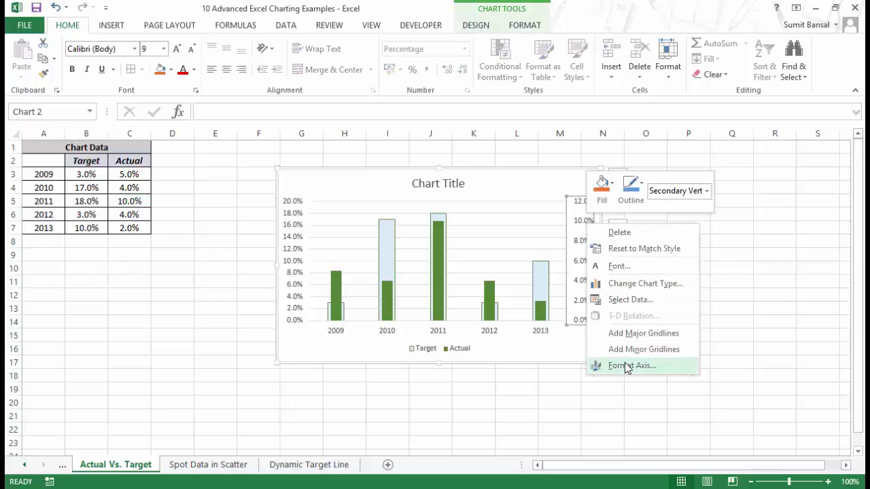
{"action": "left_click", "coordinate": [626, 367]}
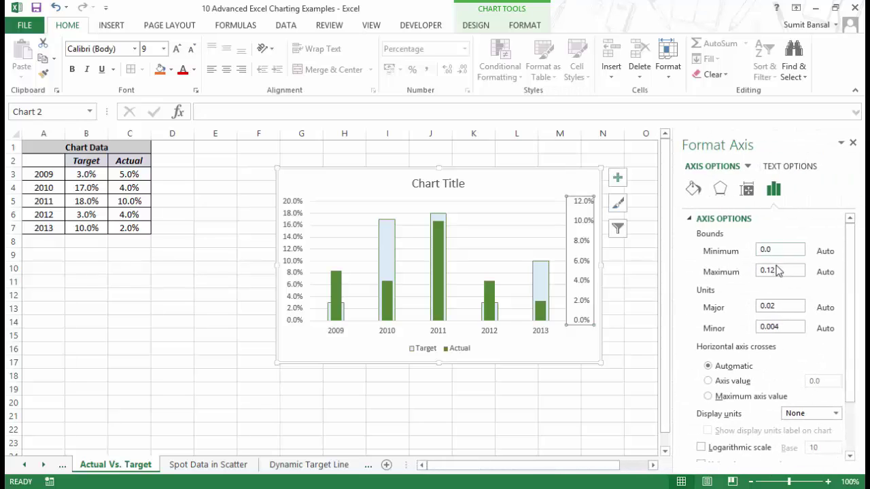
{"action": "left_click_drag", "start_coordinate": [778, 271], "coordinate": [750, 285]}
{"action": "key", "text": "Return"}
{"action": "left_click", "coordinate": [641, 282]}
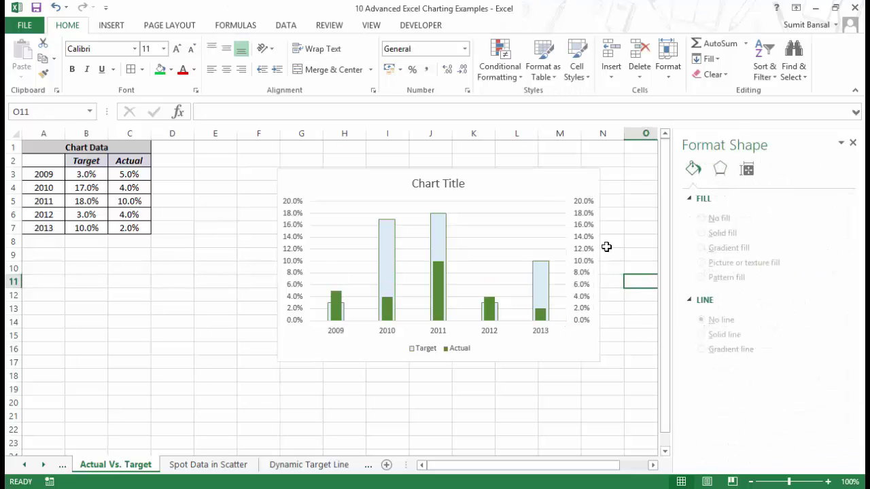
- Fix the primary vertical axis bounds at minimum 0 and maximum 0.2, and close the axis formatting options
{"action": "left_click", "coordinate": [295, 224]}
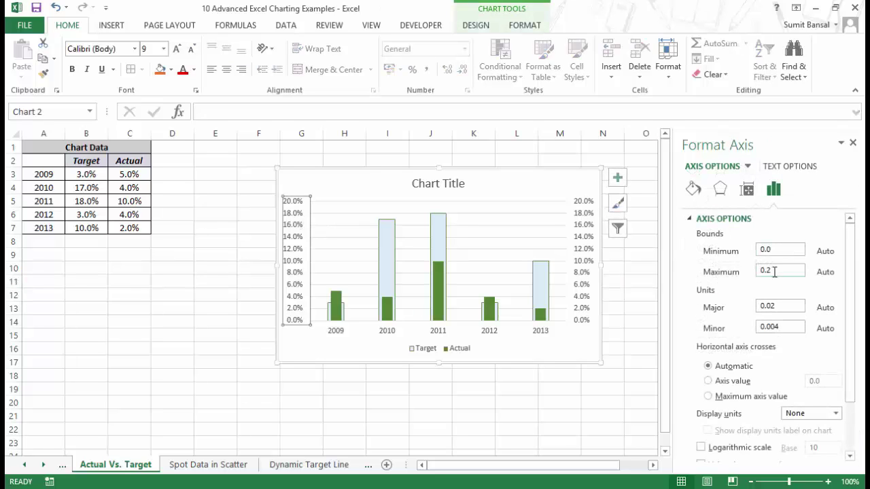
{"action": "left_click_drag", "start_coordinate": [773, 271], "coordinate": [745, 272]}
{"action": "key", "text": "Return"}
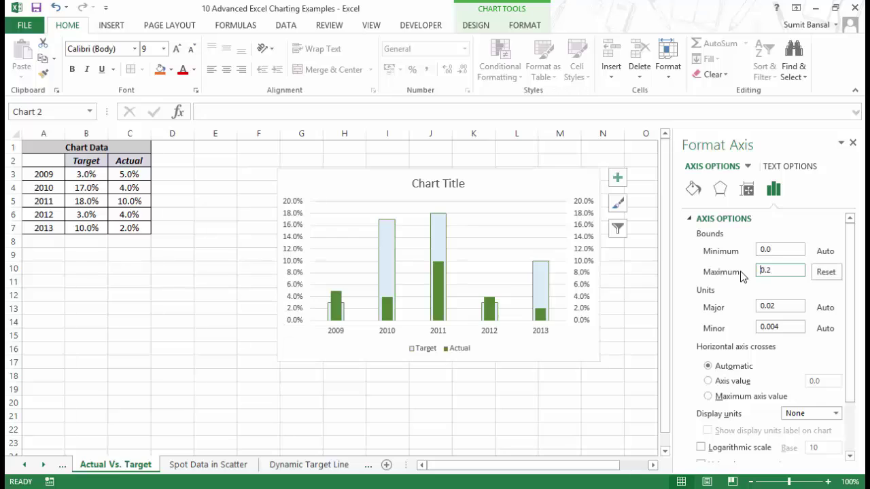
{"action": "left_click_drag", "start_coordinate": [786, 251], "coordinate": [739, 251]}
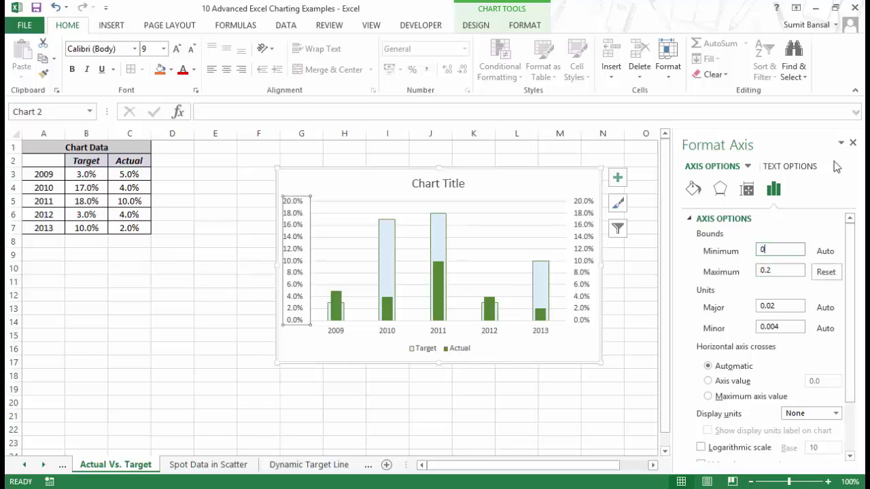
{"action": "left_click", "coordinate": [853, 143]}
{"action": "left_click", "coordinate": [683, 284]}
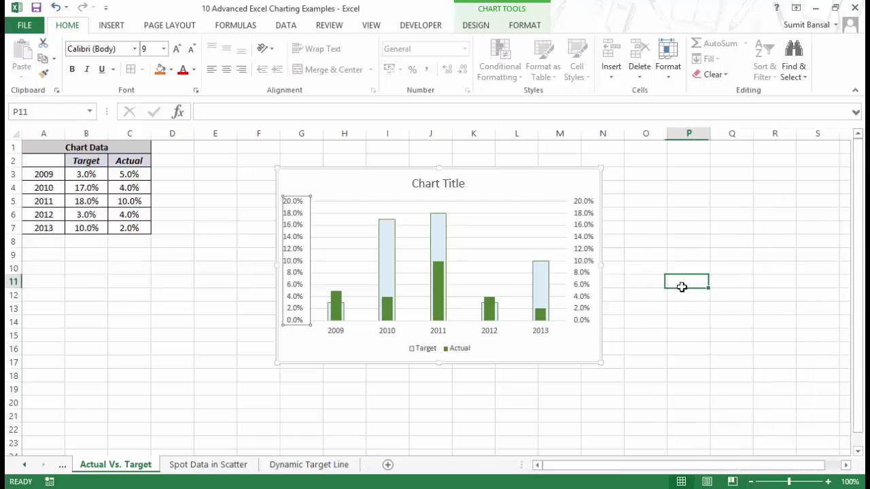
- Delete the secondary vertical axis and set the major unit of the primary vertical axis to 0.04
{"action": "left_click", "coordinate": [590, 240]}
{"action": "key", "text": "Delete"}
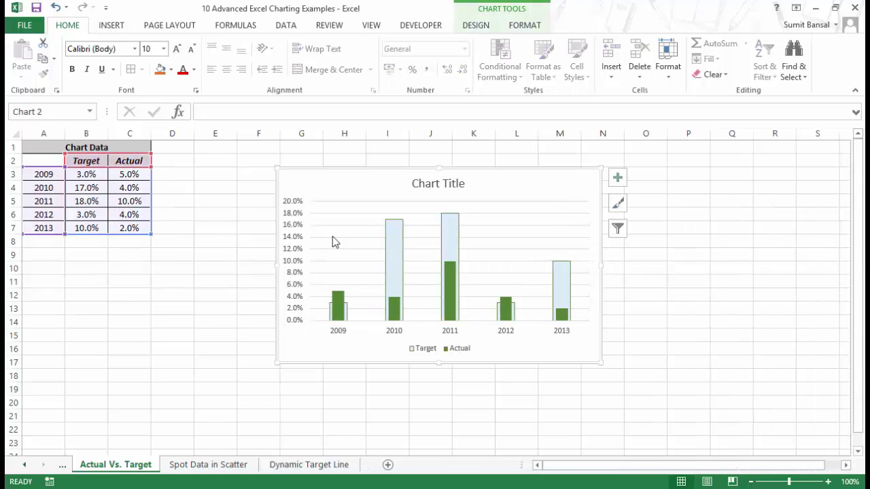
{"action": "right_click", "coordinate": [288, 239]}
{"action": "left_click", "coordinate": [329, 376]}
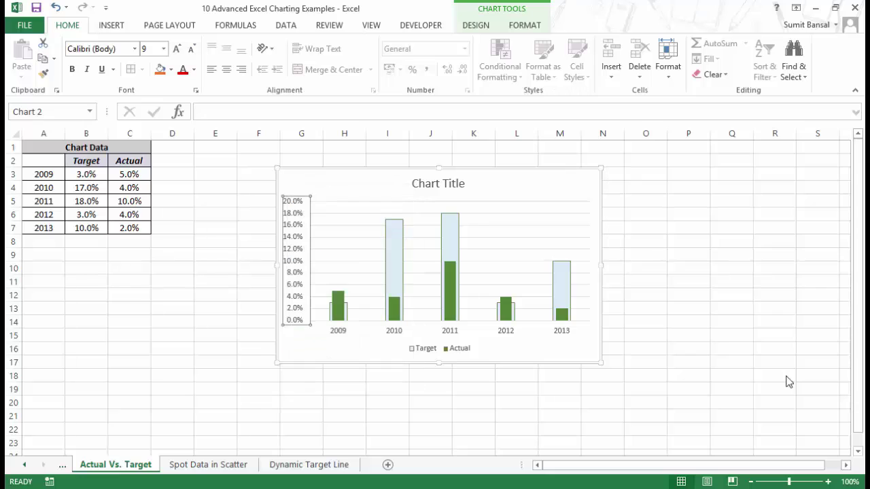
{"action": "double_click", "coordinate": [762, 307]}
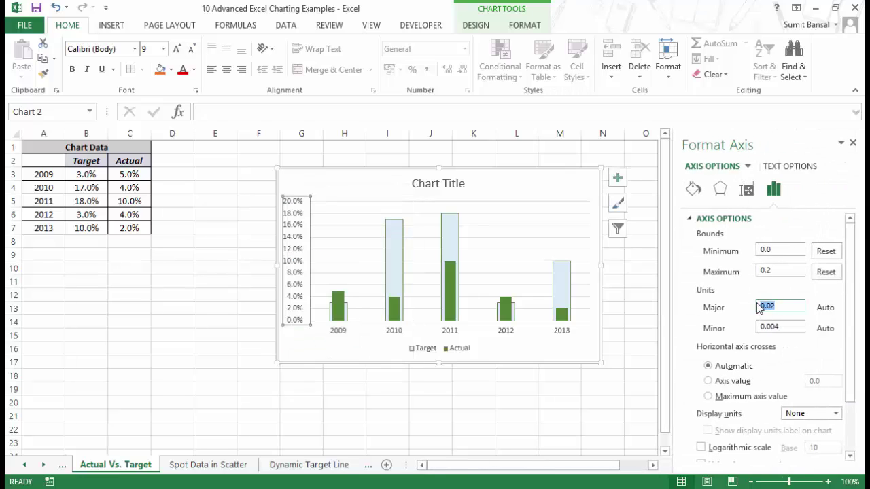
{"action": "type", "text": "0.04"}
{"action": "key", "text": "Return"}
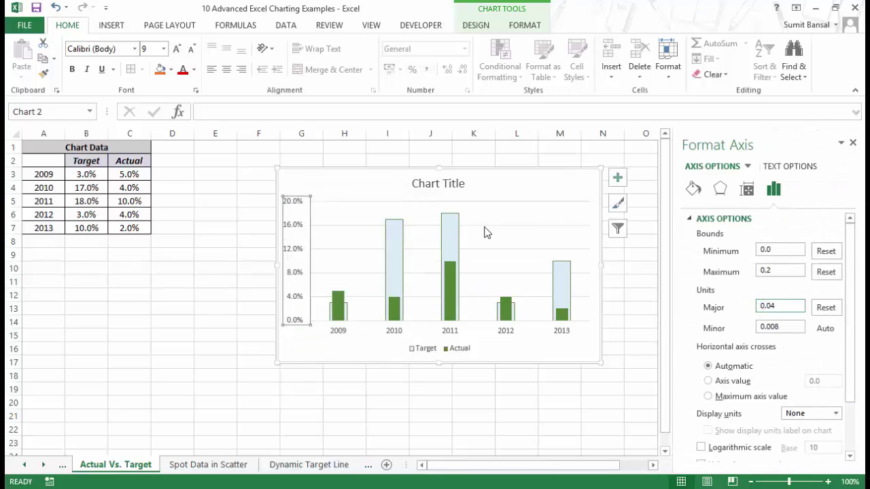
- Delete the horizontal gridlines from the actual versus target chart and close the formatting options
{"action": "left_click", "coordinate": [517, 227]}
{"action": "key", "text": "Escape"}
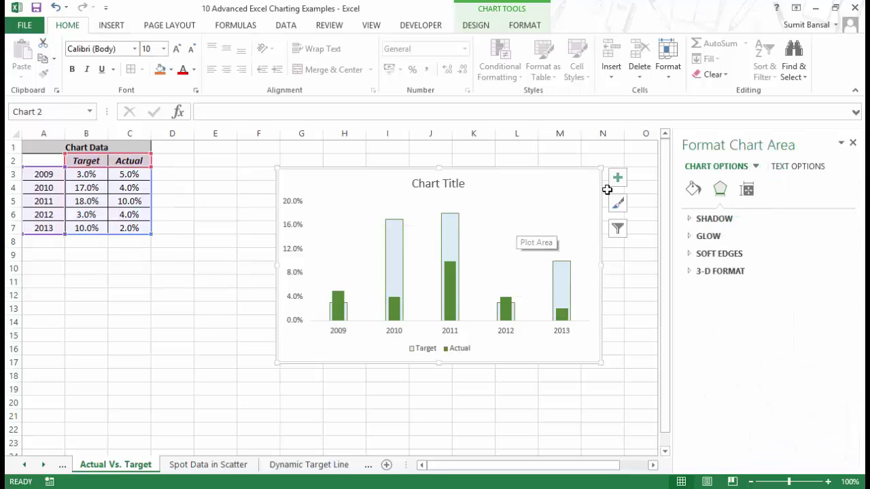
{"action": "left_click", "coordinate": [853, 143]}
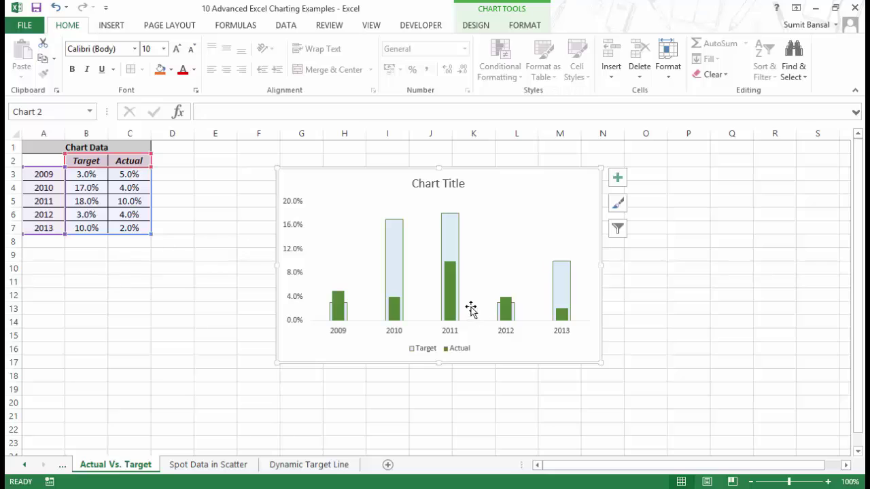
- Set the 2009 Actual value in cell C3 to 7%
{"action": "left_click", "coordinate": [135, 177]}
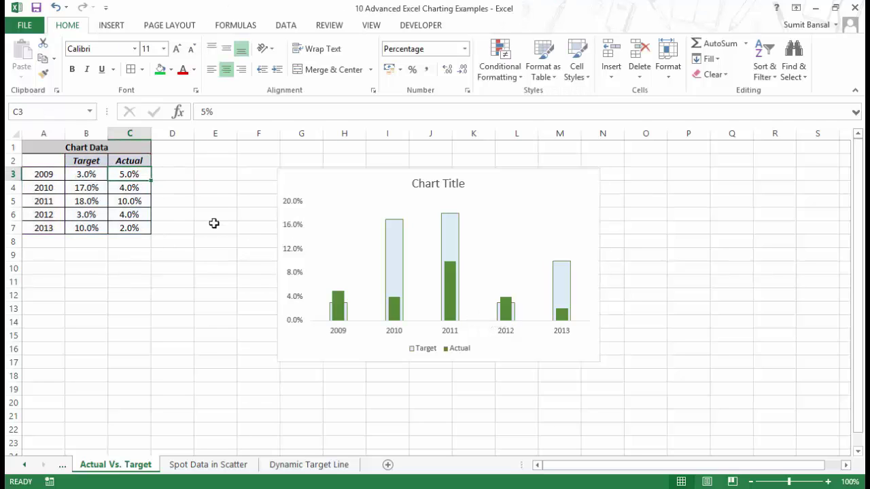
{"action": "type", "text": "7"}
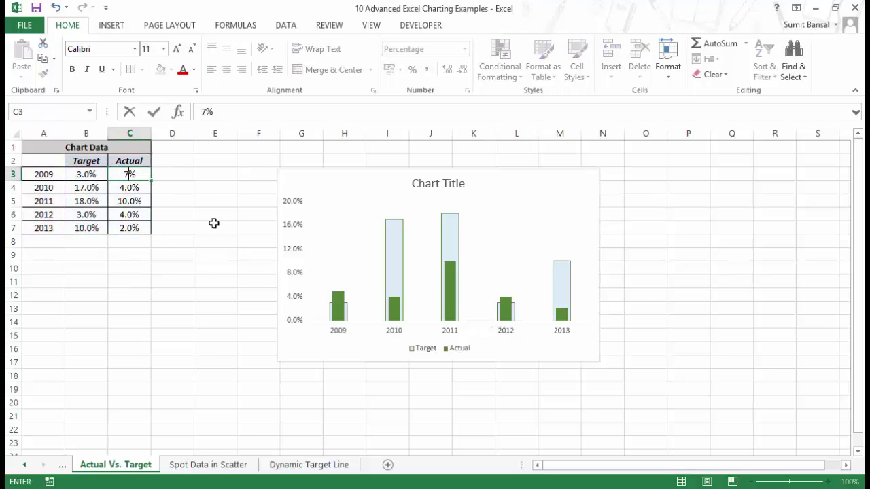
{"action": "key", "text": "Return"}
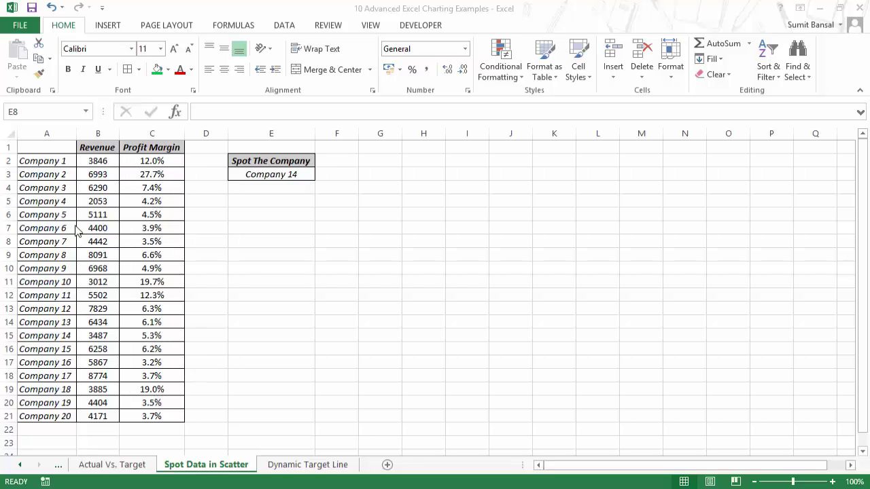
- Insert a markers-only scatter chart from the Revenue and Profit Margin values in B2:C21 and place it beside the Spot The Company cells
{"action": "left_click_drag", "start_coordinate": [47, 161], "coordinate": [159, 369]}
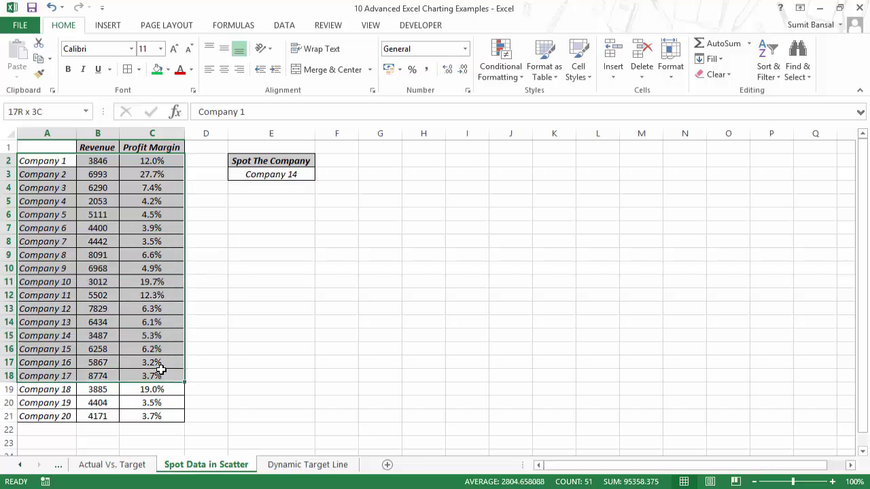
{"action": "left_click_drag", "start_coordinate": [98, 161], "coordinate": [159, 416]}
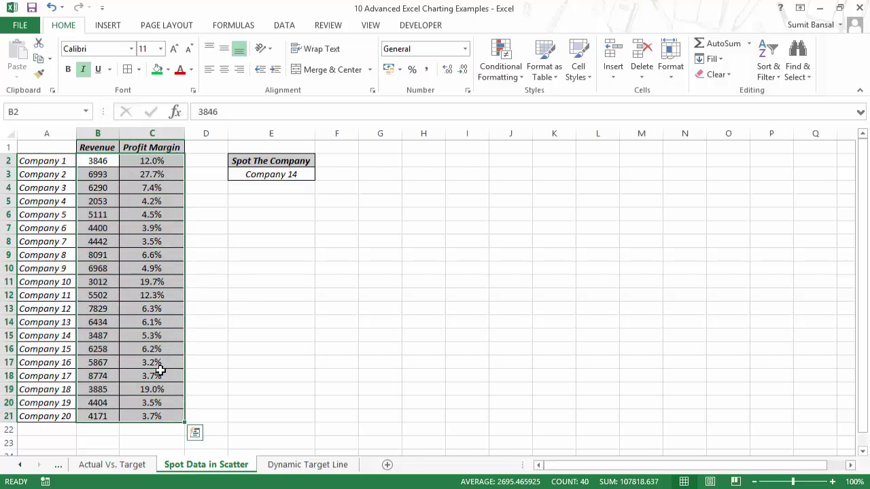
{"action": "left_click", "coordinate": [108, 26]}
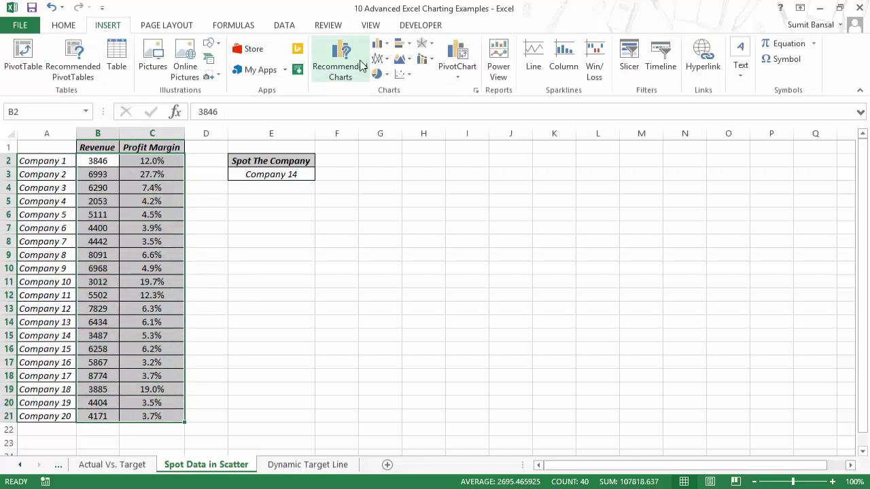
{"action": "left_click", "coordinate": [401, 74]}
{"action": "left_click", "coordinate": [412, 115]}
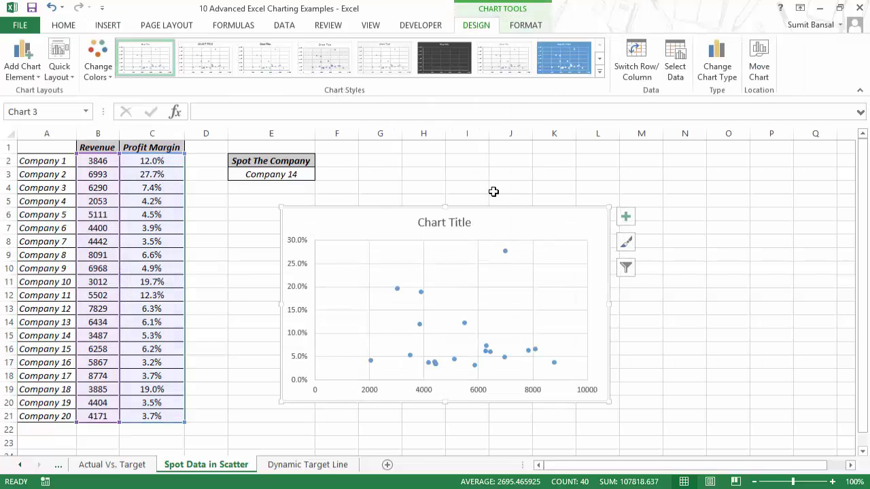
{"action": "left_click_drag", "start_coordinate": [494, 209], "coordinate": [617, 158]}
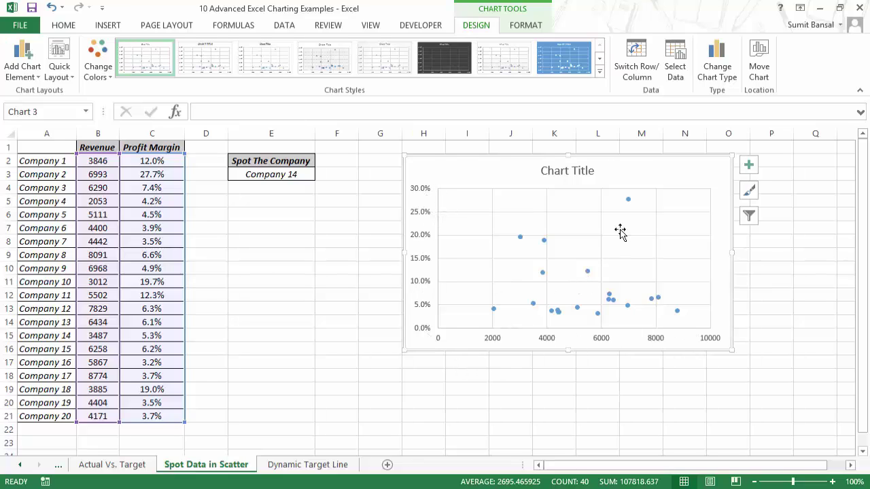
- Delete the vertical and horizontal gridlines from the scatter chart
{"action": "mouse_move", "coordinate": [630, 202]}
{"action": "left_click", "coordinate": [601, 200]}
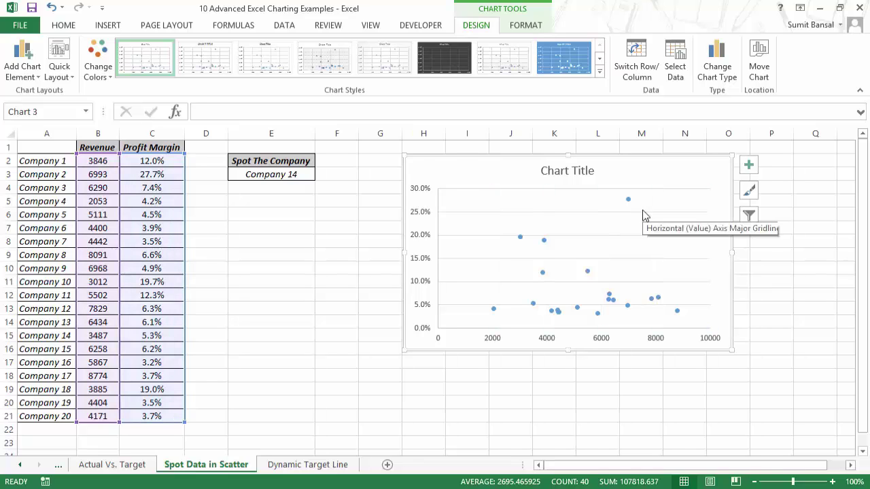
{"action": "left_click", "coordinate": [644, 213]}
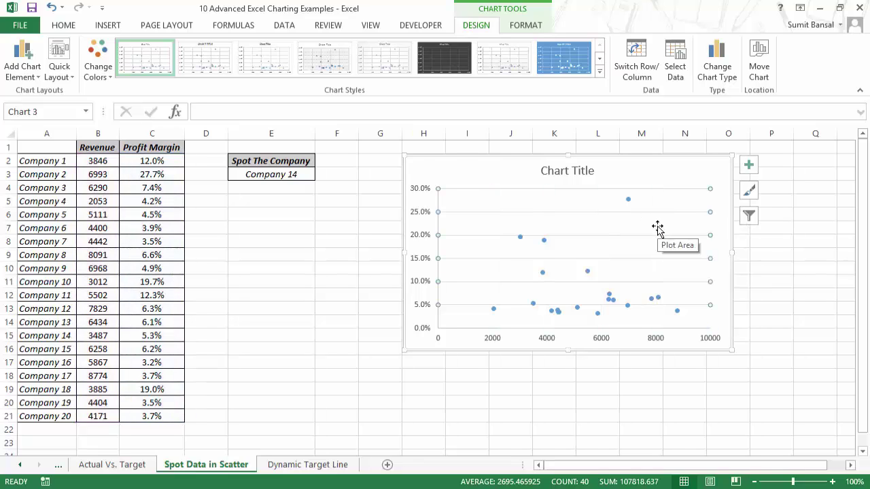
{"action": "key", "text": "Delete"}
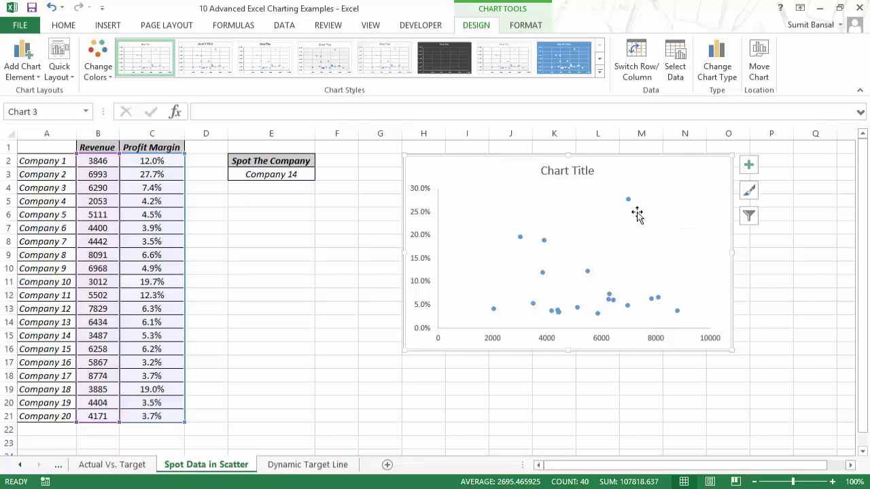
- Compare the revenue and profit margin of Company 9 and Company 11 with their points in the scatter chart
{"action": "left_click", "coordinate": [303, 182]}
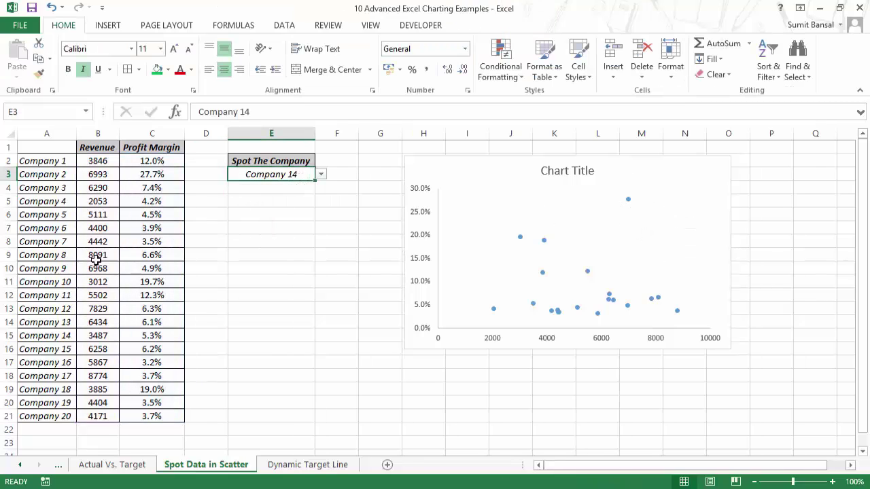
{"action": "left_click_drag", "start_coordinate": [97, 267], "coordinate": [153, 268]}
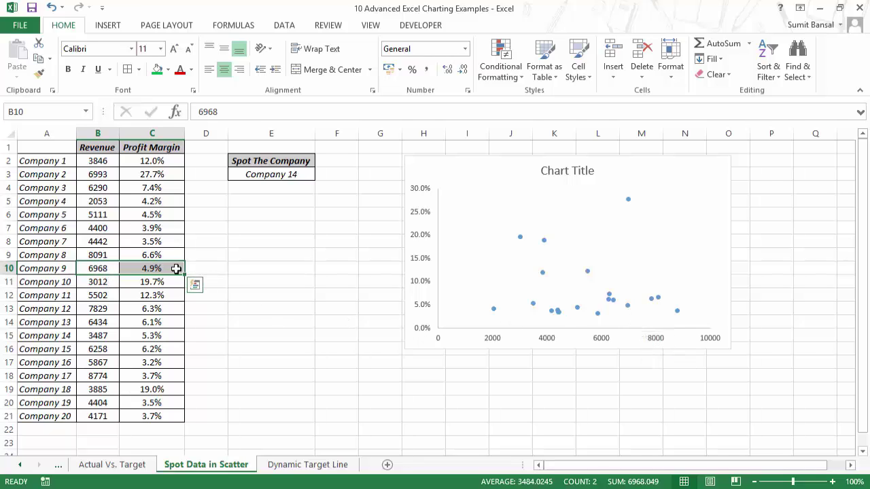
{"action": "mouse_move", "coordinate": [629, 312]}
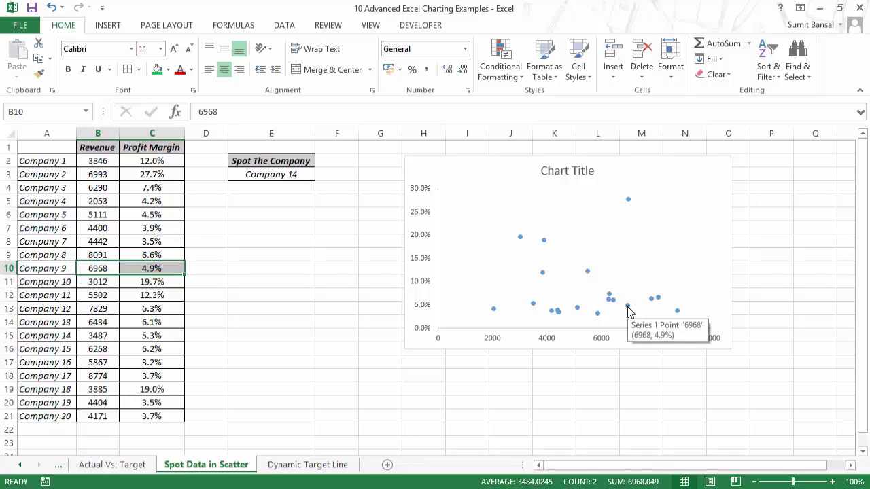
{"action": "left_click_drag", "start_coordinate": [110, 295], "coordinate": [140, 295]}
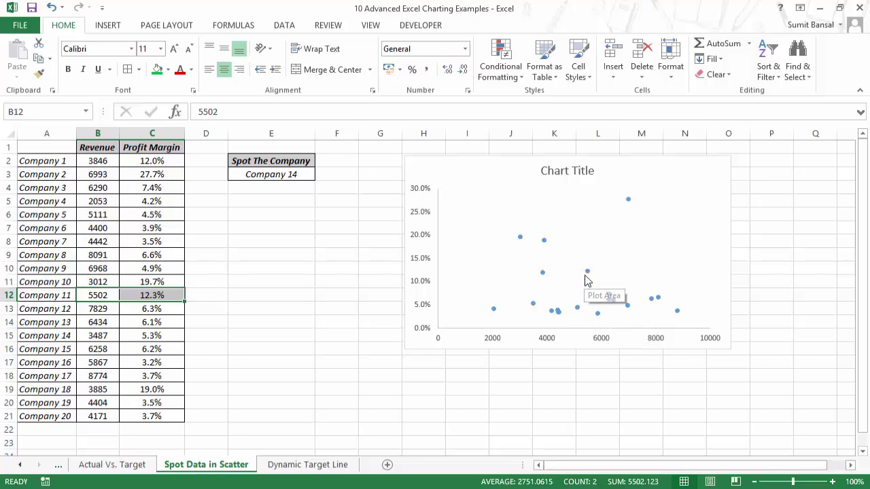
{"action": "mouse_move", "coordinate": [533, 310]}
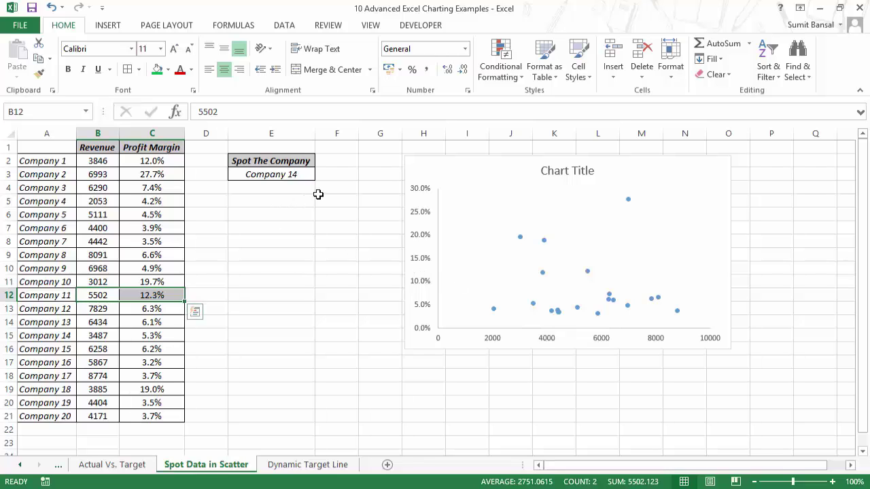
- Move the scatter chart farther away from the company selector and choose Company 14 from the list in cell E3
{"action": "left_click", "coordinate": [444, 161]}
{"action": "left_click_drag", "start_coordinate": [443, 162], "coordinate": [539, 195]}
{"action": "left_click", "coordinate": [330, 171]}
{"action": "left_click", "coordinate": [307, 171]}
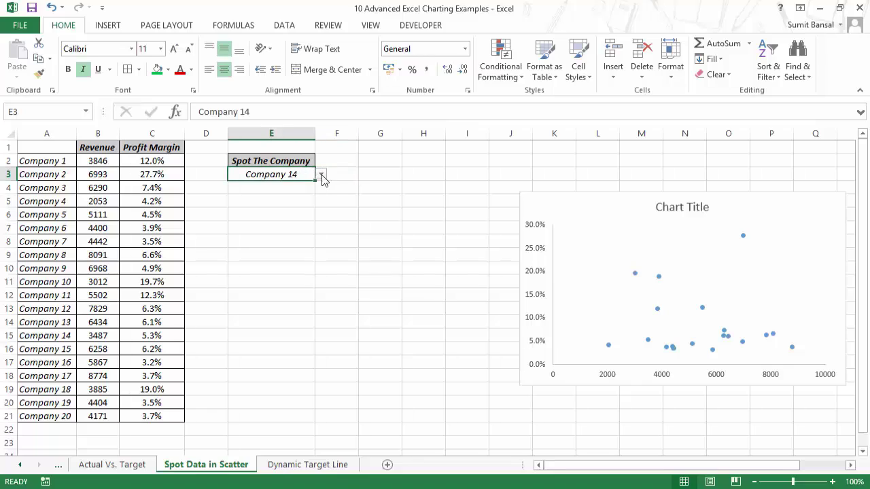
{"action": "left_click", "coordinate": [321, 175]}
{"action": "mouse_move", "coordinate": [322, 229]}
{"action": "left_mouse_down"}
{"action": "mouse_move", "coordinate": [322, 200]}
{"action": "mouse_move", "coordinate": [320, 229]}
{"action": "left_mouse_up"}
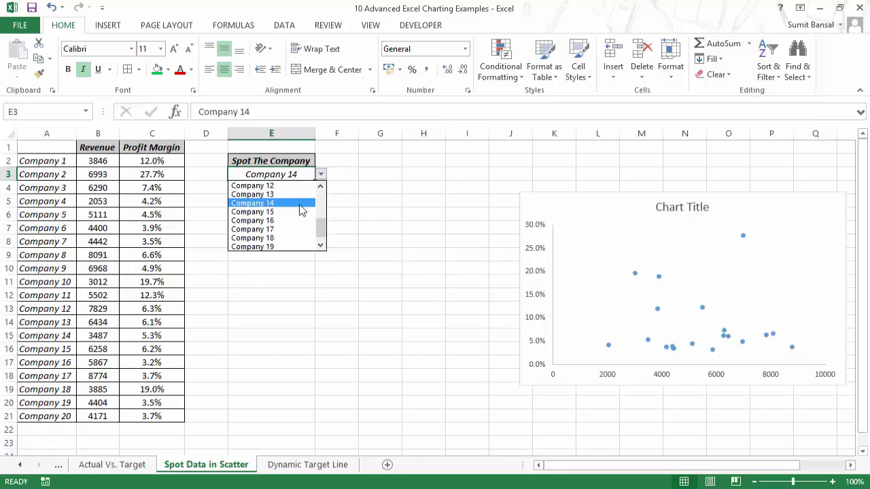
{"action": "left_click", "coordinate": [302, 211]}
- Look up the selected company's revenue in cell F3 with =VLOOKUP(E3,A2:C21,2) and check it against the Revenue column
{"action": "left_click", "coordinate": [334, 176]}
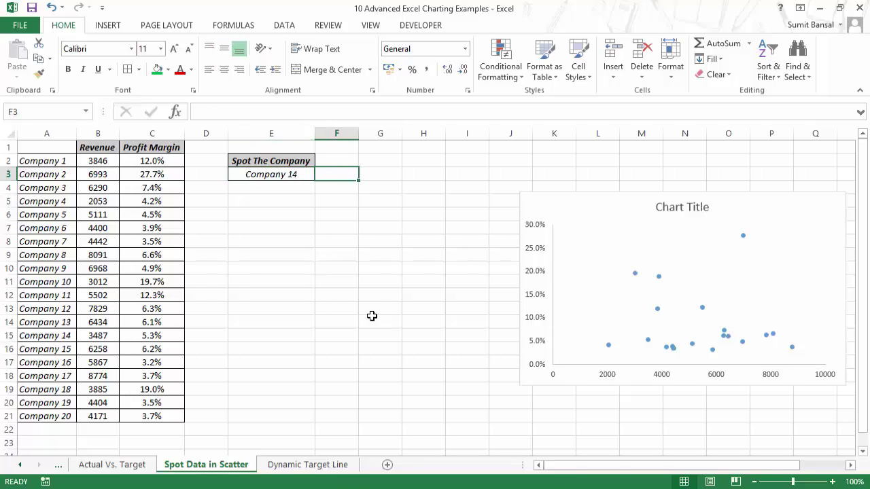
{"action": "type", "text": "Vlook"}
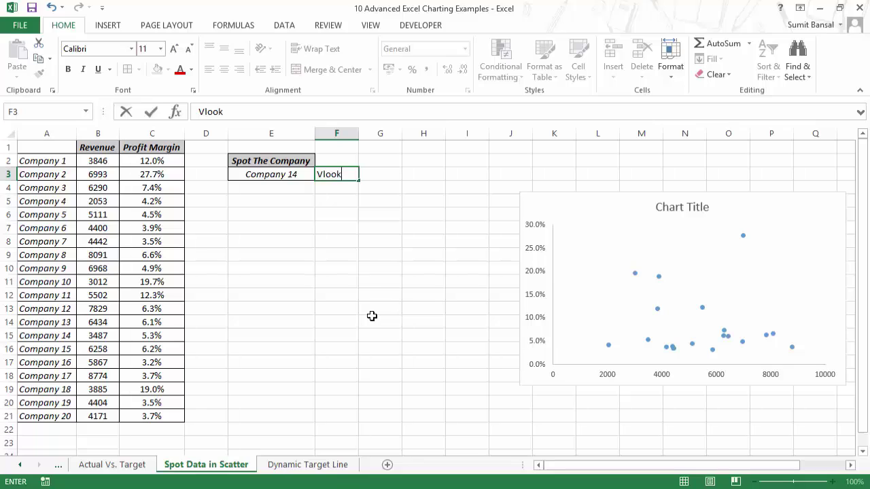
{"action": "type", "text": "="}
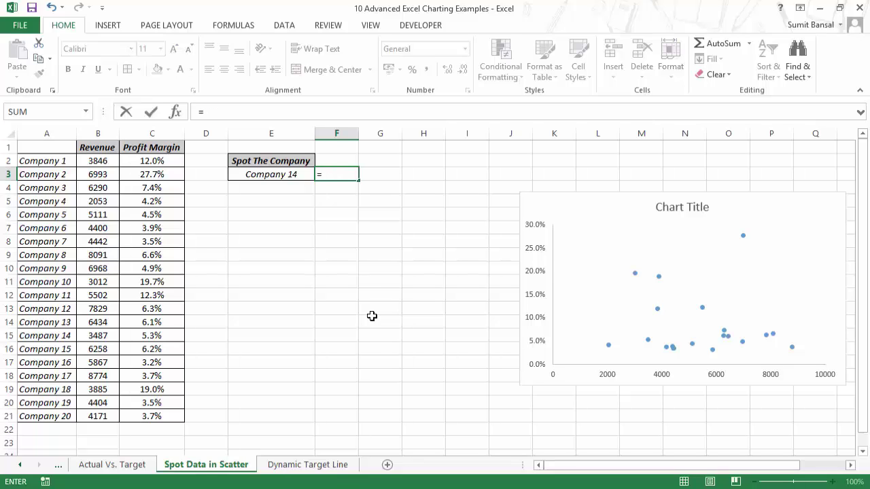
{"action": "type", "text": "Vloo"}
{"action": "key", "text": "Tab"}
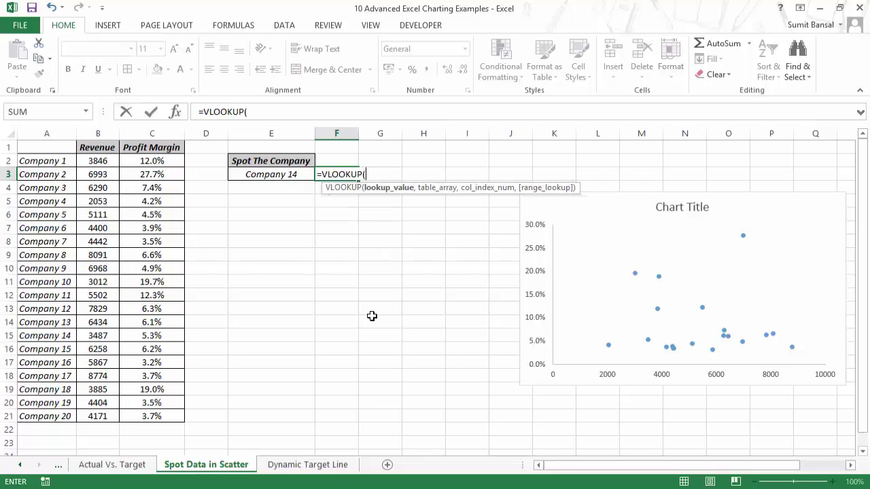
{"action": "left_click", "coordinate": [291, 175]}
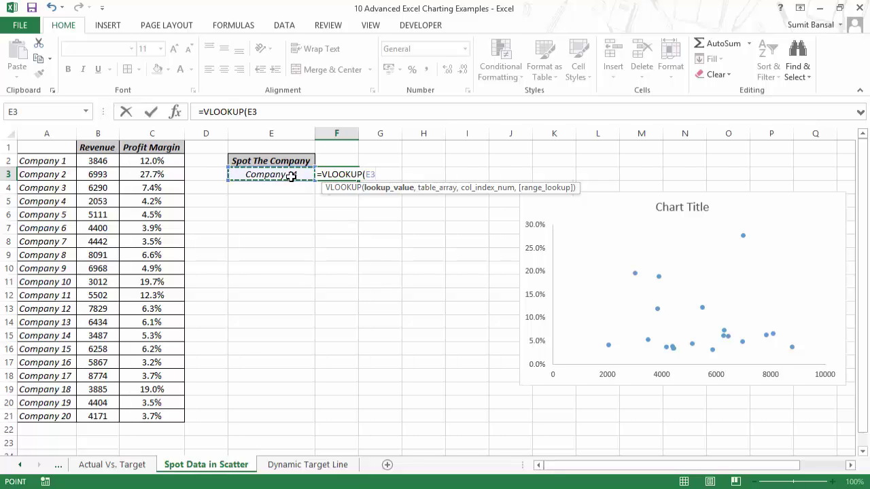
{"action": "type", "text": ","}
{"action": "left_click_drag", "start_coordinate": [66, 161], "coordinate": [171, 414]}
{"action": "type", "text": ","}
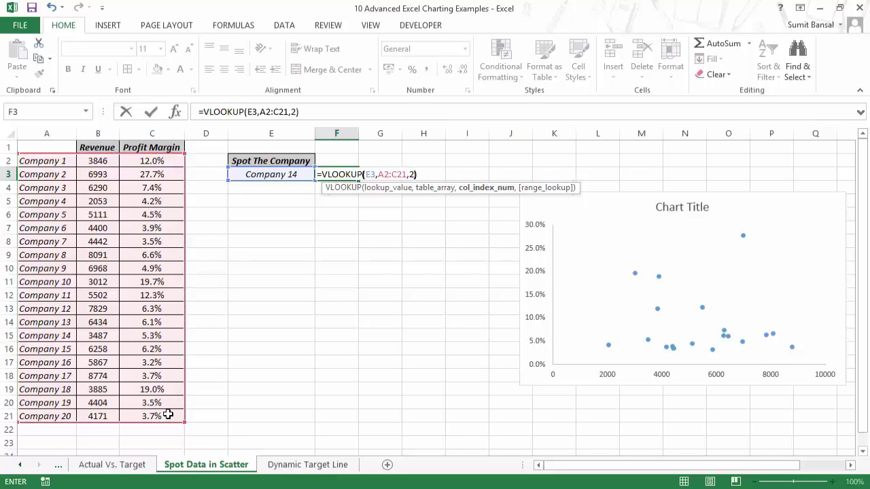
{"action": "type", "text": "2)"}
{"action": "key", "text": "Return"}
{"action": "key", "text": "Up"}
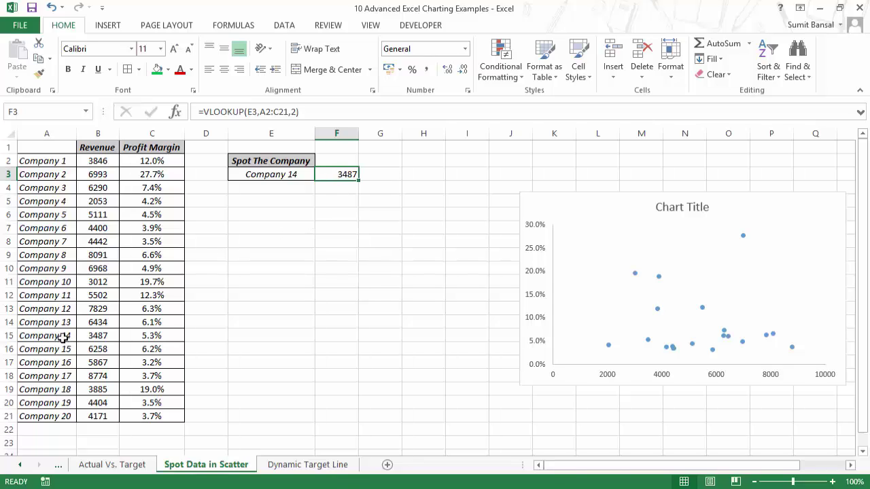
{"action": "left_click", "coordinate": [97, 337]}
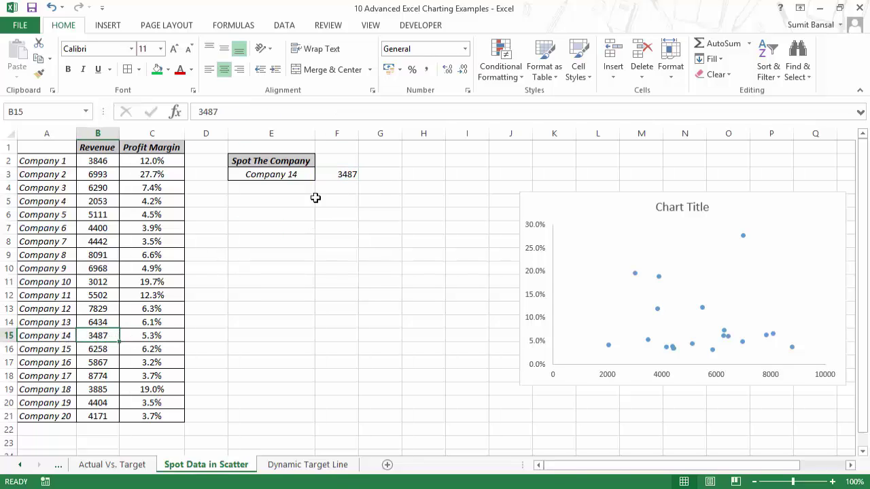
- Look up the selected company's profit margin in cell G3 with =VLOOKUP(E3,A2:C21,3) and check it against the Profit Margin column
{"action": "left_click", "coordinate": [372, 176]}
{"action": "type", "text": "=VLOOKUP("}
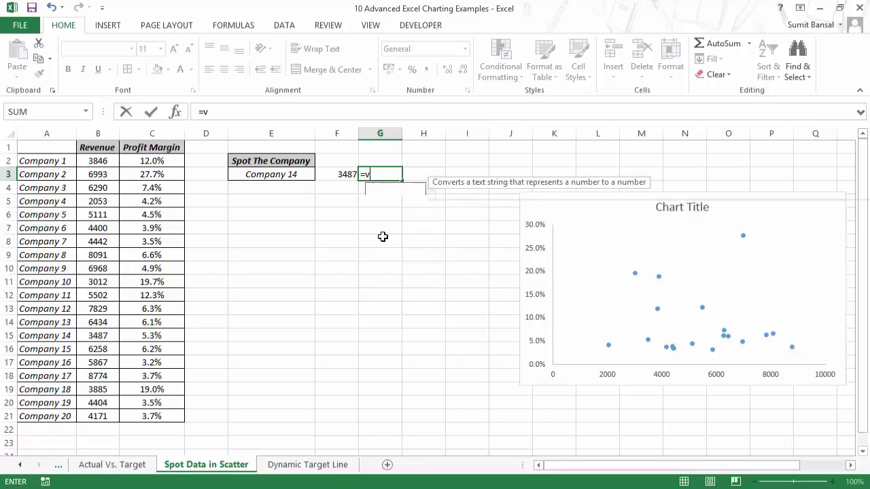
{"action": "left_click", "coordinate": [296, 176]}
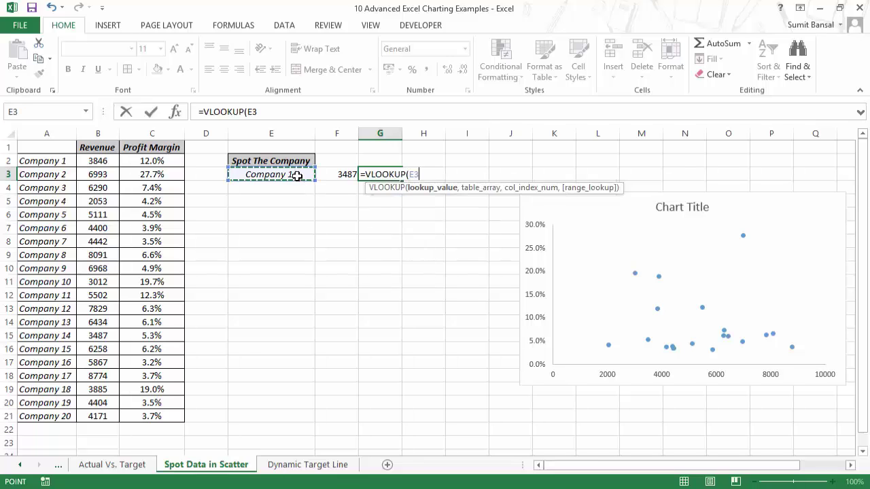
{"action": "type", "text": ","}
{"action": "left_click_drag", "start_coordinate": [44, 163], "coordinate": [171, 415]}
{"action": "type", "text": ",3"}
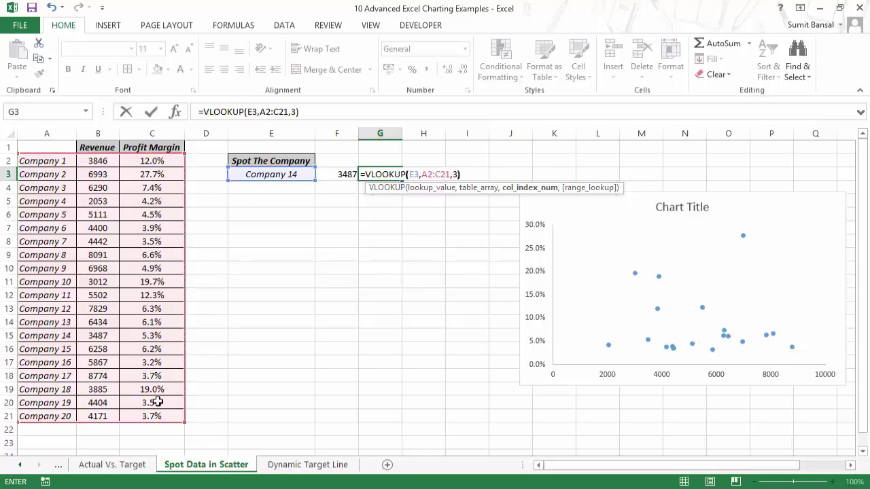
{"action": "key", "text": "Return"}
{"action": "key", "text": "Up"}
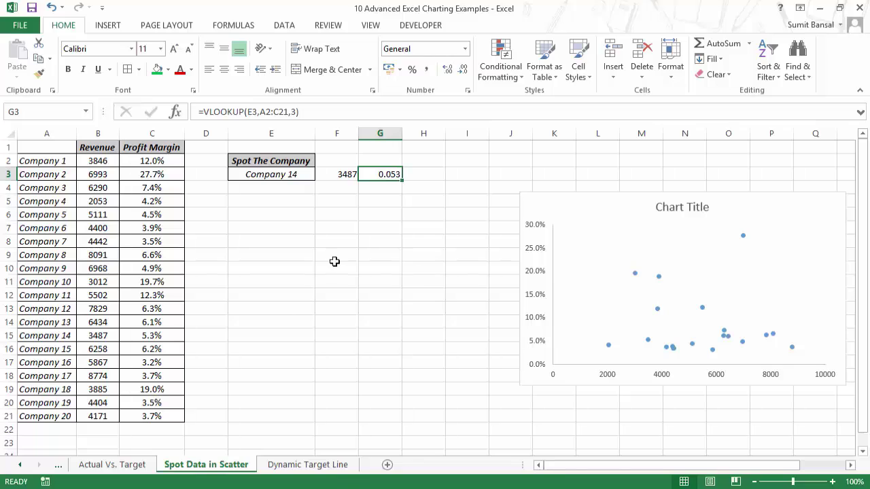
{"action": "left_click", "coordinate": [152, 329]}
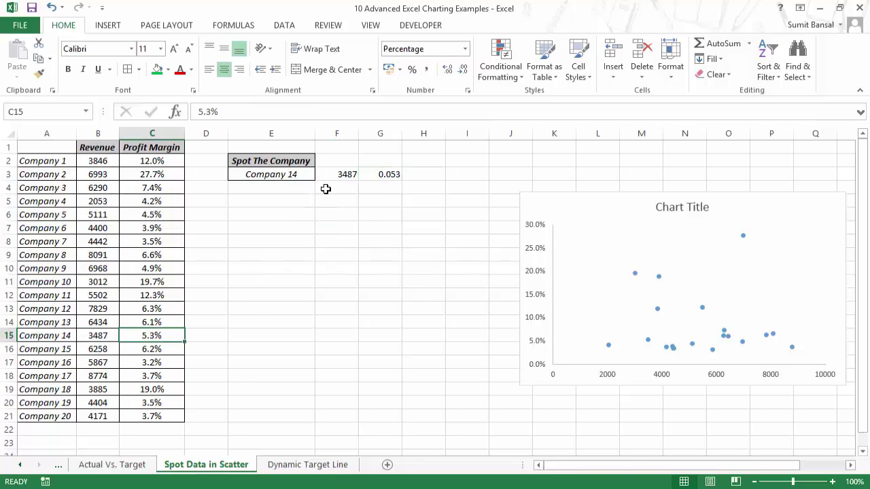
- Move the scatter chart closer to the lookup cells and add a data series named "Spot the Company" to it
{"action": "left_click", "coordinate": [594, 196]}
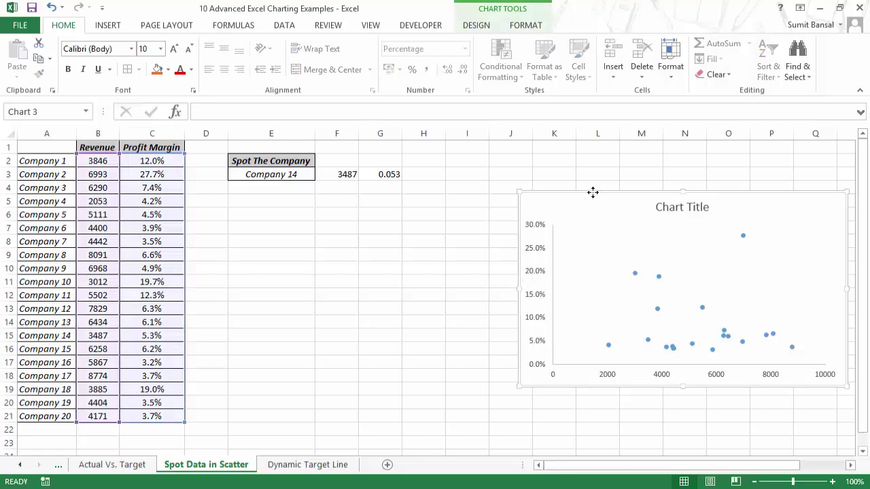
{"action": "left_click_drag", "start_coordinate": [594, 193], "coordinate": [529, 194]}
{"action": "left_click", "coordinate": [476, 25]}
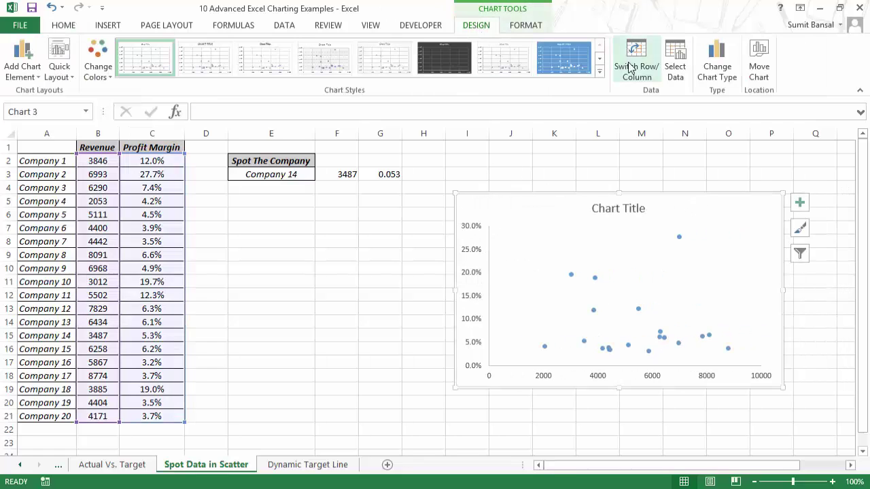
{"action": "left_click", "coordinate": [675, 68]}
{"action": "left_click_drag", "start_coordinate": [496, 70], "coordinate": [558, 40]}
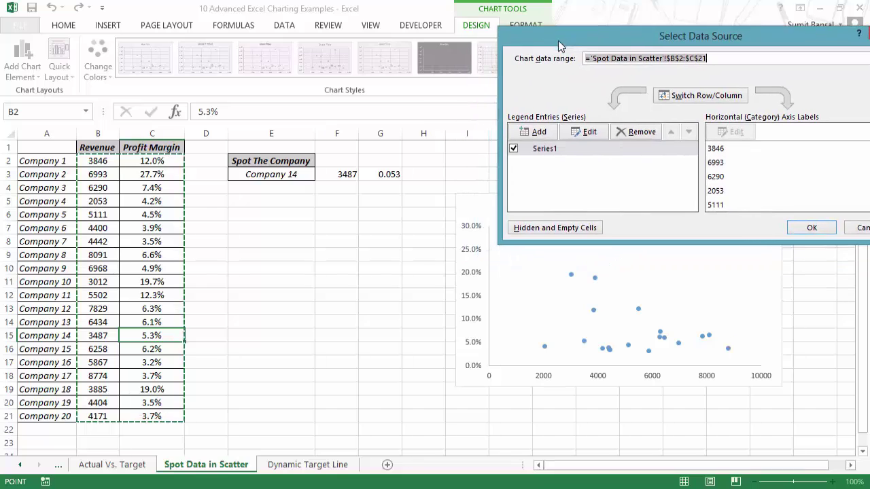
{"action": "left_click", "coordinate": [537, 131]}
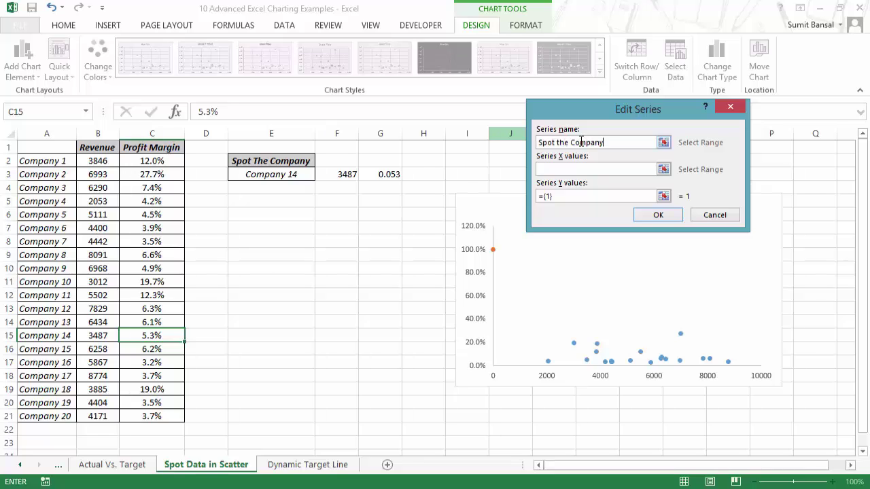
- Set the Spot the Company series' X value to cell F3 and its Y value to cell G3, and apply the chart data
{"action": "left_click", "coordinate": [664, 170]}
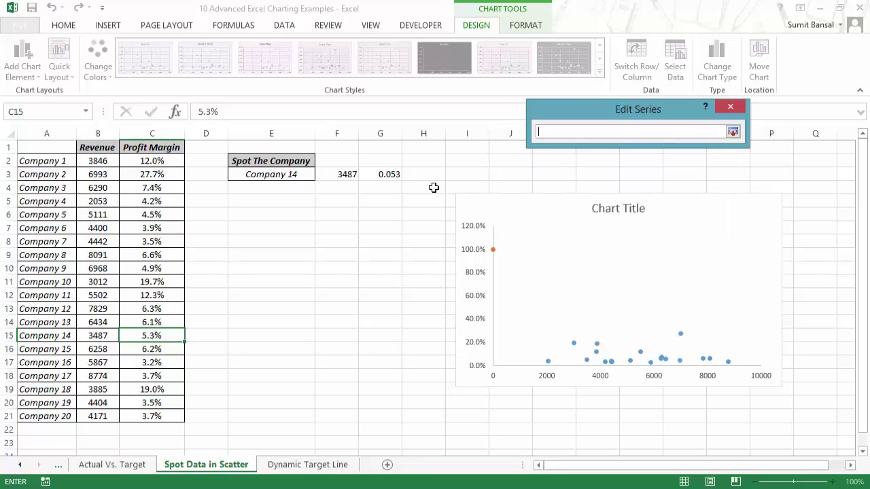
{"action": "left_click", "coordinate": [347, 174]}
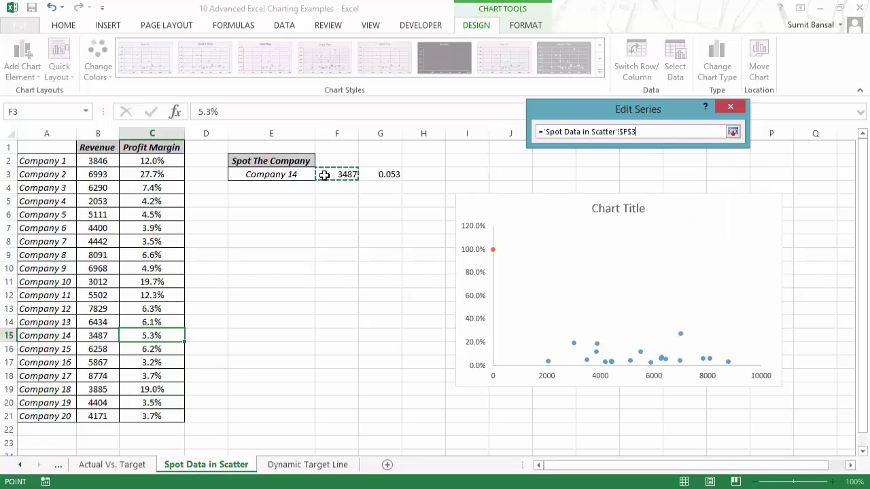
{"action": "left_click", "coordinate": [732, 132]}
{"action": "left_click", "coordinate": [670, 196]}
{"action": "left_click", "coordinate": [390, 175]}
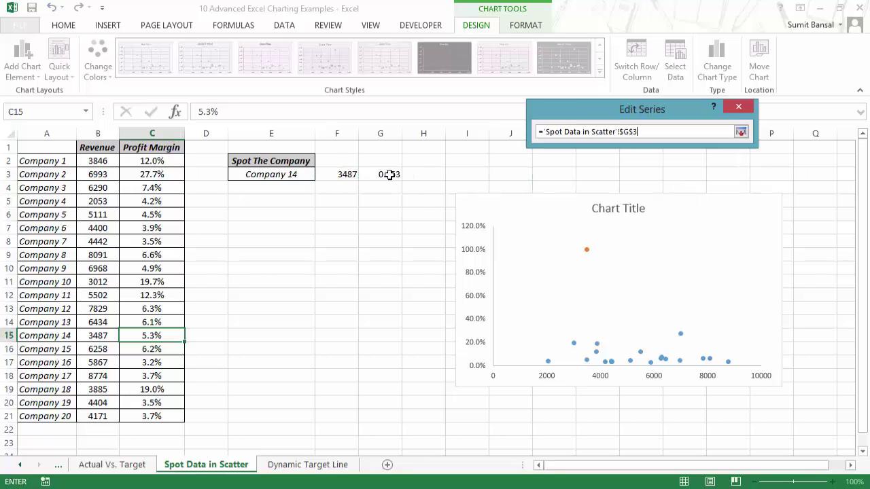
{"action": "left_click", "coordinate": [741, 132]}
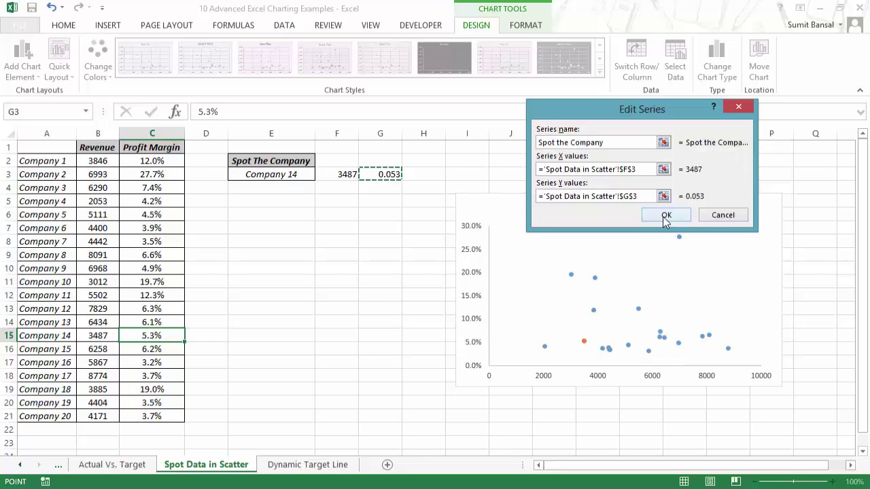
{"action": "left_click", "coordinate": [665, 215]}
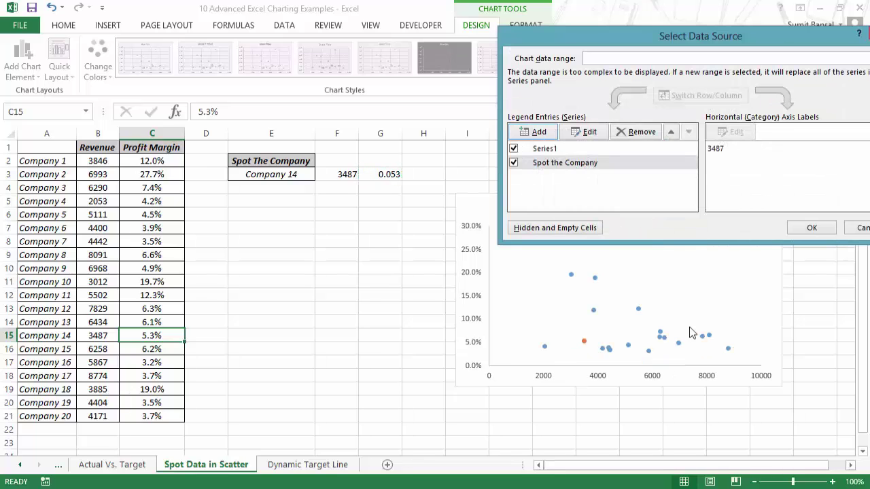
{"action": "left_click", "coordinate": [800, 227]}
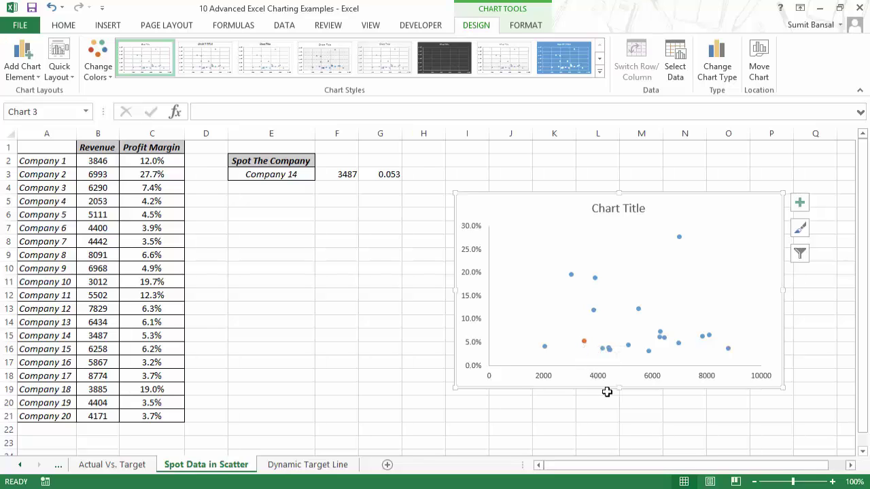
- Test the highlighted point by selecting Company 4 and Company 18 in the company list in cell E3
{"action": "left_click", "coordinate": [299, 174]}
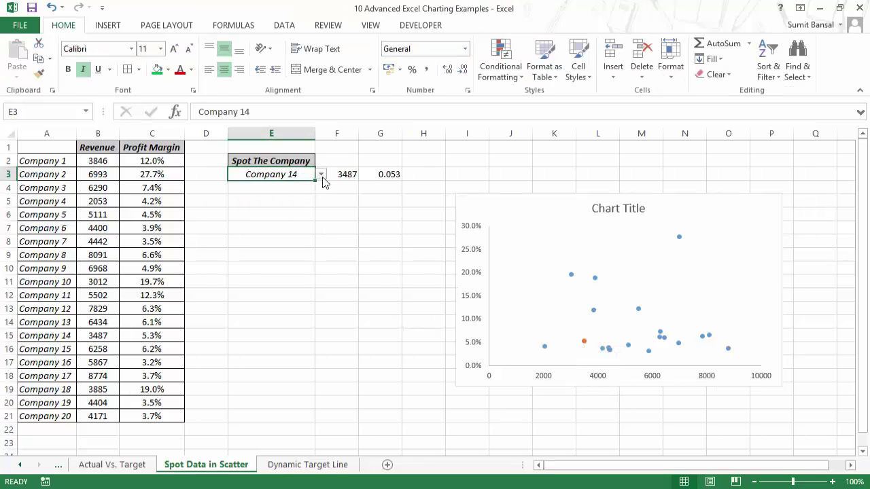
{"action": "left_click", "coordinate": [320, 175]}
{"action": "left_click_drag", "start_coordinate": [320, 226], "coordinate": [320, 202]}
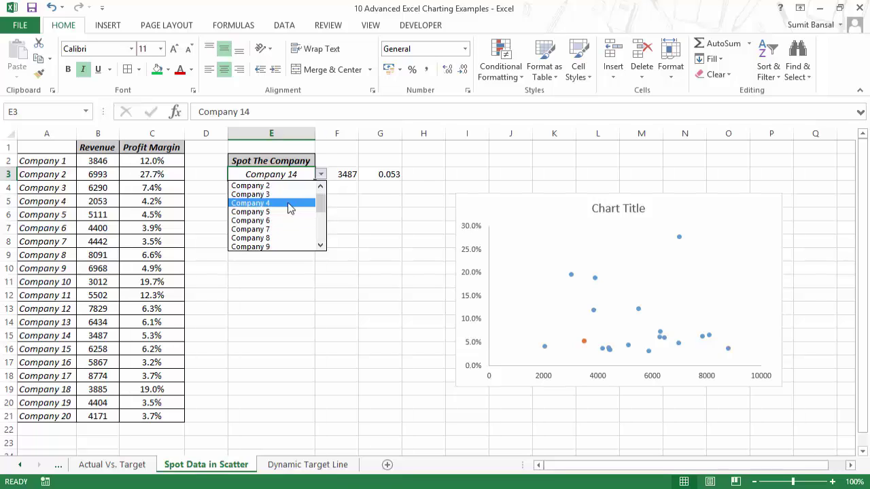
{"action": "left_click", "coordinate": [290, 207]}
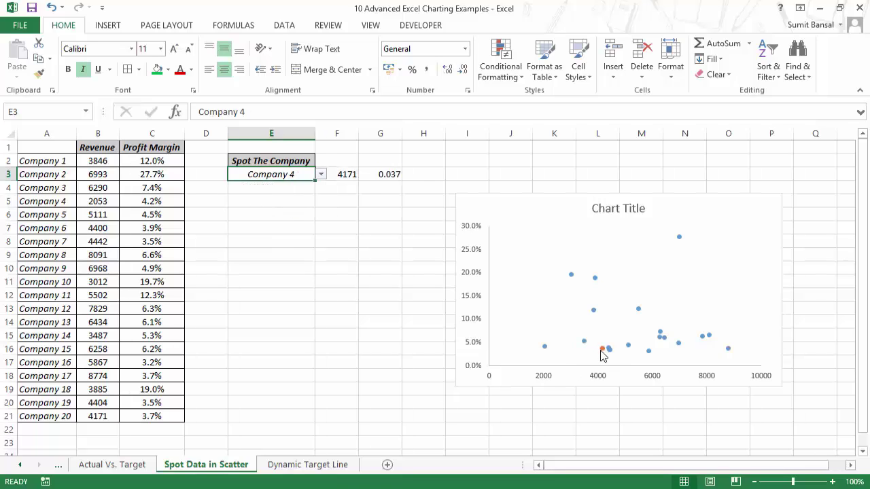
{"action": "left_click", "coordinate": [320, 175]}
{"action": "left_click_drag", "start_coordinate": [322, 219], "coordinate": [322, 235]}
{"action": "left_click", "coordinate": [285, 240]}
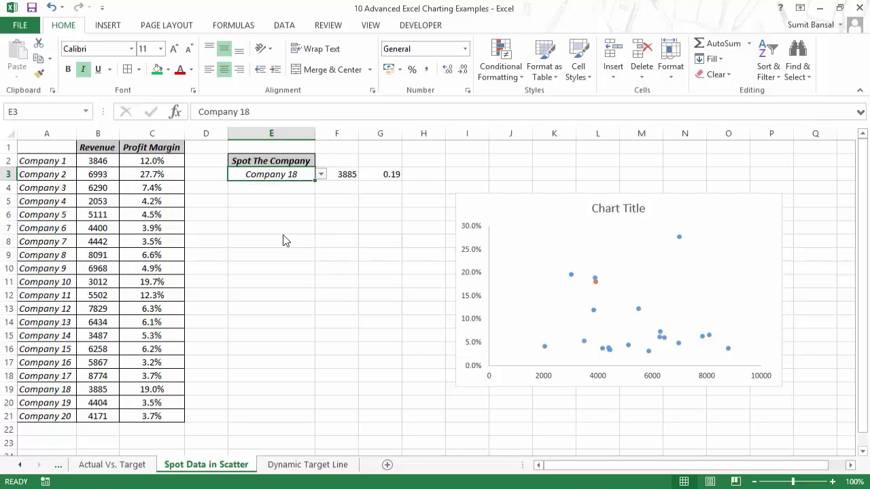
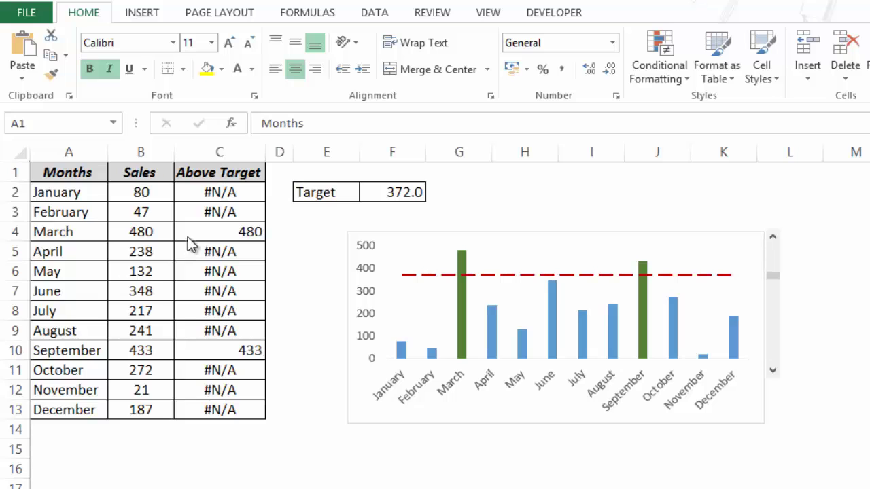
- Examine the Months and Sales data in A1:B13 alongside the finished dynamic target line chart
{"action": "left_click", "coordinate": [76, 178]}
{"action": "left_click_drag", "start_coordinate": [75, 176], "coordinate": [154, 405]}
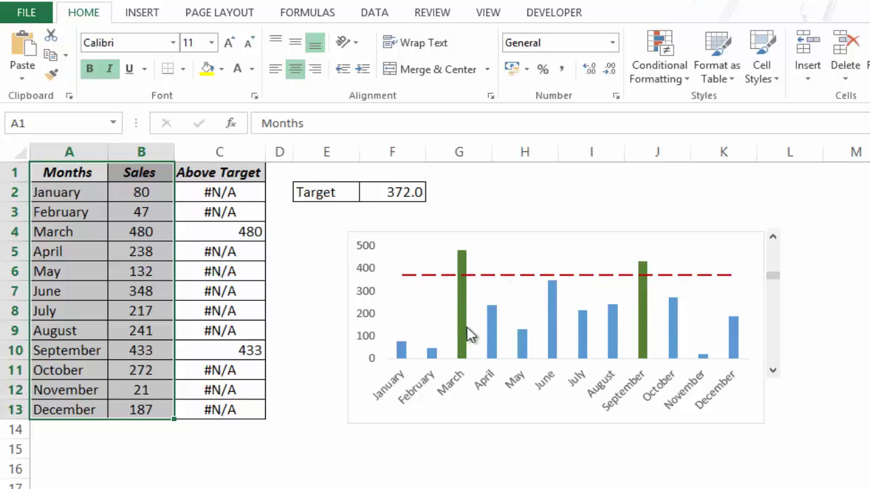
{"action": "mouse_move", "coordinate": [462, 331]}
- Test the dynamic target line by scrolling the target down to 184, up to 224 and back to 214, and inspect cell F2's formula
{"action": "mouse_move", "coordinate": [775, 285]}
{"action": "left_mouse_down"}
{"action": "mouse_move", "coordinate": [775, 316]}
{"action": "mouse_move", "coordinate": [776, 262]}
{"action": "mouse_move", "coordinate": [775, 278]}
{"action": "left_mouse_up"}
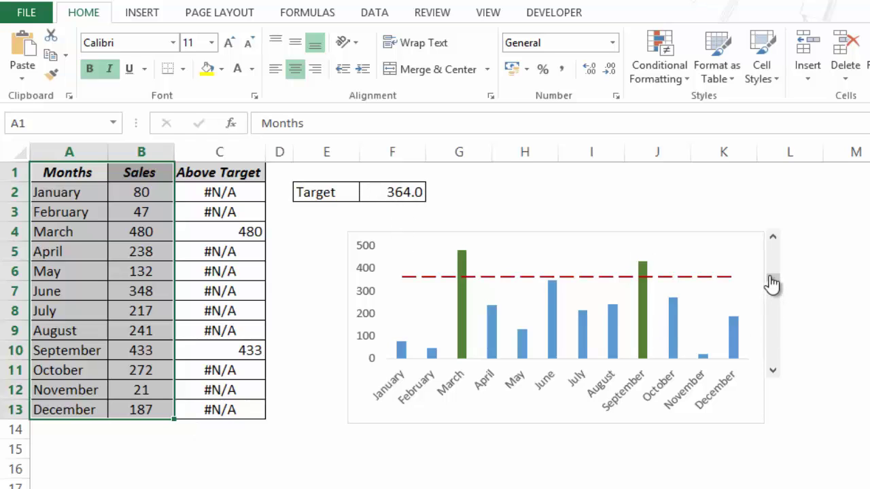
{"action": "left_click_drag", "start_coordinate": [773, 278], "coordinate": [775, 324]}
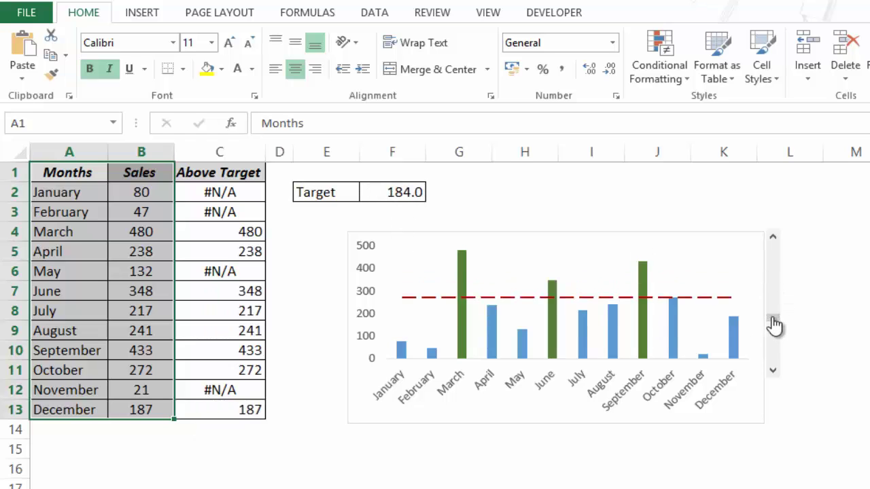
{"action": "left_click", "coordinate": [773, 238]}
{"action": "left_click", "coordinate": [773, 238]}
{"action": "left_click", "coordinate": [773, 238]}
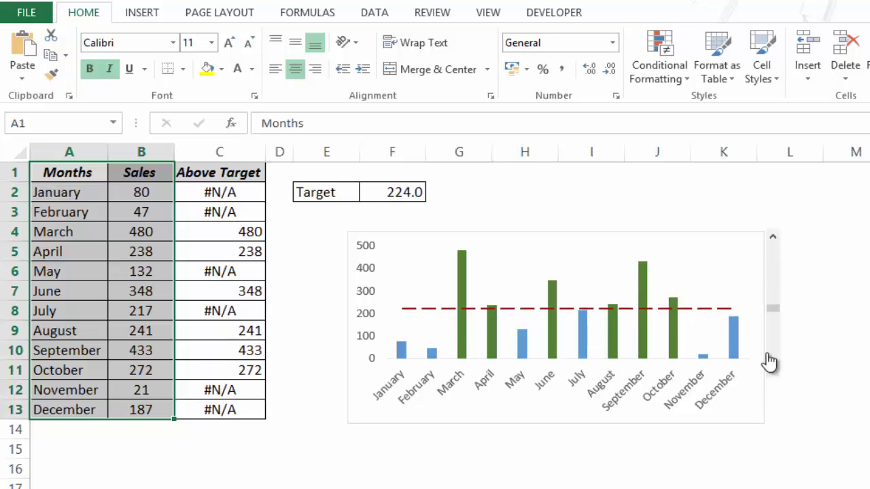
{"action": "left_click", "coordinate": [772, 371]}
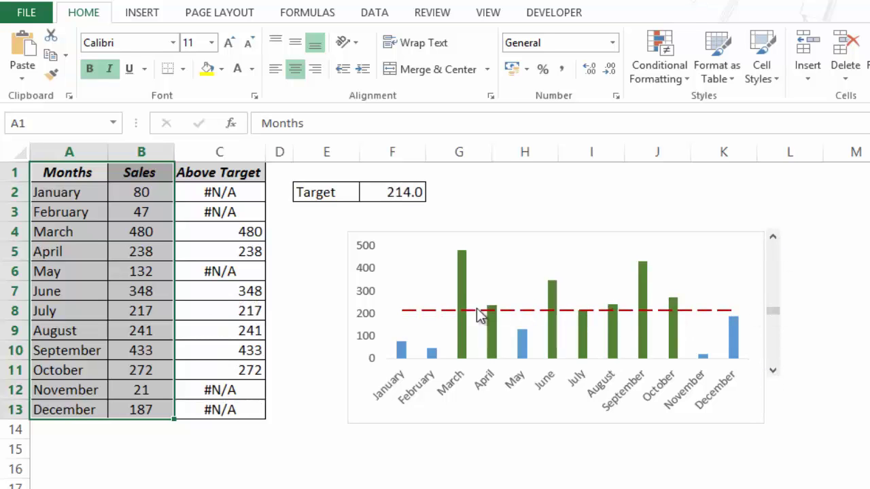
{"action": "left_click", "coordinate": [394, 192]}
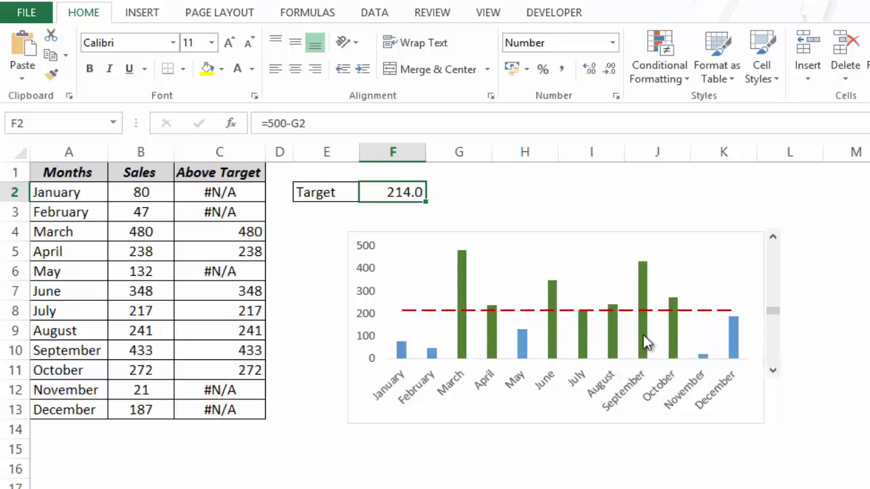
{"action": "mouse_move", "coordinate": [646, 343]}
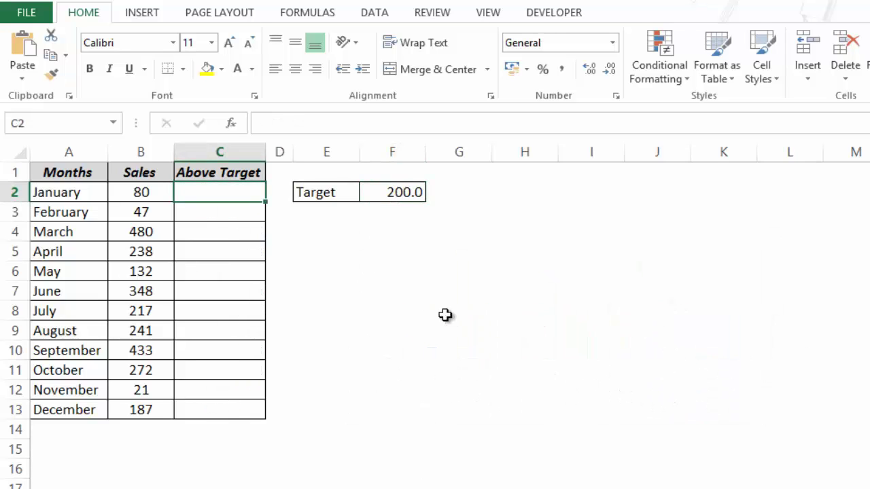
- Review the Months and Sales data in A1:B13, the Above Target column and the target in cell F2
{"action": "left_click_drag", "start_coordinate": [58, 176], "coordinate": [138, 409]}
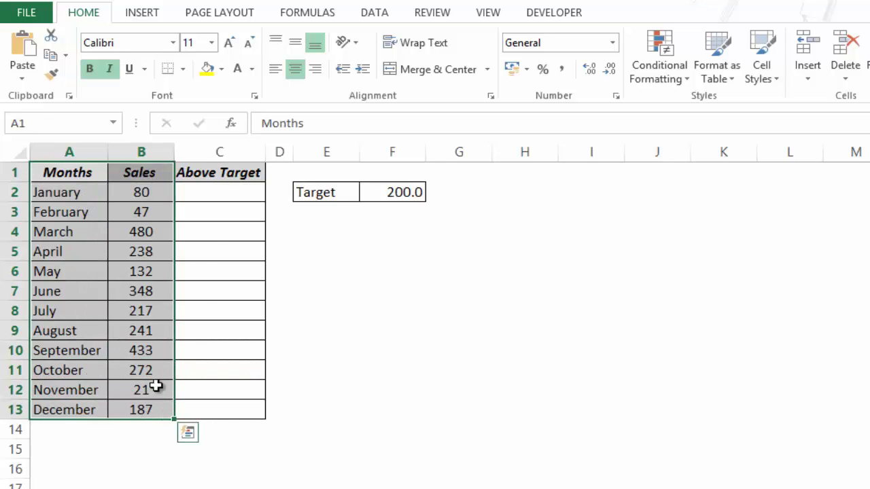
{"action": "left_click", "coordinate": [208, 193]}
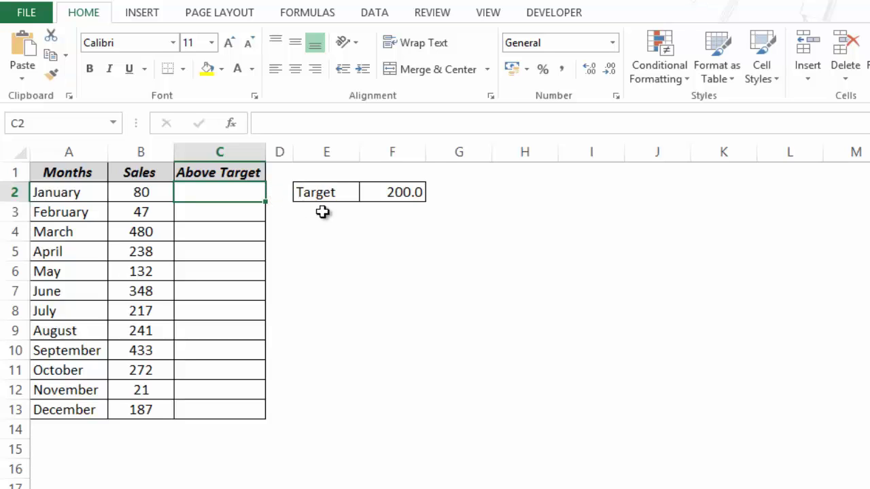
{"action": "left_click", "coordinate": [345, 190]}
{"action": "left_click", "coordinate": [378, 190]}
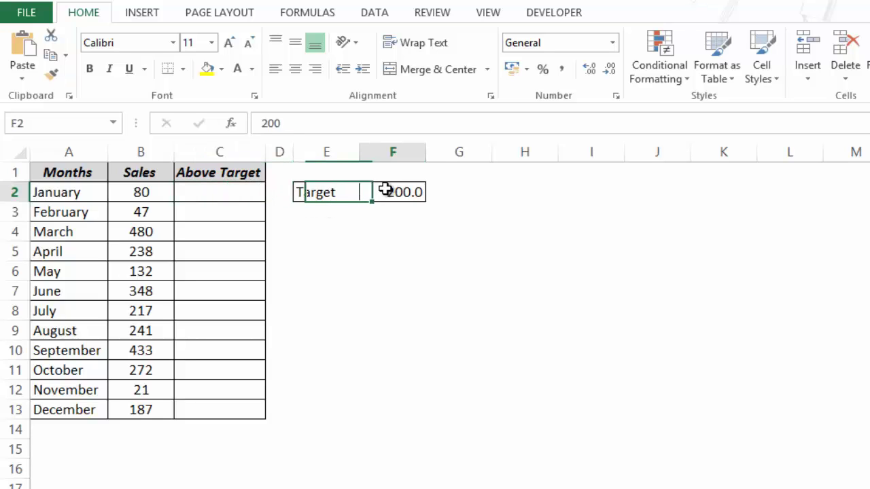
- Enter the formula =IF(B2>$F$2,B2,NA()) in cell C2 of the Above Target column
{"action": "left_click", "coordinate": [237, 193]}
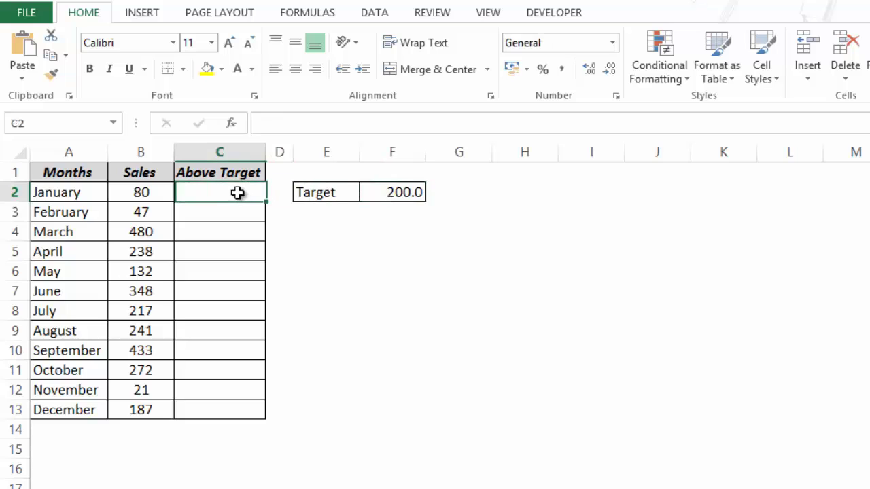
{"action": "type", "text": "="}
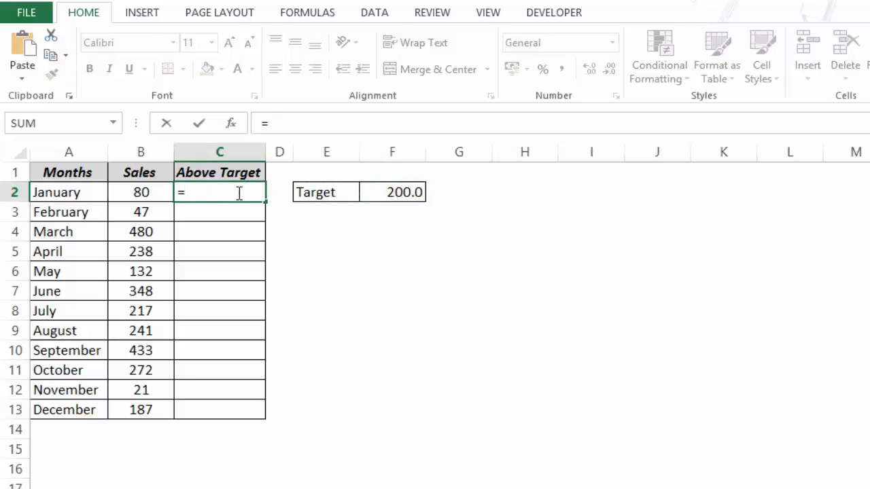
{"action": "type", "text": "if"}
{"action": "key", "text": "Tab"}
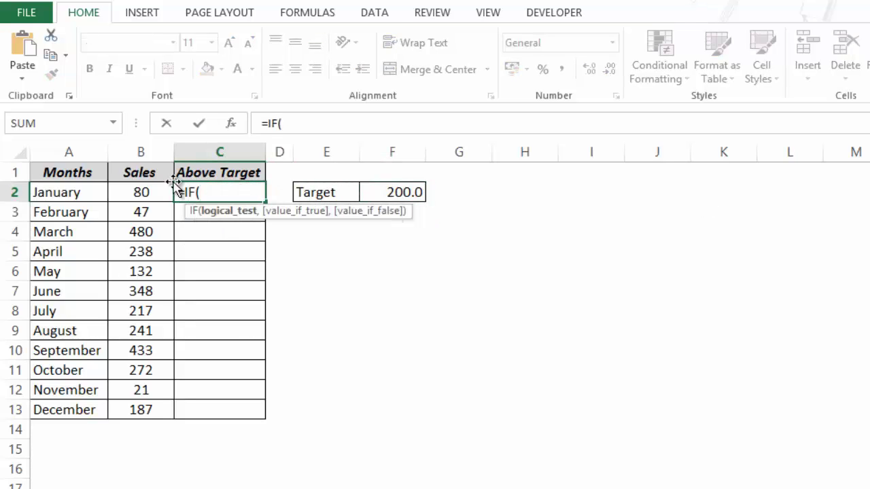
{"action": "left_click", "coordinate": [155, 190]}
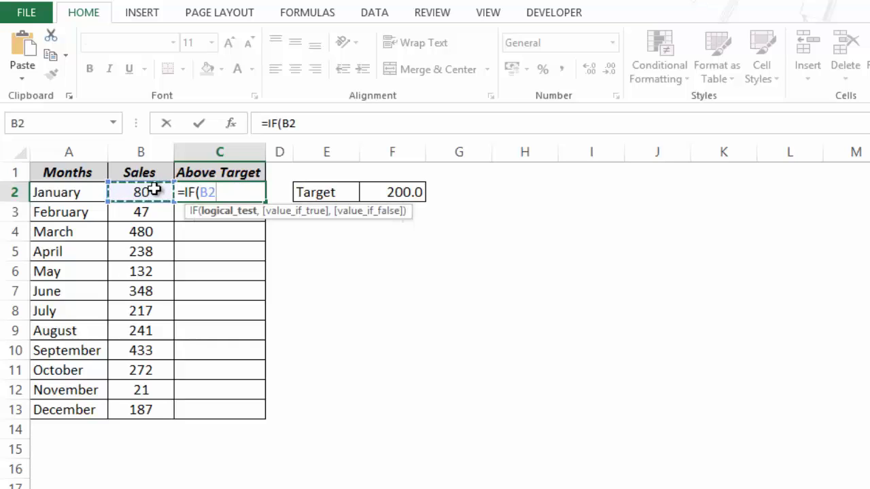
{"action": "type", "text": ">"}
{"action": "left_click", "coordinate": [368, 193]}
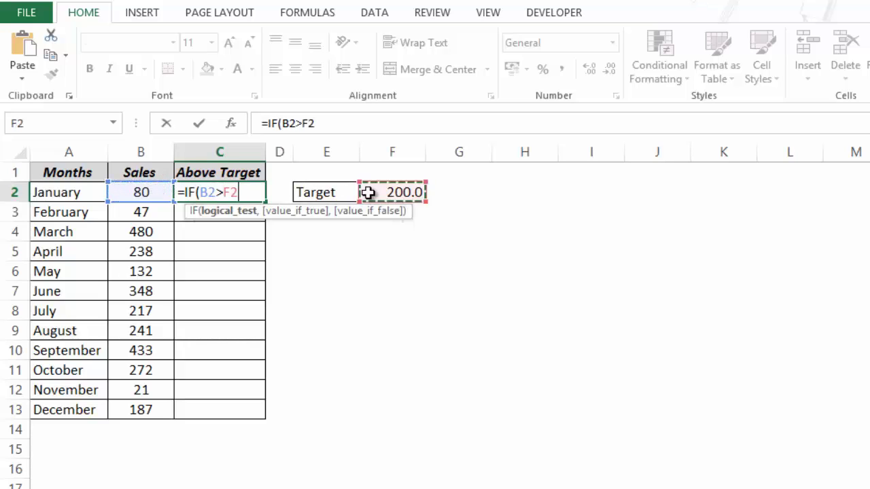
{"action": "key", "text": "F4"}
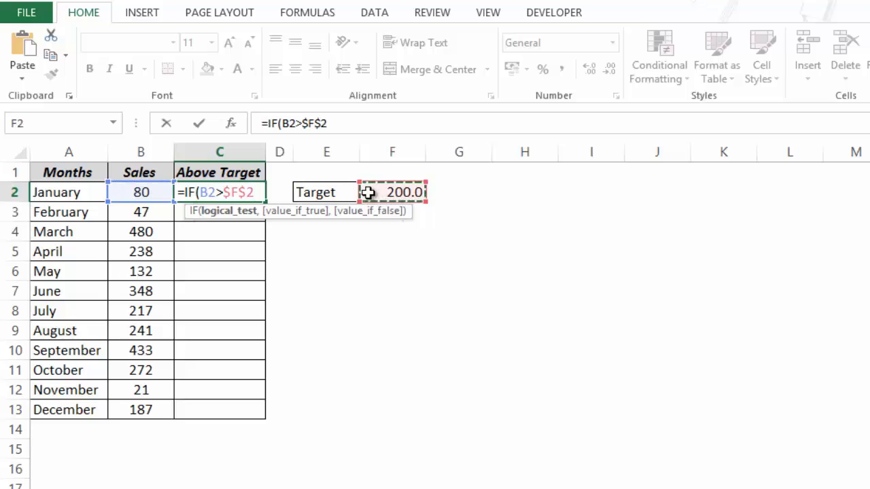
{"action": "type", "text": ","}
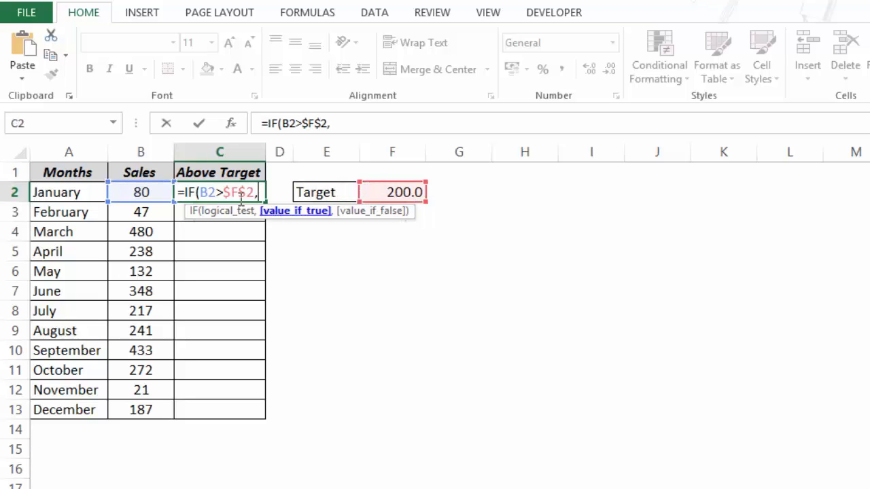
{"action": "left_click", "coordinate": [158, 191]}
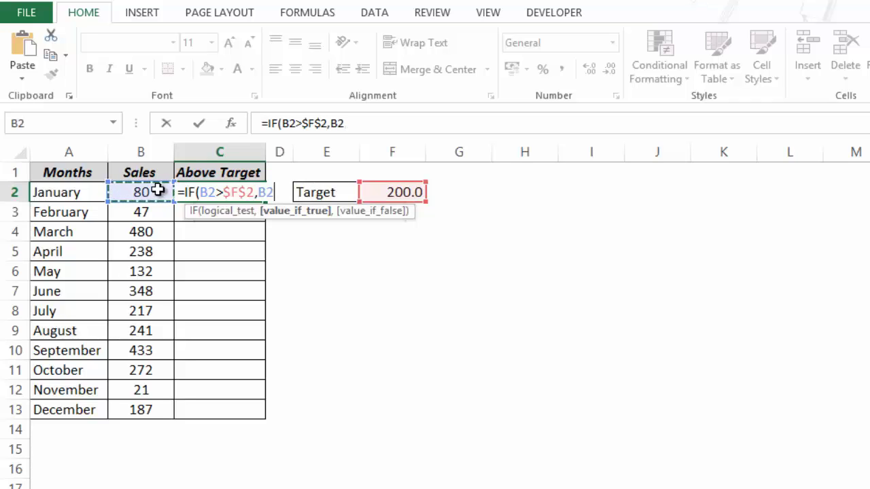
{"action": "type", "text": ",NA"}
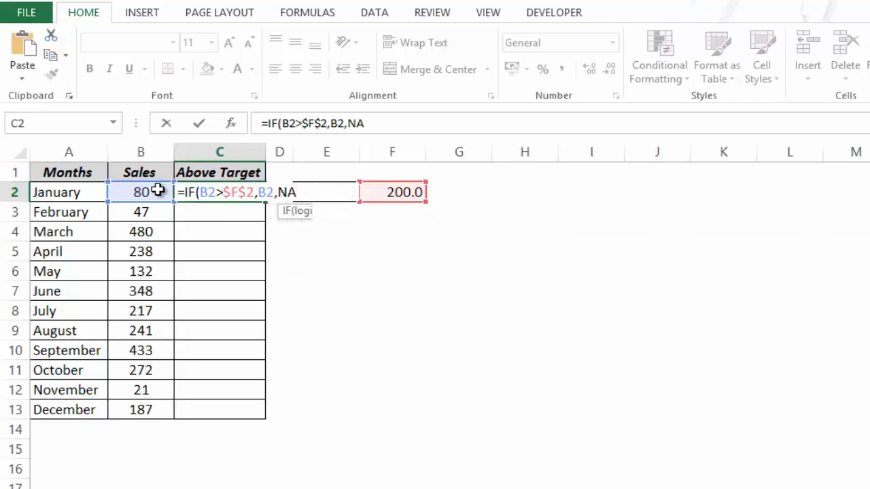
{"action": "type", "text": "())"}
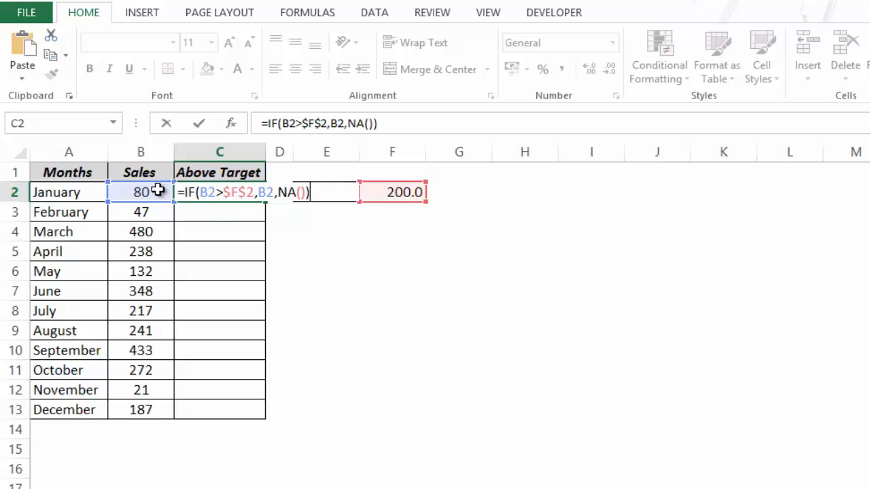
{"action": "key", "text": "ctrl+Return"}
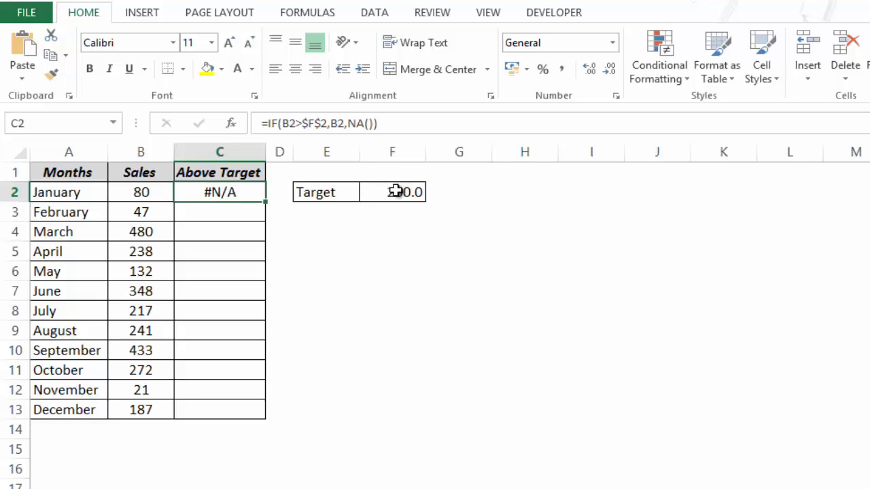
- Compare January's sales with the target, and fill the C2 formula down through cell C13
{"action": "left_click", "coordinate": [144, 194]}
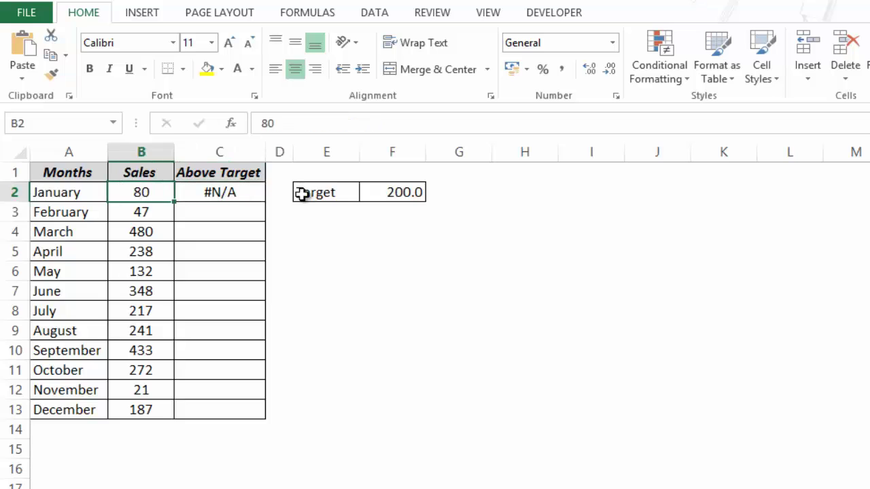
{"action": "left_click", "coordinate": [392, 193]}
{"action": "left_click", "coordinate": [253, 192]}
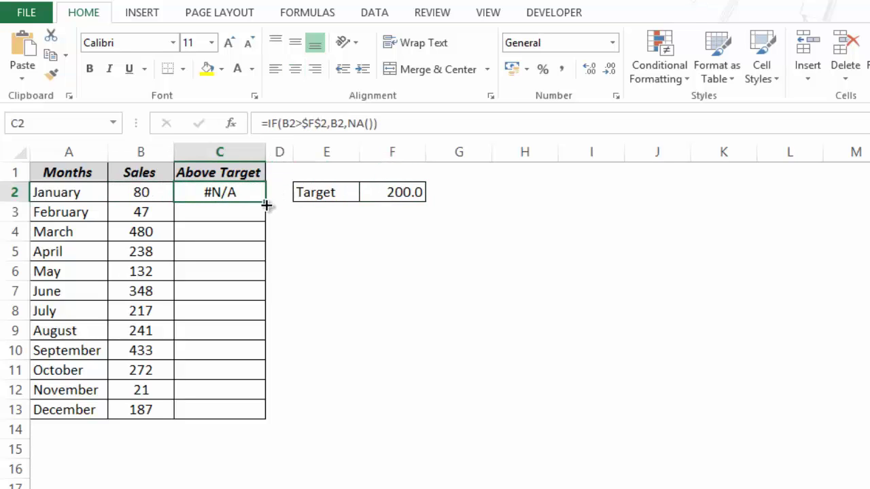
{"action": "left_click_drag", "start_coordinate": [266, 203], "coordinate": [254, 412]}
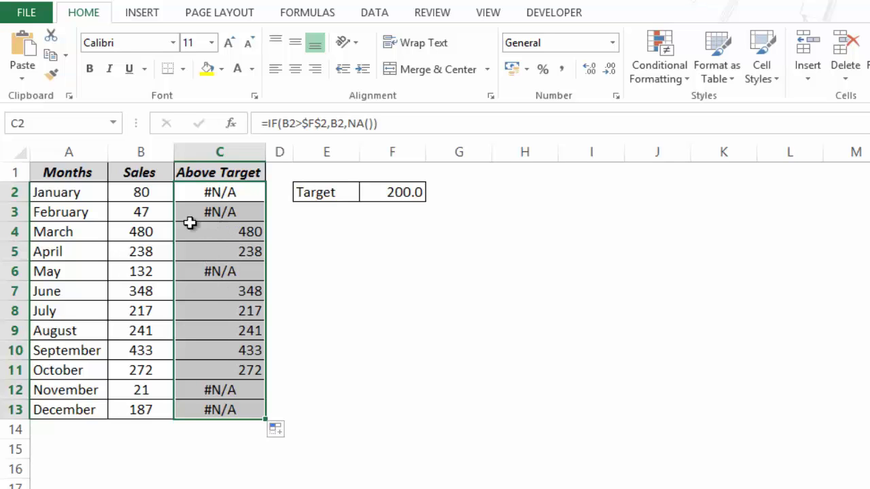
- Insert a 2-D clustered column chart from A1:C13 and place it below the Target cells
{"action": "left_click_drag", "start_coordinate": [57, 174], "coordinate": [243, 407]}
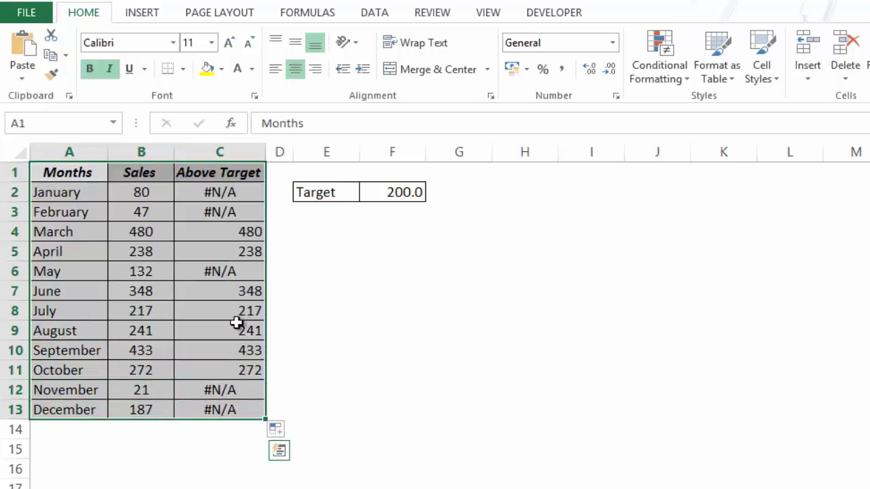
{"action": "left_click", "coordinate": [157, 19]}
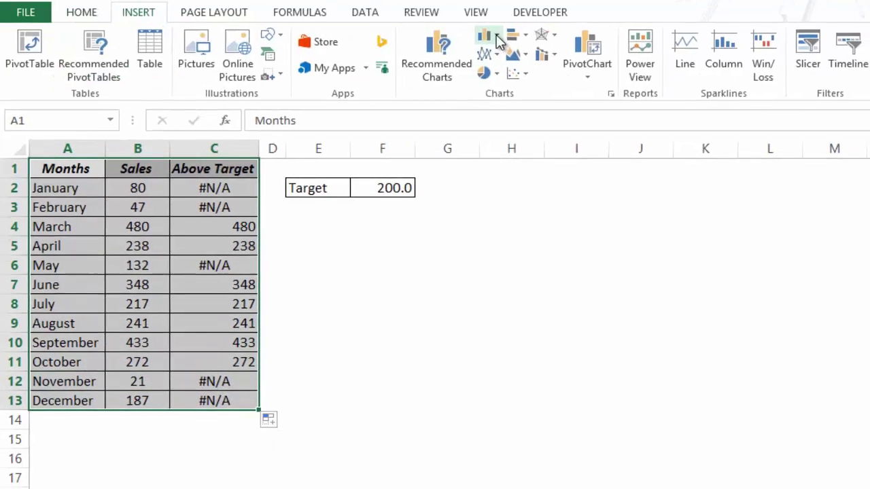
{"action": "left_click", "coordinate": [497, 36]}
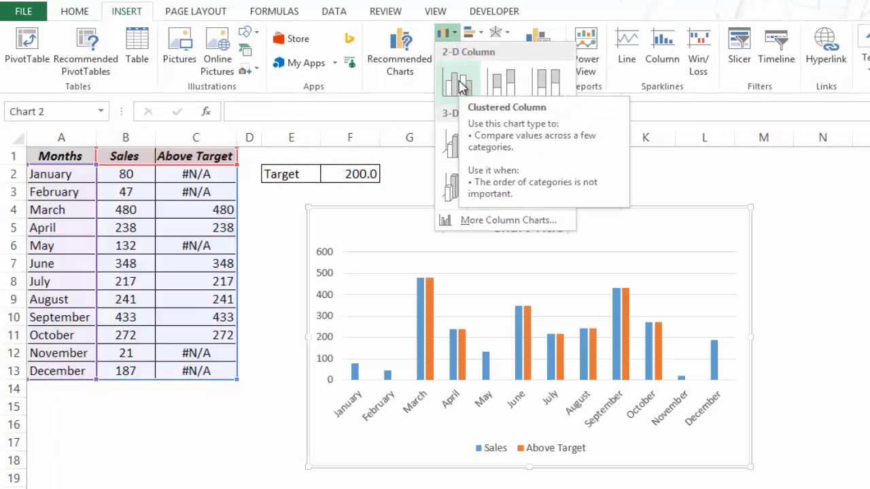
{"action": "left_click", "coordinate": [460, 85]}
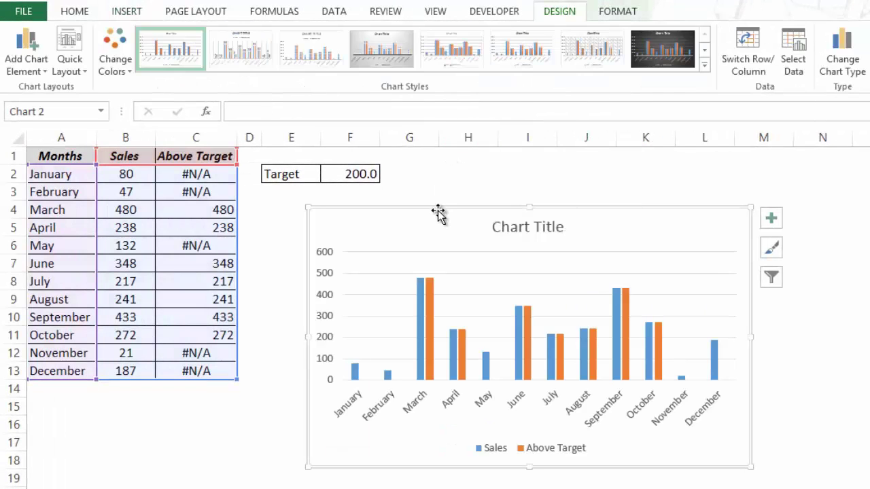
{"action": "left_click_drag", "start_coordinate": [443, 210], "coordinate": [414, 210]}
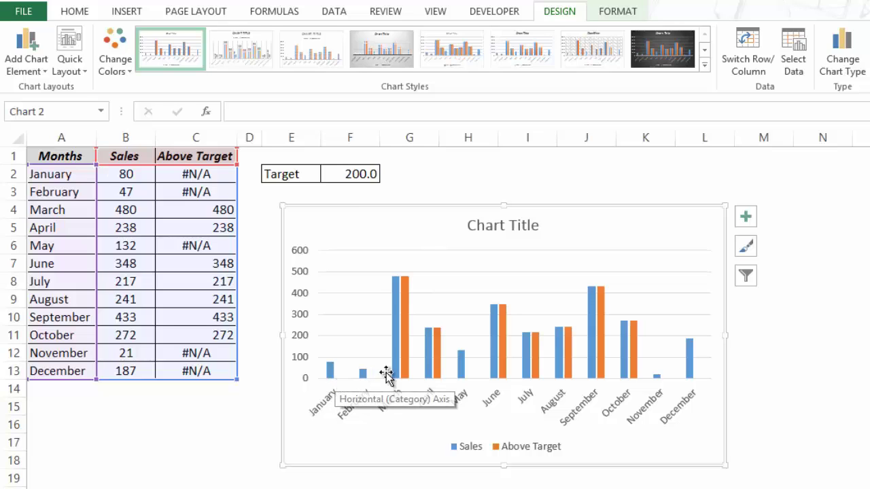
- Open the data series formatting options for the chart's Above Target columns
{"action": "mouse_move", "coordinate": [410, 321]}
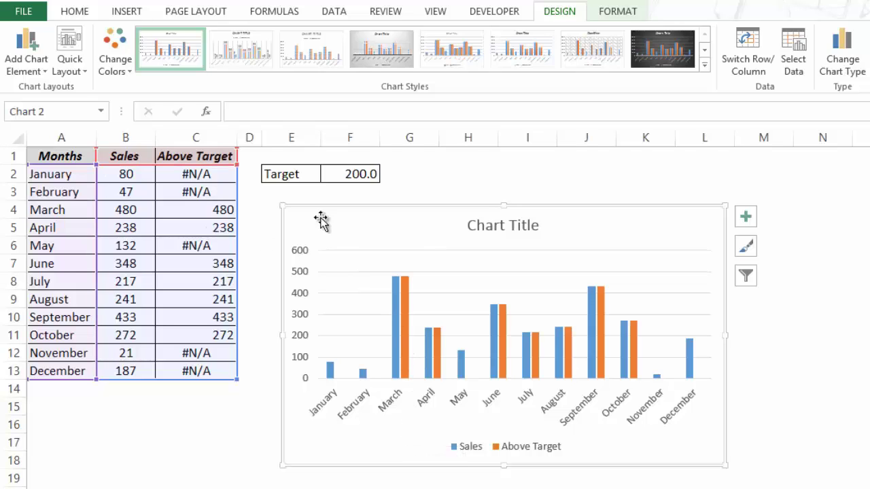
{"action": "left_click", "coordinate": [407, 328]}
{"action": "right_click", "coordinate": [407, 327]}
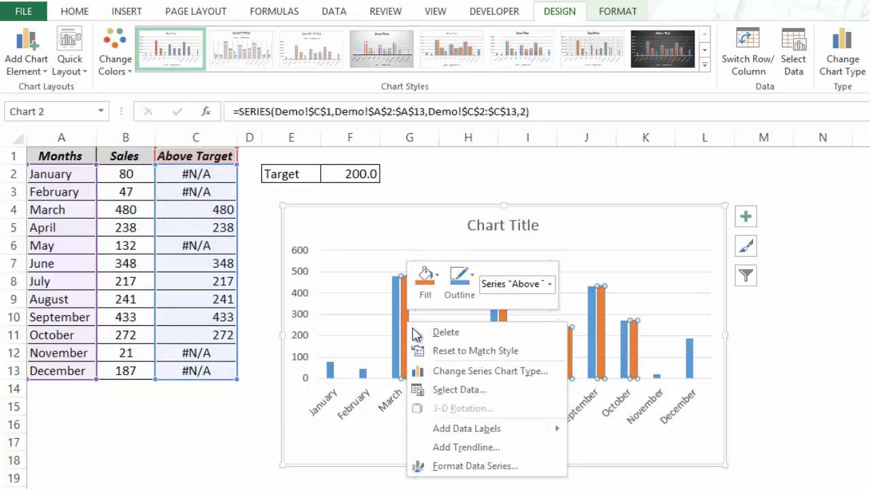
{"action": "left_click", "coordinate": [448, 466]}
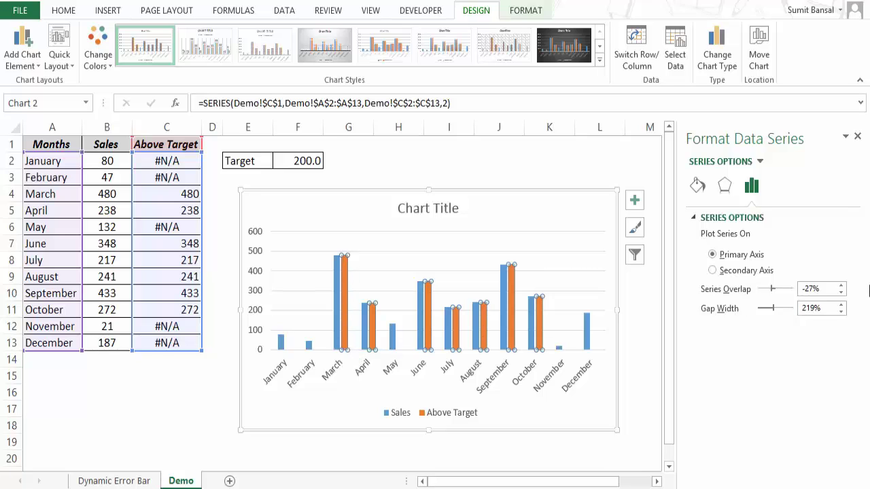
- Try series overlap values of 0% and 20% on the Above Target columns
{"action": "left_click_drag", "start_coordinate": [822, 287], "coordinate": [780, 290]}
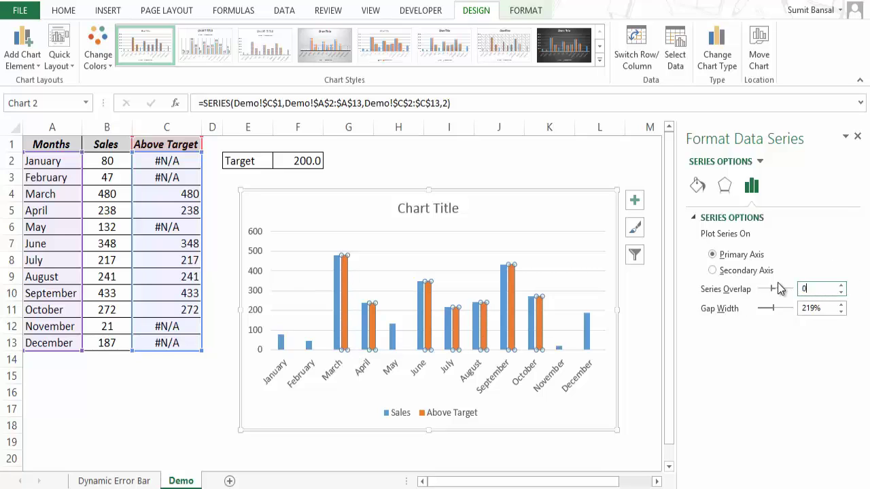
{"action": "type", "text": "0"}
{"action": "key", "text": "Return"}
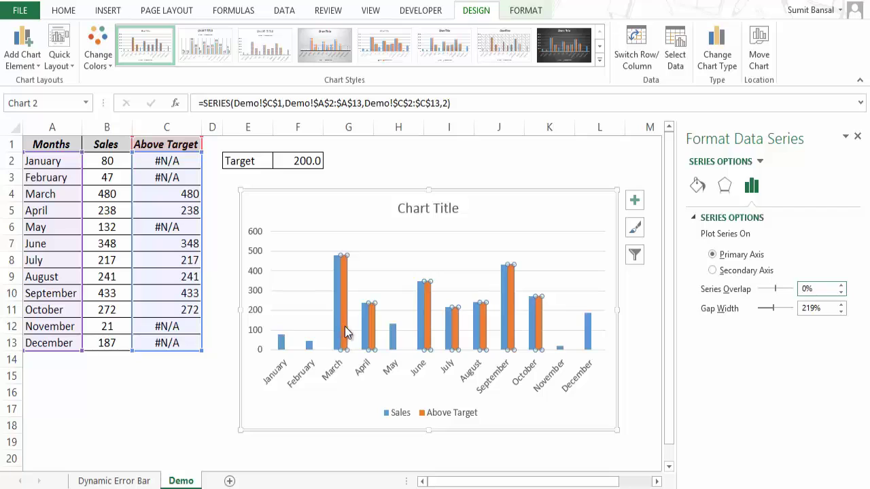
{"action": "left_click", "coordinate": [841, 286]}
{"action": "left_click", "coordinate": [842, 286]}
{"action": "left_click", "coordinate": [842, 286]}
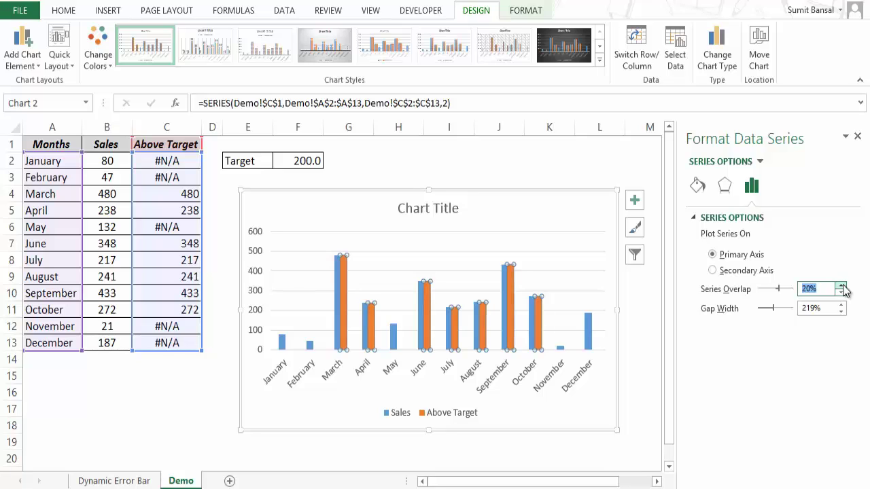
- Set the series overlap of the Above Target columns to 100%, close the formatting options and deselect the chart
{"action": "left_click", "coordinate": [814, 289]}
{"action": "double_click", "coordinate": [793, 289]}
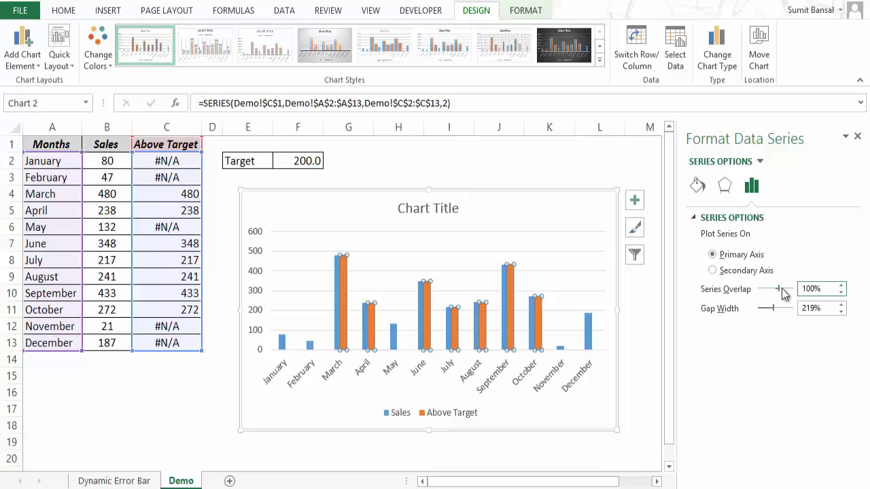
{"action": "type", "text": "100%"}
{"action": "left_click", "coordinate": [821, 308]}
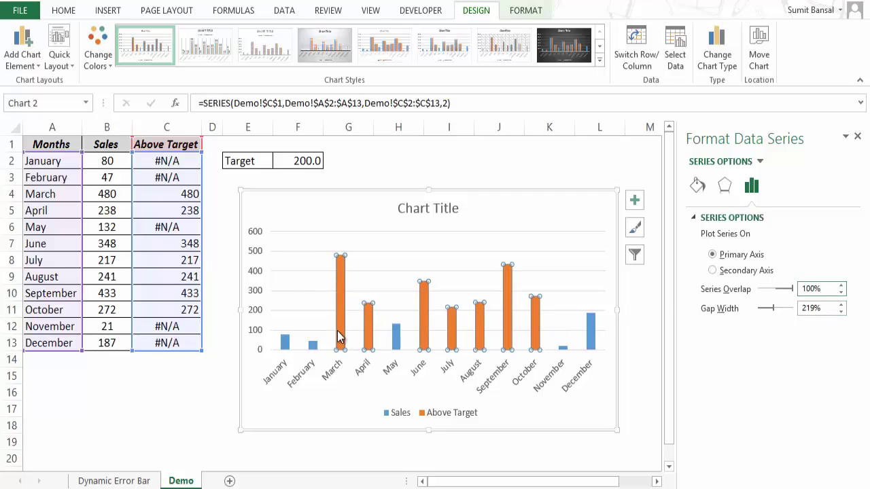
{"action": "mouse_move", "coordinate": [339, 337]}
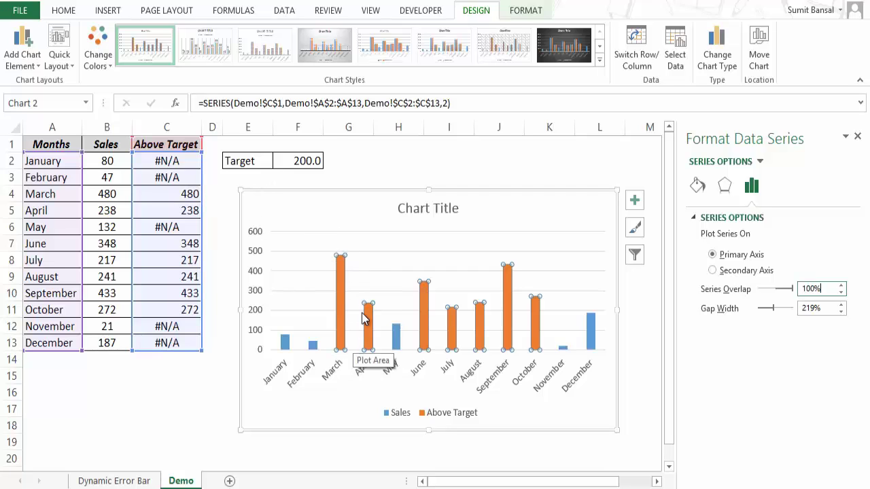
{"action": "left_click", "coordinate": [857, 136]}
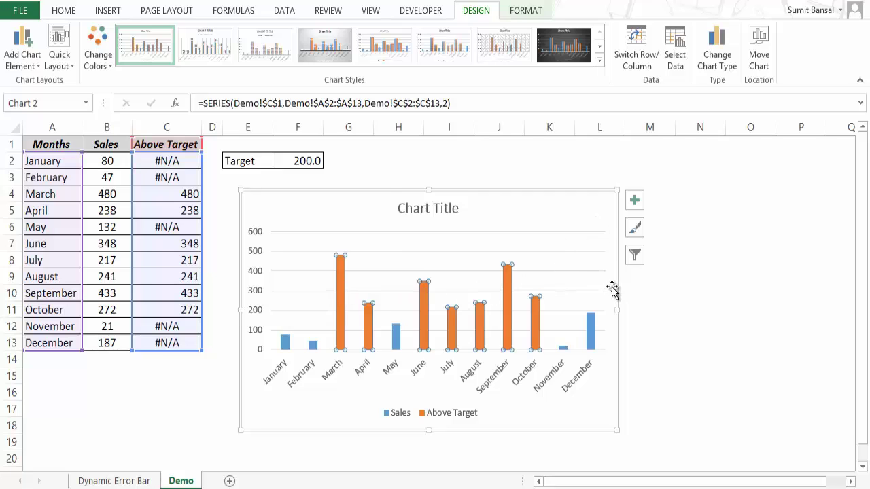
{"action": "left_click", "coordinate": [378, 182]}
- Add a data series named Target Line to the chart, taking its value from Target cell F2
{"action": "mouse_move", "coordinate": [285, 348]}
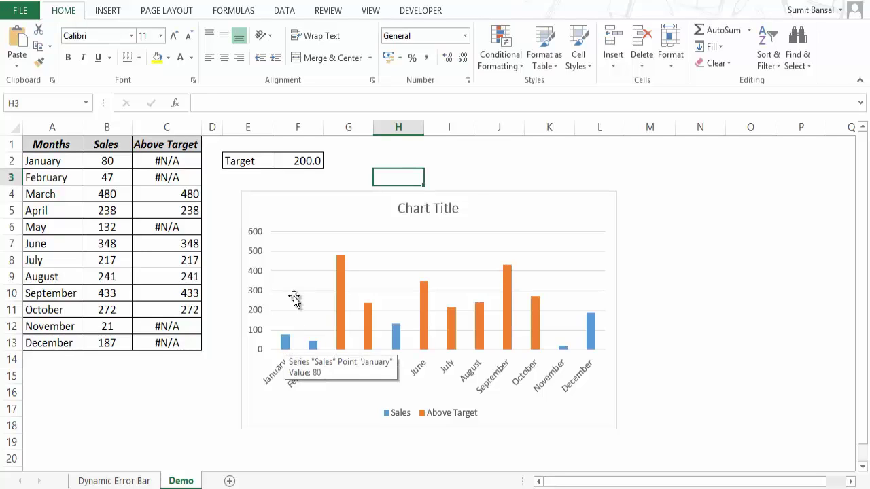
{"action": "left_click", "coordinate": [312, 219]}
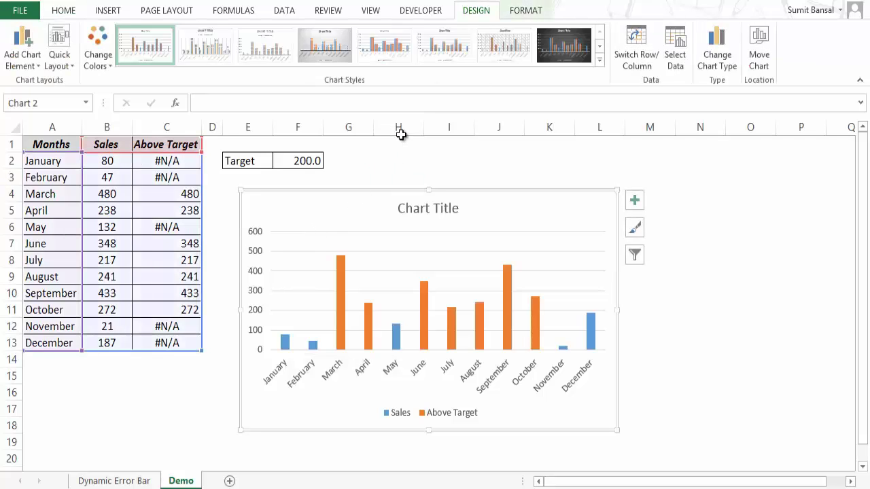
{"action": "left_click", "coordinate": [682, 61]}
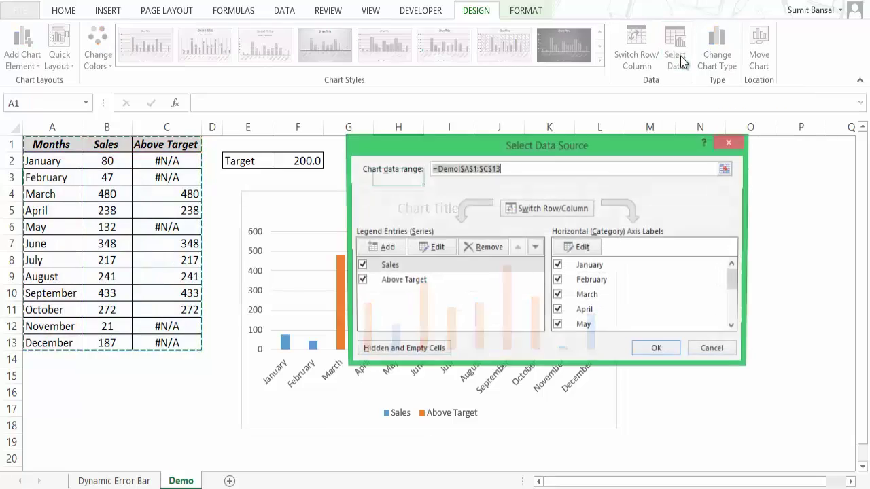
{"action": "left_click_drag", "start_coordinate": [518, 145], "coordinate": [519, 106]}
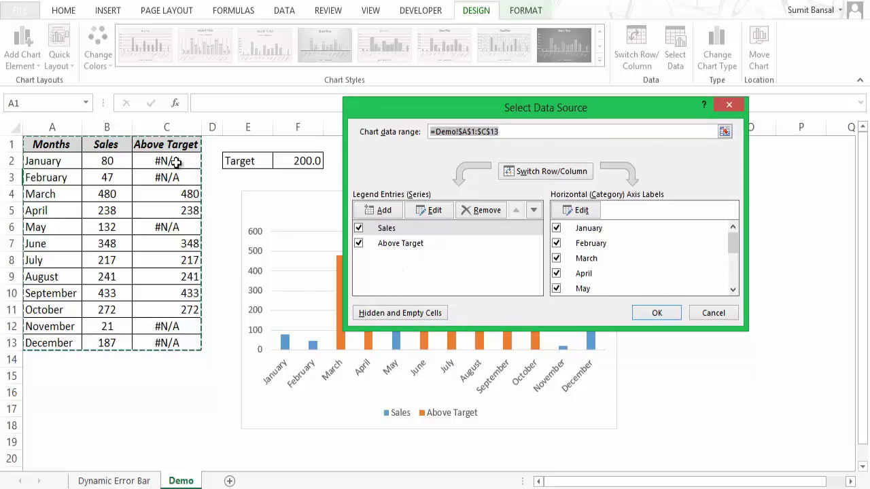
{"action": "left_click", "coordinate": [391, 211]}
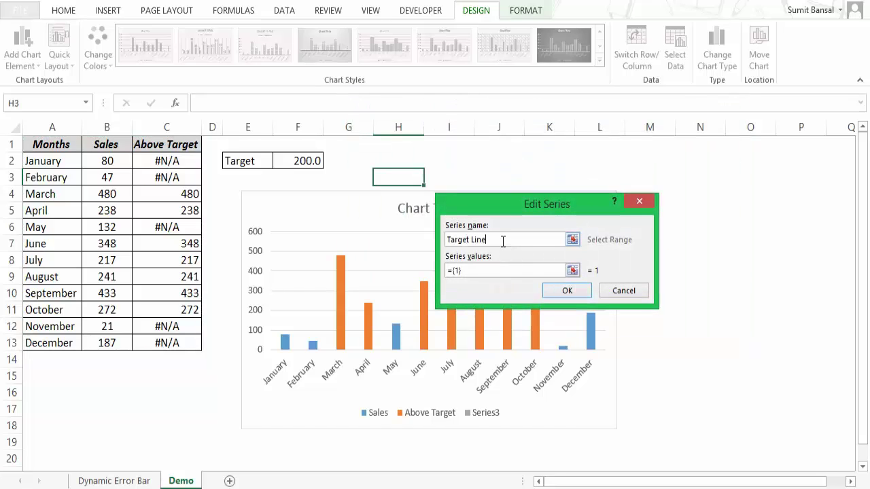
{"action": "left_click", "coordinate": [575, 274]}
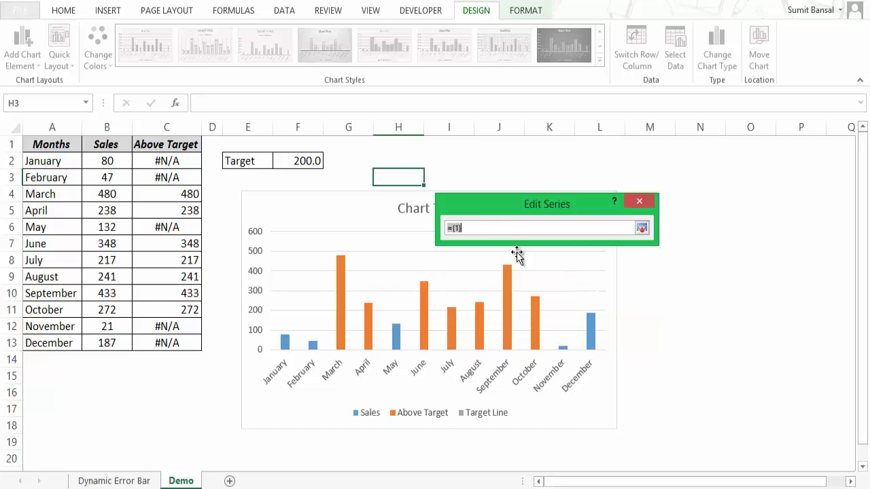
{"action": "left_click", "coordinate": [302, 161]}
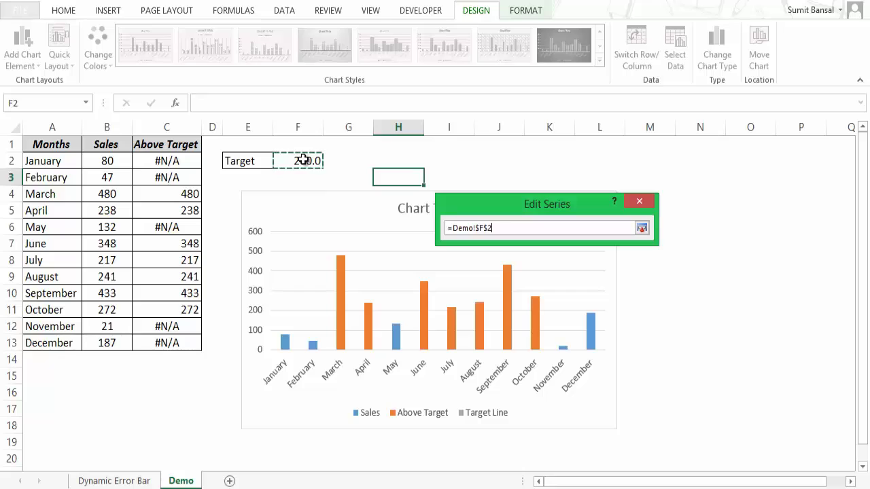
{"action": "left_click", "coordinate": [642, 228]}
{"action": "left_click", "coordinate": [567, 290]}
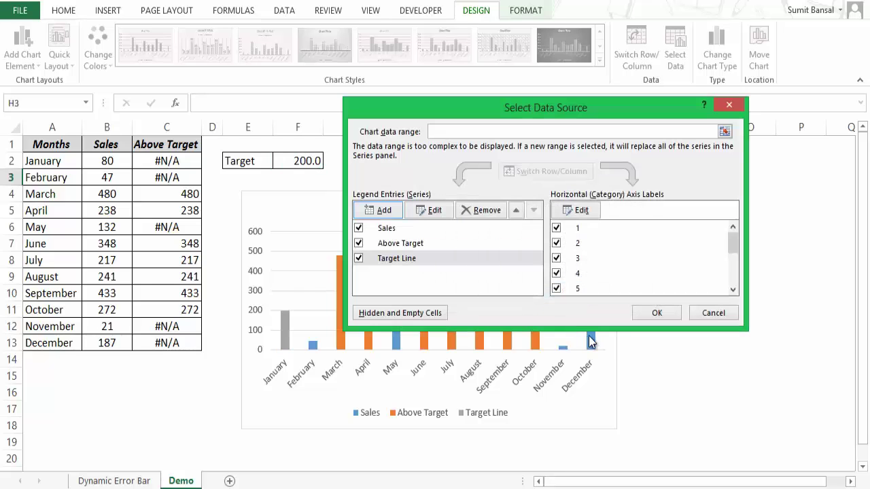
{"action": "left_click", "coordinate": [653, 314]}
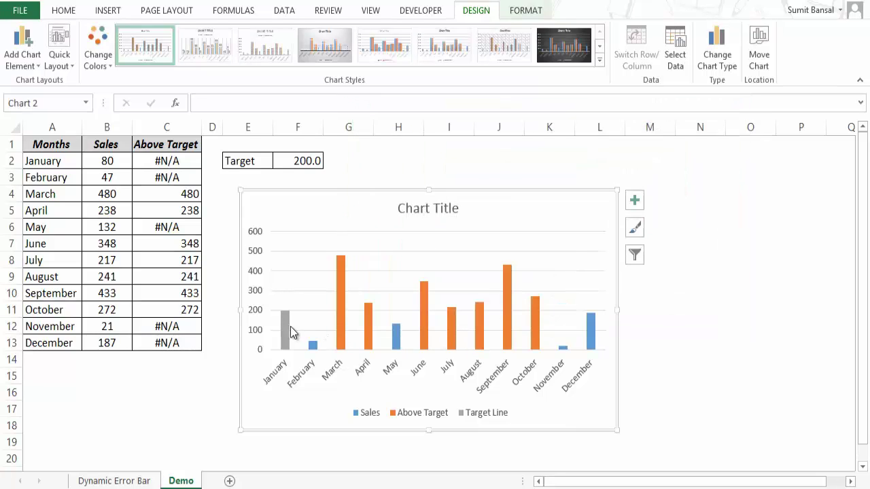
- Try a January sales value of 400 in B2 against the Target Line column, and settle on 190
{"action": "mouse_move", "coordinate": [287, 337]}
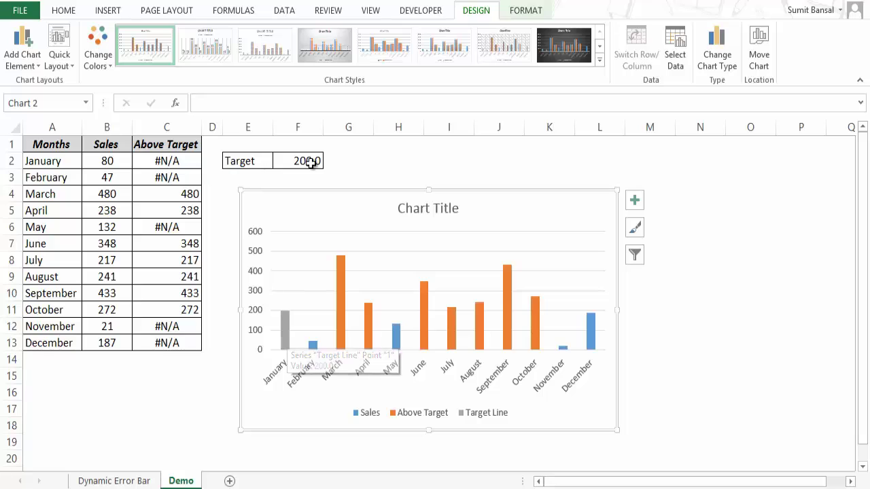
{"action": "left_click", "coordinate": [285, 335]}
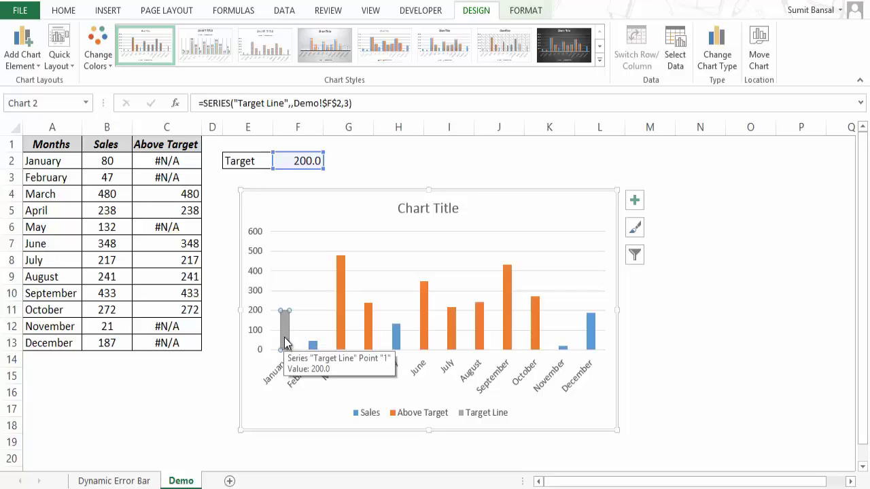
{"action": "left_click", "coordinate": [124, 161]}
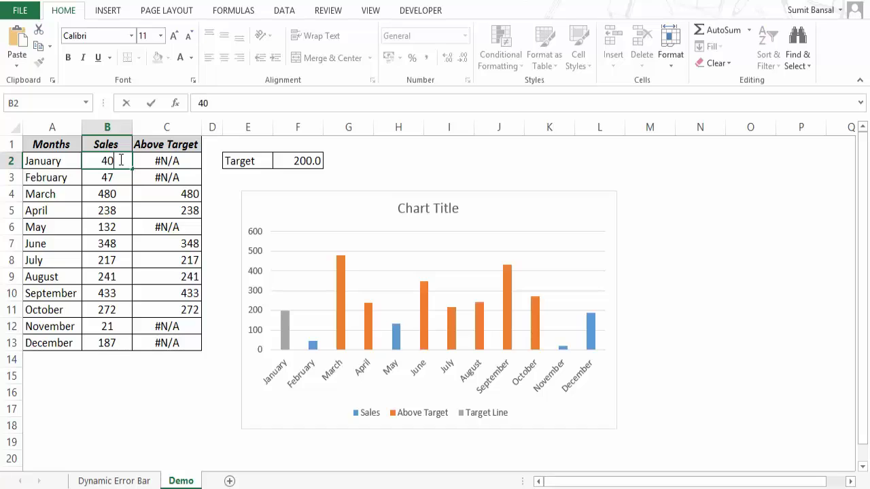
{"action": "key", "text": "Return"}
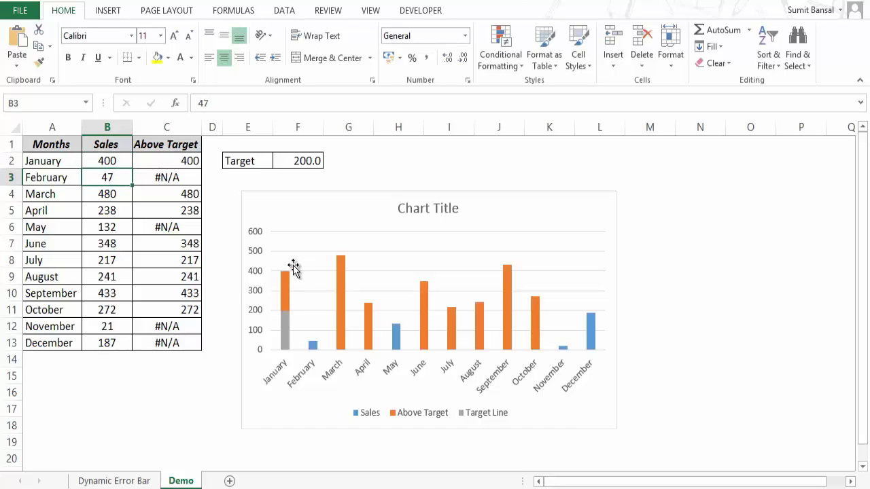
{"action": "mouse_move", "coordinate": [289, 319]}
{"action": "left_click", "coordinate": [110, 162]}
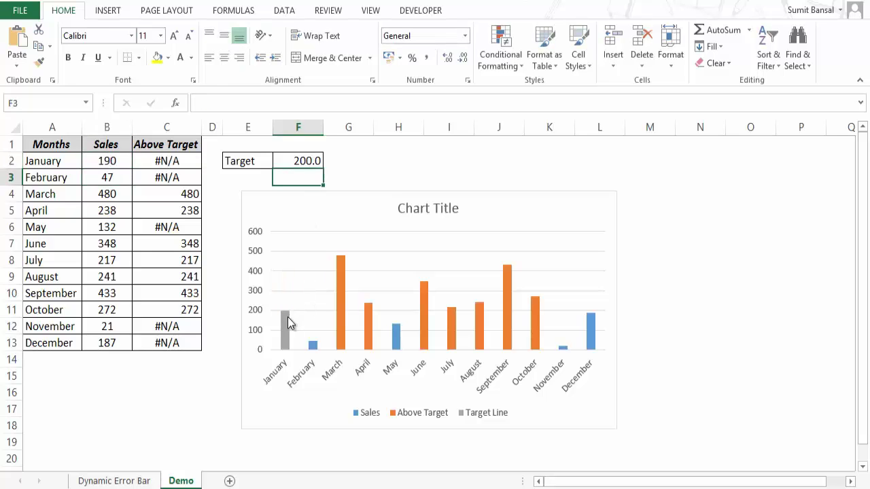
- Change the Target Line series to a Scatter chart type in the custom combination
{"action": "left_click", "coordinate": [286, 325]}
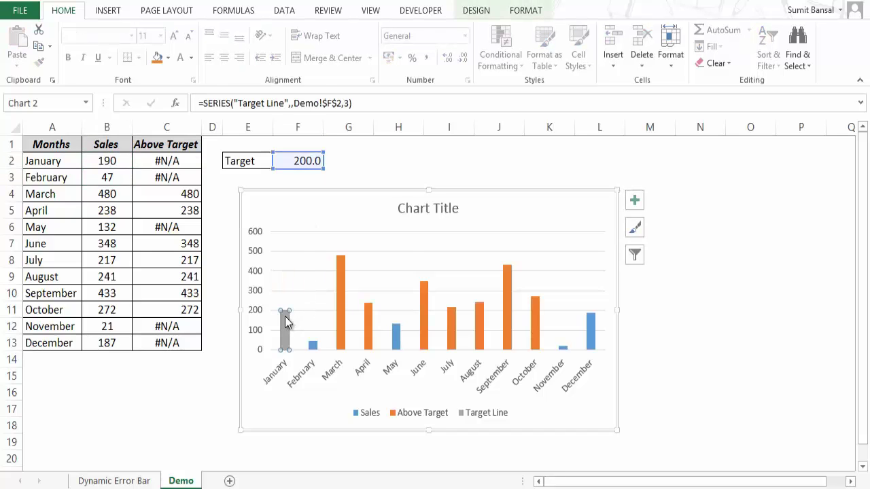
{"action": "right_click", "coordinate": [286, 316]}
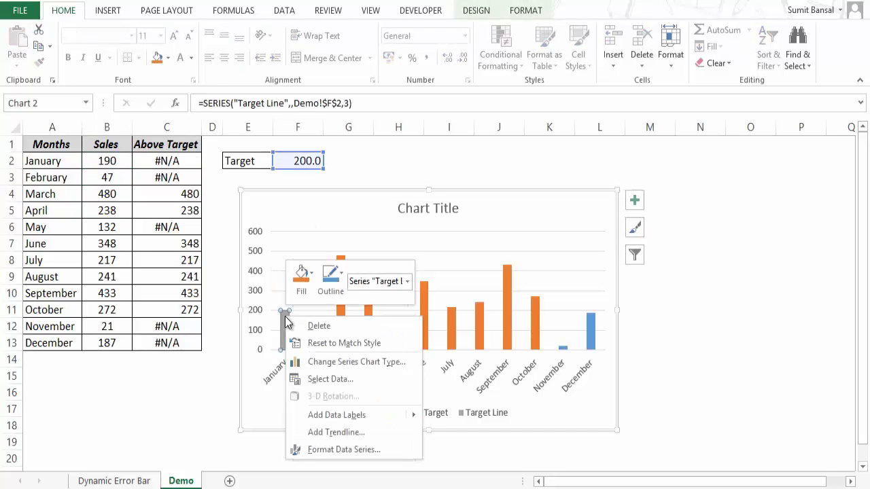
{"action": "left_click", "coordinate": [344, 362]}
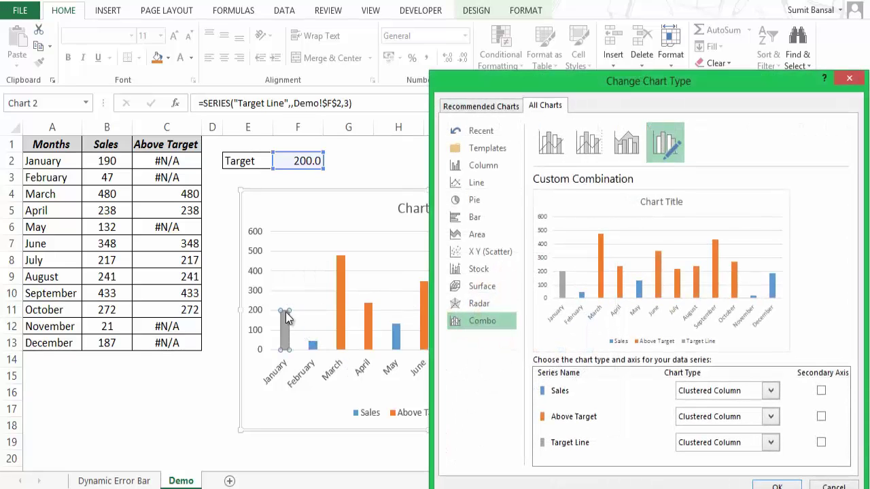
{"action": "left_click_drag", "start_coordinate": [571, 58], "coordinate": [534, 43]}
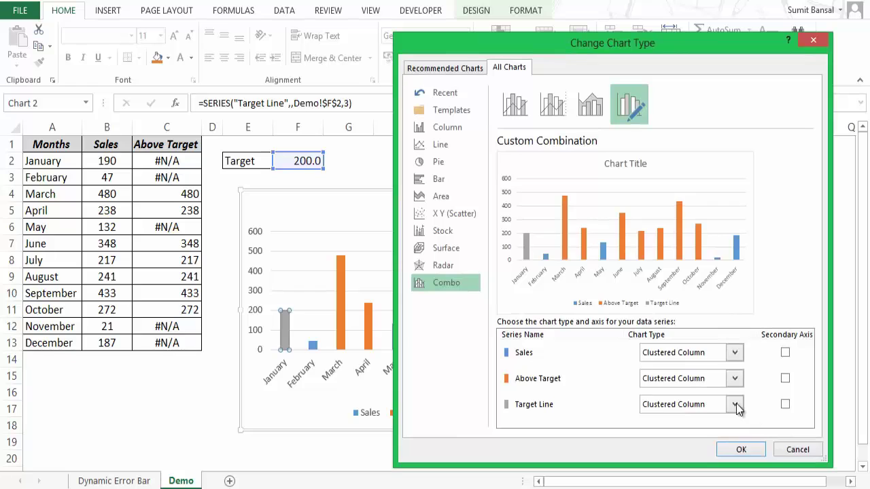
{"action": "left_click", "coordinate": [736, 403]}
{"action": "left_click_drag", "start_coordinate": [798, 257], "coordinate": [798, 342]}
{"action": "left_click", "coordinate": [665, 325]}
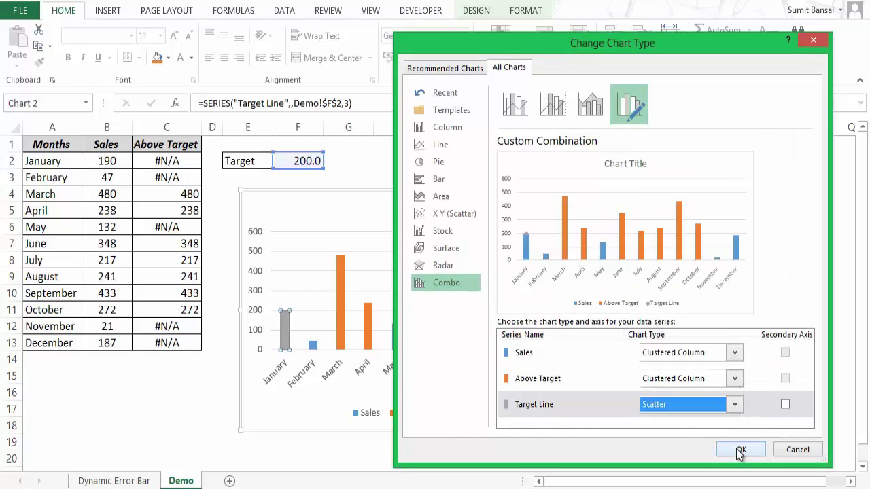
{"action": "left_click", "coordinate": [739, 450]}
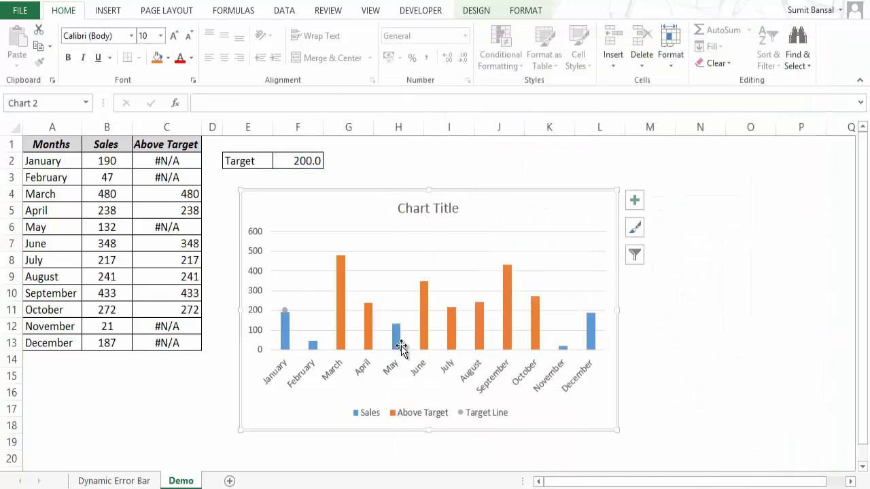
- Add error bars to the Target Line point through the detailed error bar options
{"action": "left_click", "coordinate": [285, 311]}
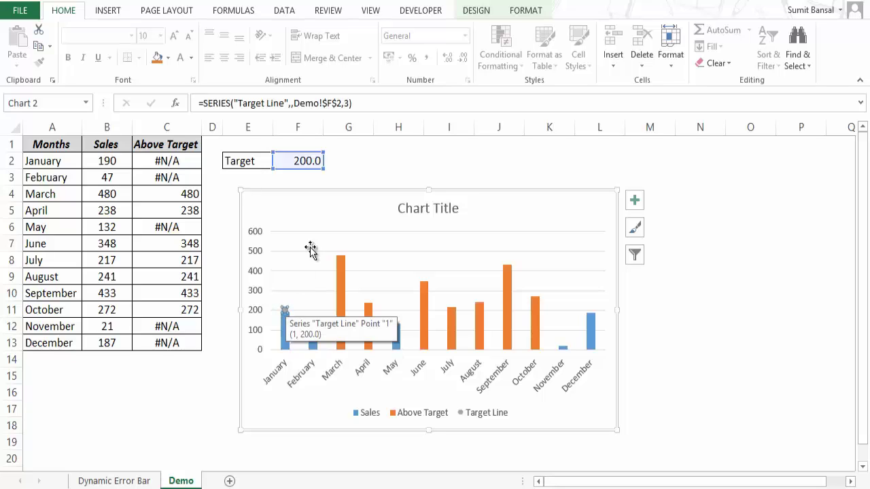
{"action": "left_click", "coordinate": [477, 13]}
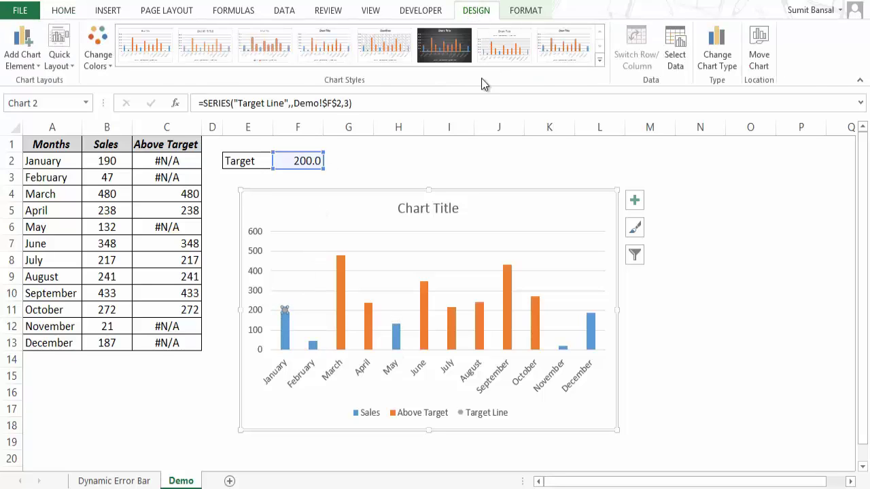
{"action": "left_click", "coordinate": [37, 71]}
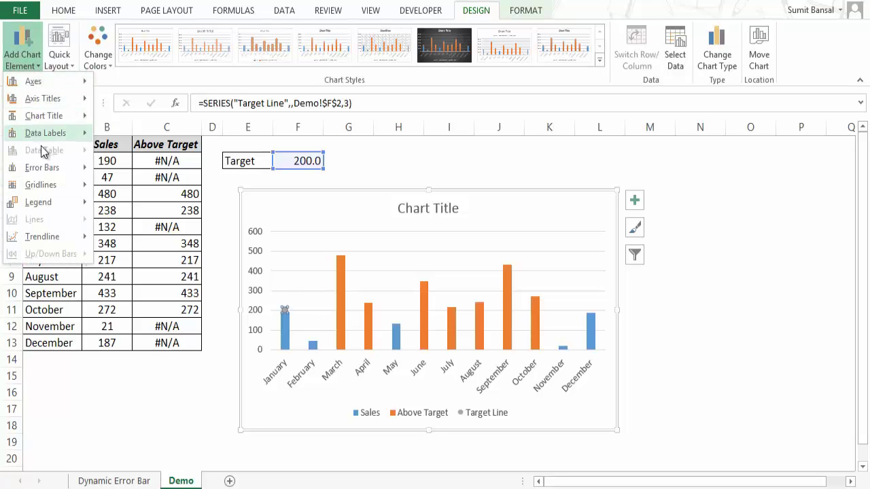
{"action": "mouse_move", "coordinate": [46, 170]}
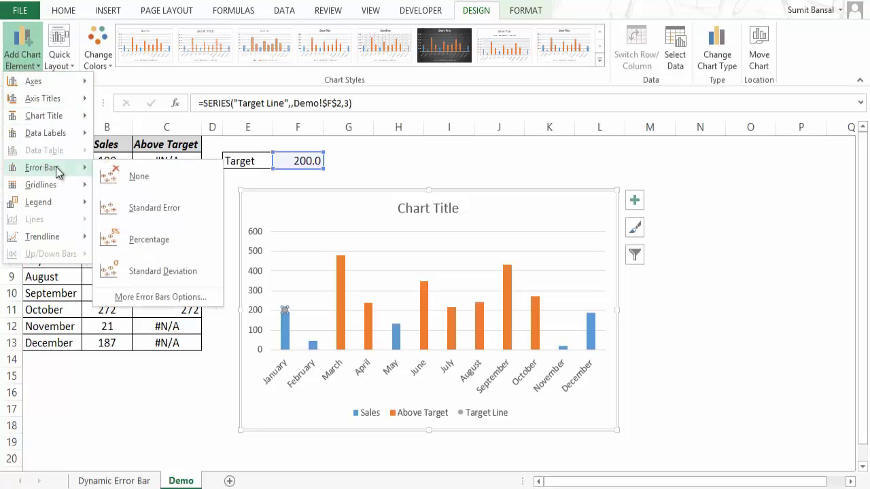
{"action": "left_click", "coordinate": [145, 303]}
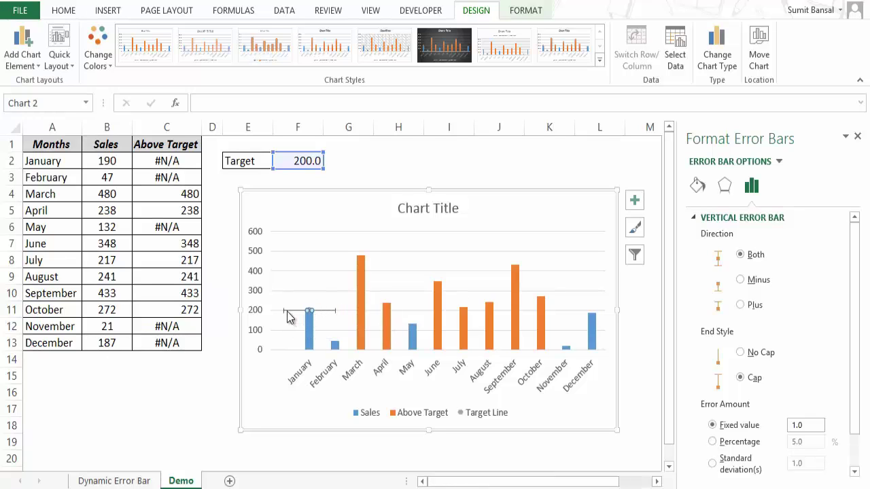
- Give the Target Line's horizontal error bars custom amounts, with a positive error value of 11 and a new negative value
{"action": "left_click", "coordinate": [323, 313]}
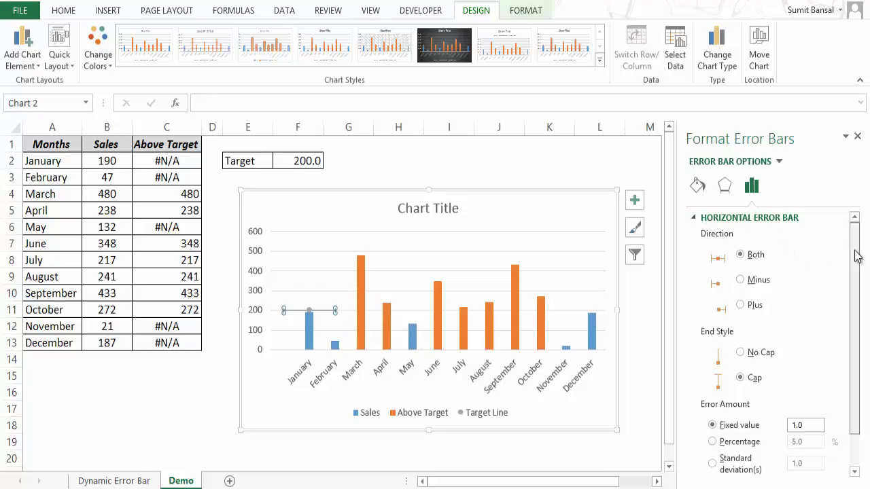
{"action": "left_click_drag", "start_coordinate": [856, 249], "coordinate": [859, 318]}
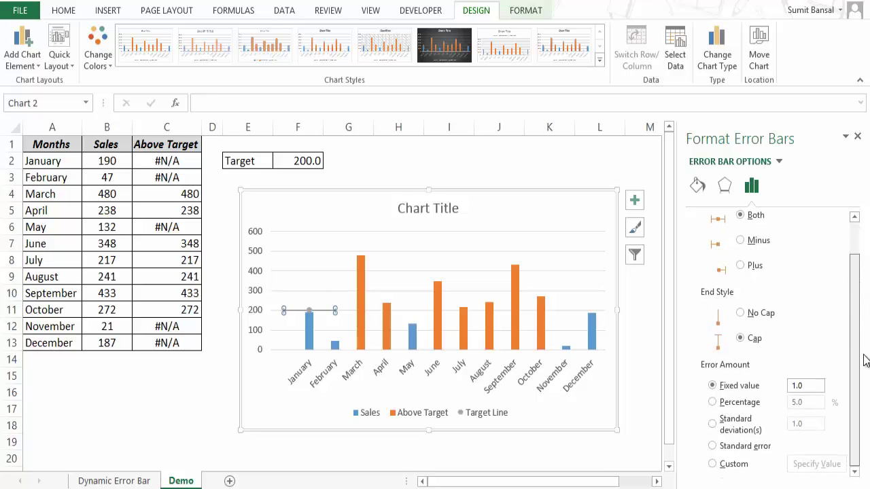
{"action": "left_click", "coordinate": [713, 465]}
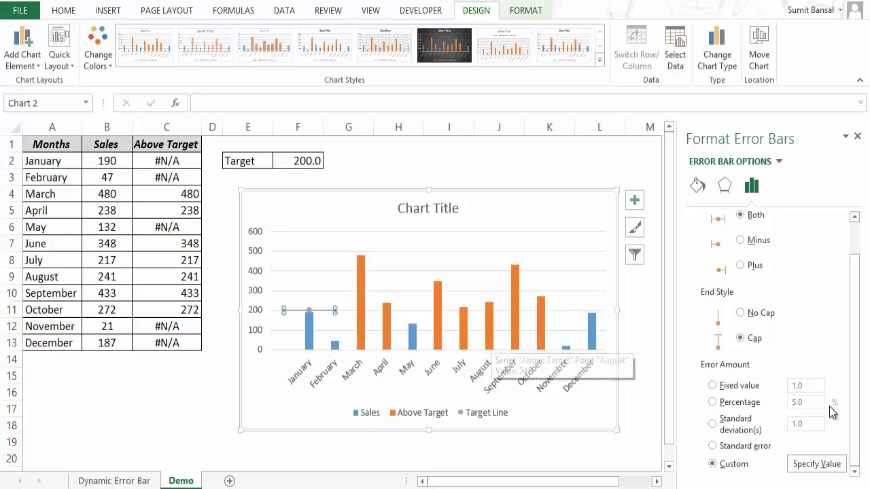
{"action": "left_click", "coordinate": [816, 467]}
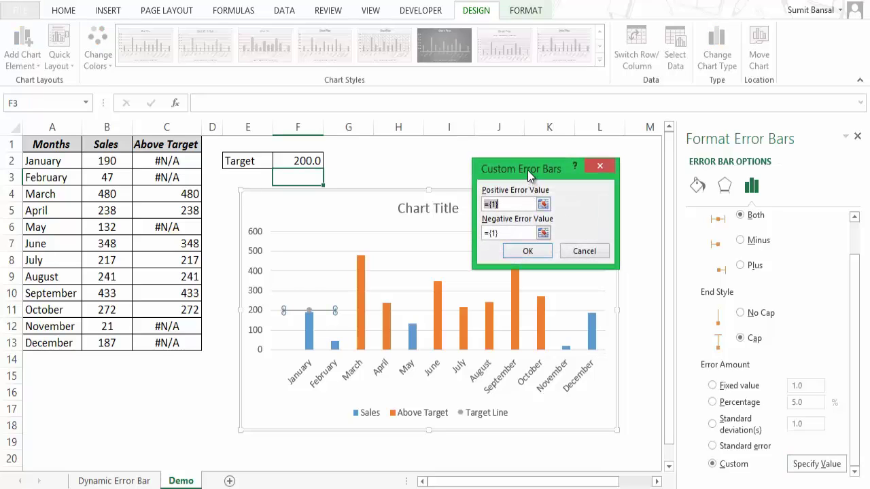
{"action": "left_click_drag", "start_coordinate": [527, 170], "coordinate": [509, 141]}
{"action": "left_click_drag", "start_coordinate": [502, 178], "coordinate": [440, 176]}
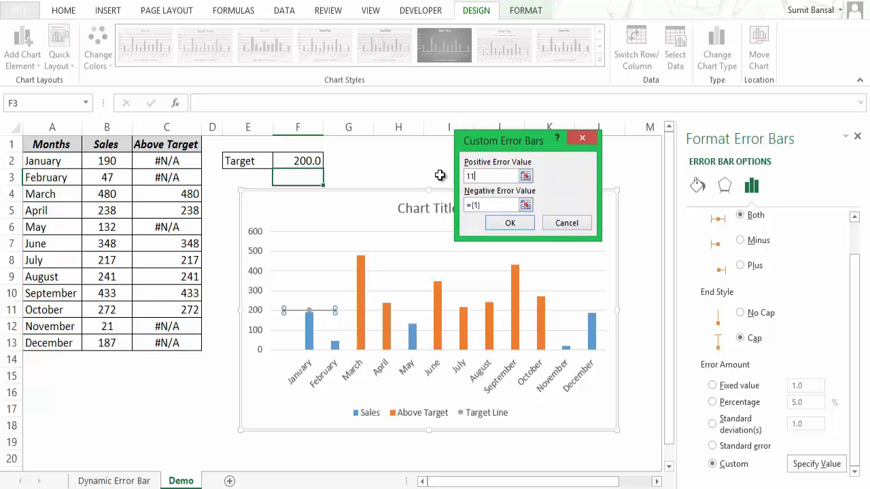
{"action": "left_click_drag", "start_coordinate": [495, 206], "coordinate": [446, 206]}
{"action": "left_click", "coordinate": [509, 224]}
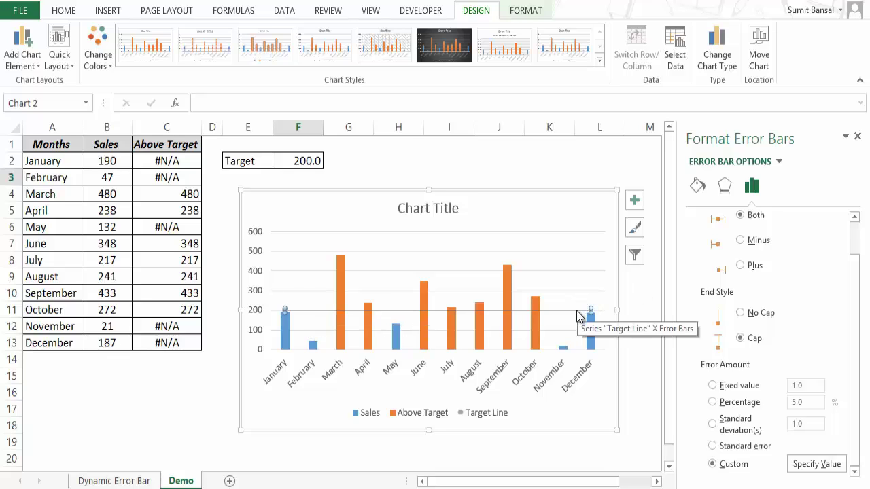
- Set the Target in F2 to 100 and check the Target Line point in the chart
{"action": "left_click", "coordinate": [308, 159]}
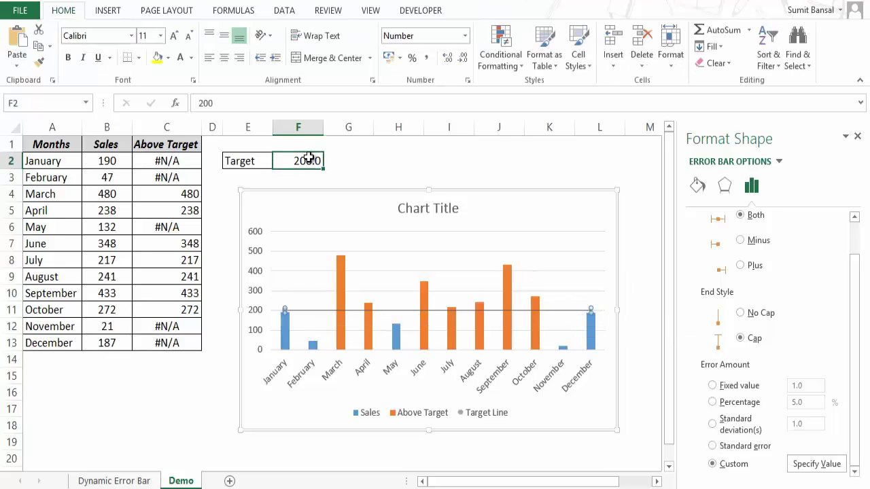
{"action": "type", "text": "100"}
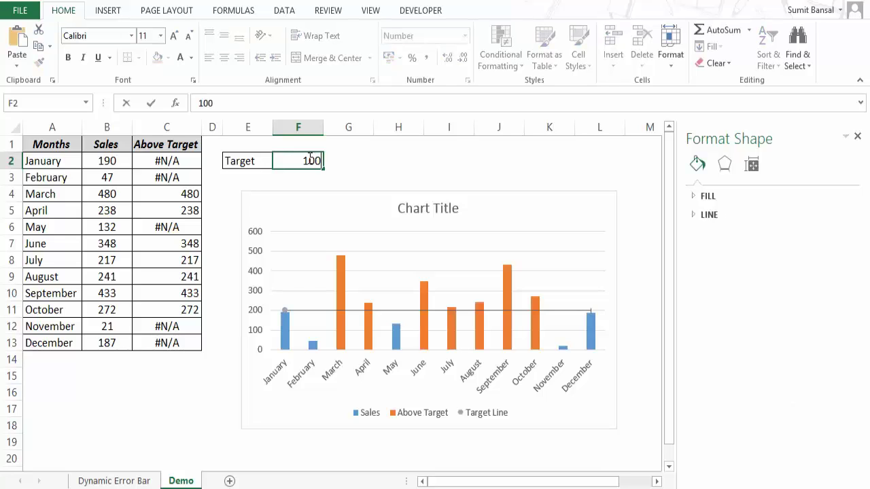
{"action": "key", "text": "Return"}
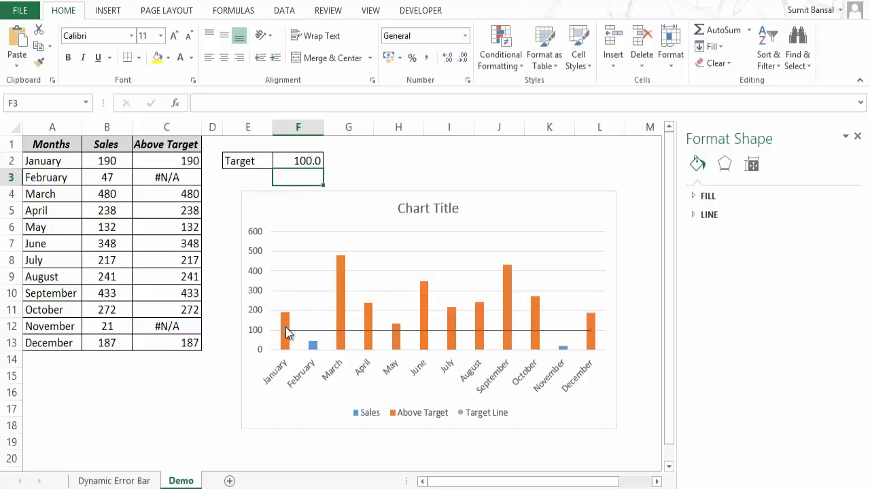
{"action": "mouse_move", "coordinate": [285, 336]}
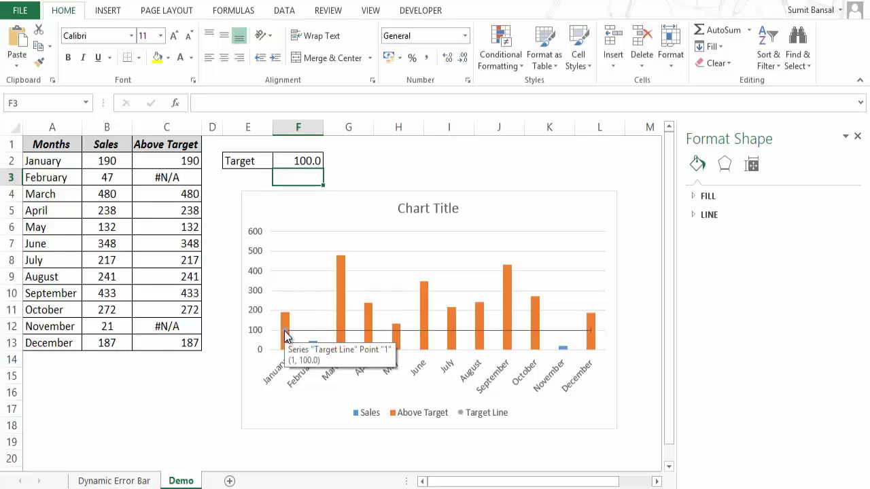
- Set the Target in F2 to 300 to test how the target line and highlighted columns respond
{"action": "left_click", "coordinate": [299, 161]}
{"action": "type", "text": "300"}
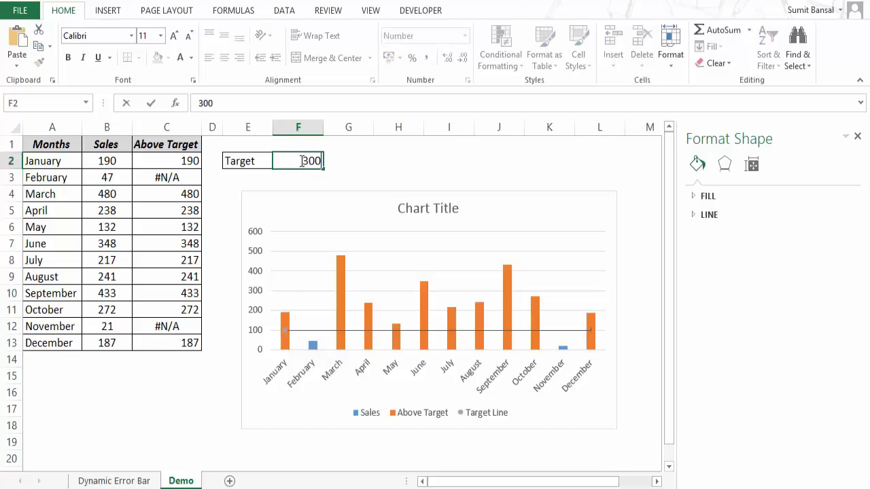
{"action": "key", "text": "Return"}
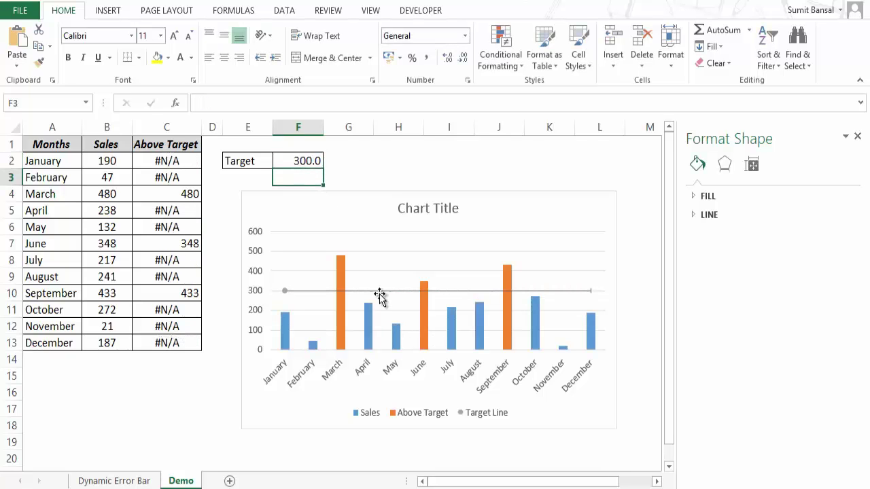
- Set the Target Line series' marker option to None so its point is hidden in the chart
{"action": "left_click", "coordinate": [284, 291]}
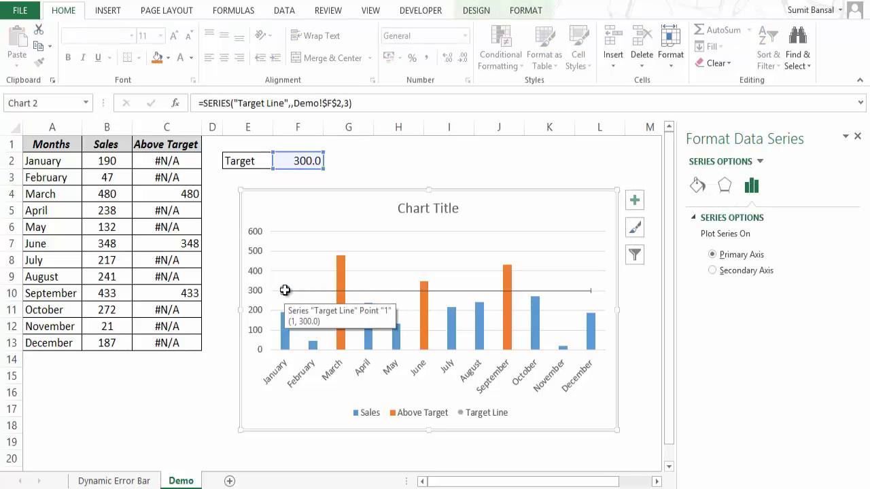
{"action": "left_click", "coordinate": [698, 186]}
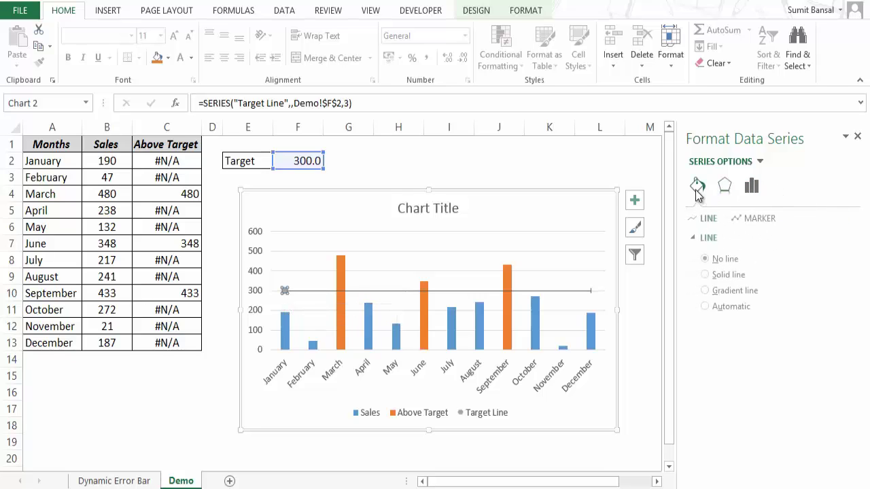
{"action": "left_click", "coordinate": [761, 218]}
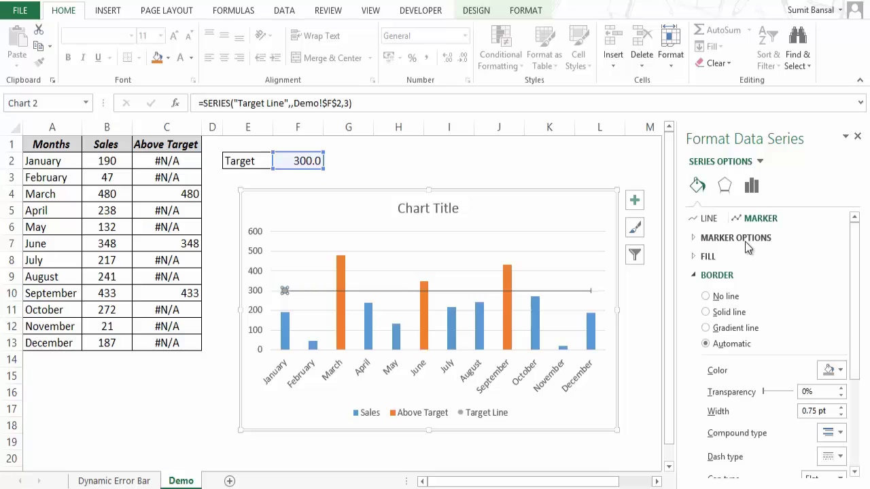
{"action": "left_click", "coordinate": [707, 238]}
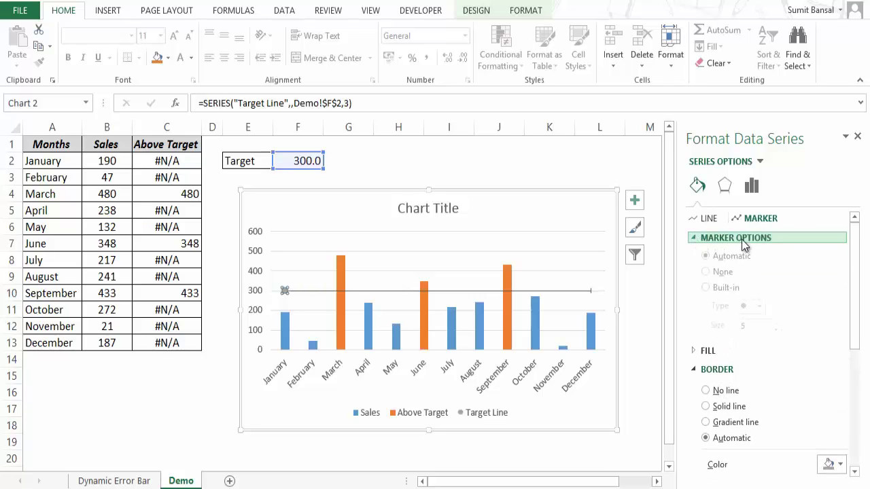
{"action": "left_click", "coordinate": [720, 275]}
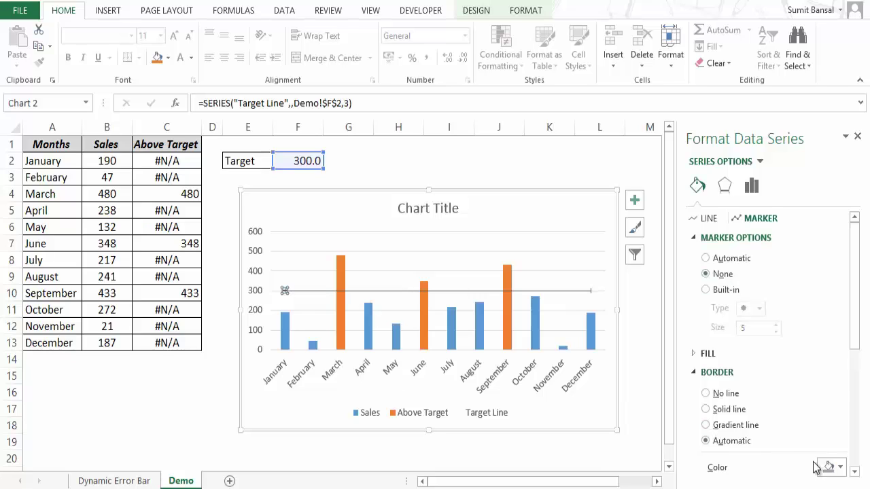
{"action": "left_click", "coordinate": [857, 136]}
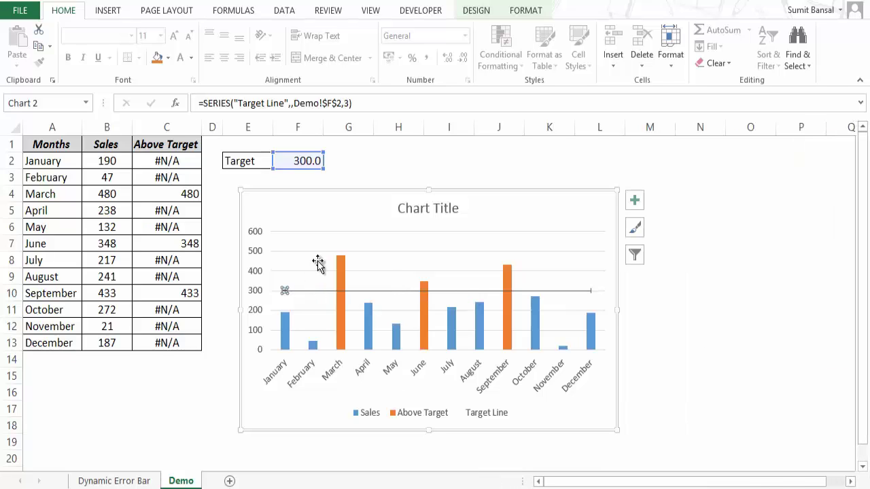
{"action": "left_click", "coordinate": [353, 175]}
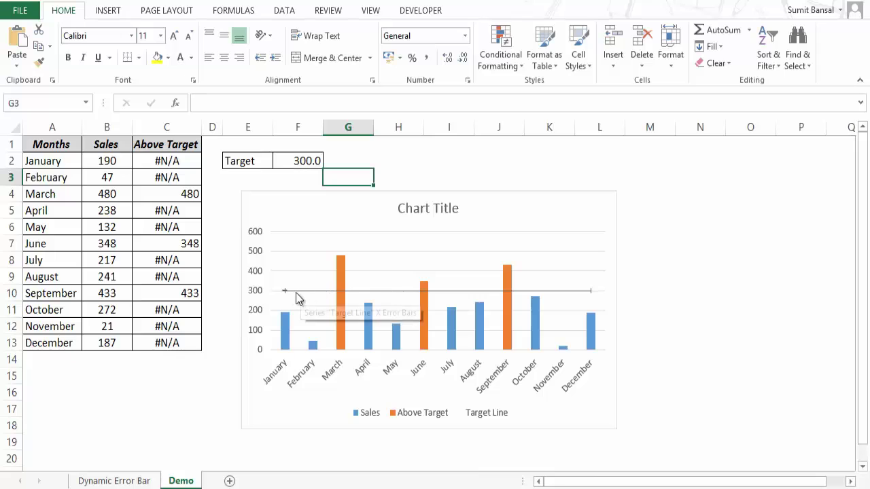
- Set the end style of the Target Line's horizontal error bar to No Cap
{"action": "left_click", "coordinate": [285, 292]}
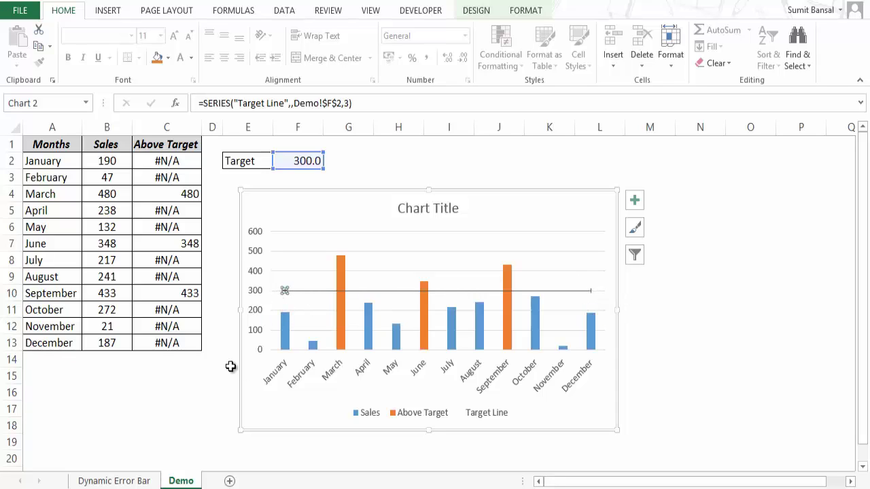
{"action": "left_click", "coordinate": [324, 291]}
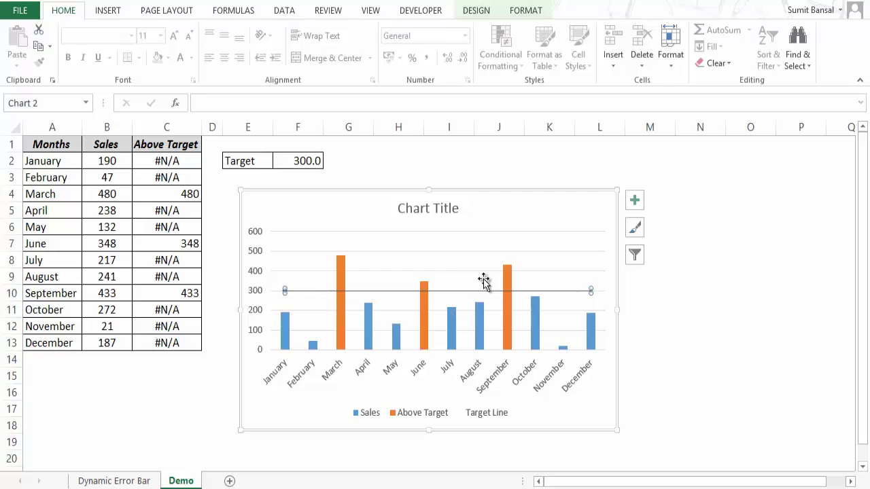
{"action": "right_click", "coordinate": [317, 291]}
{"action": "left_click", "coordinate": [357, 390]}
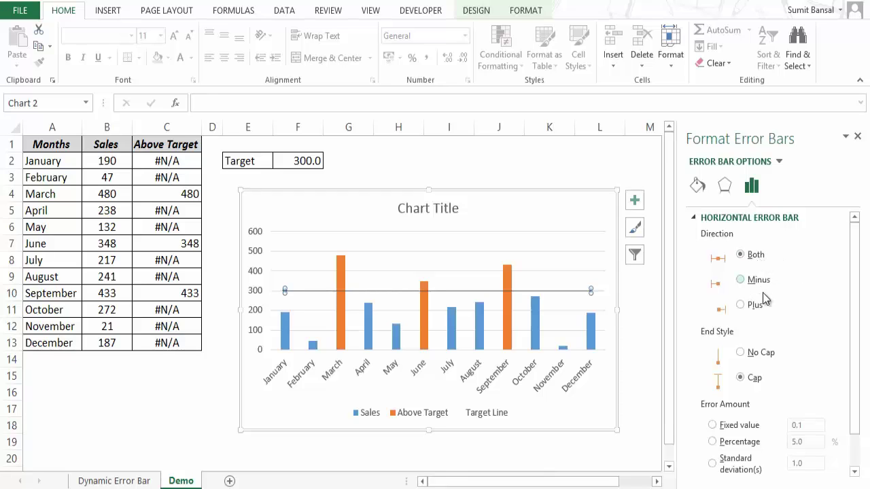
{"action": "left_click", "coordinate": [741, 353]}
{"action": "scroll", "coordinate": [854, 352], "scroll_direction": "down", "scroll_amount": 2}
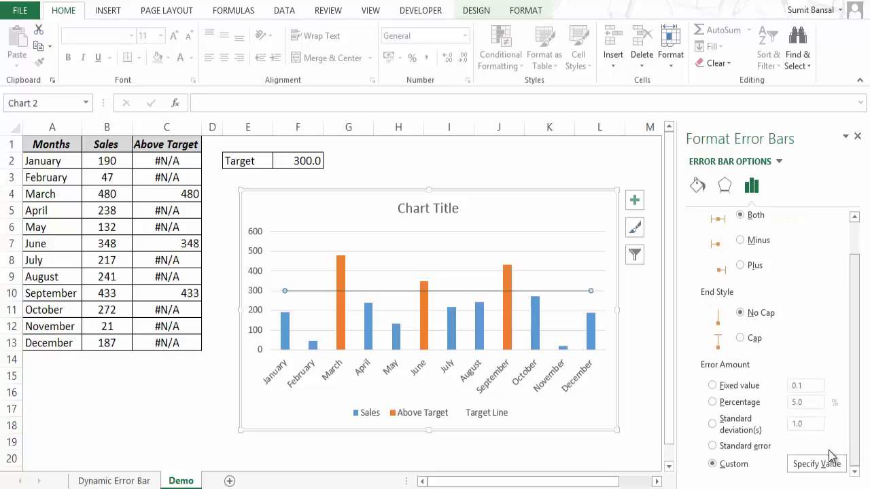
{"action": "left_click", "coordinate": [615, 447]}
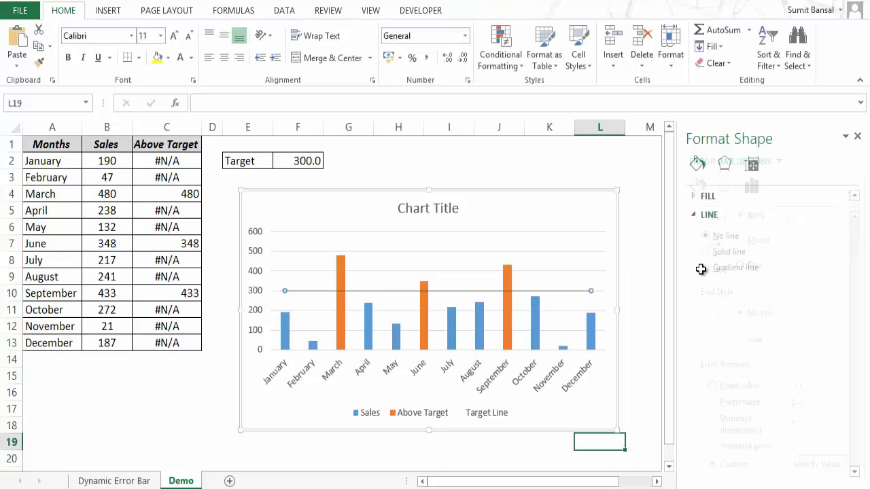
{"action": "left_click", "coordinate": [858, 137]}
- Format the Target Line's horizontal error bar as a solid line coloured dark red
{"action": "left_click", "coordinate": [285, 292]}
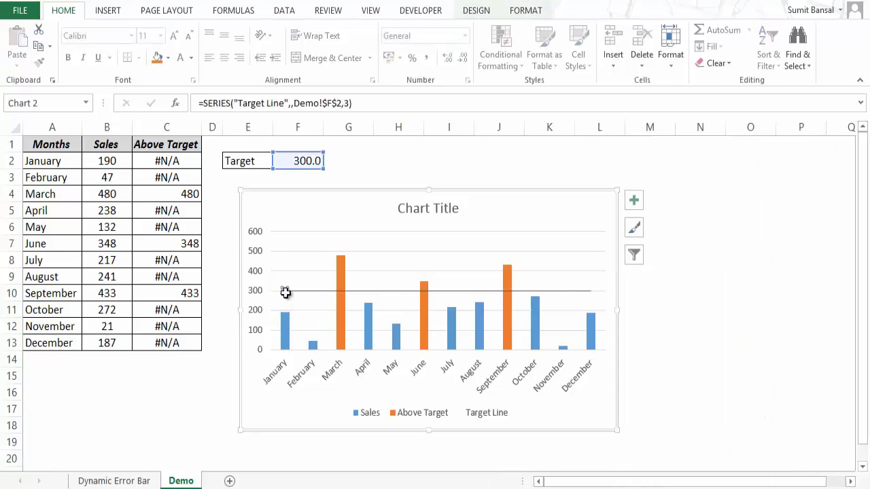
{"action": "left_click", "coordinate": [231, 359]}
{"action": "right_click", "coordinate": [311, 290]}
{"action": "left_click", "coordinate": [353, 390]}
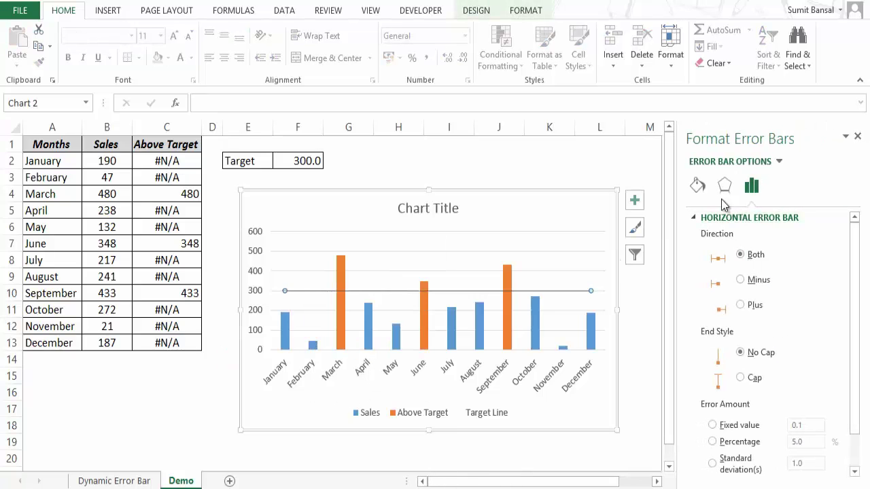
{"action": "left_click", "coordinate": [697, 185]}
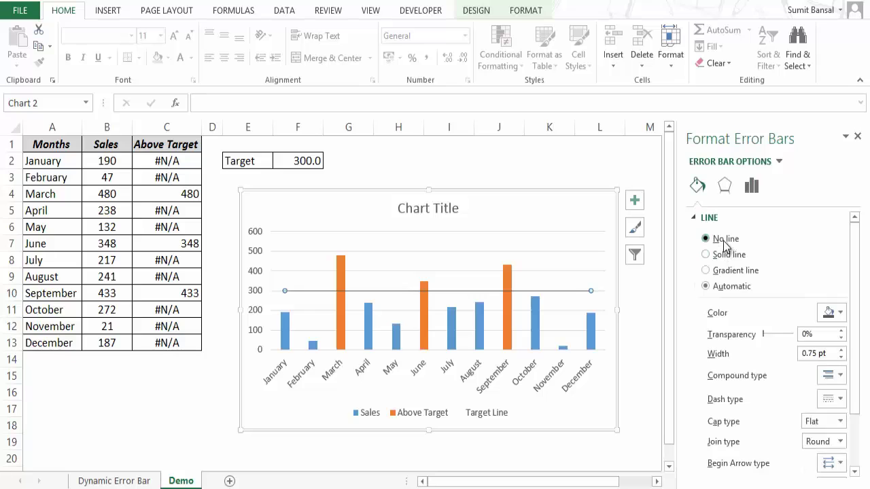
{"action": "left_click", "coordinate": [725, 252]}
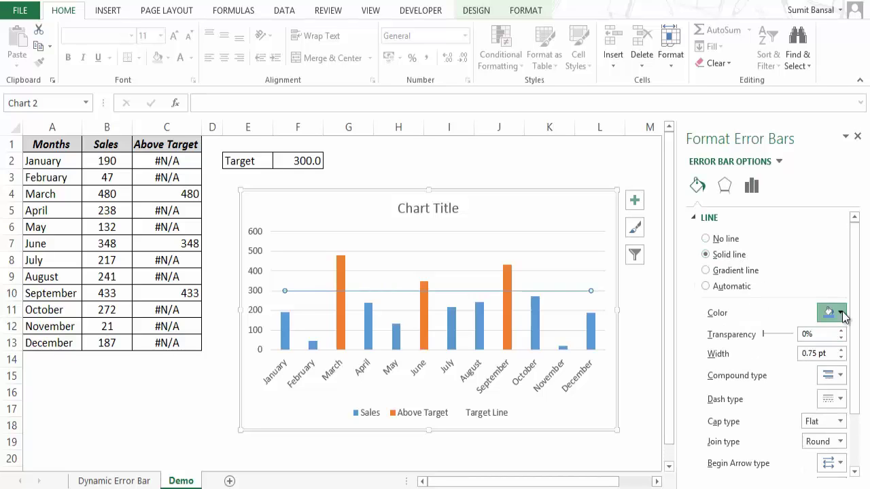
{"action": "left_click", "coordinate": [832, 313]}
{"action": "left_click", "coordinate": [762, 427]}
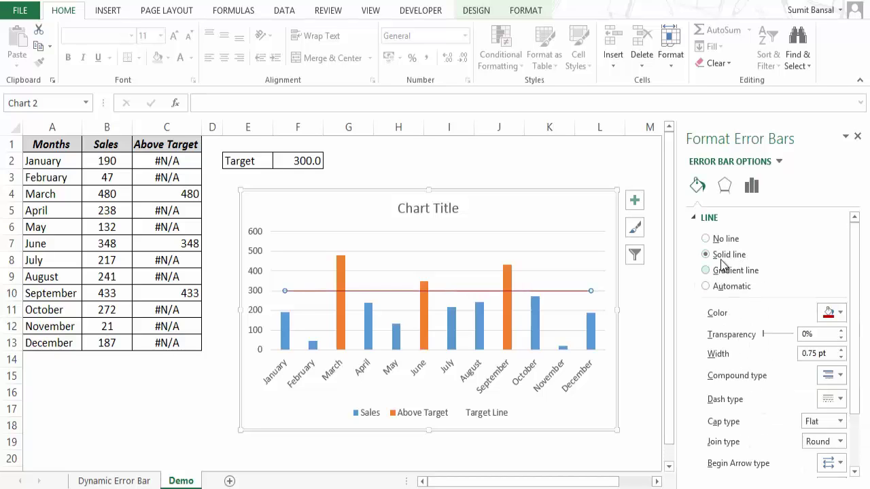
- Set the Target Line error bar's width to 1.5 pt and its dash type to long dash
{"action": "left_click", "coordinate": [695, 218]}
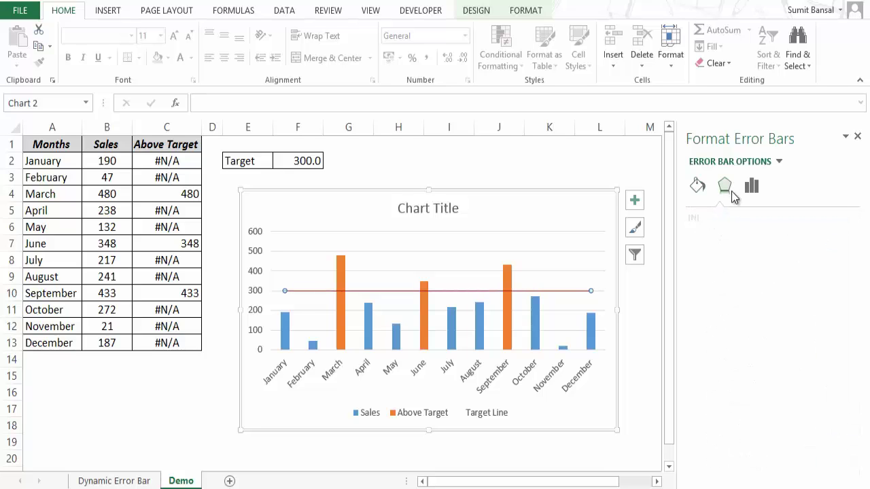
{"action": "left_click", "coordinate": [752, 187]}
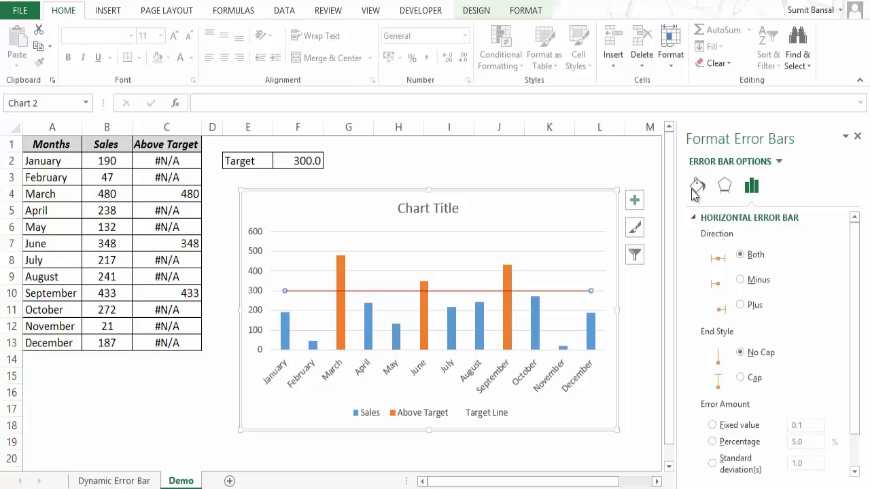
{"action": "left_click", "coordinate": [695, 187]}
{"action": "left_click", "coordinate": [728, 256]}
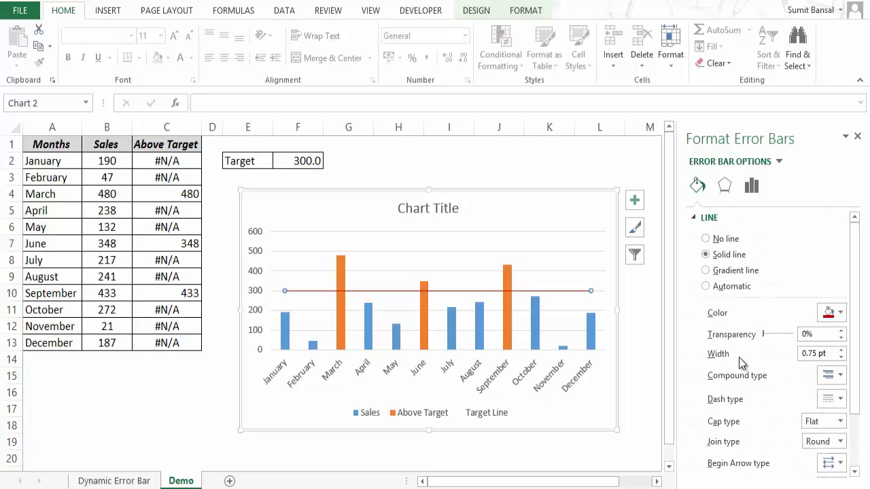
{"action": "left_click", "coordinate": [842, 350]}
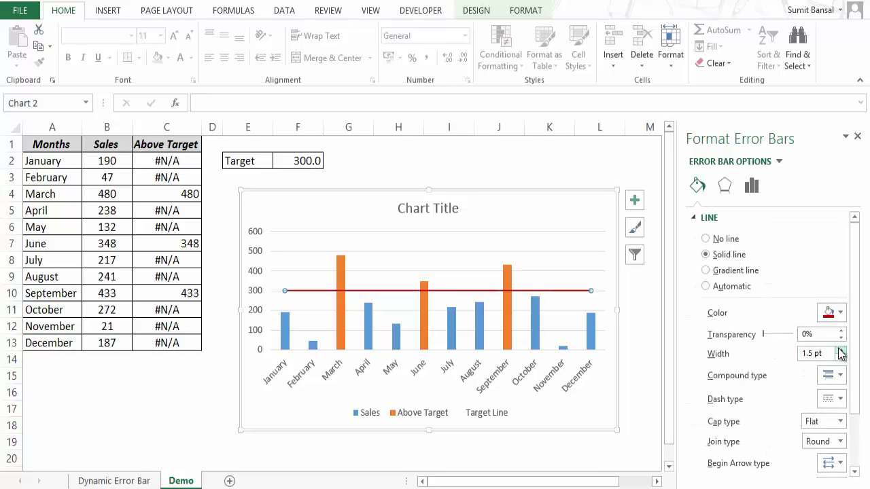
{"action": "left_click", "coordinate": [838, 400]}
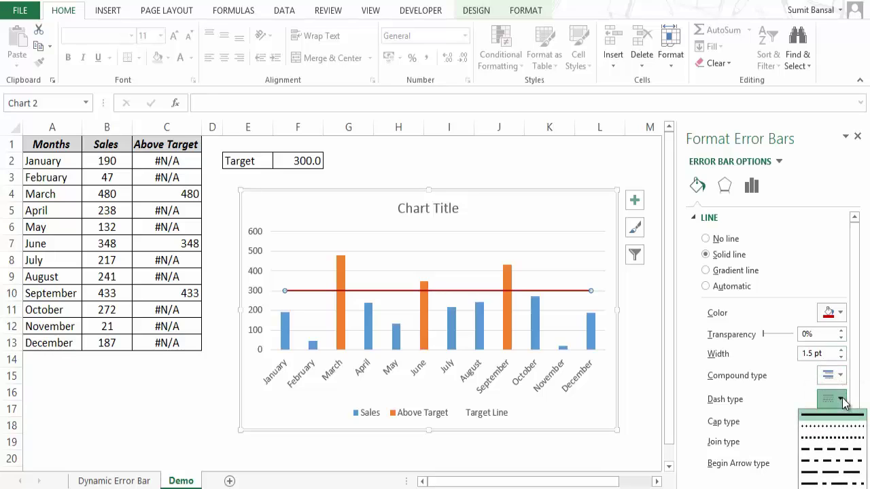
{"action": "left_click", "coordinate": [833, 472]}
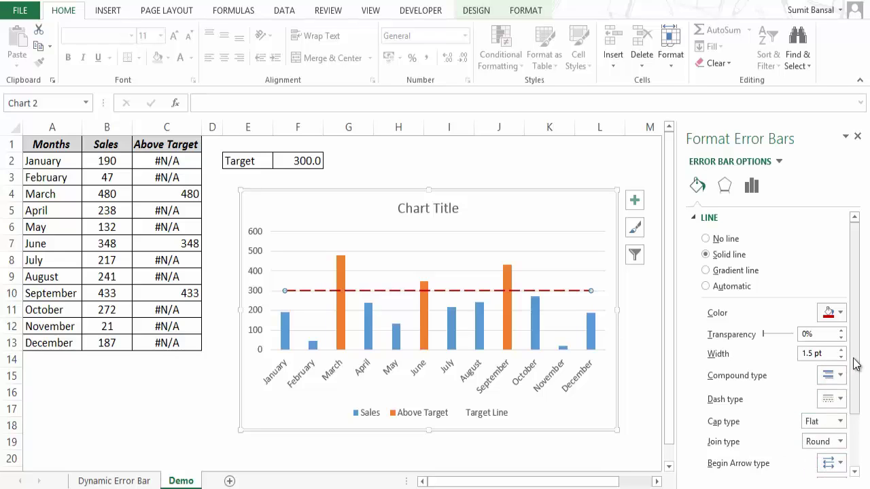
{"action": "scroll", "coordinate": [860, 343], "scroll_direction": "down", "scroll_amount": 2}
{"action": "scroll", "coordinate": [862, 326], "scroll_direction": "up", "scroll_amount": 2}
{"action": "left_click", "coordinate": [857, 136]}
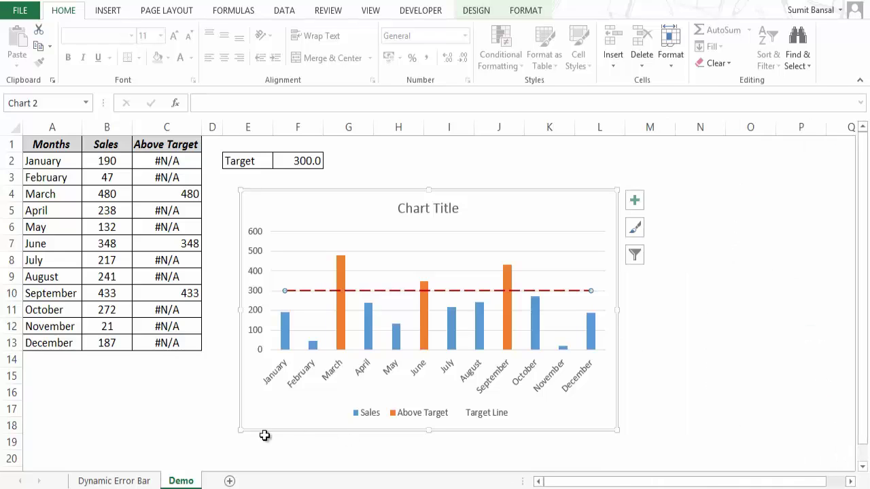
{"action": "left_click", "coordinate": [212, 425]}
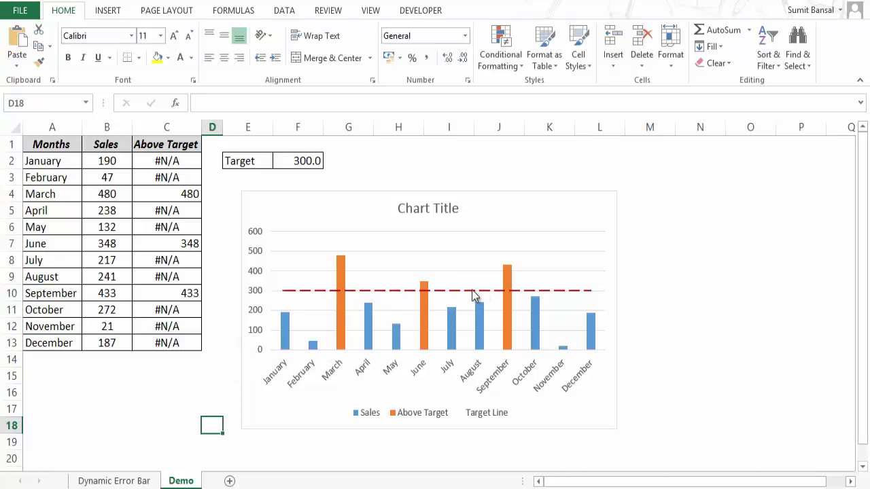
- Set the Target in F2 to 150 and check the dashed target line in the chart
{"action": "left_click", "coordinate": [301, 161]}
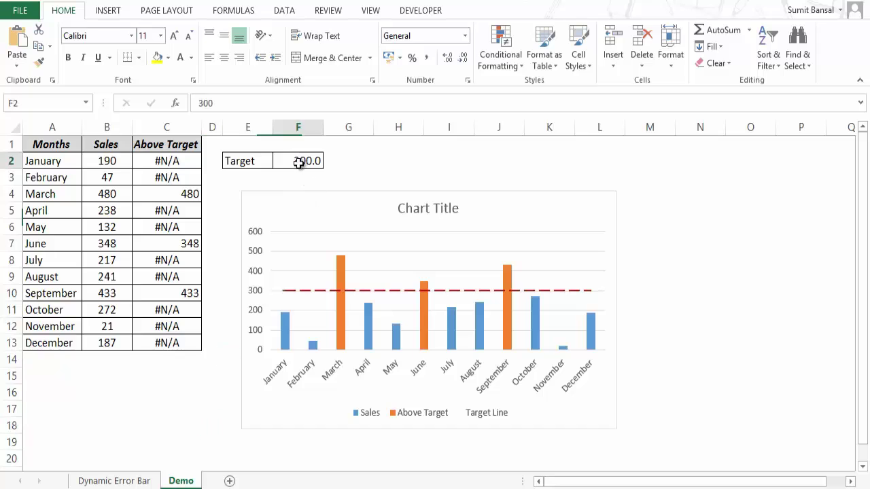
{"action": "type", "text": "150"}
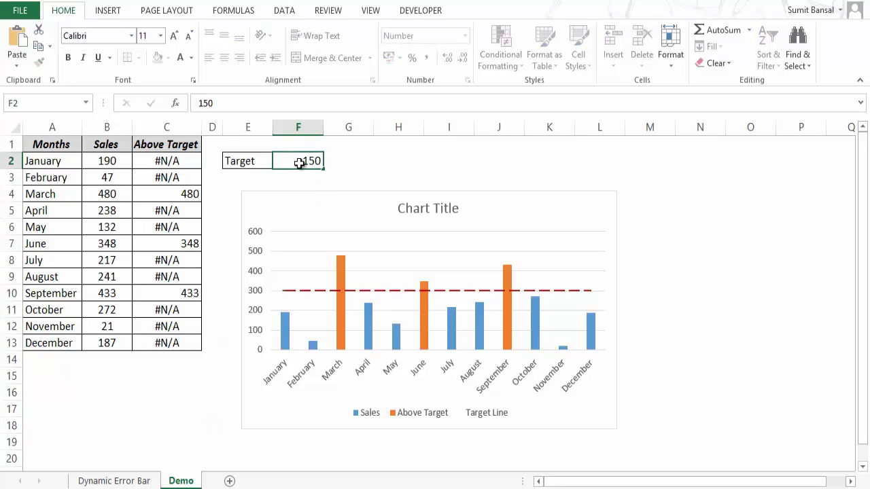
{"action": "key", "text": "Return"}
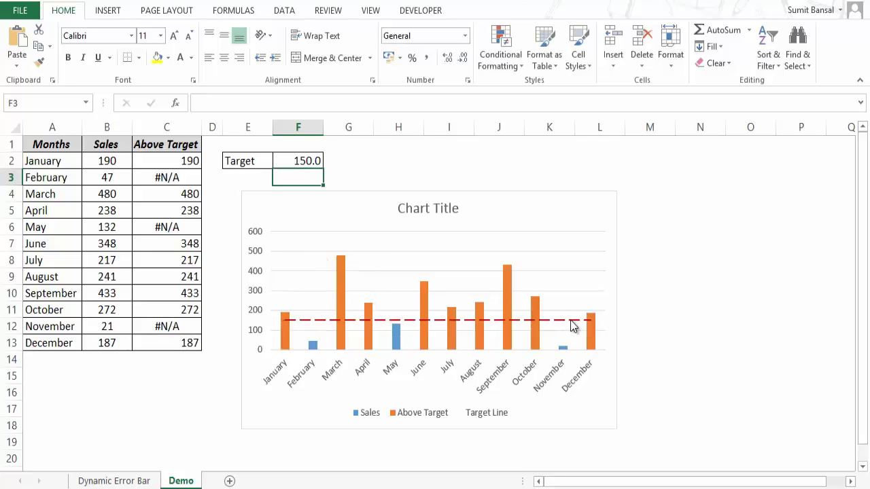
{"action": "left_click", "coordinate": [303, 159]}
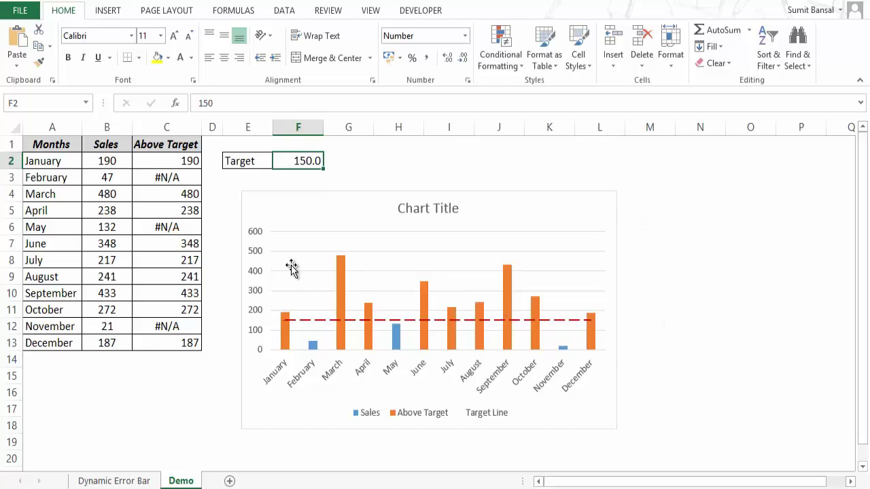
- Set the chart's vertical axis maximum to 500 and its major unit to 100
{"action": "left_click", "coordinate": [259, 256]}
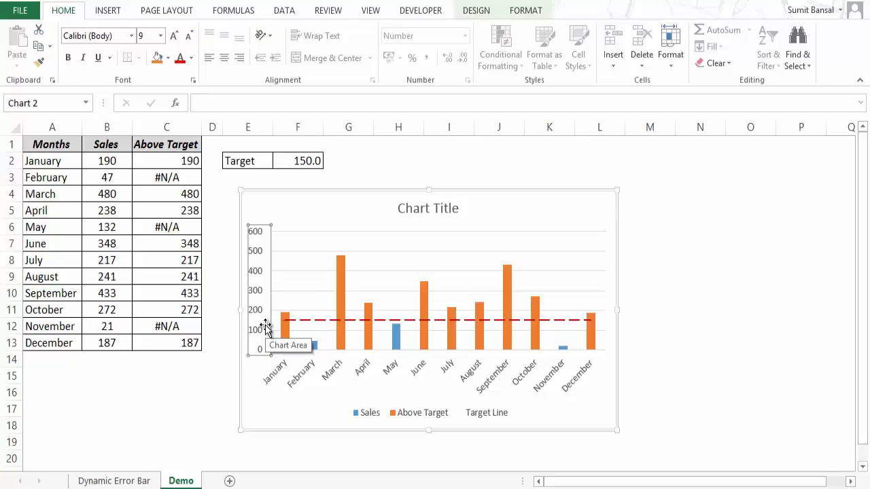
{"action": "key", "text": "ctrl+1"}
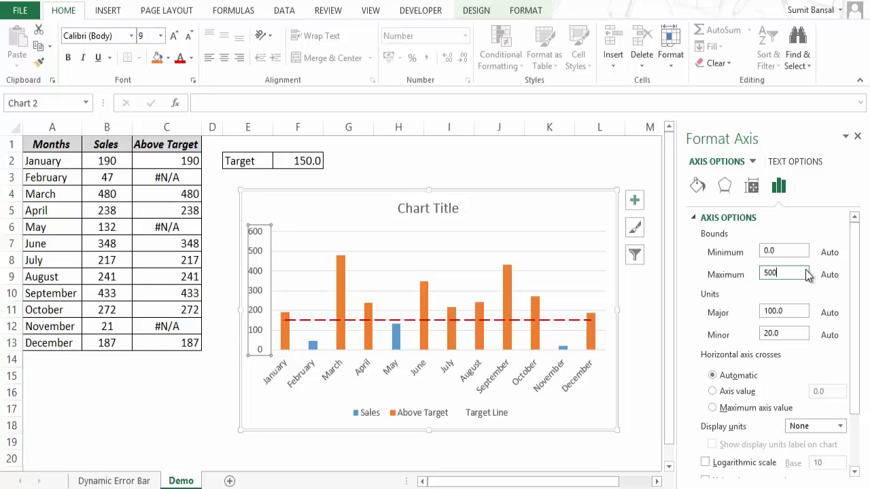
{"action": "key", "text": "Return"}
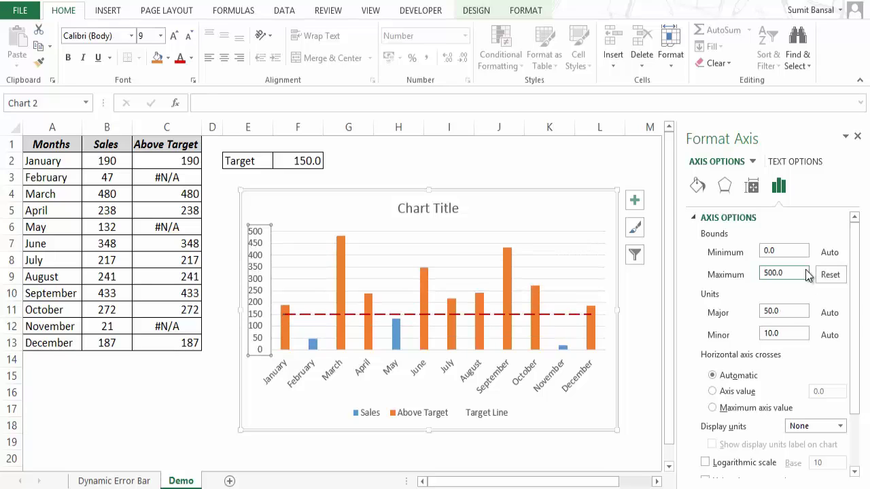
{"action": "double_click", "coordinate": [789, 310]}
{"action": "type", "text": "100"}
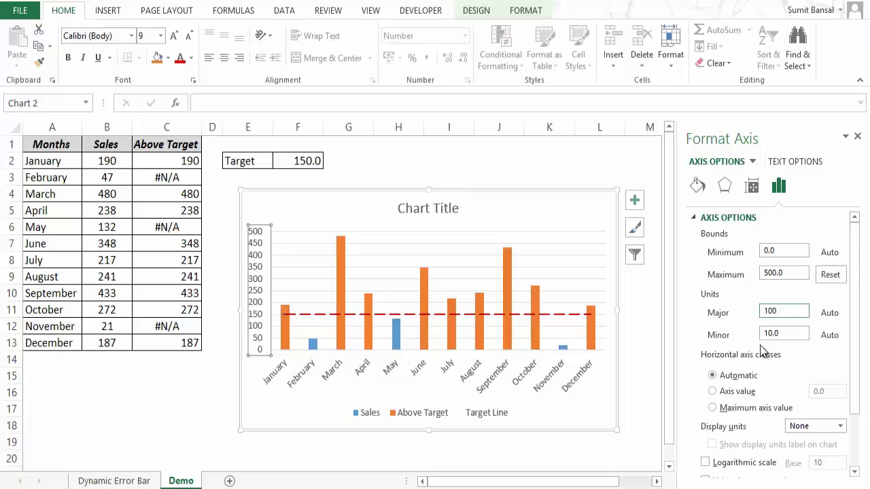
{"action": "left_click", "coordinate": [857, 136]}
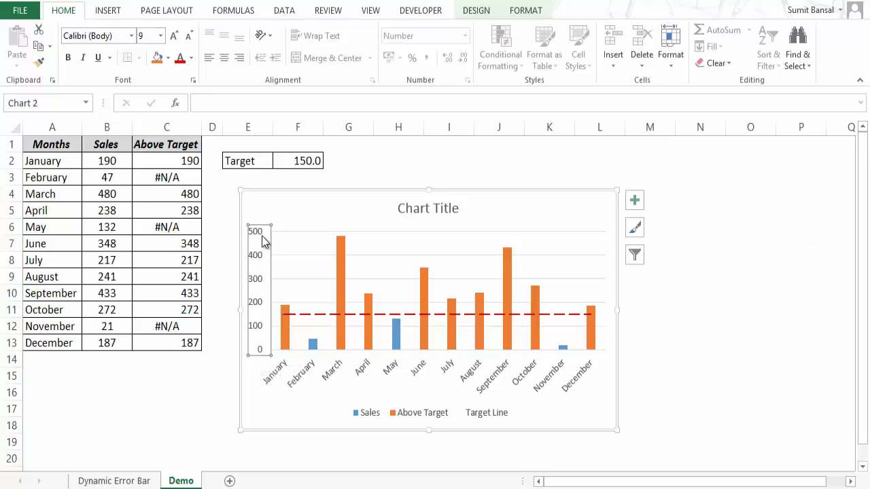
{"action": "left_click", "coordinate": [693, 300]}
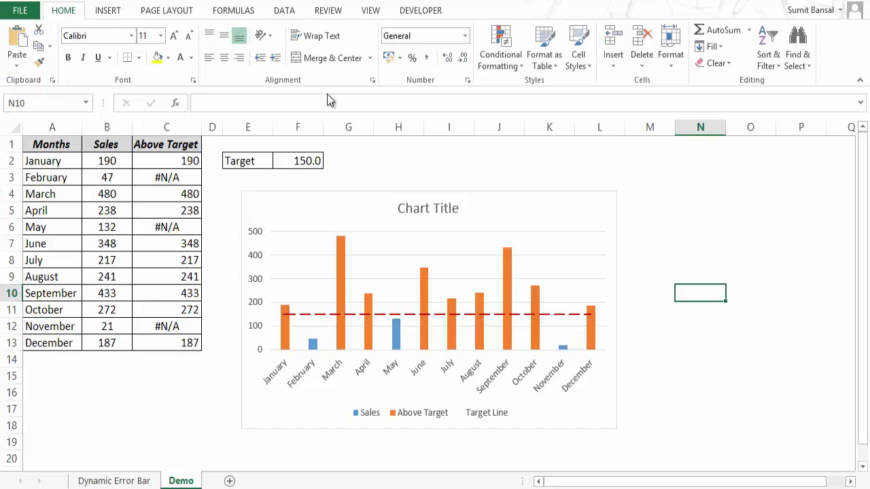
- Insert a vertical scroll bar form control beside the chart and adjust its position and height to match the plot area
{"action": "left_click", "coordinate": [420, 10]}
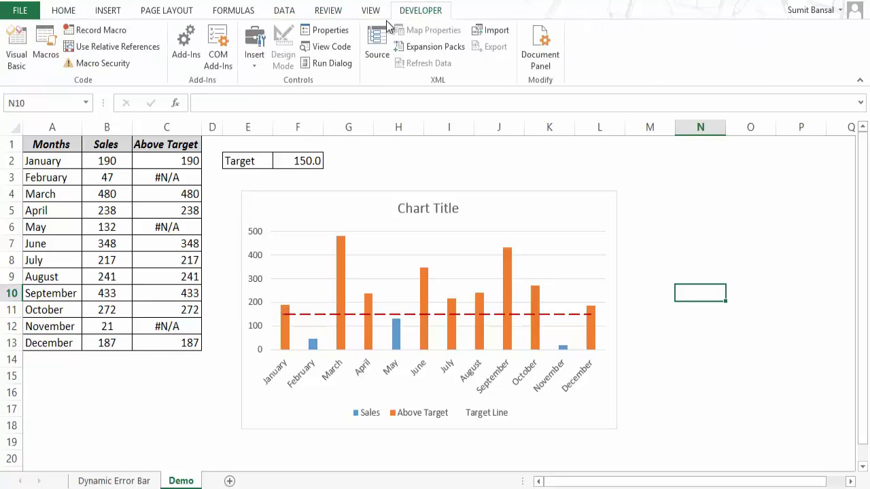
{"action": "left_click", "coordinate": [249, 67]}
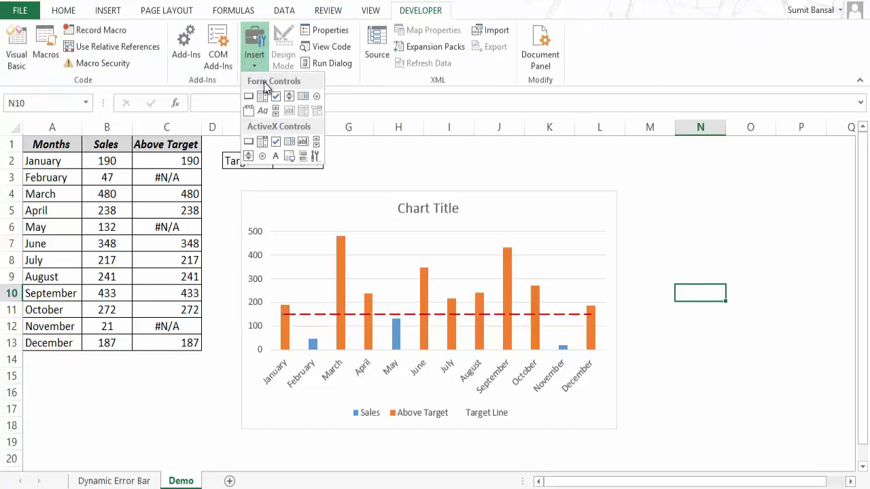
{"action": "left_click", "coordinate": [273, 109]}
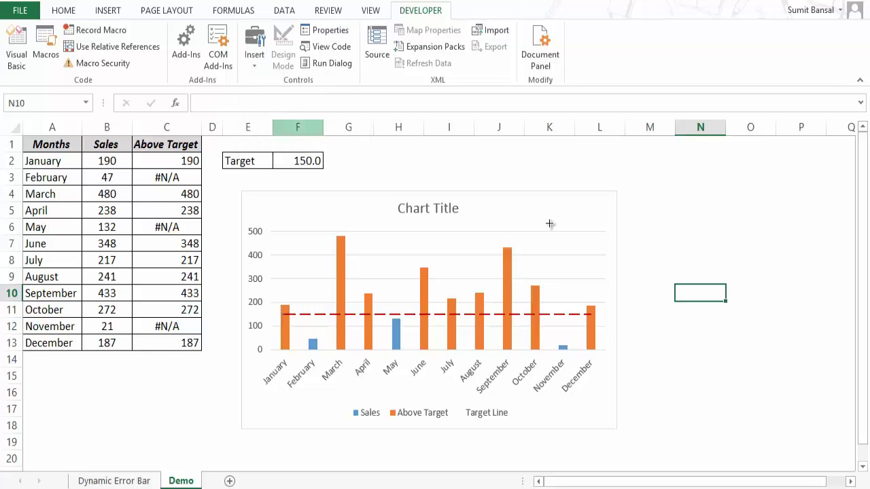
{"action": "left_click_drag", "start_coordinate": [625, 198], "coordinate": [631, 349]}
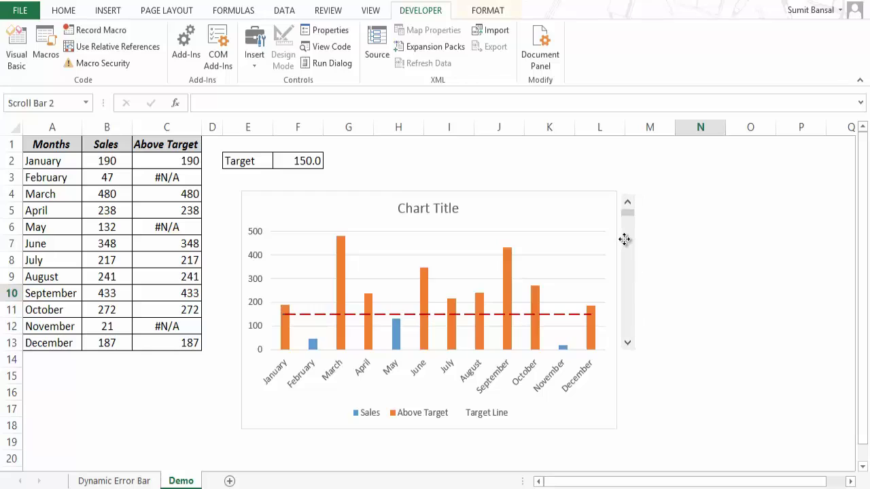
{"action": "left_click_drag", "start_coordinate": [624, 239], "coordinate": [623, 235]}
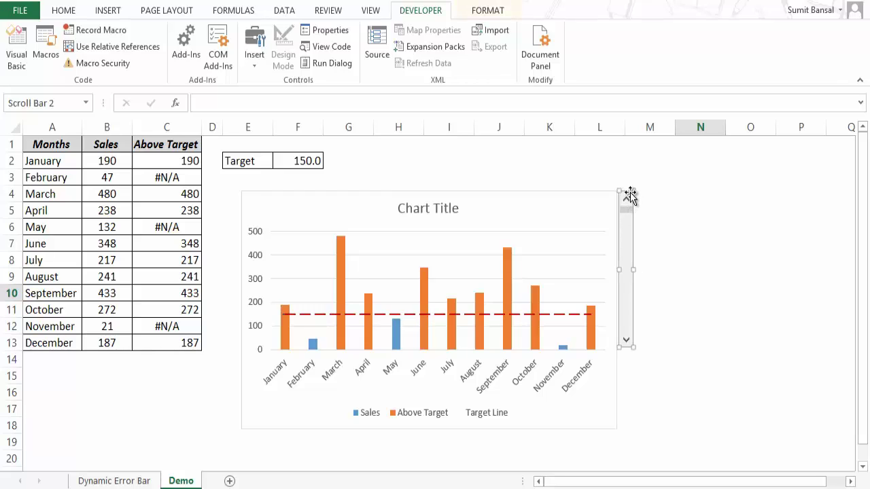
{"action": "left_click_drag", "start_coordinate": [630, 191], "coordinate": [631, 213]}
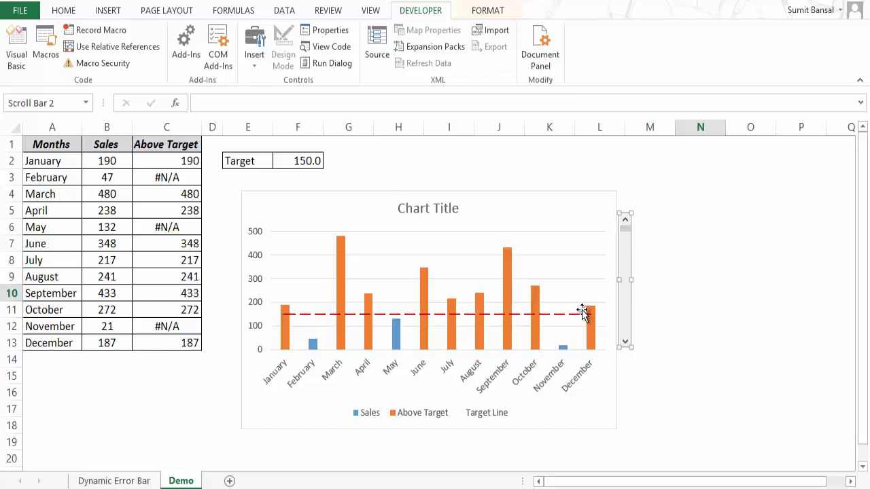
{"action": "left_click_drag", "start_coordinate": [629, 349], "coordinate": [631, 354]}
- Set the scroll bar's maximum value to 500, incremental change to 10 and page change to 50
{"action": "right_click", "coordinate": [626, 350]}
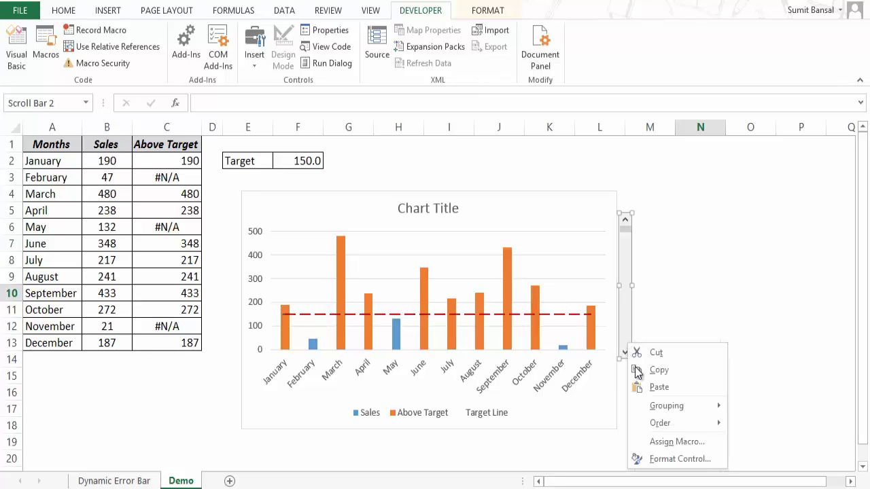
{"action": "left_click", "coordinate": [662, 458]}
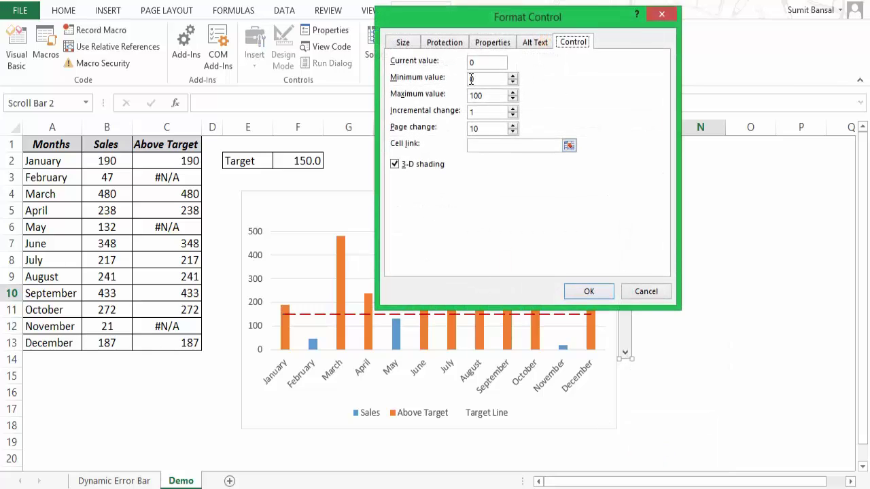
{"action": "left_click_drag", "start_coordinate": [435, 24], "coordinate": [122, 104]}
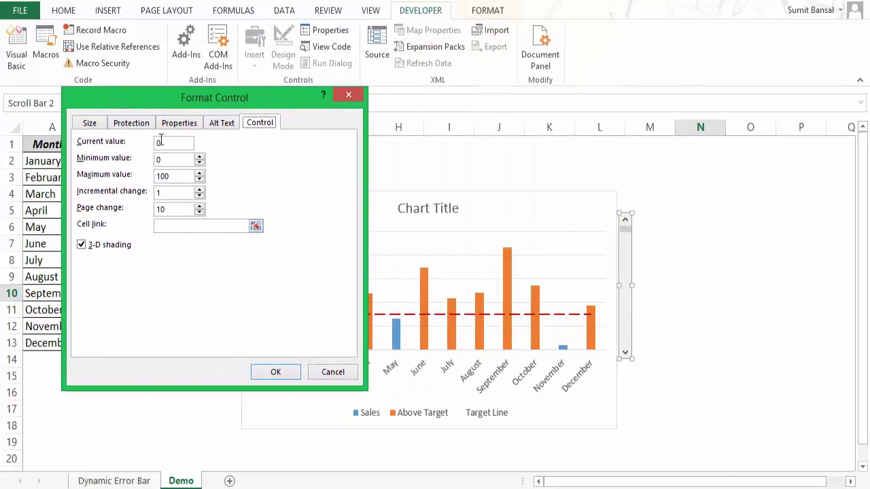
{"action": "left_click_drag", "start_coordinate": [174, 174], "coordinate": [122, 178]}
{"action": "left_click_drag", "start_coordinate": [146, 105], "coordinate": [180, 93]}
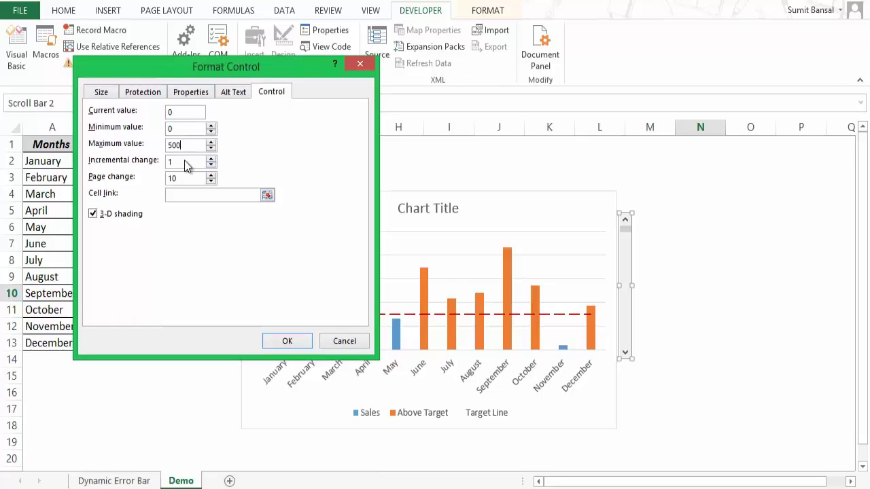
{"action": "left_click_drag", "start_coordinate": [188, 166], "coordinate": [140, 173]}
{"action": "type", "text": "10"}
{"action": "type", "text": "50"}
- Link the scroll bar to cell G2 and apply the control settings
{"action": "left_click_drag", "start_coordinate": [264, 70], "coordinate": [687, 140]}
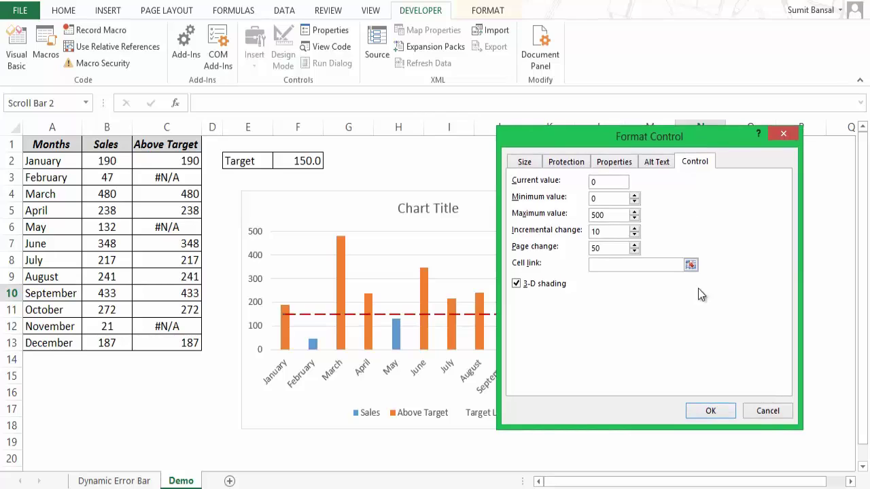
{"action": "left_click", "coordinate": [691, 265]}
{"action": "left_click", "coordinate": [348, 160]}
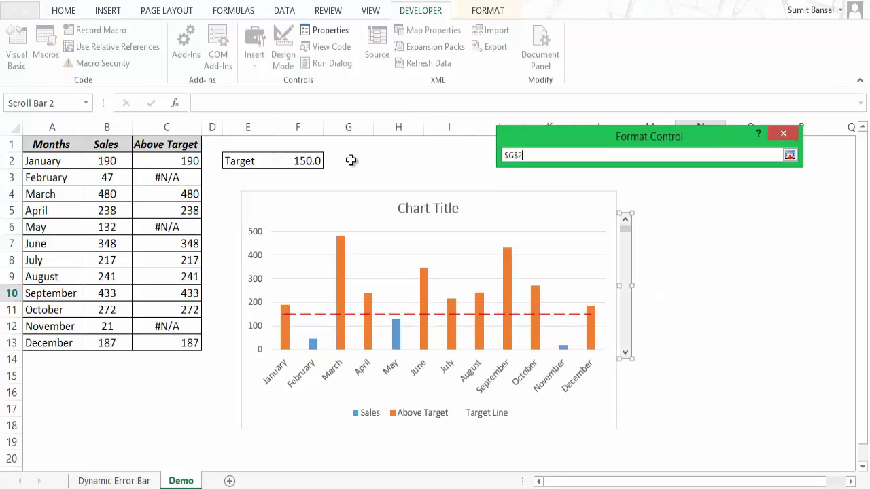
{"action": "left_click", "coordinate": [789, 155]}
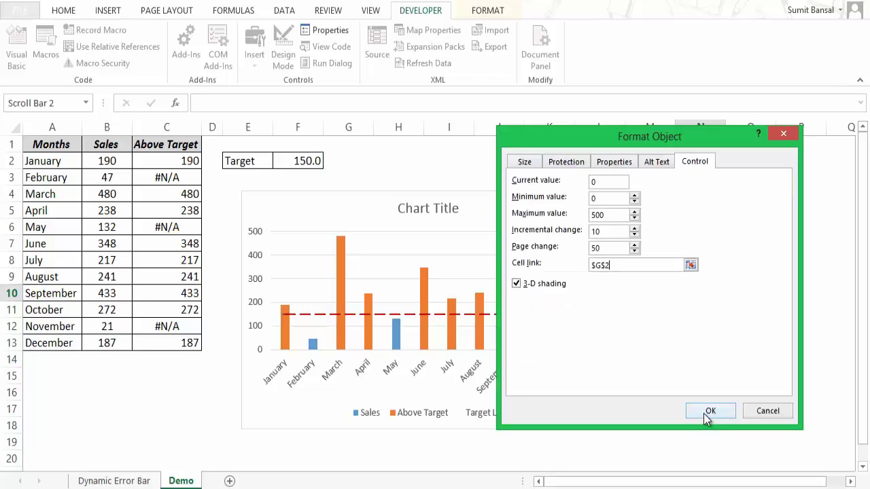
{"action": "left_click", "coordinate": [707, 414]}
{"action": "left_click", "coordinate": [686, 281]}
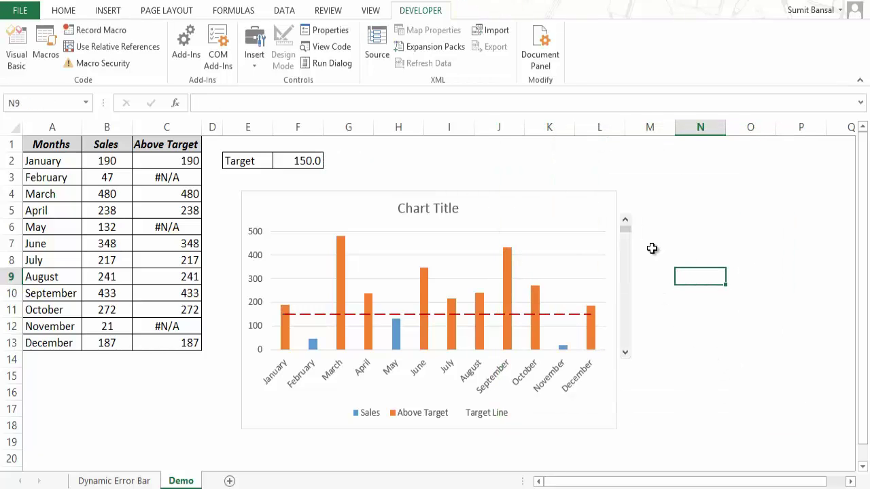
- Test the scroll bar in both directions and run it to its lower end, watching the linked value in G2
{"action": "left_click", "coordinate": [625, 355]}
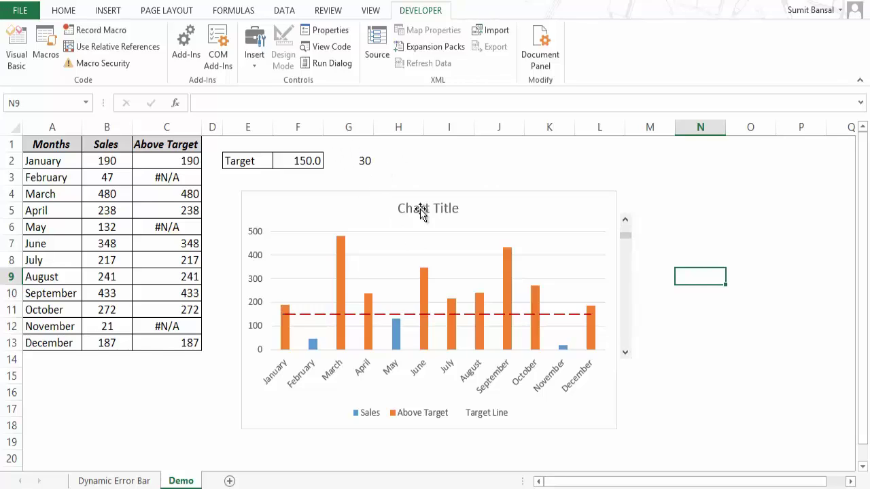
{"action": "left_click", "coordinate": [623, 354]}
{"action": "left_click", "coordinate": [623, 353]}
{"action": "left_click", "coordinate": [624, 353]}
{"action": "left_click", "coordinate": [624, 353]}
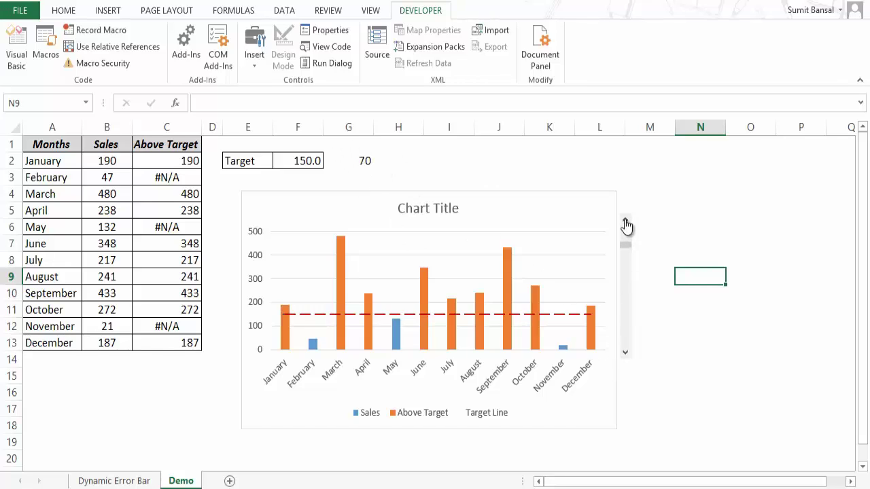
{"action": "left_click", "coordinate": [625, 221]}
{"action": "left_click", "coordinate": [625, 222]}
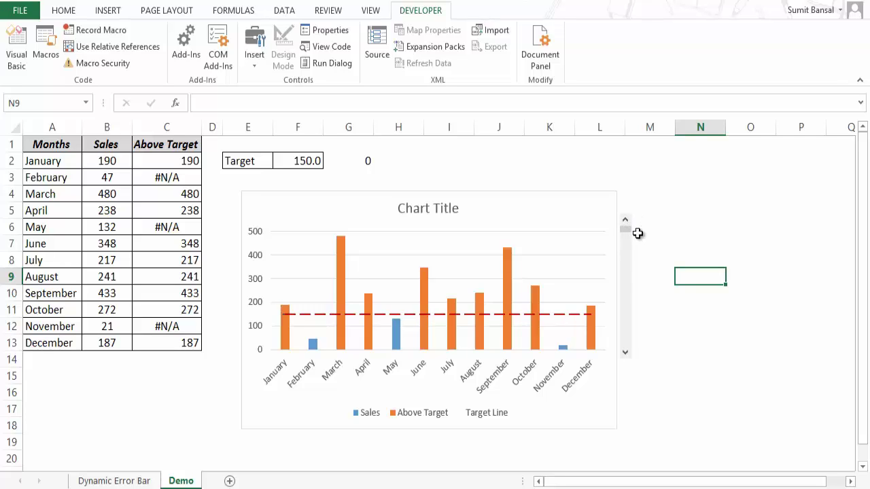
{"action": "left_click_drag", "start_coordinate": [631, 237], "coordinate": [630, 240]}
{"action": "left_click_drag", "start_coordinate": [627, 237], "coordinate": [625, 343]}
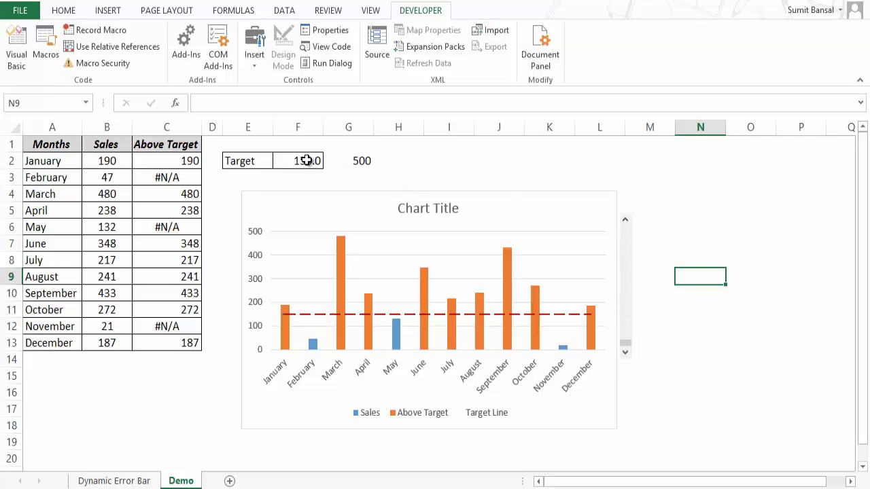
- Enter the formula =500-G2 in the Target cell F2
{"action": "left_click", "coordinate": [309, 161]}
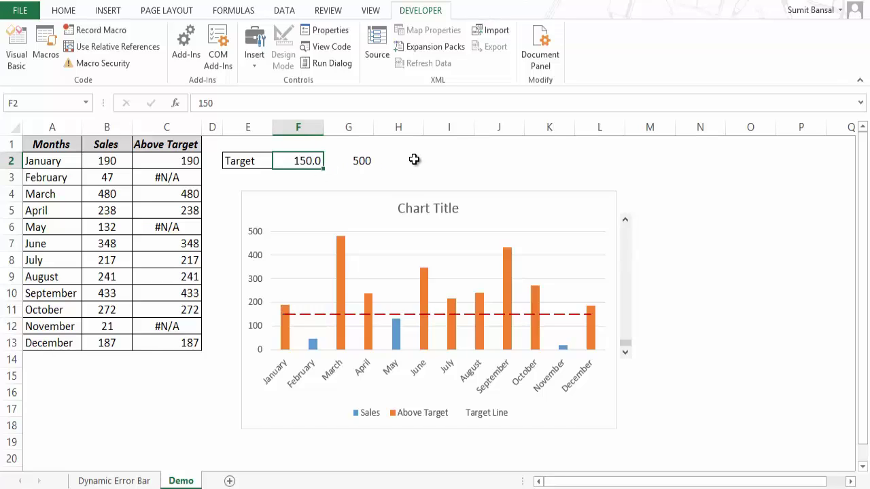
{"action": "type", "text": "500-"}
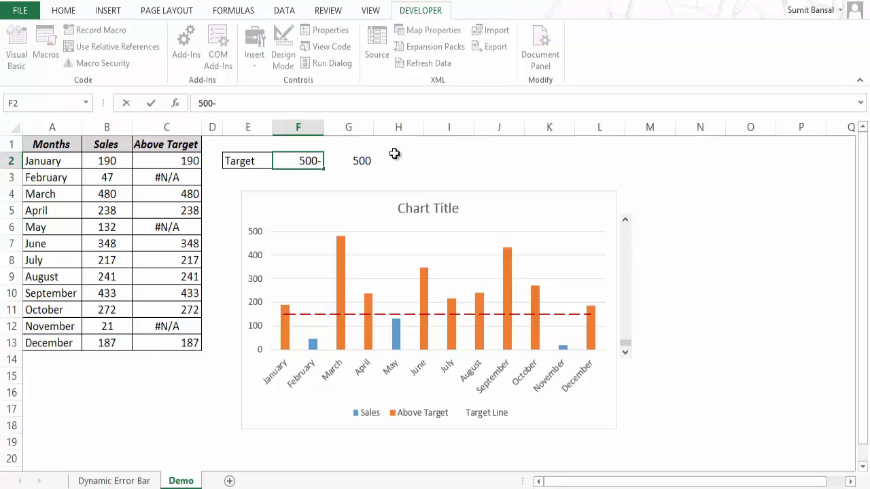
{"action": "left_click", "coordinate": [357, 164]}
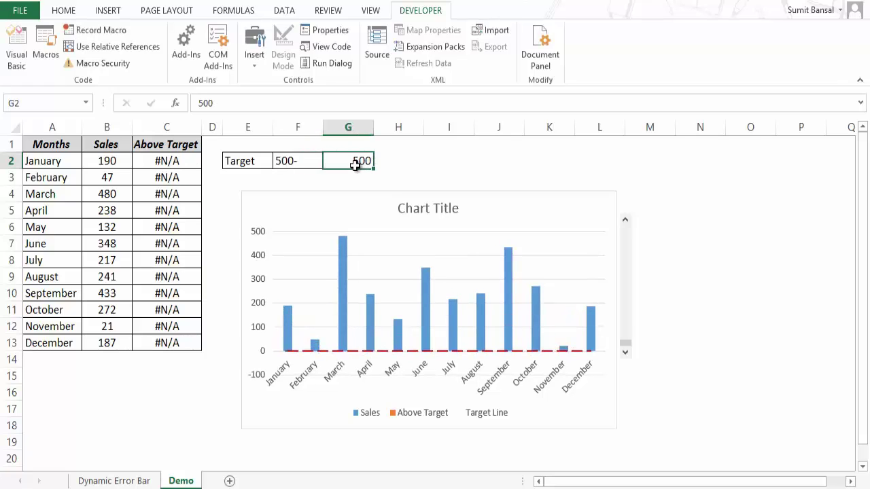
{"action": "left_click", "coordinate": [316, 161]}
{"action": "double_click", "coordinate": [312, 160]}
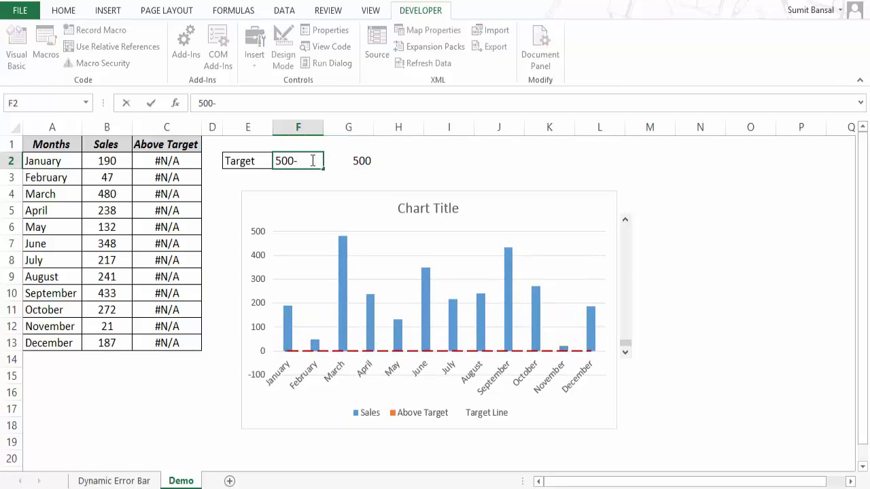
{"action": "type", "text": "="}
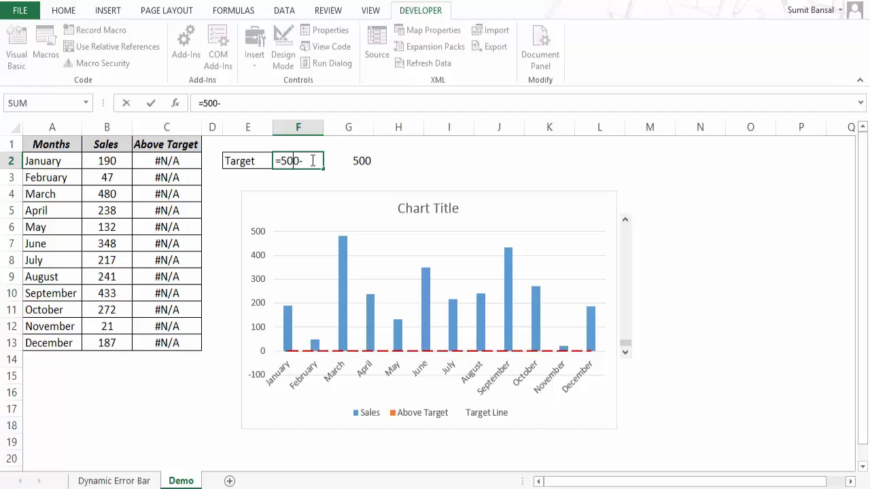
{"action": "left_click", "coordinate": [351, 160]}
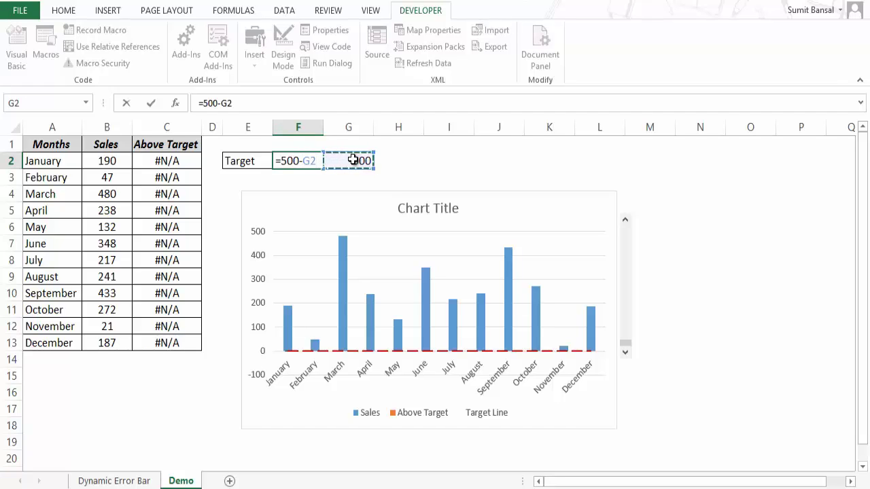
{"action": "key", "text": "Return"}
{"action": "key", "text": "Up"}
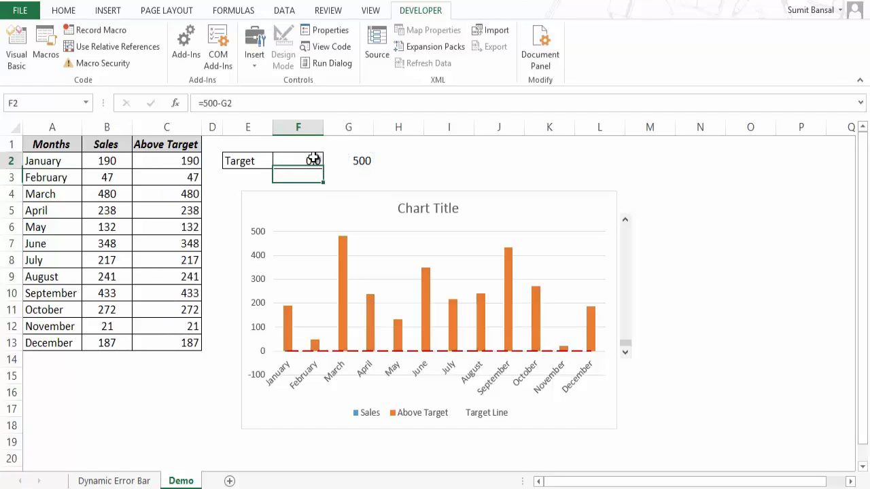
- Move the scroll bar upward until the Target in F2 is 160, checking that the dashed target line follows
{"action": "left_click", "coordinate": [625, 225]}
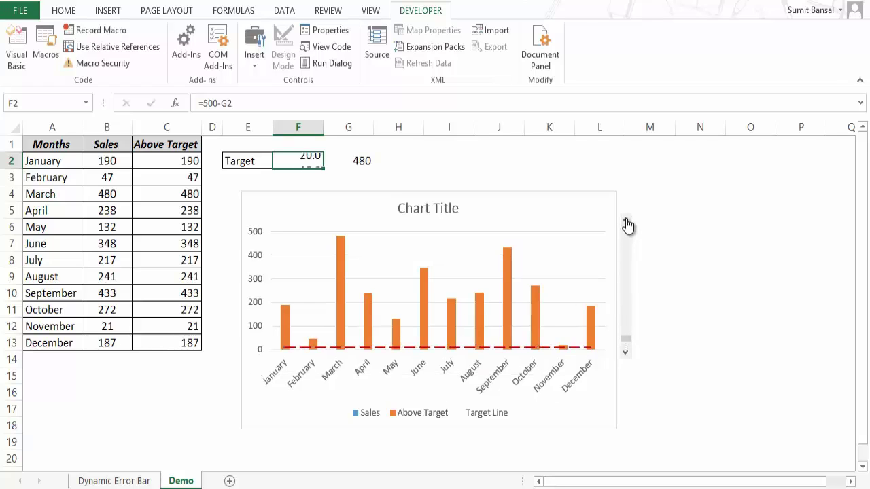
{"action": "left_click", "coordinate": [626, 225]}
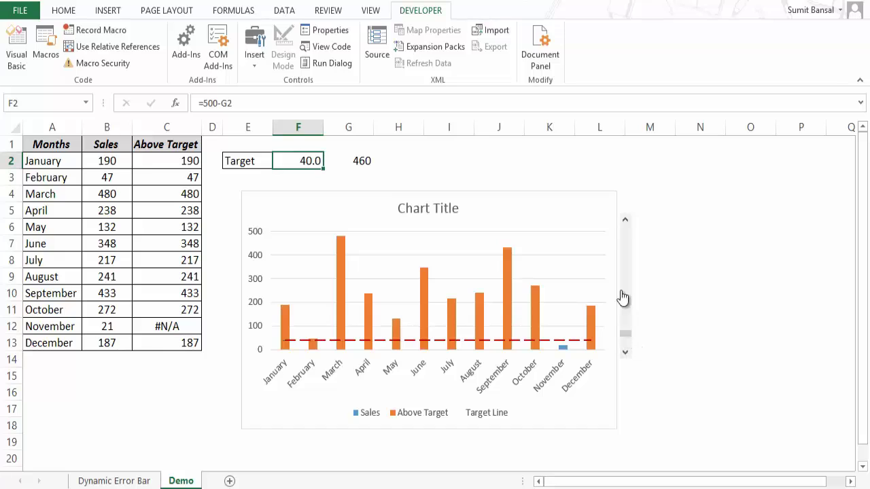
{"action": "left_click", "coordinate": [625, 225]}
{"action": "left_click", "coordinate": [625, 225]}
{"action": "left_click", "coordinate": [625, 225]}
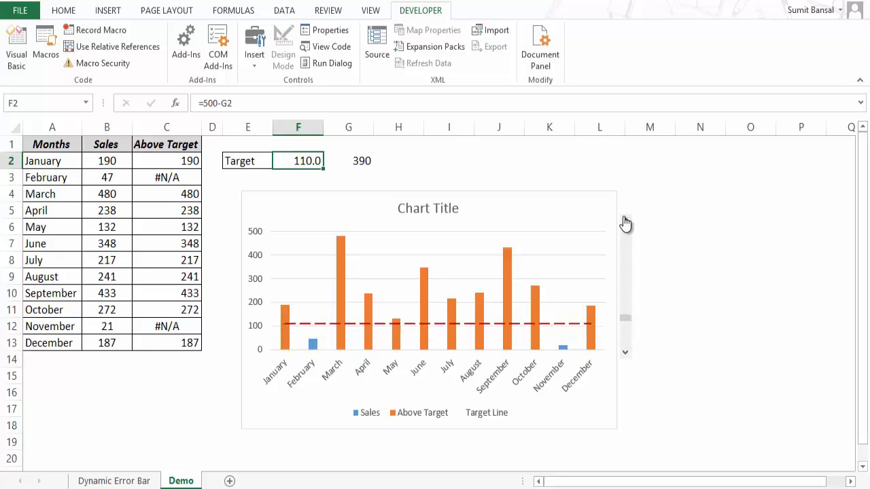
{"action": "left_click", "coordinate": [625, 225]}
{"action": "left_click", "coordinate": [625, 225]}
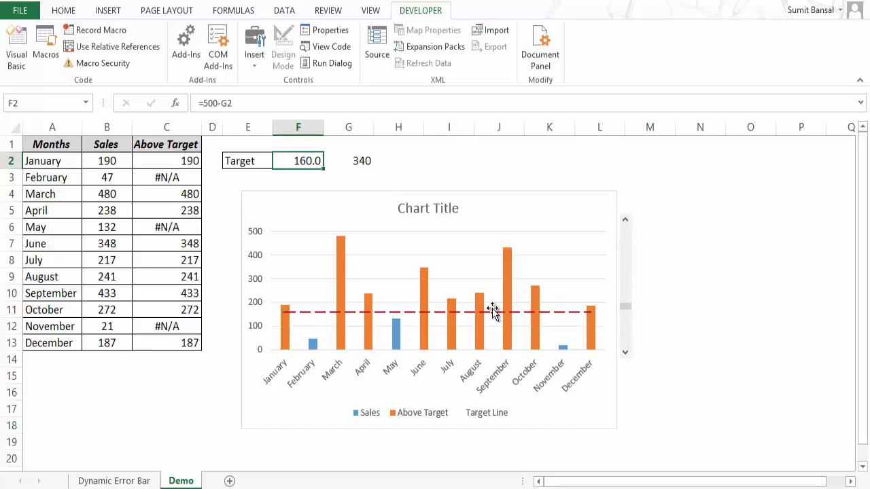
- Lengthen the scroll bar slightly at its lower end and move its slider up until the Target in F2 is 429
{"action": "right_click", "coordinate": [626, 332]}
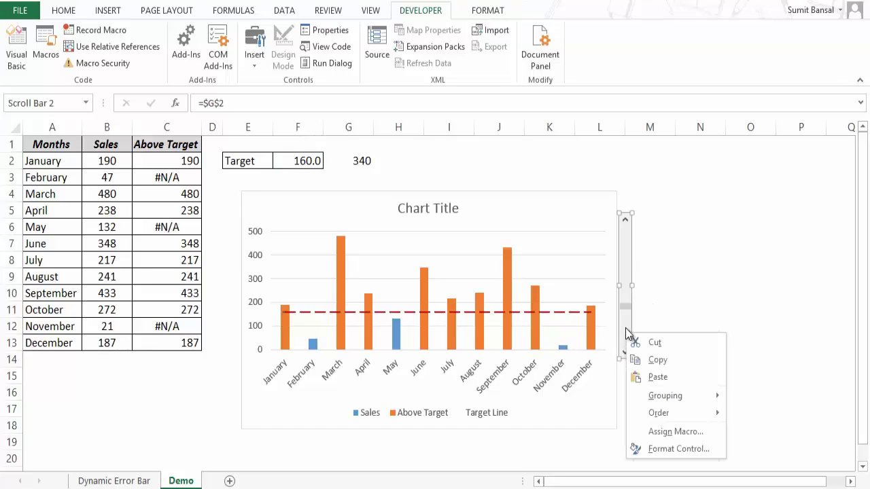
{"action": "key", "text": "Escape"}
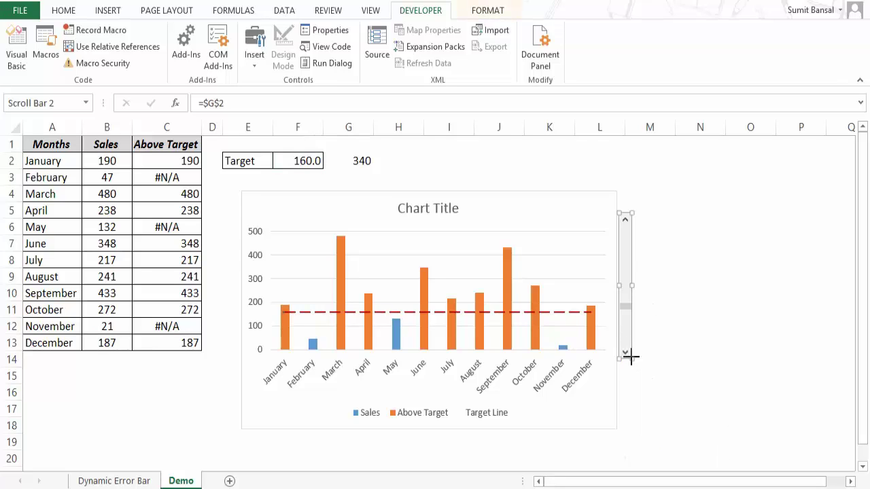
{"action": "left_click_drag", "start_coordinate": [630, 358], "coordinate": [629, 364]}
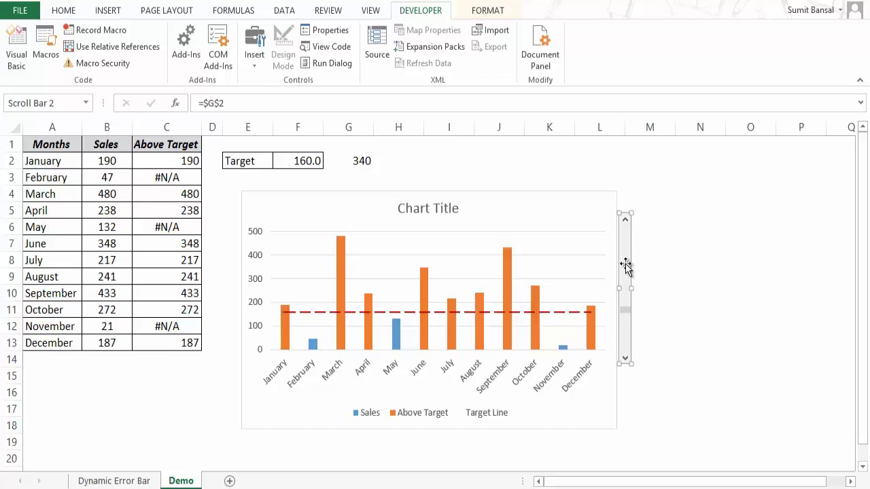
{"action": "left_click", "coordinate": [680, 299]}
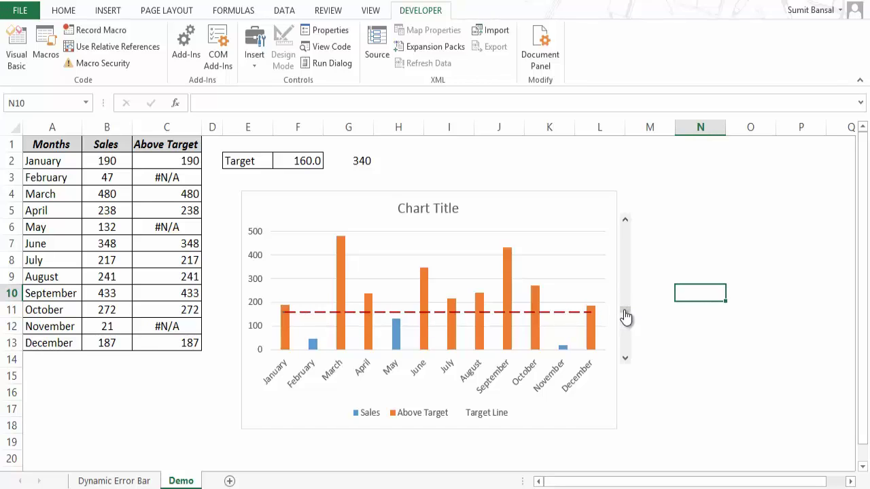
{"action": "left_click_drag", "start_coordinate": [625, 316], "coordinate": [629, 250]}
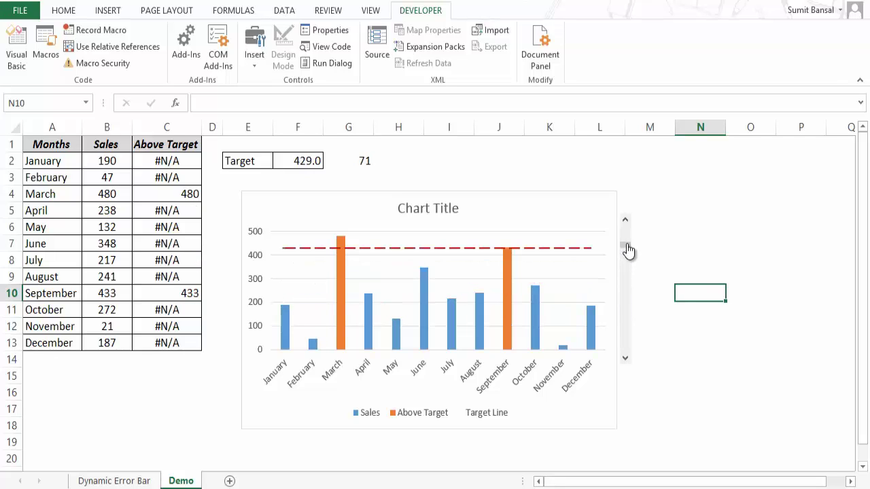
- Give the Above Target columns a solid dark green border
{"action": "mouse_move", "coordinate": [339, 338]}
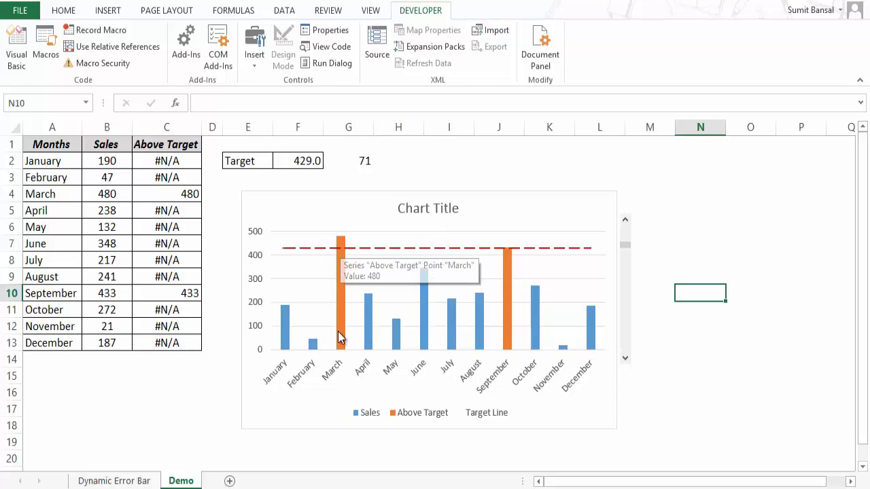
{"action": "right_click", "coordinate": [341, 255]}
{"action": "left_click", "coordinate": [394, 374]}
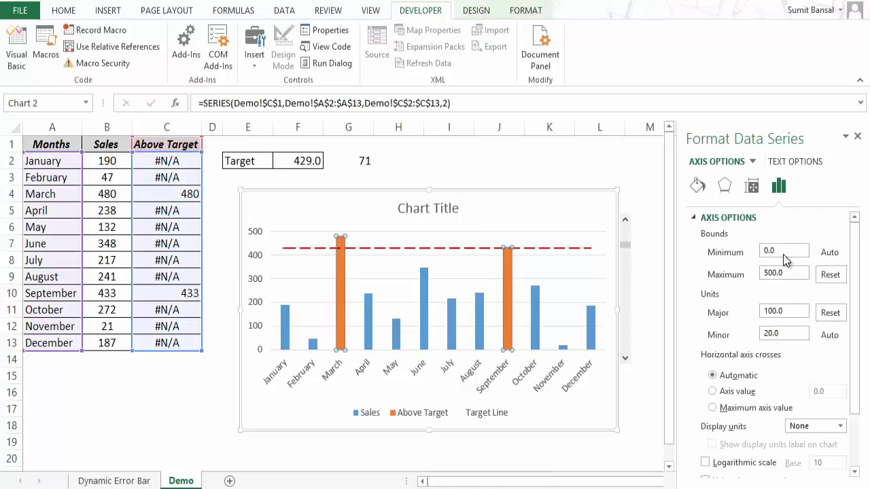
{"action": "left_click", "coordinate": [697, 185]}
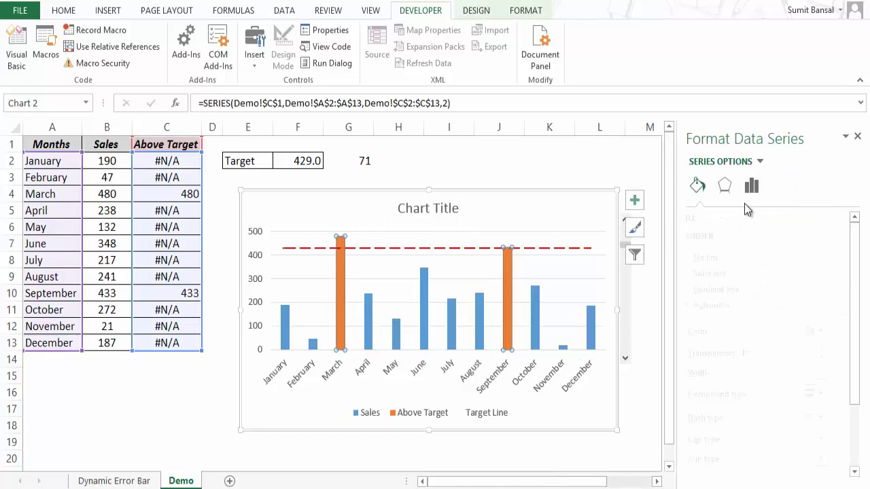
{"action": "left_click", "coordinate": [724, 273]}
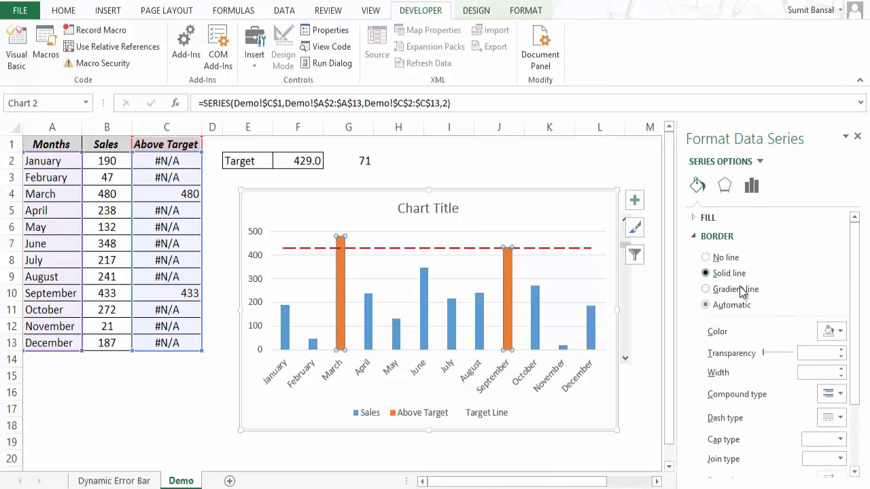
{"action": "left_click", "coordinate": [840, 332]}
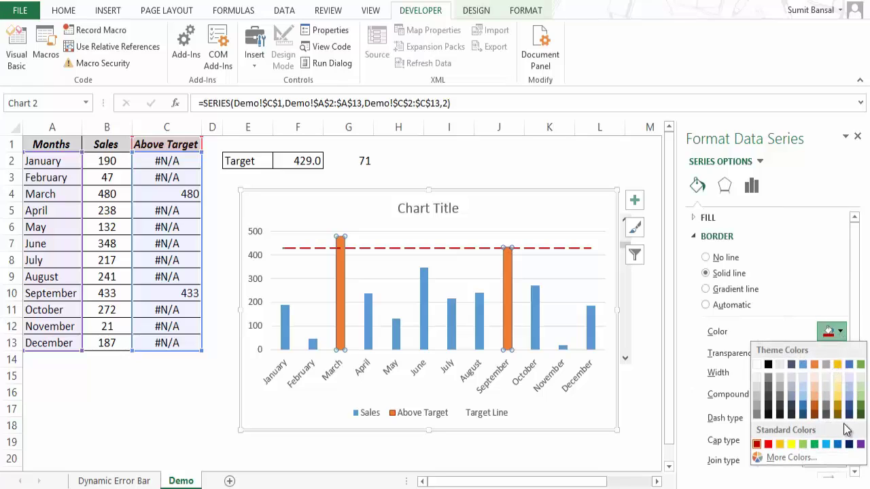
{"action": "left_click", "coordinate": [861, 411]}
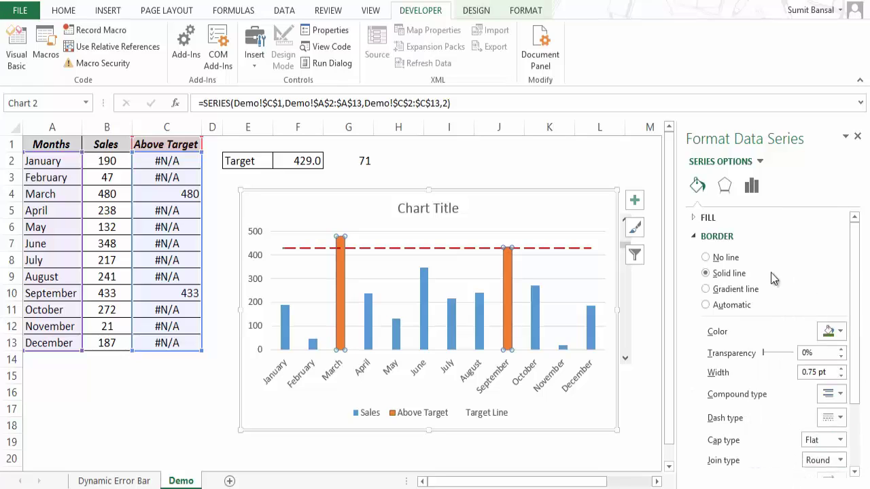
{"action": "left_click", "coordinate": [657, 226]}
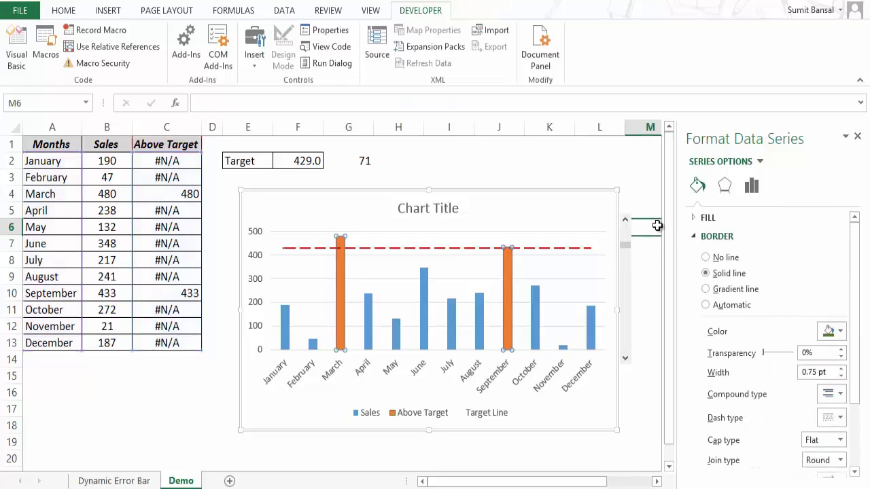
- Change the fill of the Above Target columns to solid dark green
{"action": "left_click", "coordinate": [339, 268]}
{"action": "right_click", "coordinate": [339, 267]}
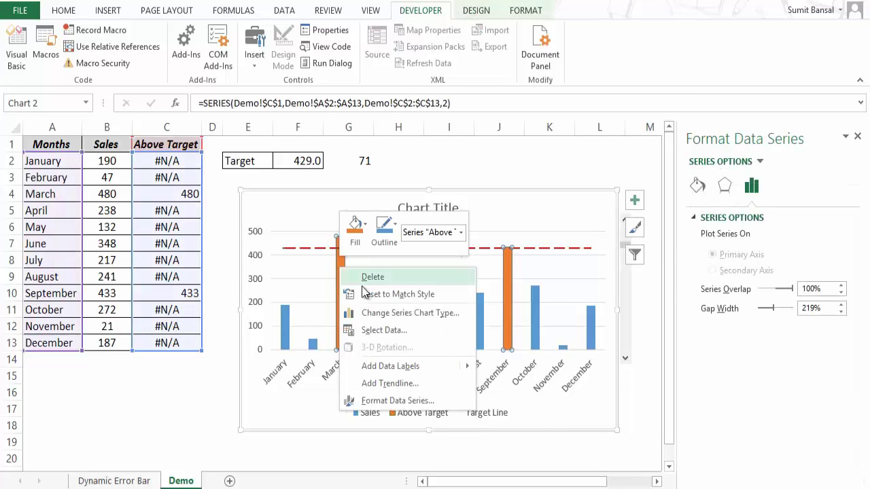
{"action": "left_click", "coordinate": [343, 265]}
{"action": "left_click", "coordinate": [694, 186]}
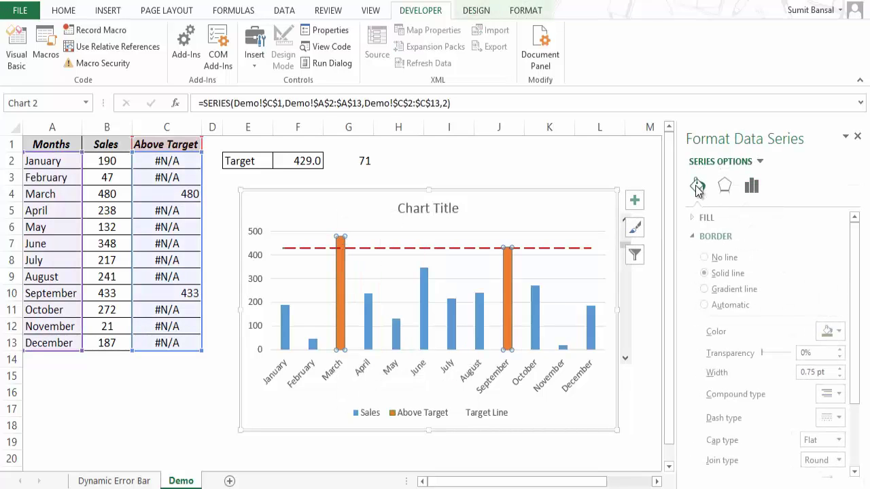
{"action": "left_click", "coordinate": [707, 217]}
{"action": "left_click", "coordinate": [726, 254]}
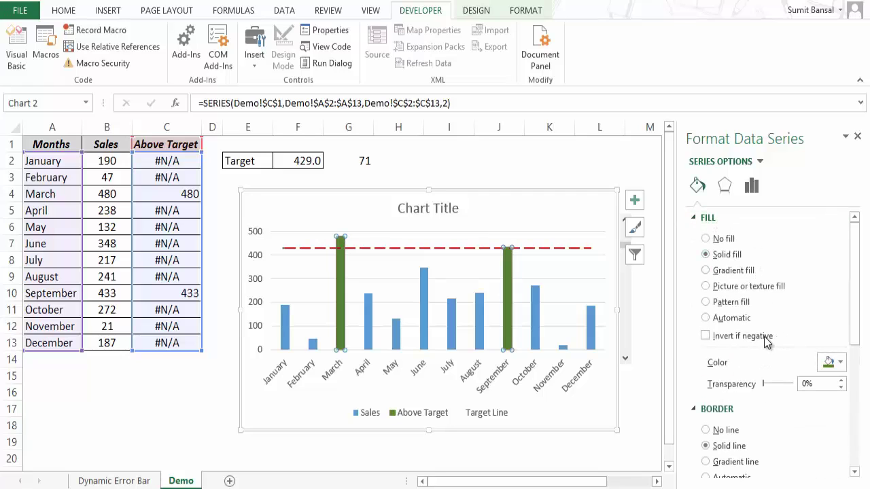
{"action": "left_click", "coordinate": [193, 426]}
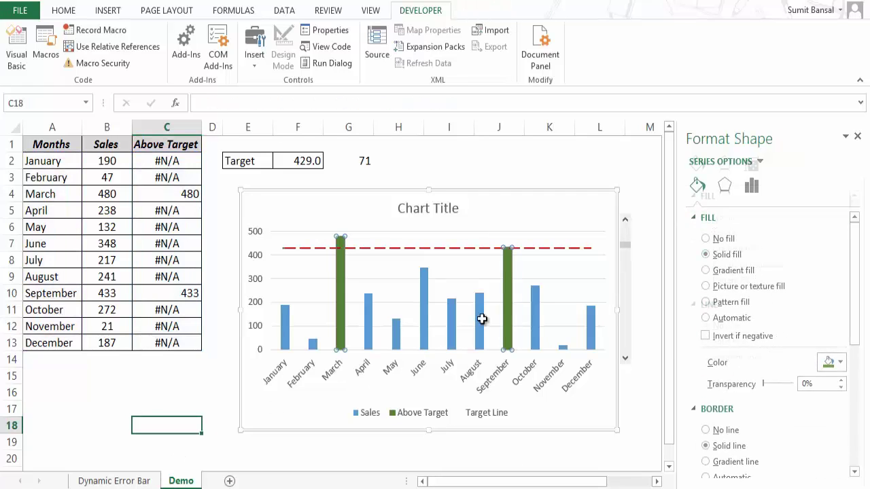
- Test the recolored chart by moving the scroll bar down to a Target of 242 and back up to 500
{"action": "left_click_drag", "start_coordinate": [625, 249], "coordinate": [625, 297]}
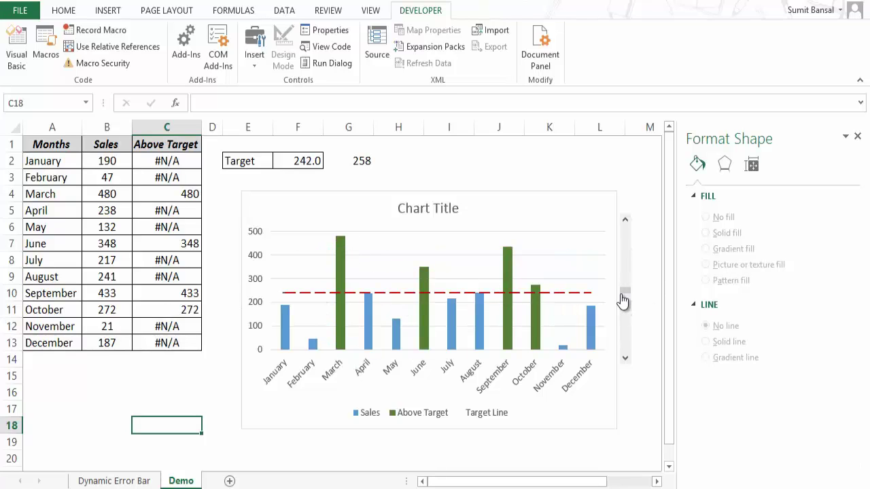
{"action": "left_click_drag", "start_coordinate": [624, 294], "coordinate": [626, 231]}
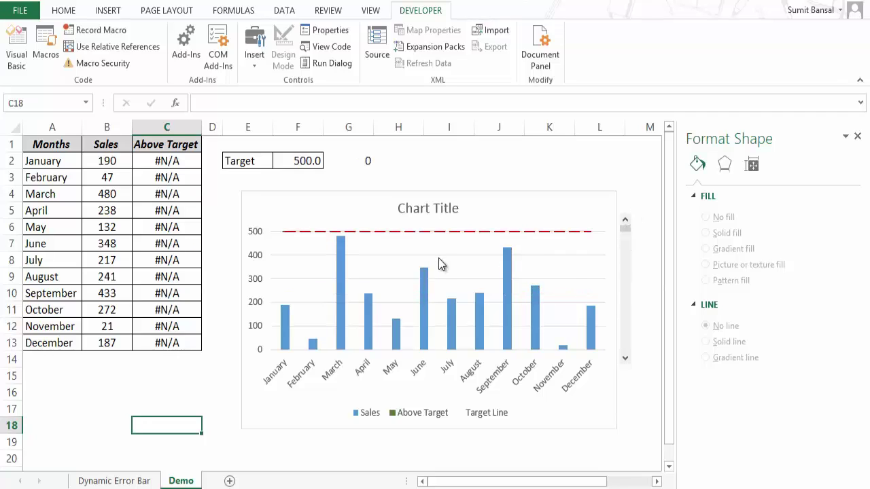